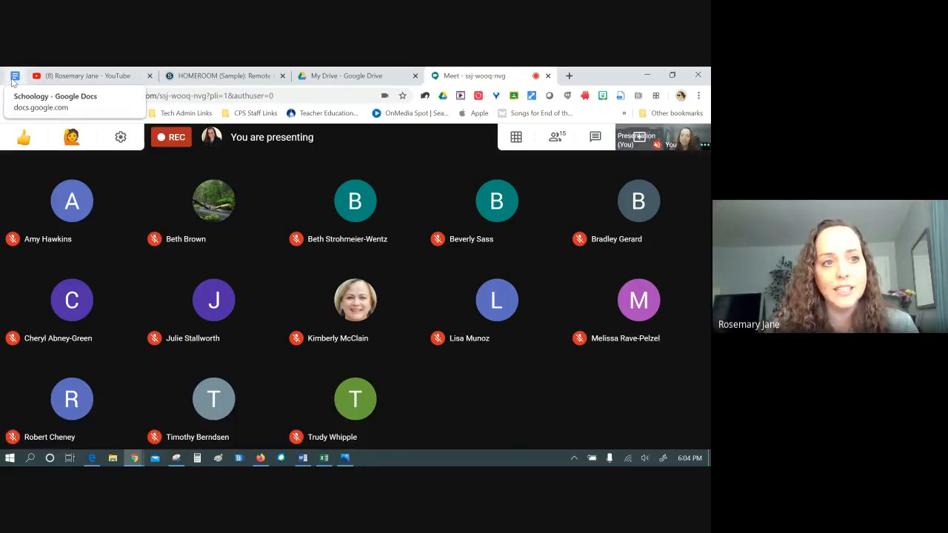
# Show the Agenda topic list in the Schoology Topics Google Doc, then return to the Meet call
pyautogui.click(14, 78)
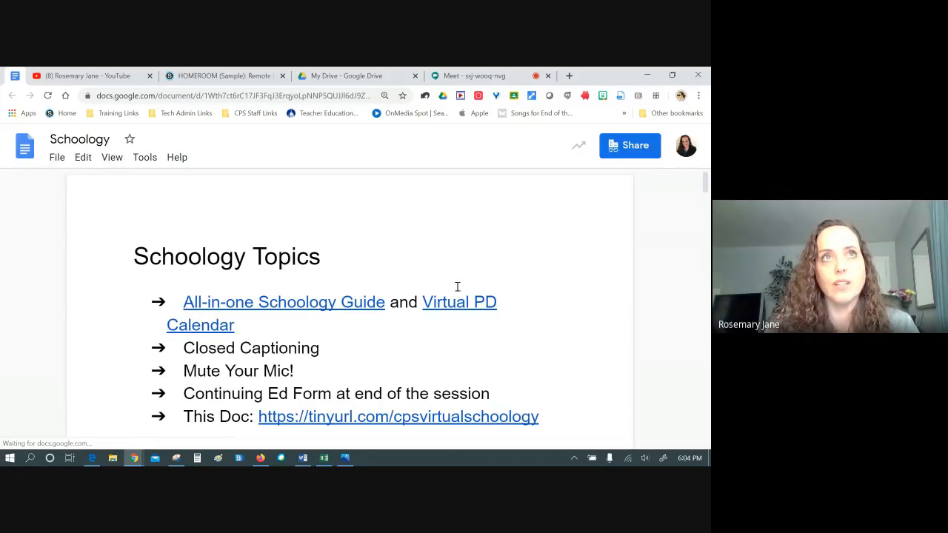
pyautogui.scroll(-1, 585, 277)
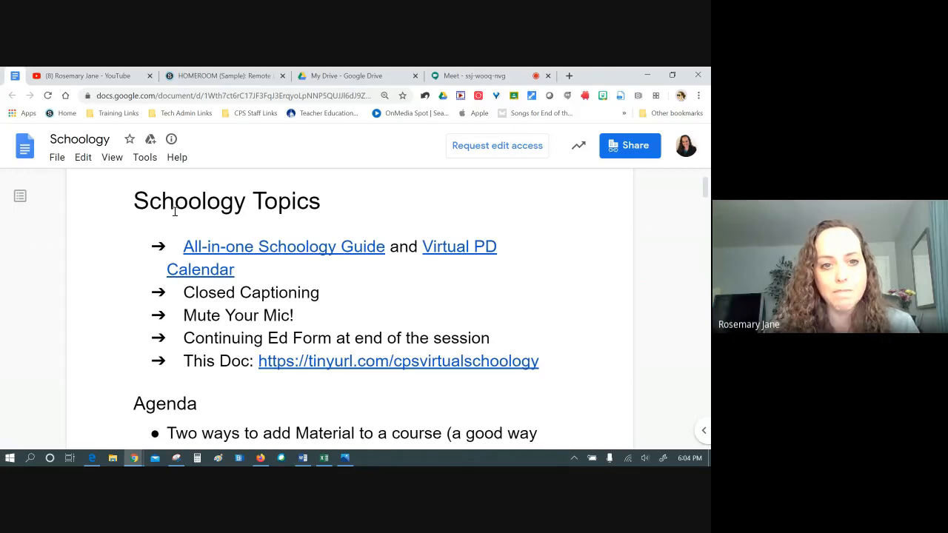
pyautogui.scroll(-1, 323, 224)
pyautogui.scroll(-3, 322, 224)
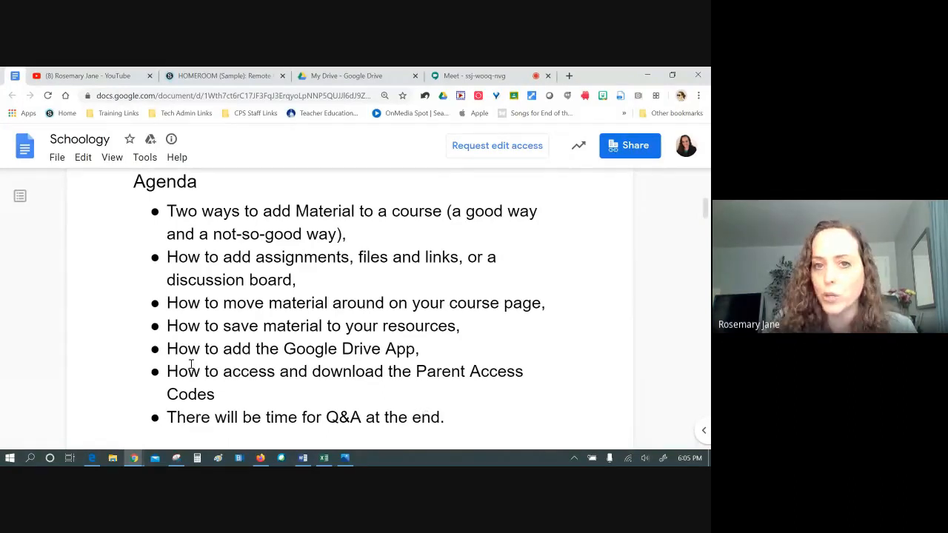
pyautogui.click(494, 75)
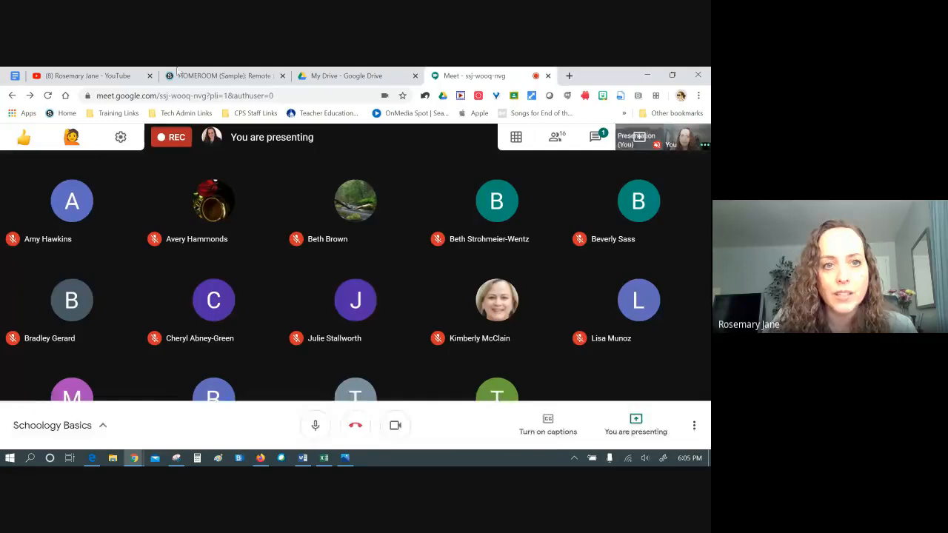
# Duplicate the HOMEROOM course tab, then go to the Schoology home page from the original tab
pyautogui.rightClick(222, 76)
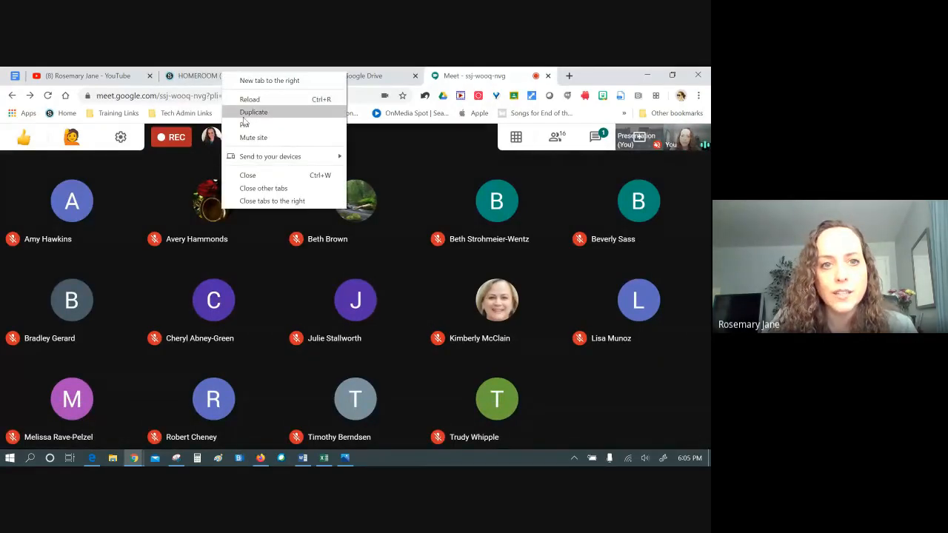
pyautogui.click(247, 111)
pyautogui.click(181, 76)
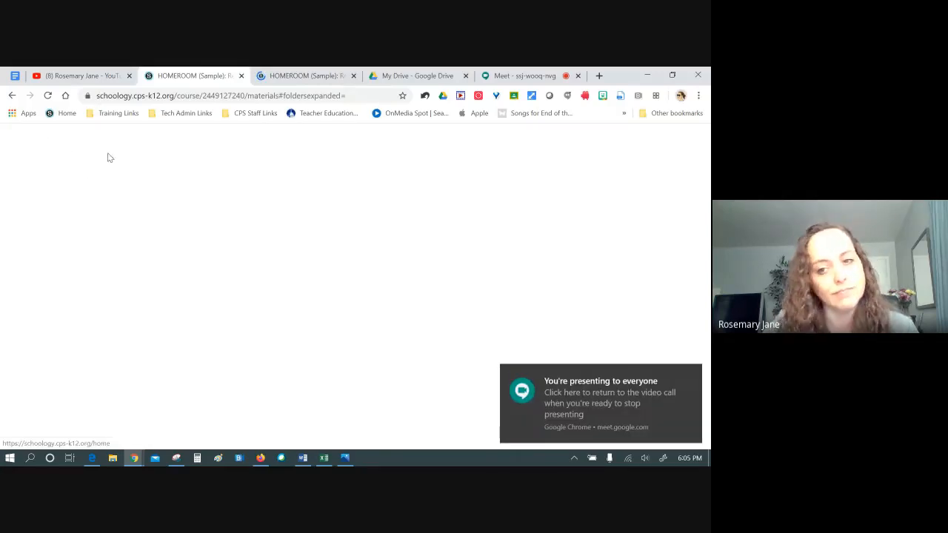
pyautogui.click(60, 148)
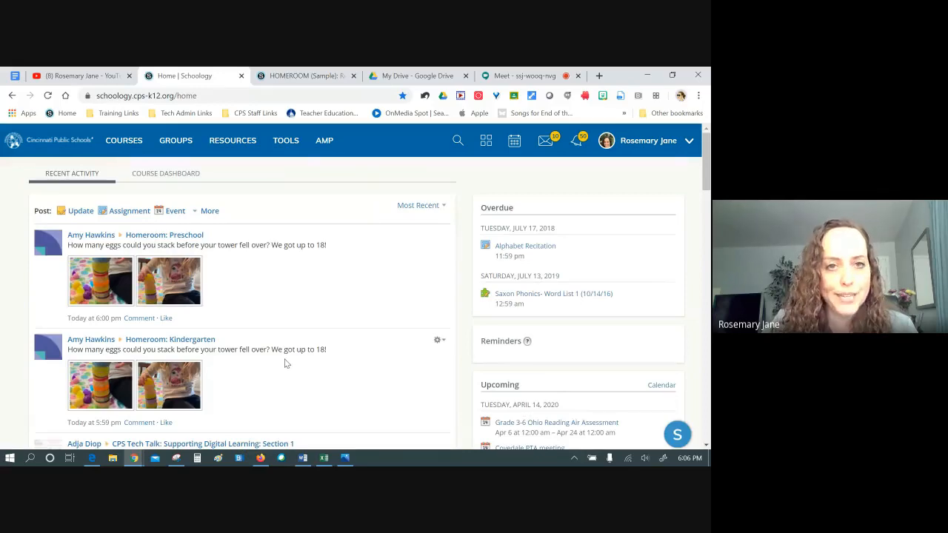
# Scroll through the Recent Activity feed of course and group posts, then back to the top
pyautogui.scroll(-3, 287, 363)
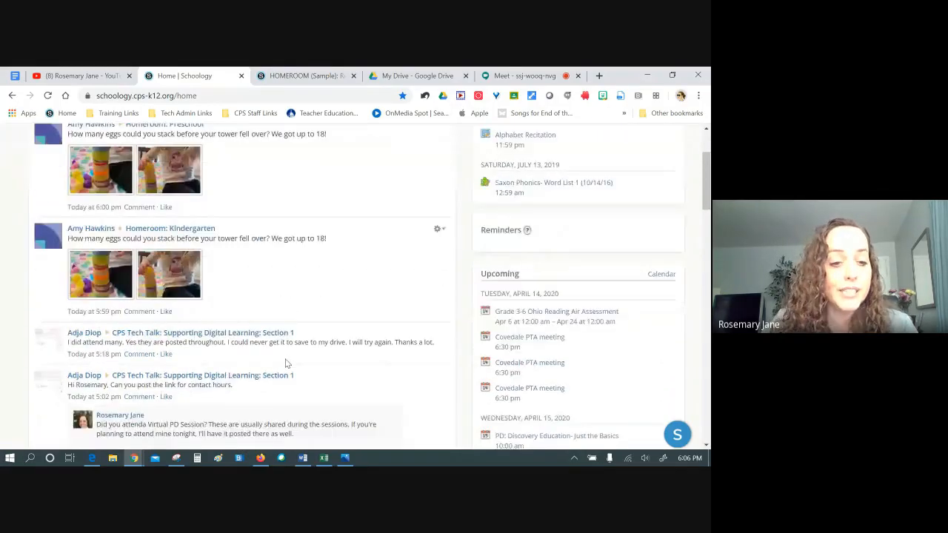
pyautogui.scroll(-2, 285, 362)
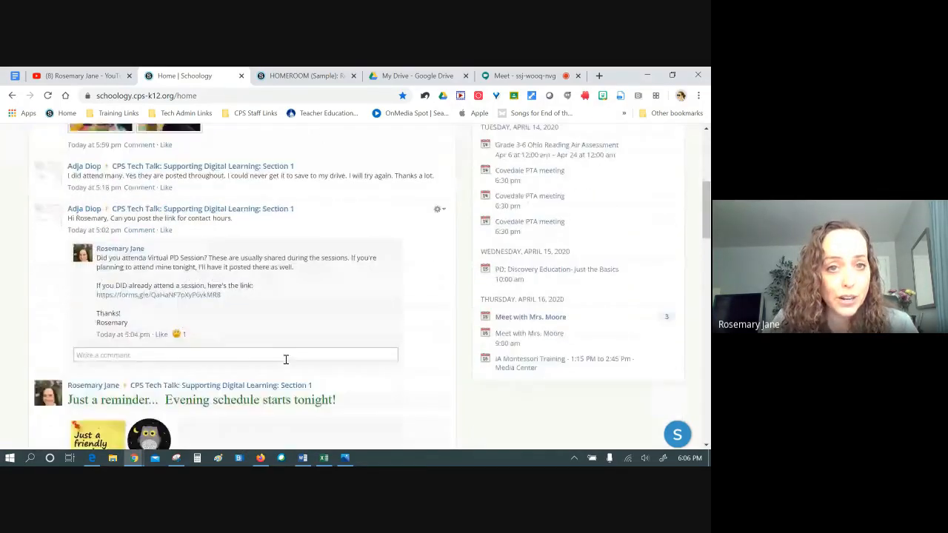
pyautogui.scroll(-4, 286, 359)
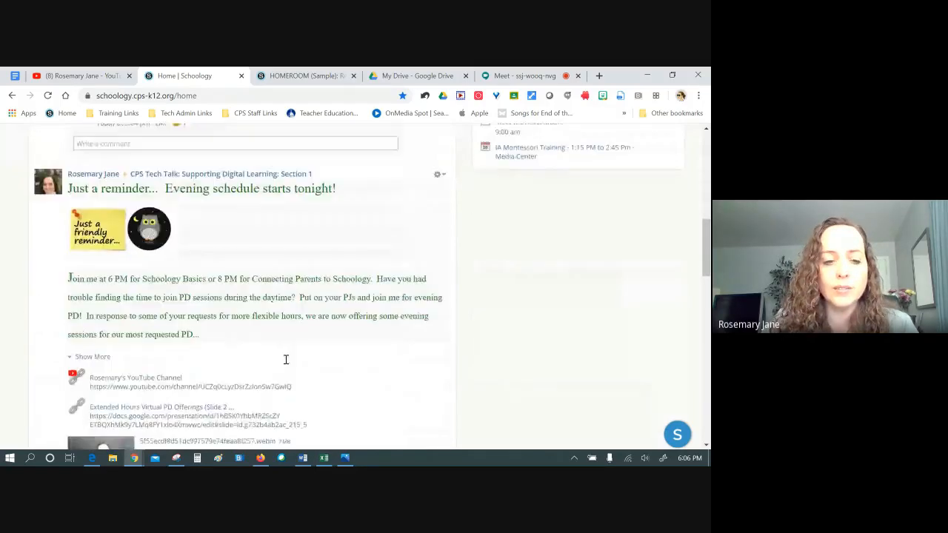
pyautogui.scroll(-1, 285, 362)
pyautogui.scroll(10, 286, 360)
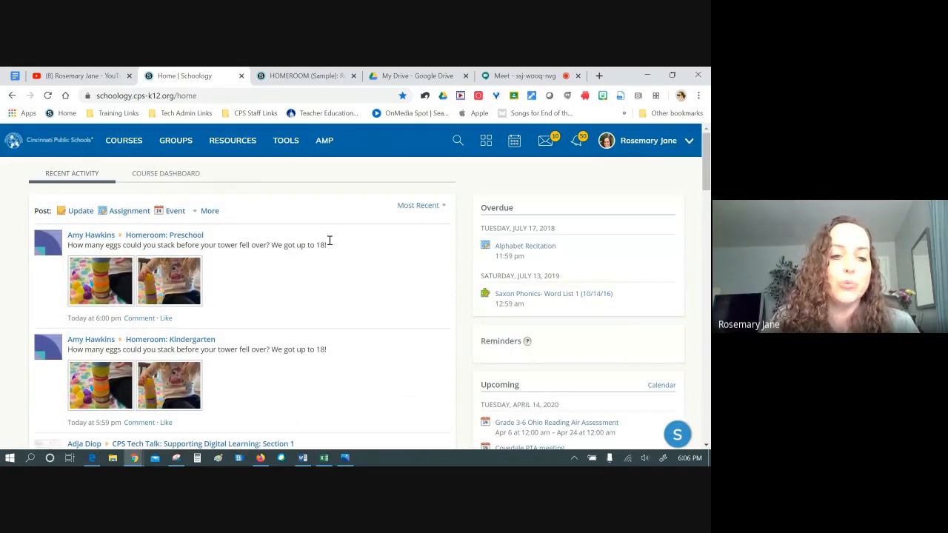
pyautogui.scroll(-3, 320, 326)
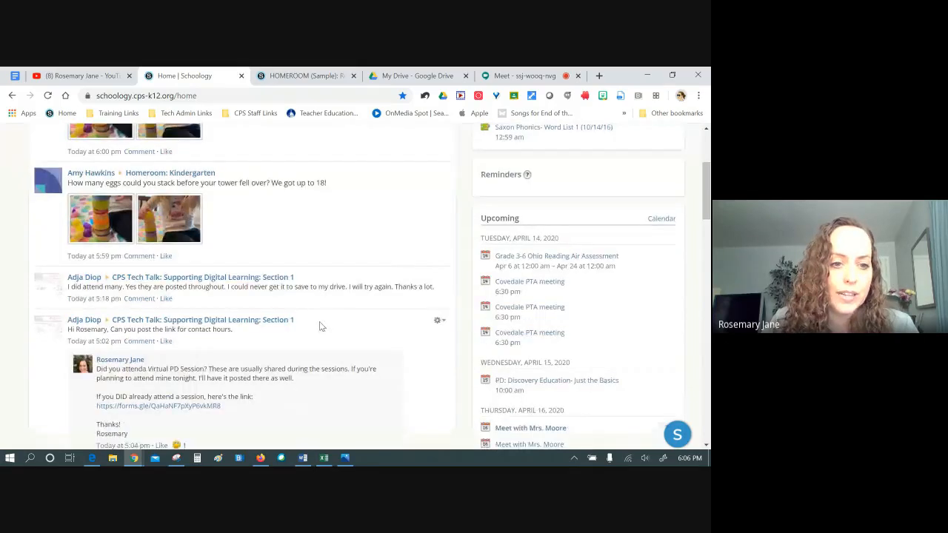
pyautogui.scroll(-15, 320, 325)
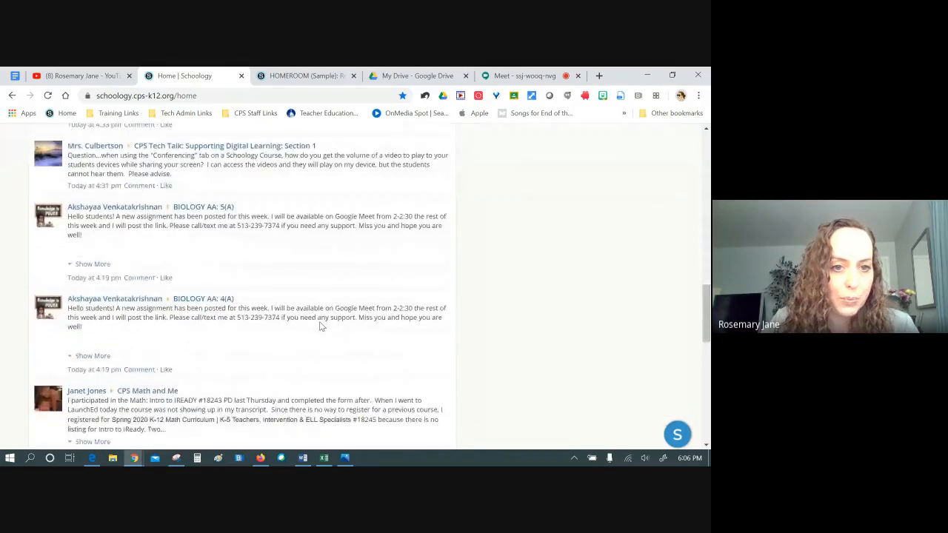
pyautogui.scroll(-1, 320, 325)
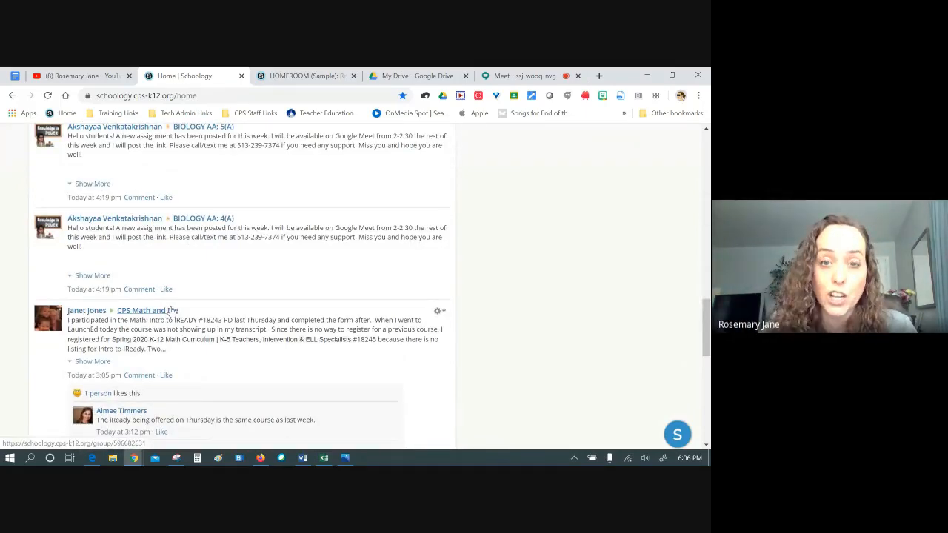
pyautogui.scroll(15, 174, 307)
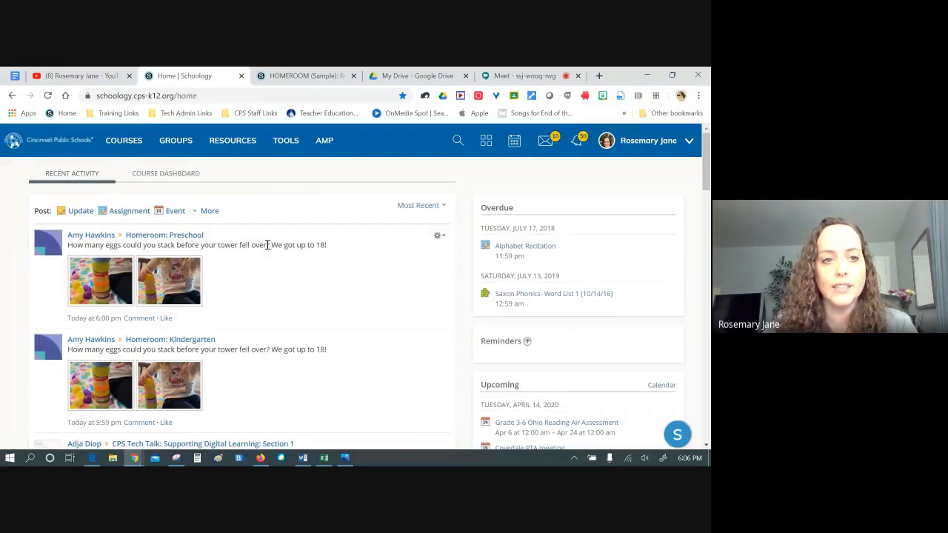
pyautogui.click(176, 174)
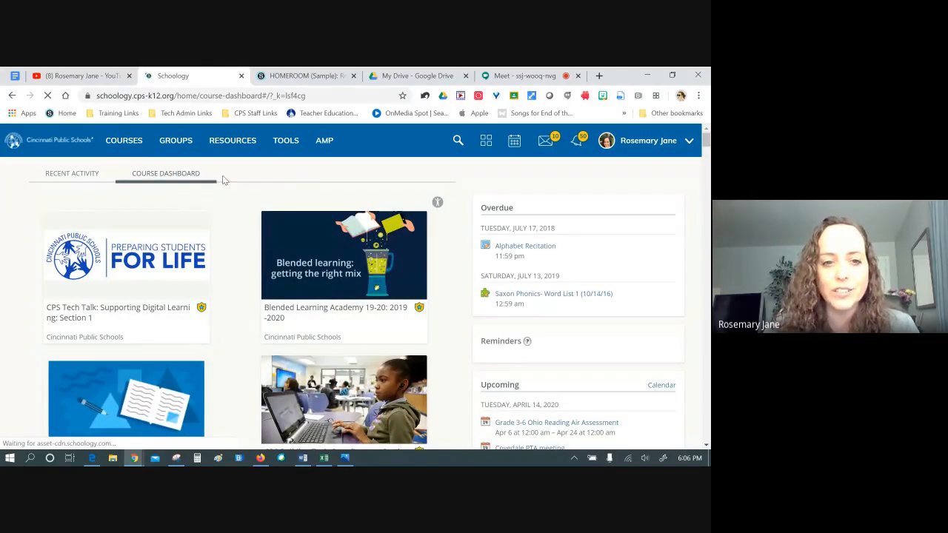
pyautogui.scroll(-4, 246, 267)
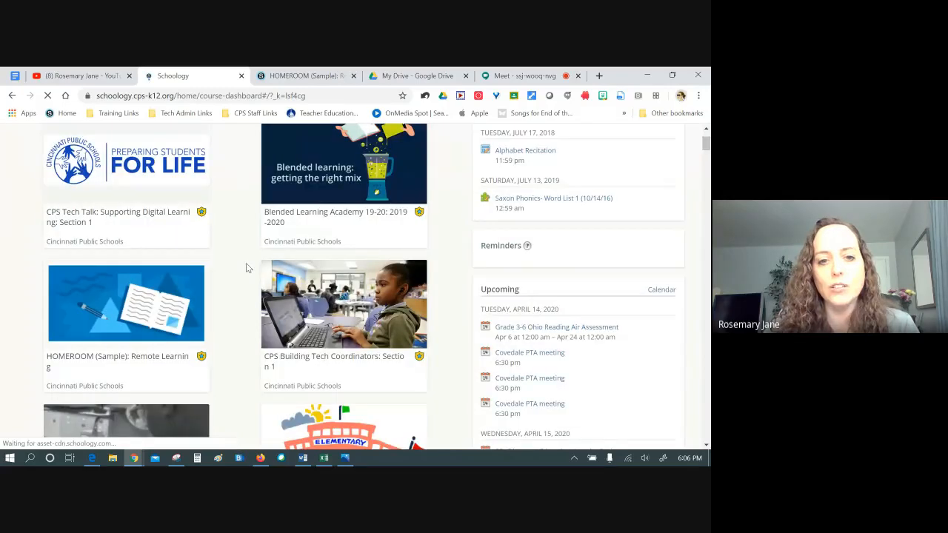
pyautogui.scroll(5, 246, 266)
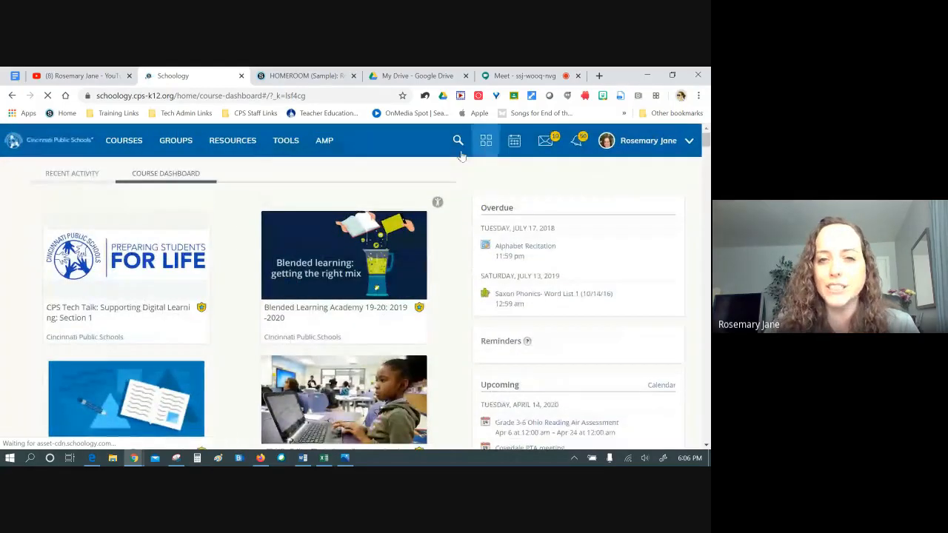
pyautogui.click(64, 177)
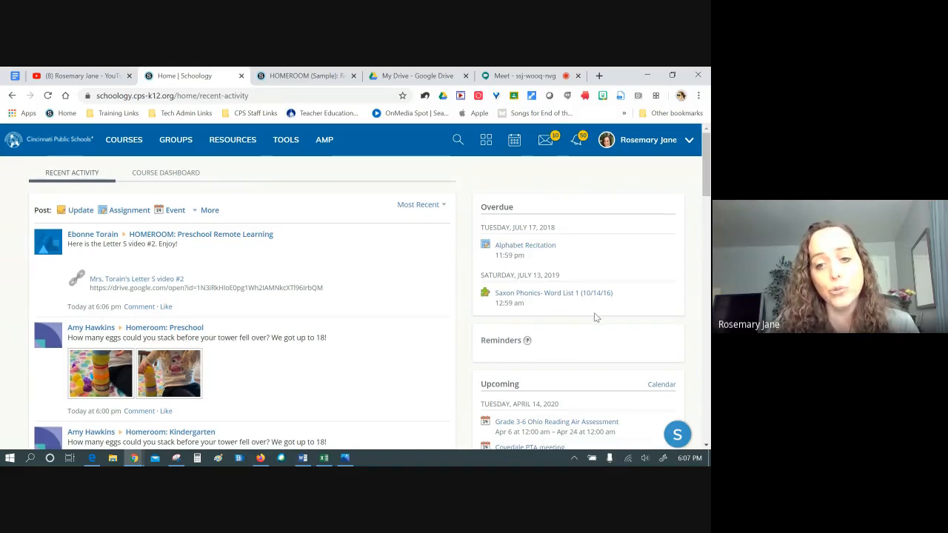
pyautogui.scroll(-3, 588, 308)
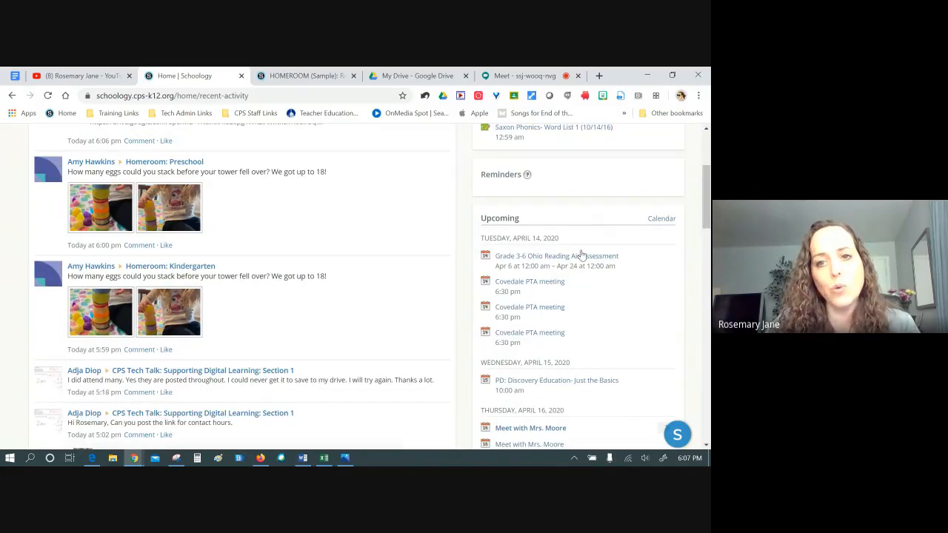
pyautogui.scroll(-2, 581, 256)
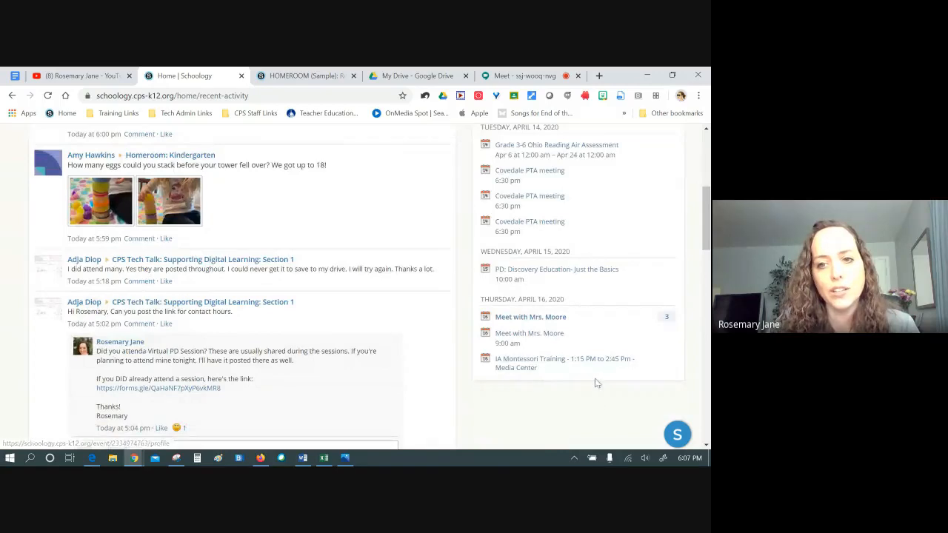
pyautogui.scroll(5, 595, 373)
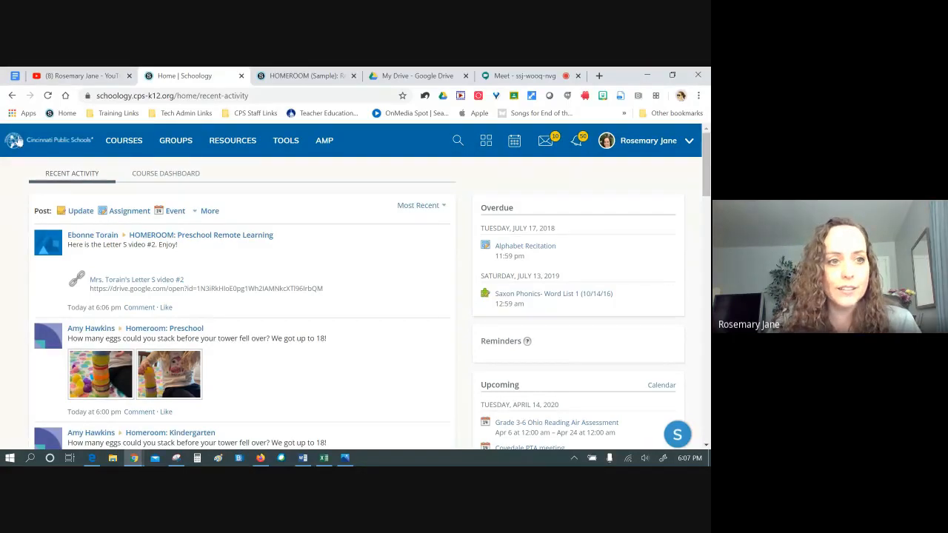
# Display the COURSES card grid with CPS Tech Talk, Blended Learning Academy and HOMEROOM (Sample)
pyautogui.click(126, 143)
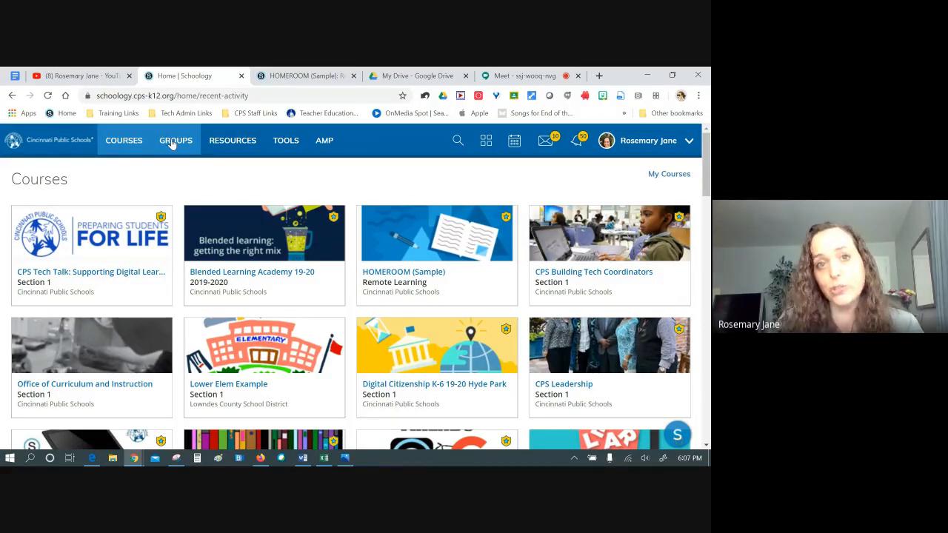
pyautogui.click(123, 145)
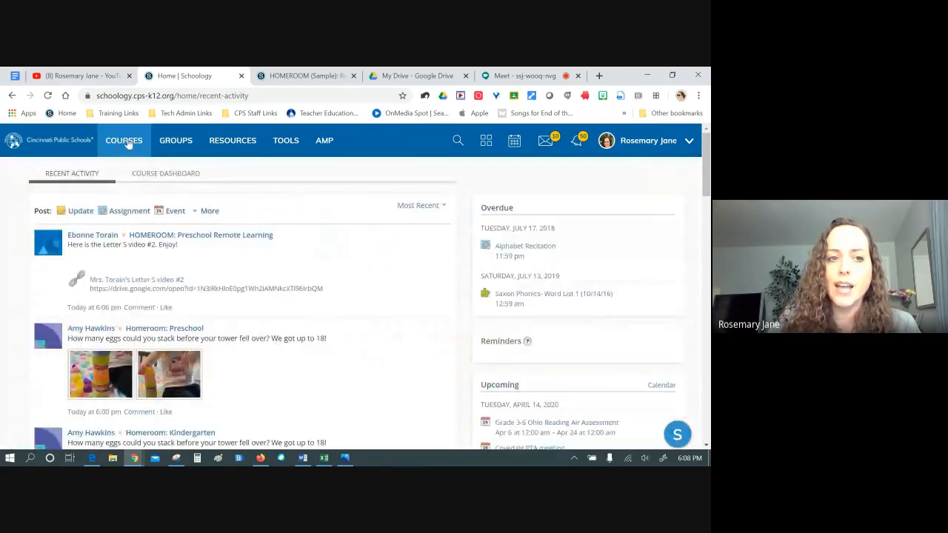
pyautogui.click(123, 144)
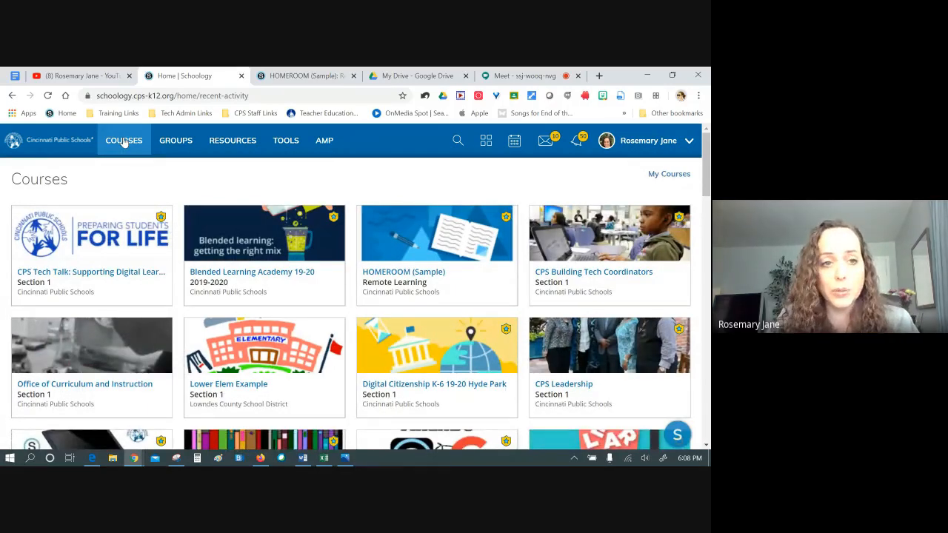
pyautogui.scroll(-1, 124, 143)
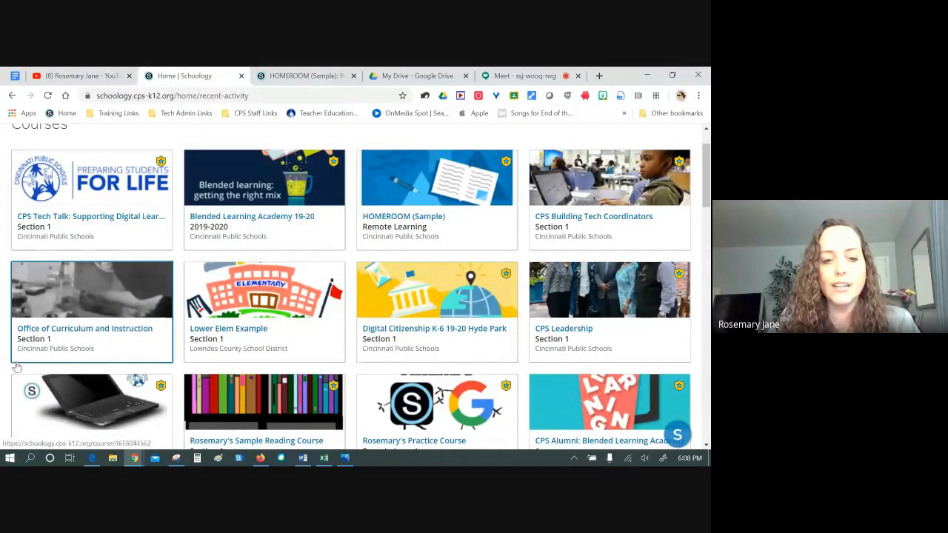
pyautogui.scroll(1, 535, 193)
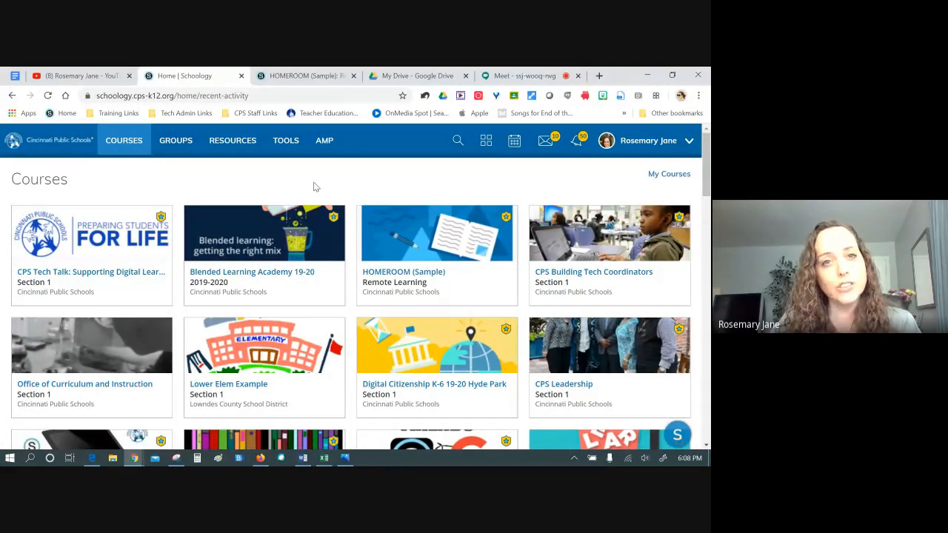
pyautogui.click(137, 144)
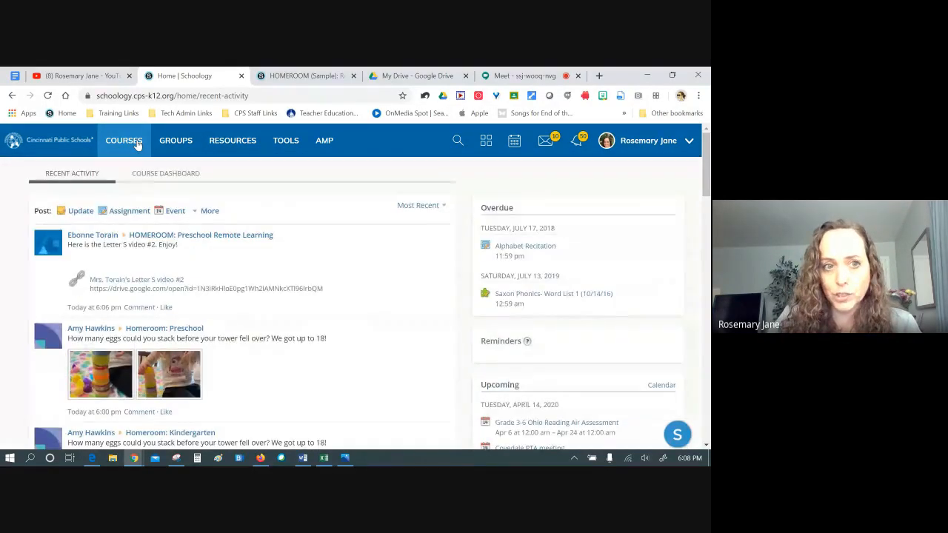
pyautogui.click(137, 144)
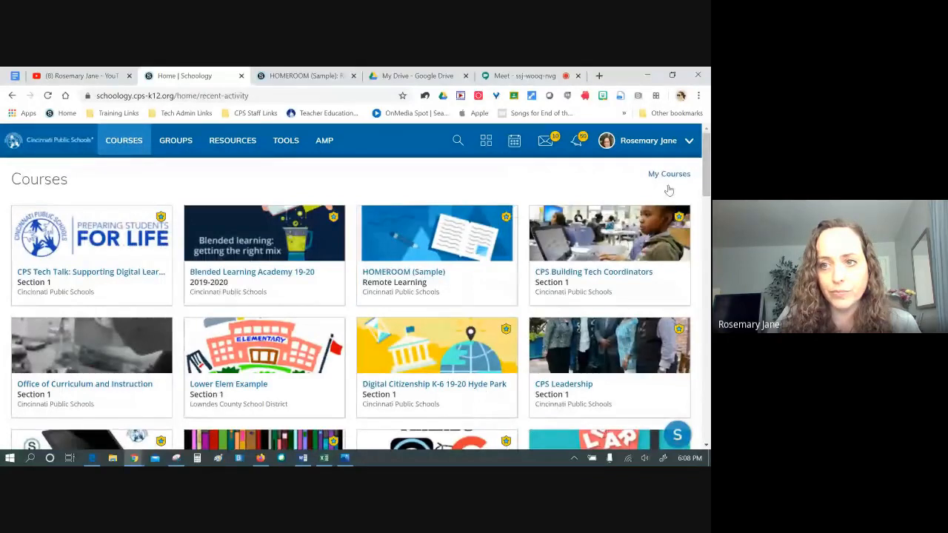
pyautogui.click(658, 181)
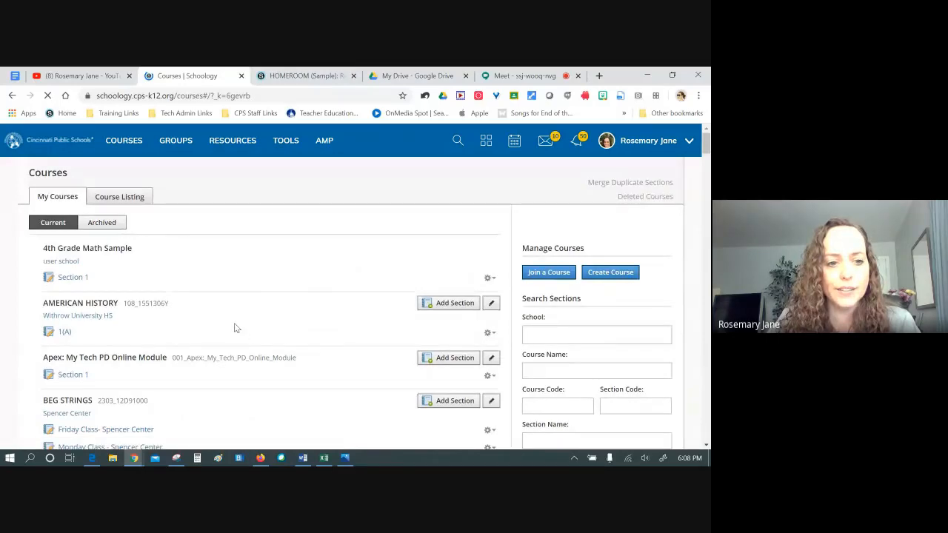
pyautogui.scroll(-10, 233, 322)
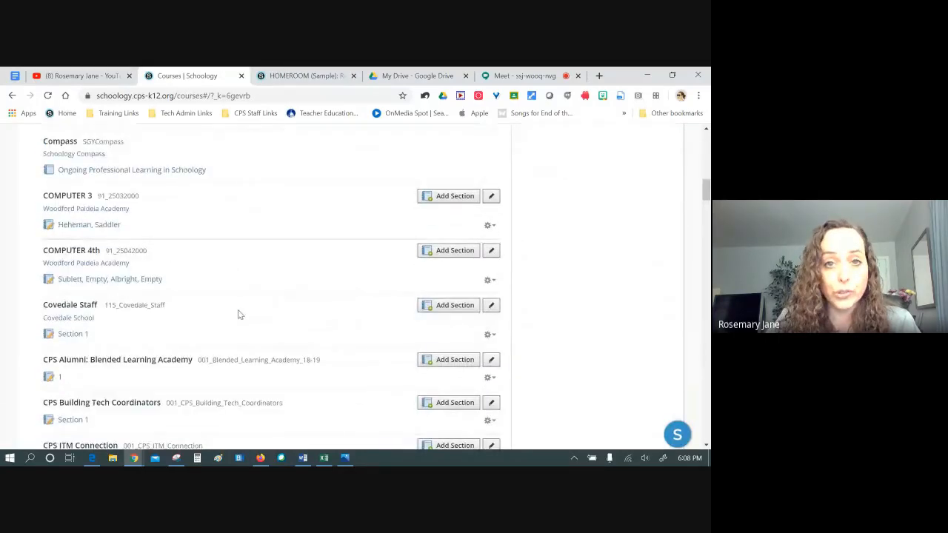
pyautogui.scroll(-5, 238, 315)
pyautogui.scroll(-5, 238, 314)
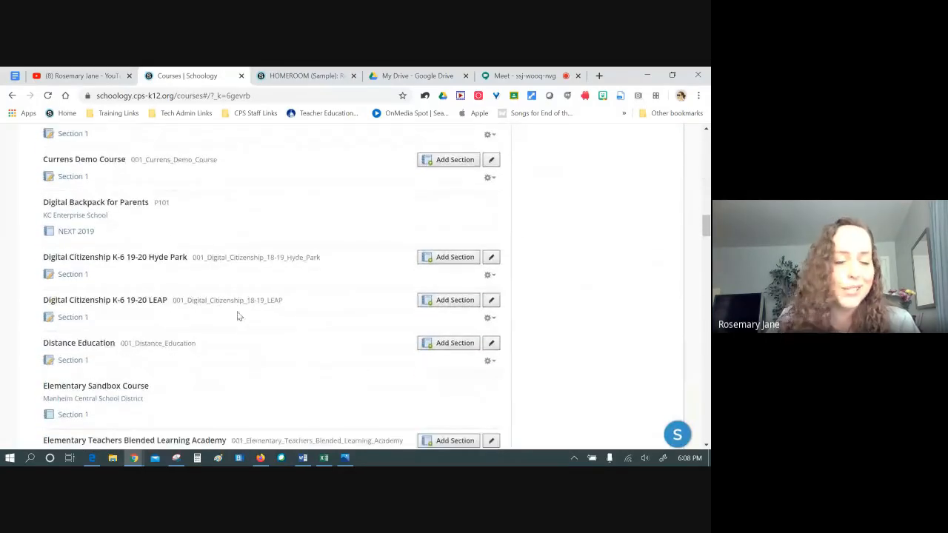
pyautogui.scroll(15, 237, 316)
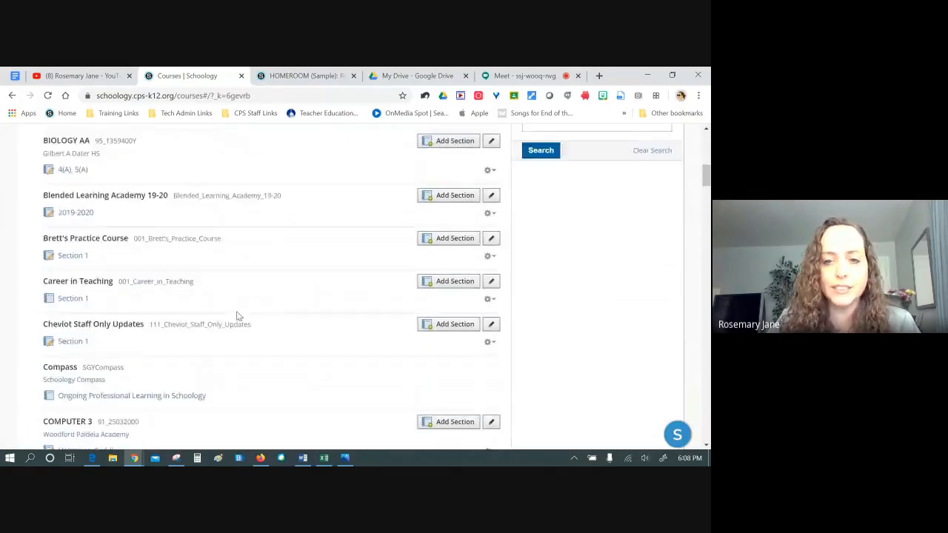
pyautogui.scroll(5, 244, 304)
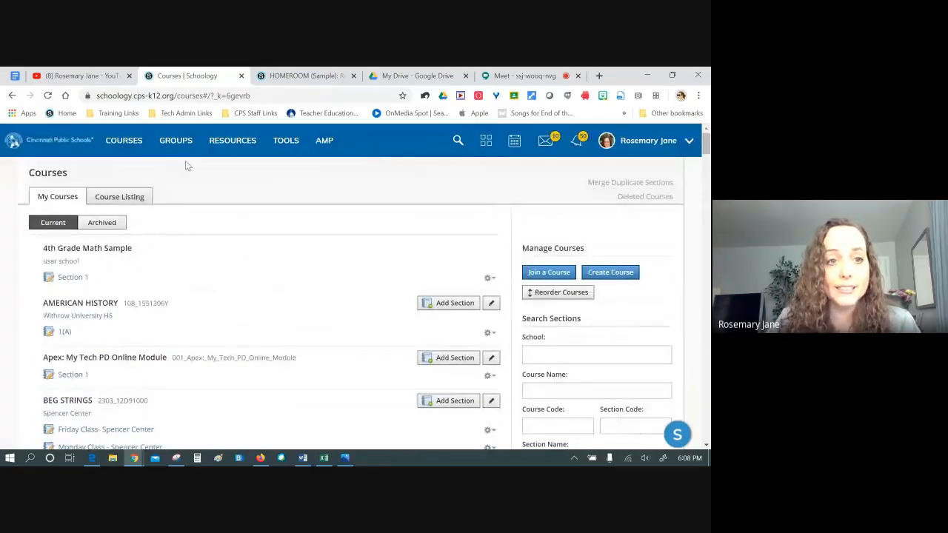
pyautogui.click(140, 145)
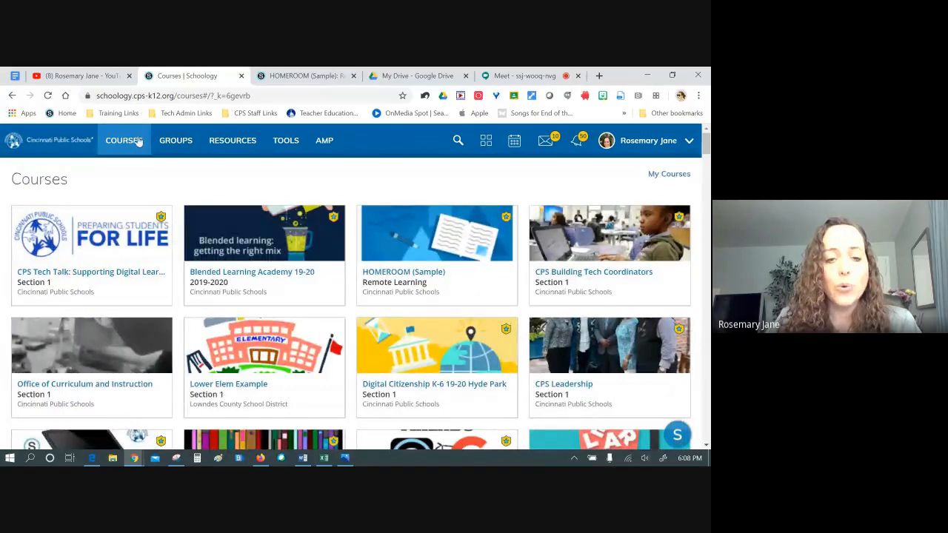
# Open the HOMEROOM (Sample) course and preview the Add Materials choices without adding anything
pyautogui.click(433, 239)
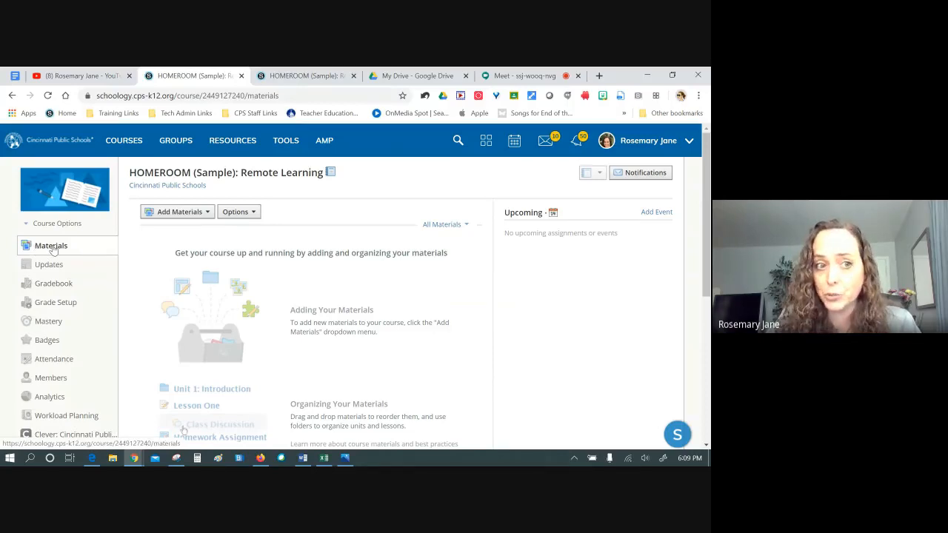
pyautogui.moveTo(41, 180)
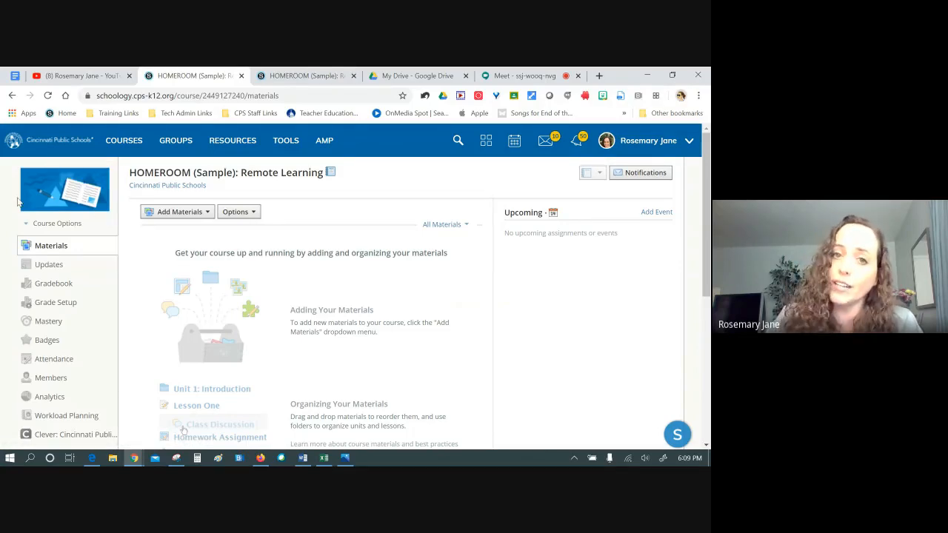
pyautogui.moveTo(21, 201)
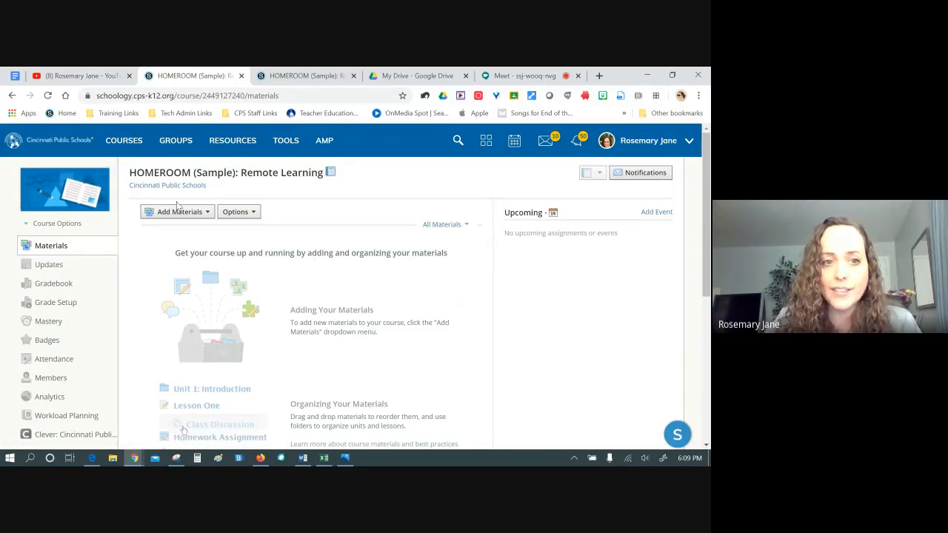
pyautogui.click(201, 216)
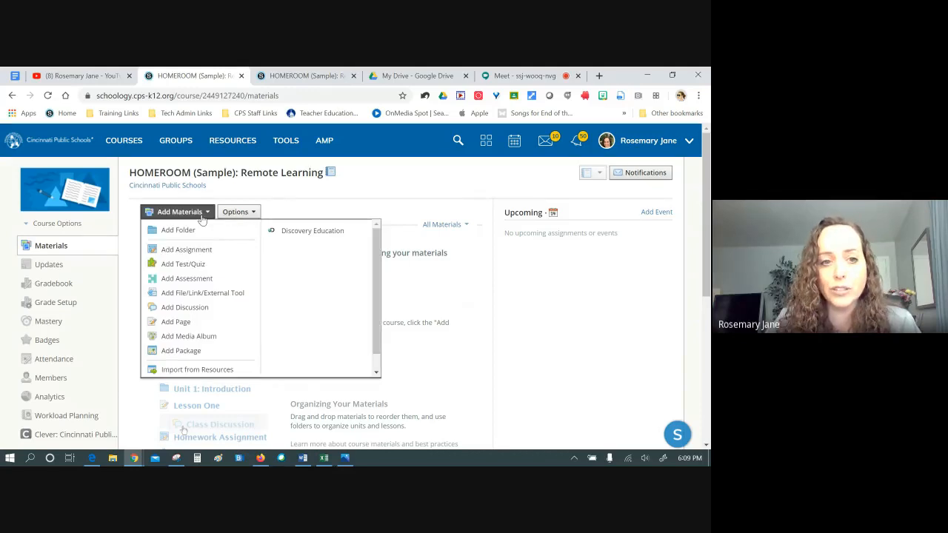
pyautogui.click(201, 217)
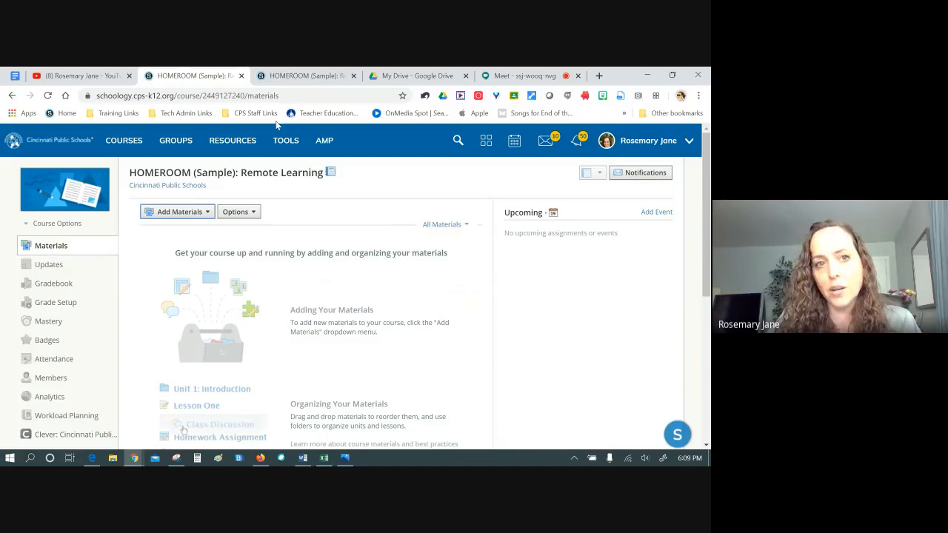
# Load the Schoology Home feed in this tab, then return to the HOMEROOM (Sample) course tab
pyautogui.click(63, 143)
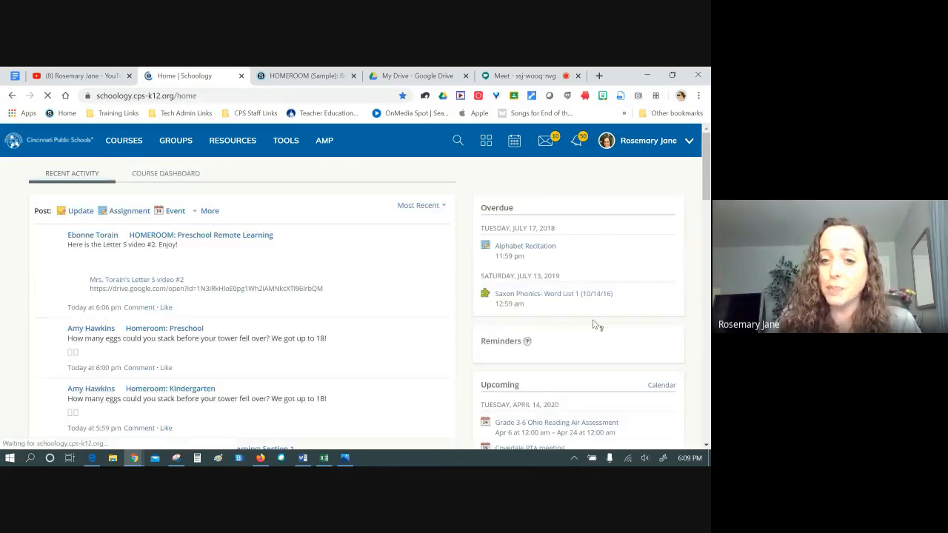
pyautogui.scroll(-3, 593, 322)
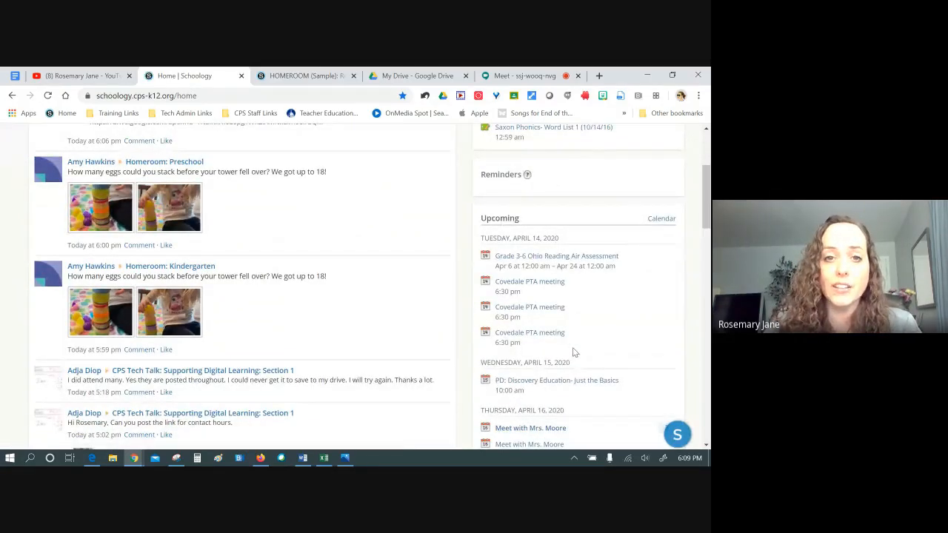
pyautogui.scroll(3, 573, 353)
pyautogui.click(300, 77)
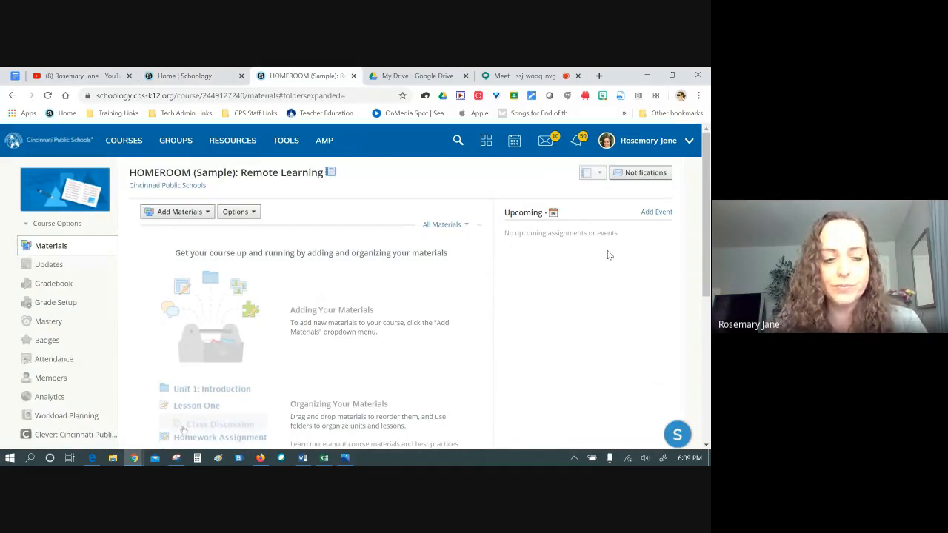
# Open the HOMEROOM course's Updates page, click into the new-post box, and review existing posts
pyautogui.click(57, 268)
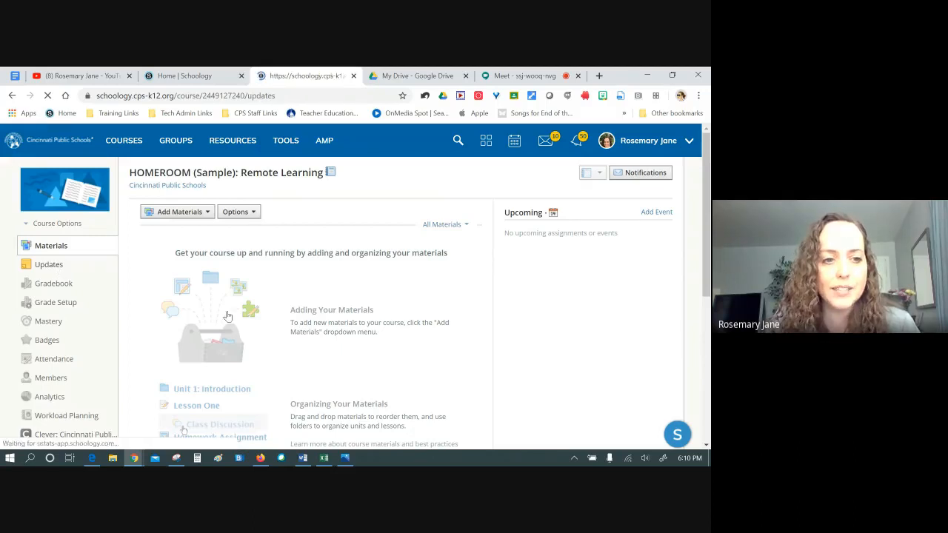
pyautogui.click(389, 222)
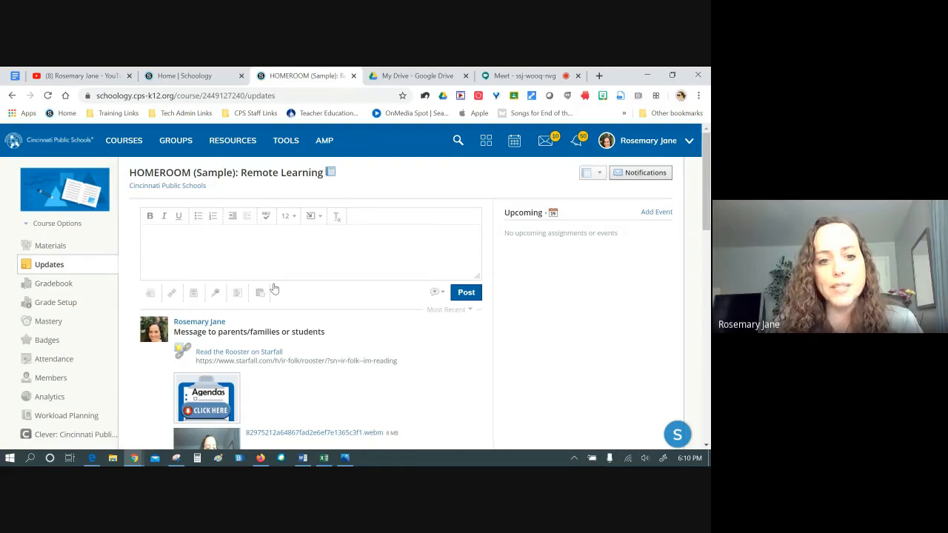
pyautogui.scroll(-3, 391, 337)
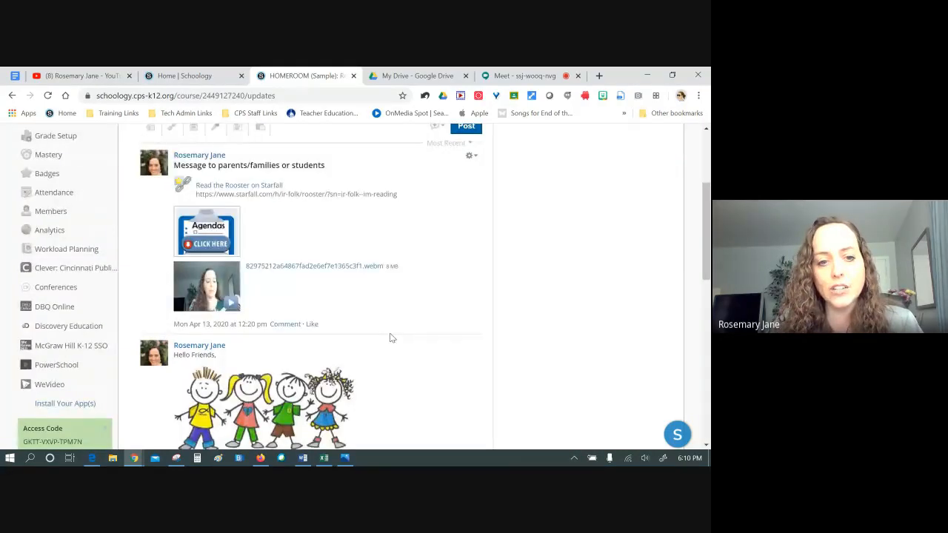
pyautogui.scroll(-15, 390, 337)
pyautogui.scroll(20, 391, 331)
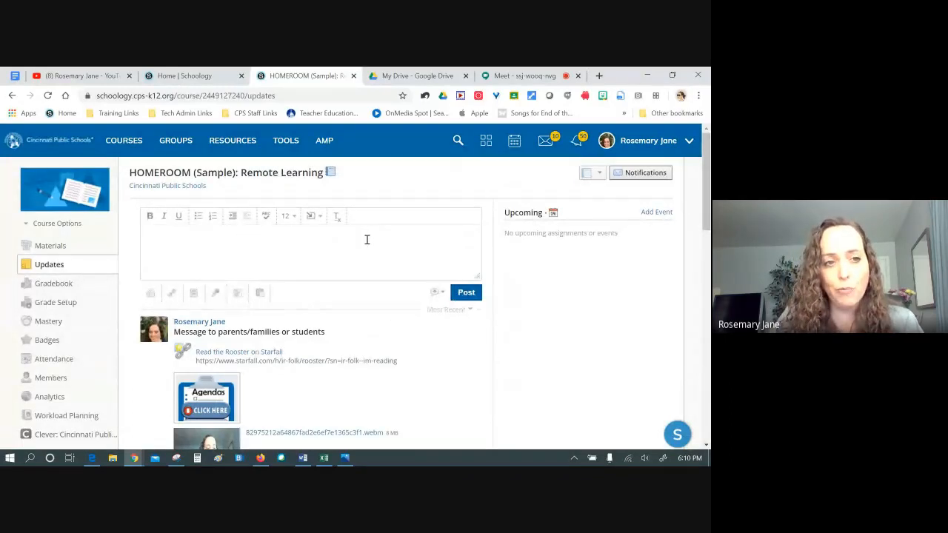
# Check the Home feed tab, then return to the HOMEROOM Updates and review the Starfall post
pyautogui.click(174, 77)
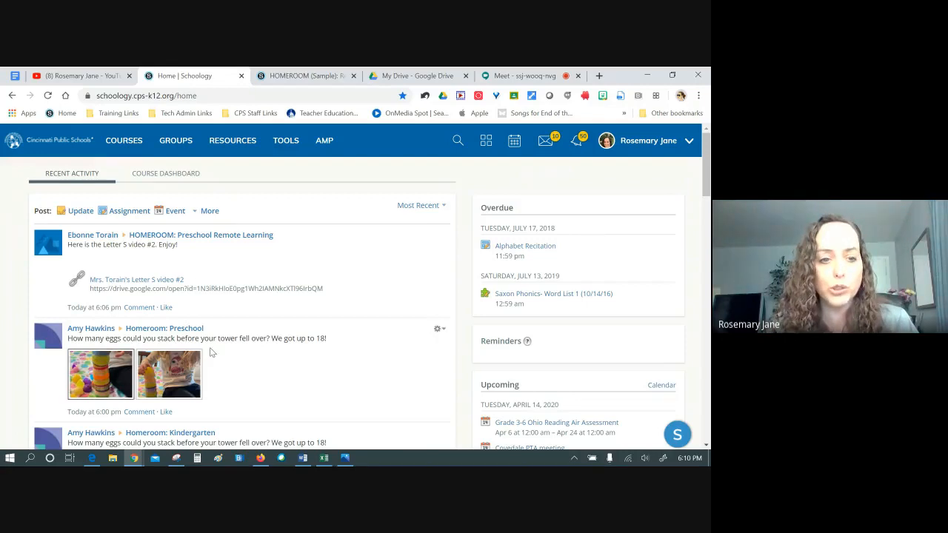
pyautogui.click(302, 75)
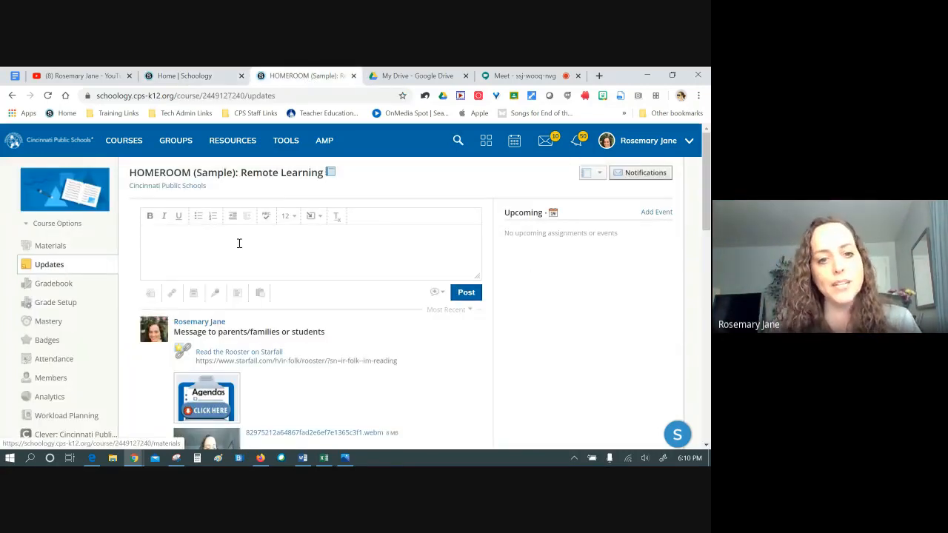
pyautogui.scroll(-1, 381, 333)
pyautogui.scroll(-8, 380, 333)
pyautogui.scroll(9, 380, 333)
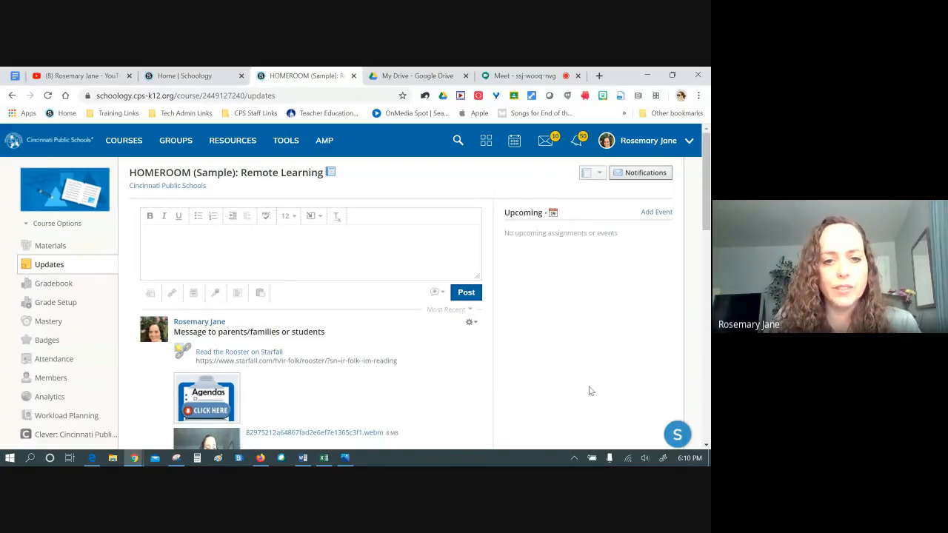
# Return to the course Materials page after checking the agenda document and the courses overview
pyautogui.click(33, 245)
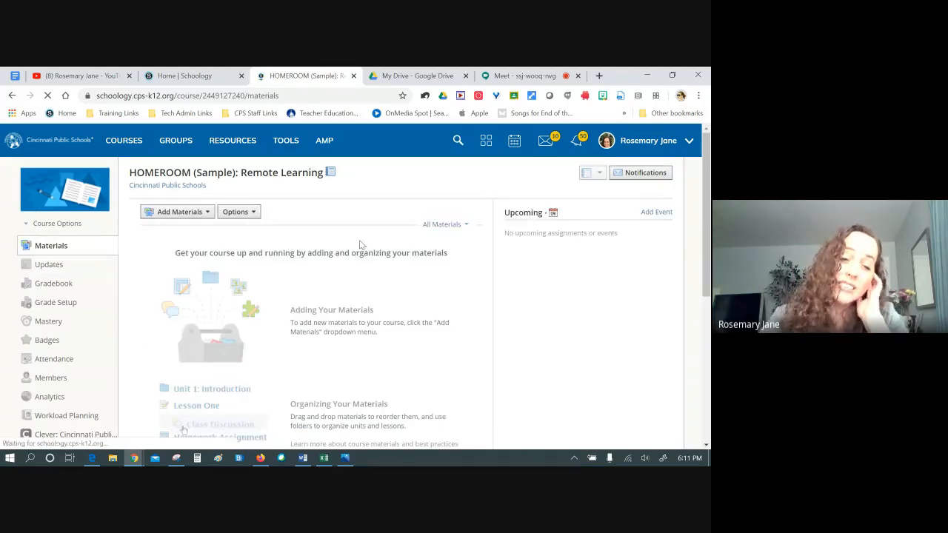
pyautogui.click(13, 77)
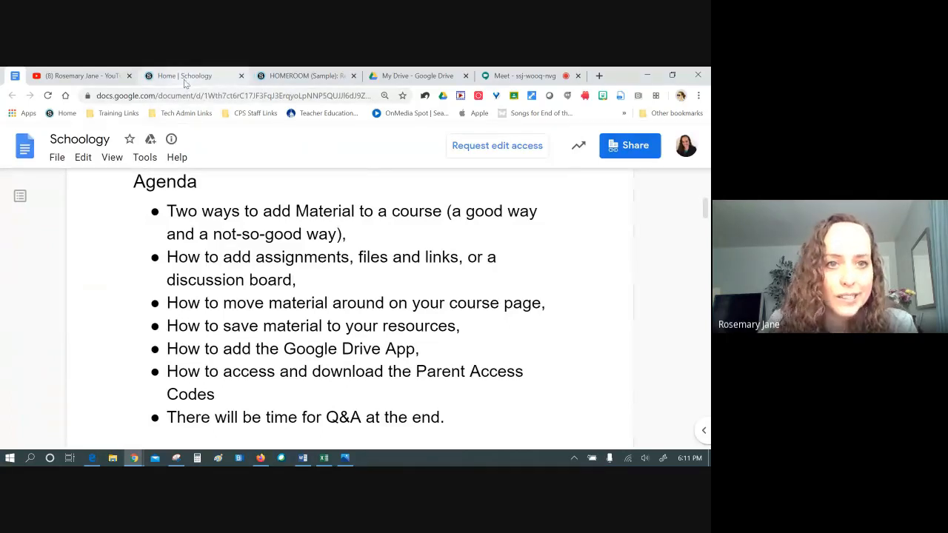
pyautogui.click(295, 78)
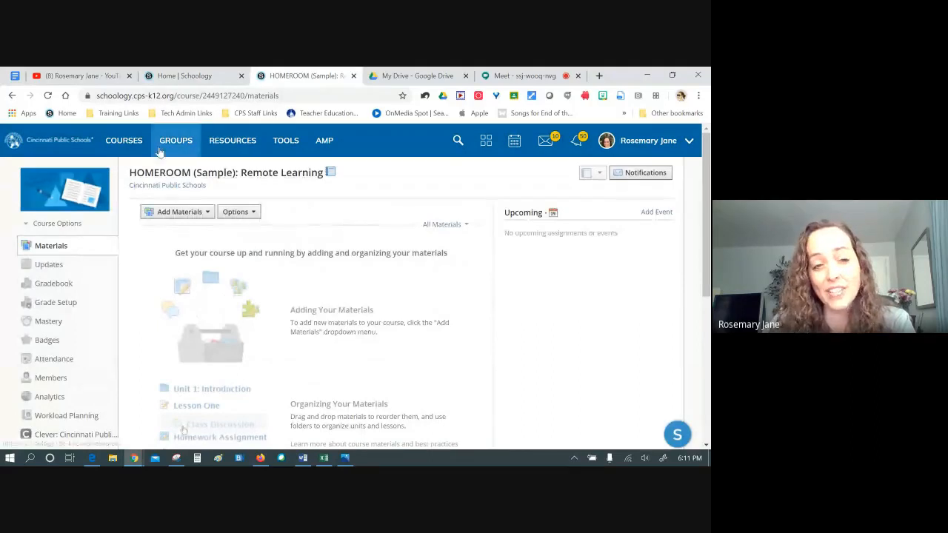
pyautogui.click(137, 148)
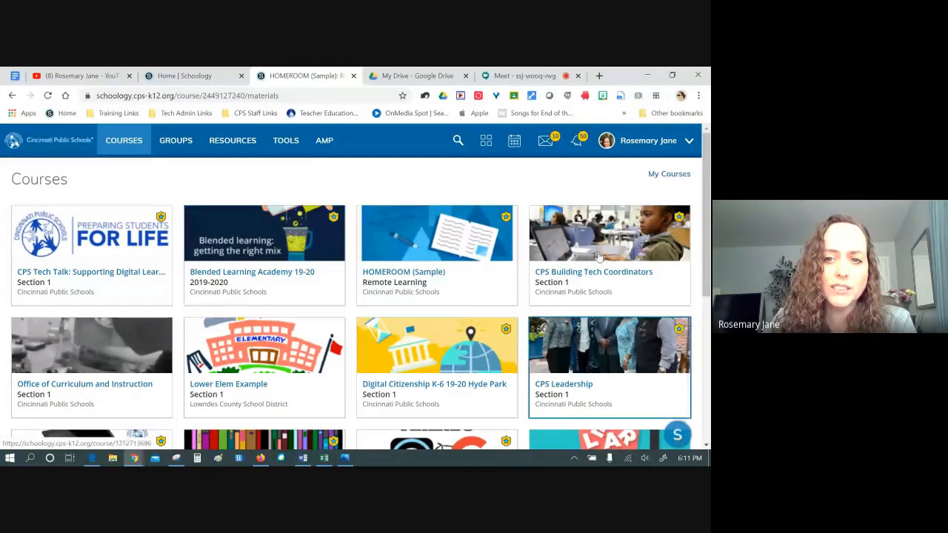
pyautogui.click(114, 144)
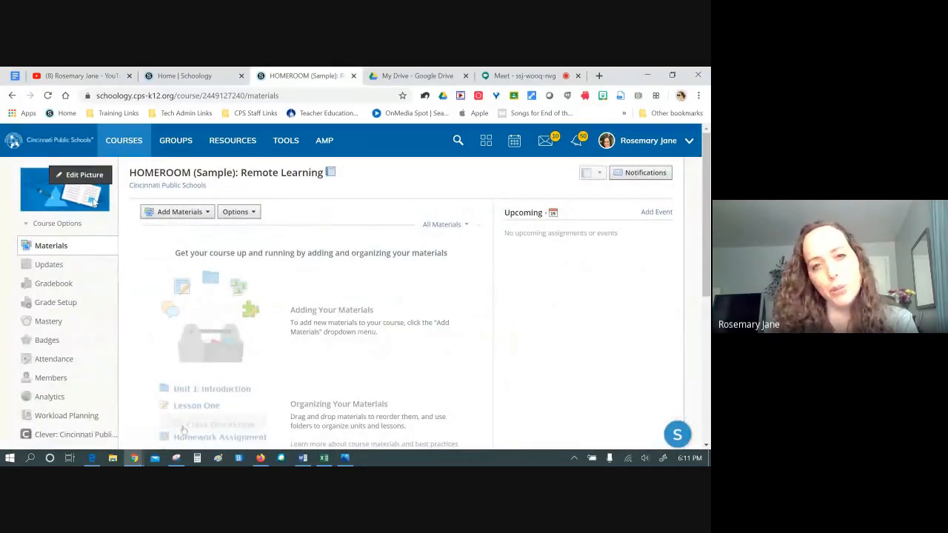
pyautogui.click(345, 458)
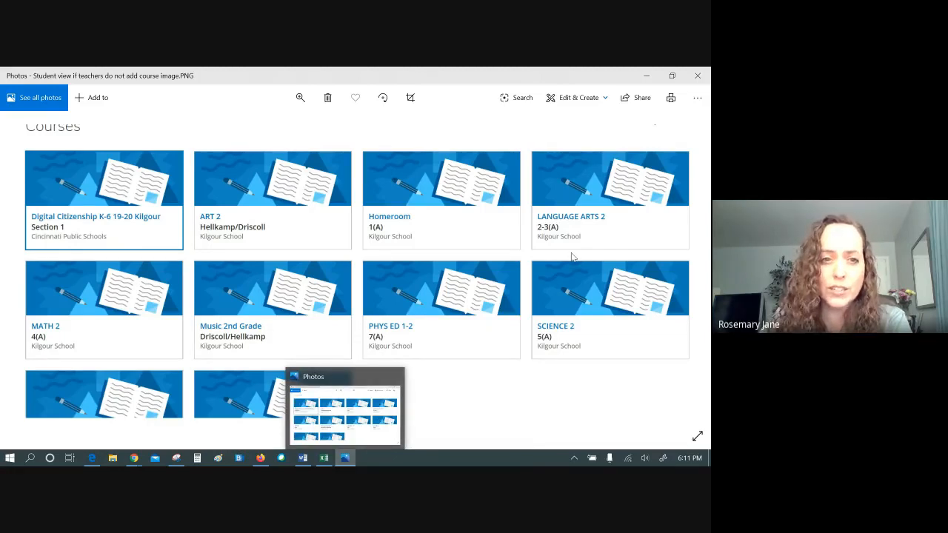
pyautogui.click(345, 460)
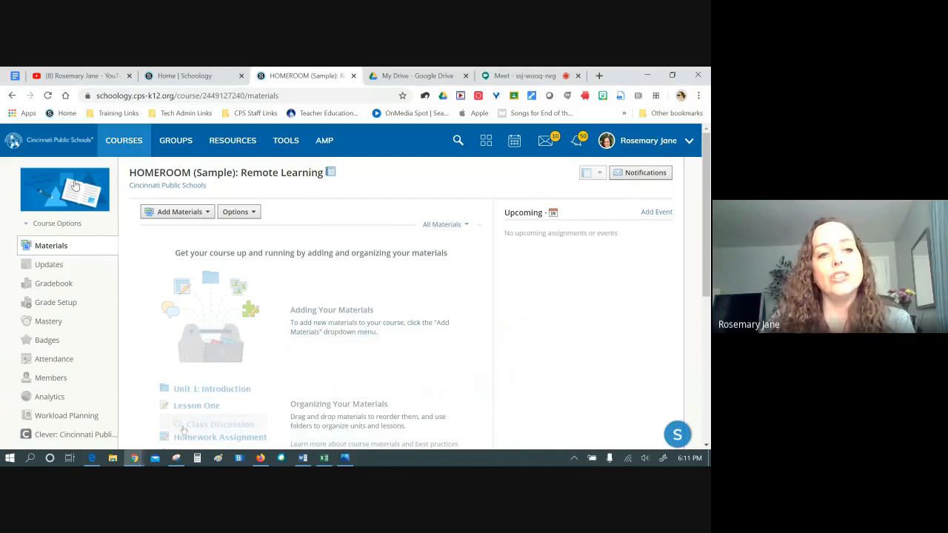
pyautogui.moveTo(83, 185)
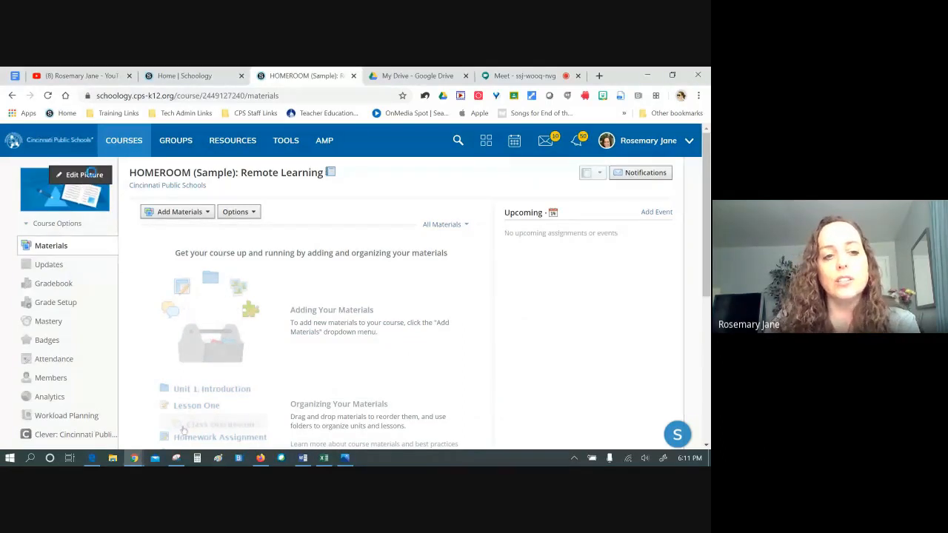
# Set the HOMEROOM course picture to the stethoscope illustration
pyautogui.click(87, 181)
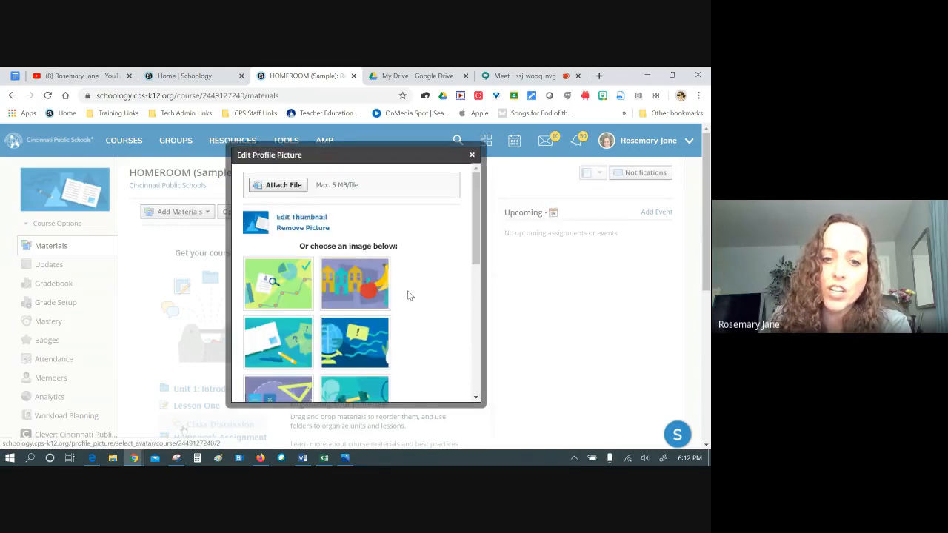
pyautogui.scroll(-2, 408, 293)
pyautogui.scroll(-1, 392, 281)
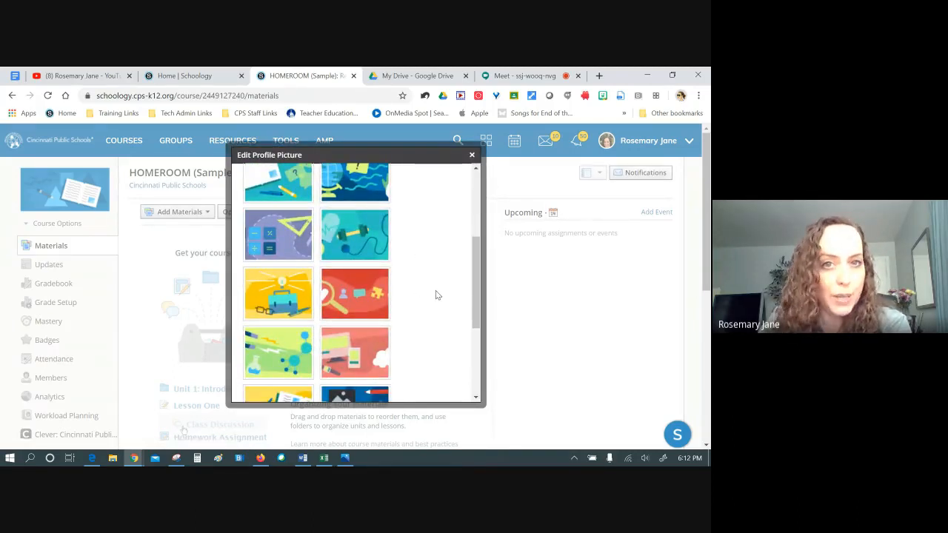
pyautogui.click(356, 238)
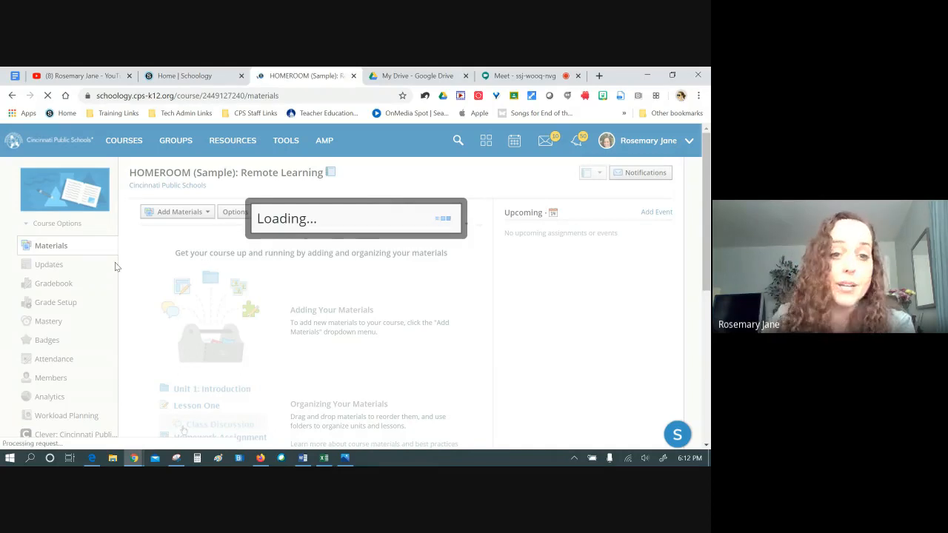
# Replace it with the geometry tools and math symbols illustration
pyautogui.click(85, 175)
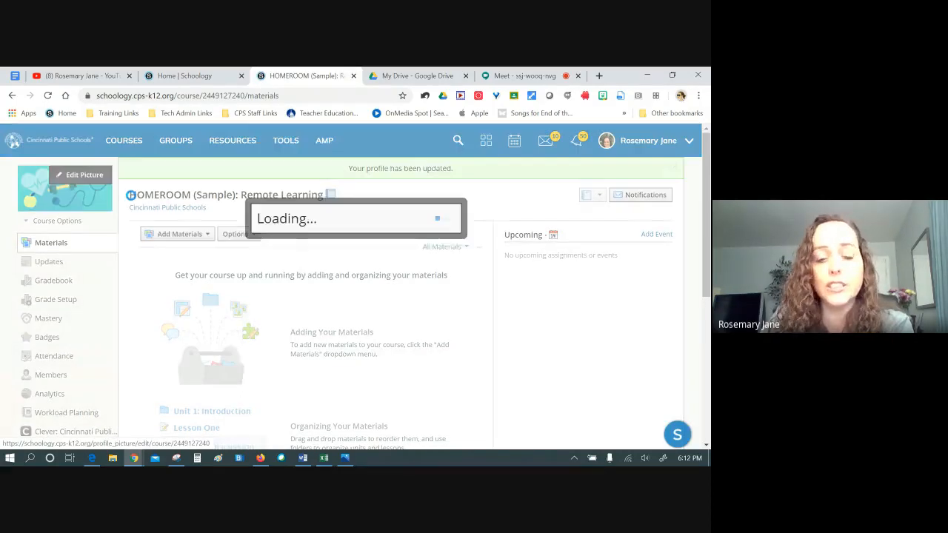
pyautogui.scroll(-5, 434, 310)
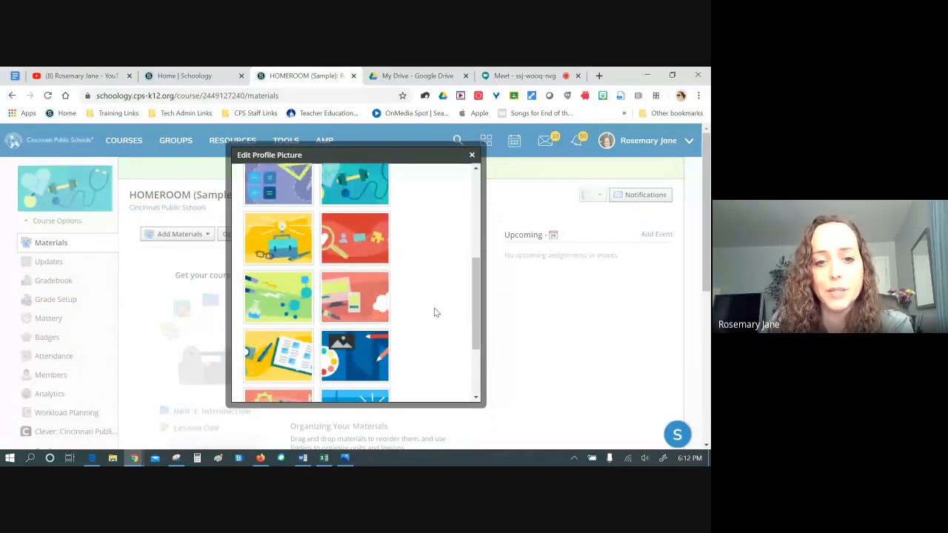
pyautogui.scroll(-1, 434, 311)
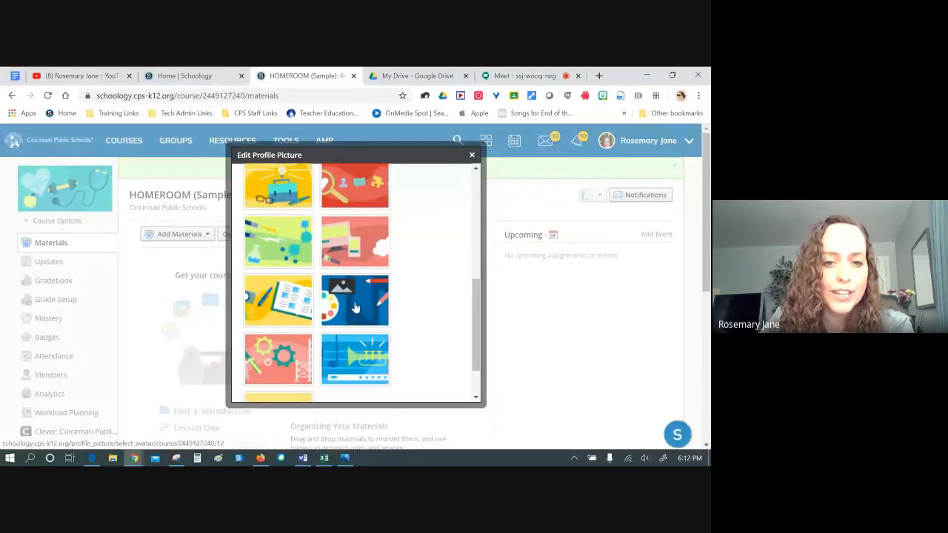
pyautogui.scroll(-1, 355, 308)
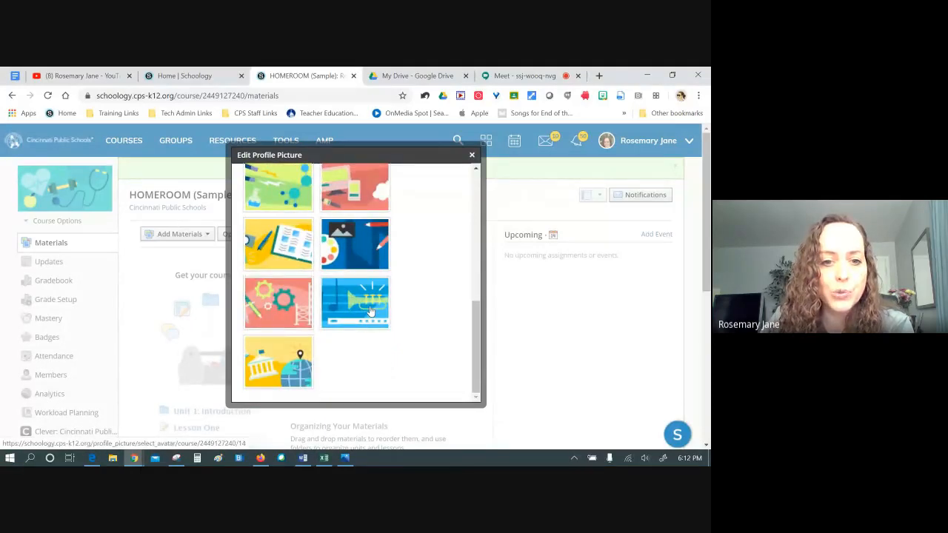
pyautogui.scroll(10, 415, 314)
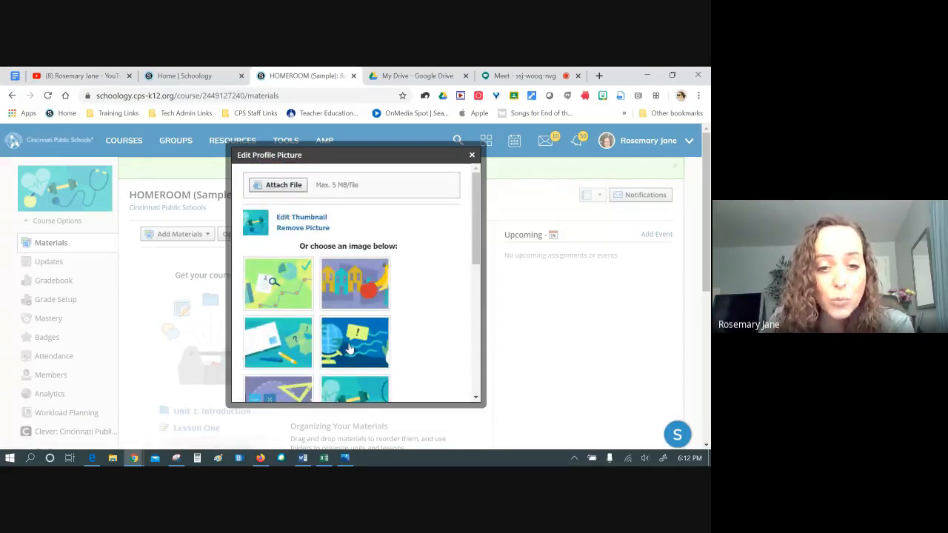
pyautogui.scroll(-3, 444, 314)
pyautogui.click(284, 303)
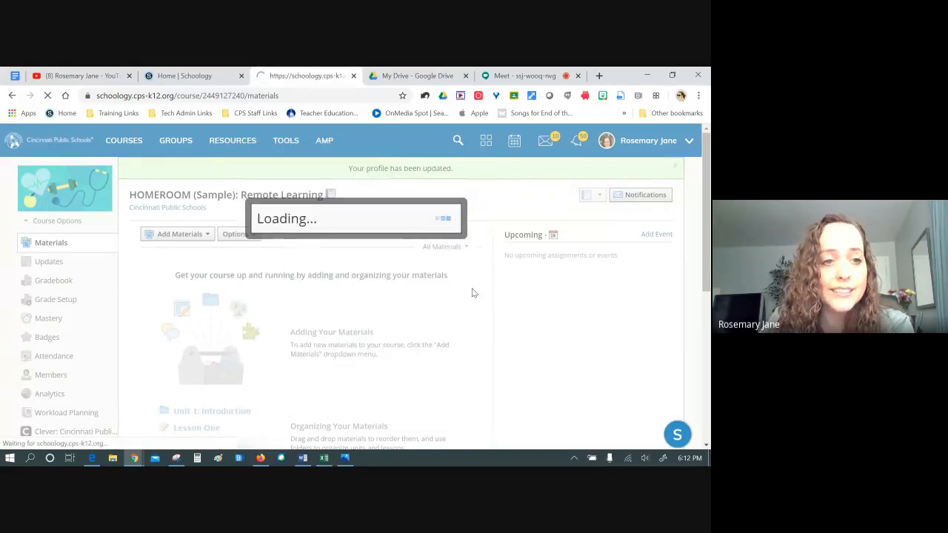
# View the new course photo, then bring up the Edit Picture dialog again
pyautogui.moveTo(107, 189)
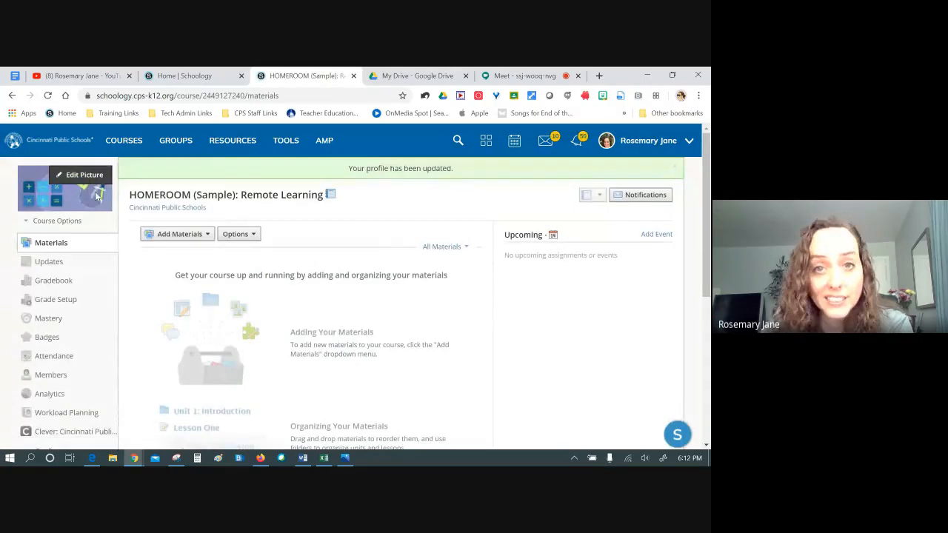
pyautogui.click(345, 458)
pyautogui.click(344, 459)
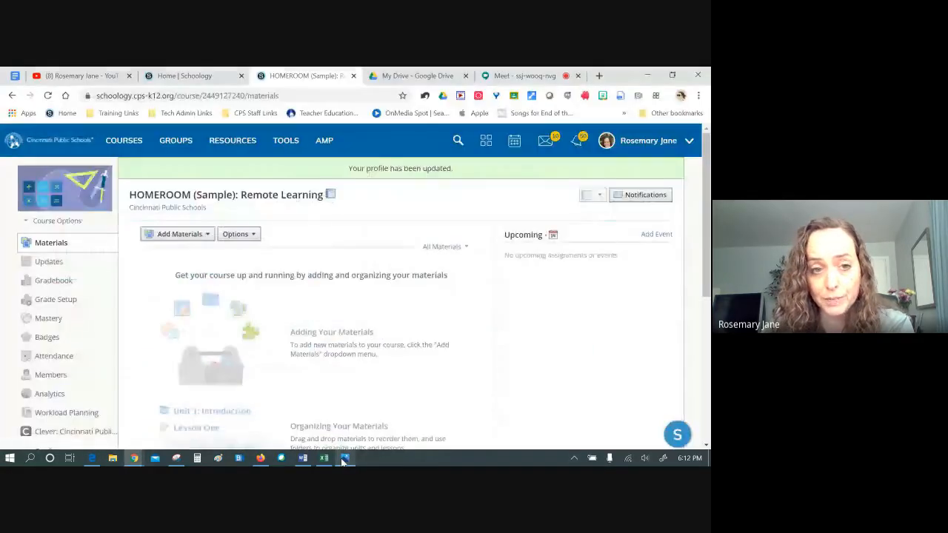
pyautogui.click(72, 175)
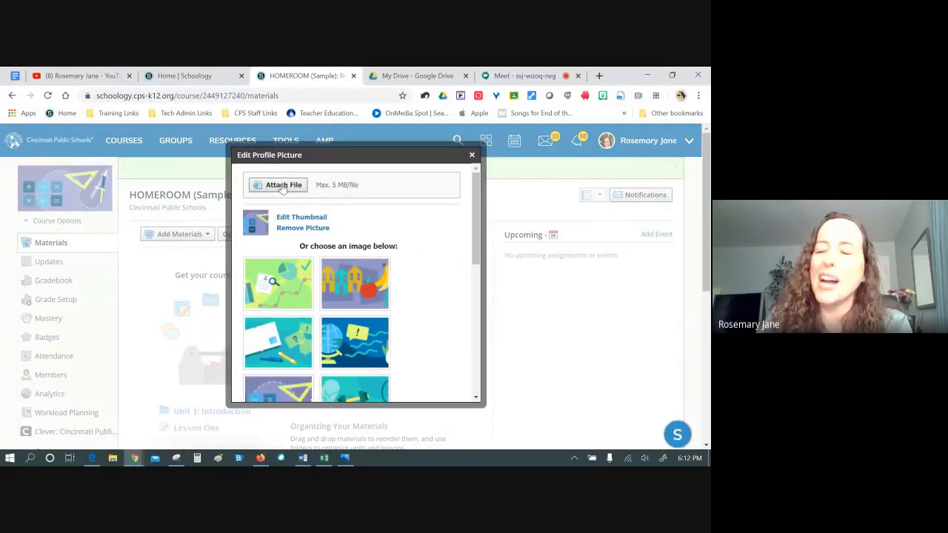
# Upload PK.jpg from the Snips for Schoology folder as the course picture
pyautogui.click(282, 185)
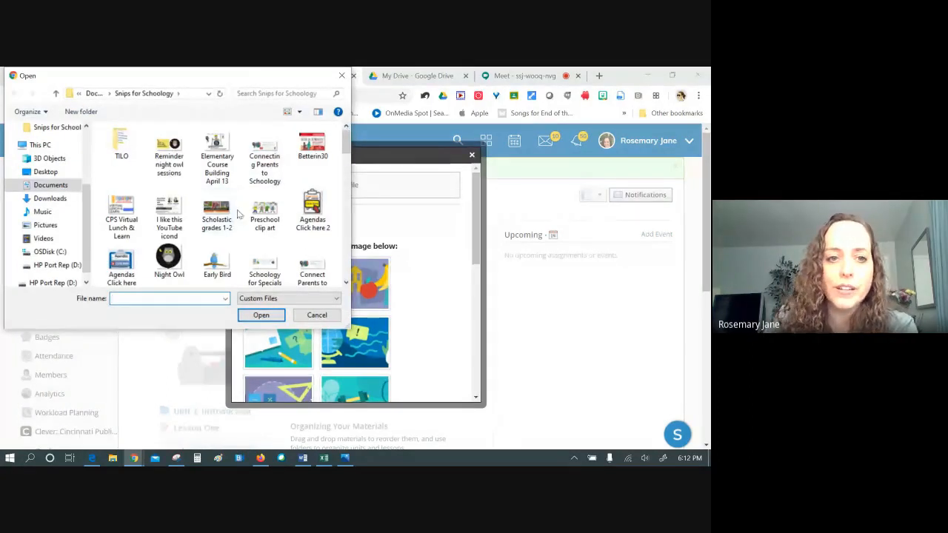
pyautogui.click(341, 77)
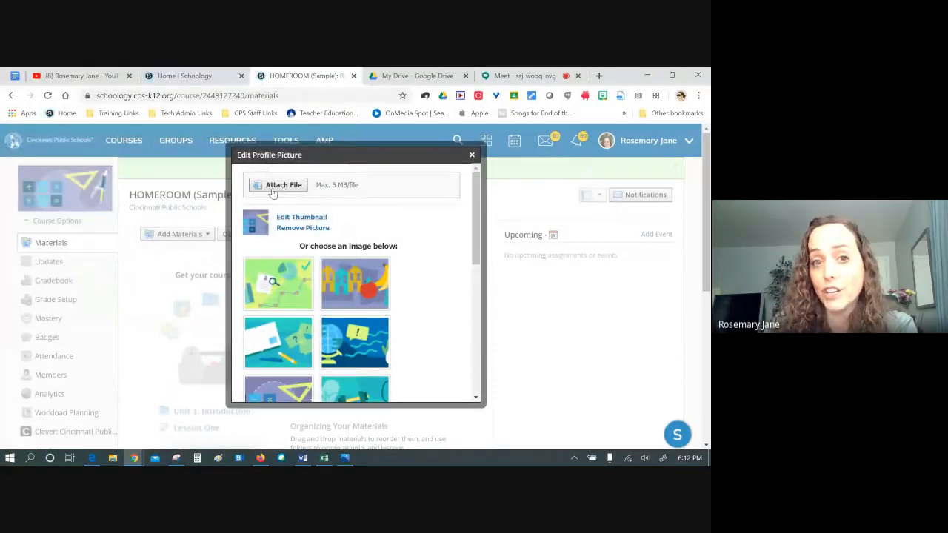
pyautogui.click(285, 185)
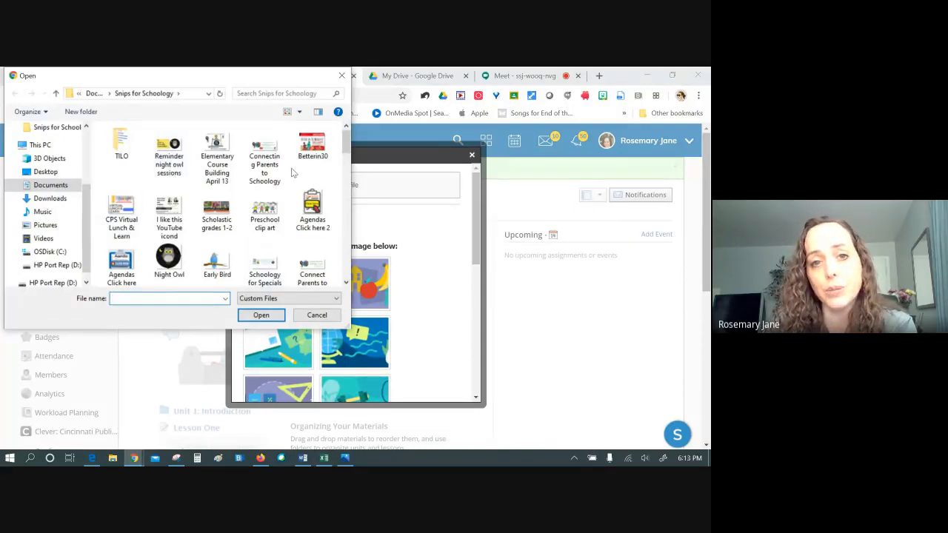
pyautogui.click(259, 222)
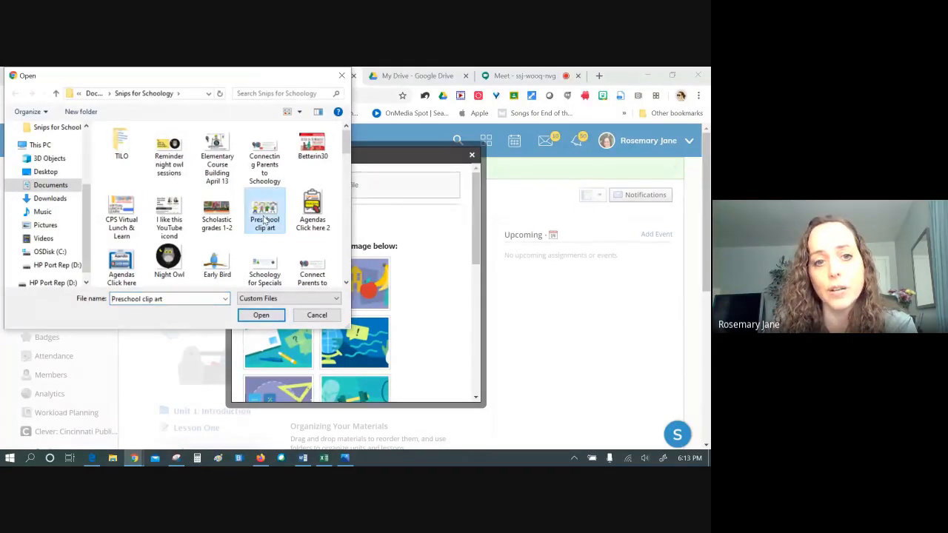
pyautogui.scroll(-5, 259, 226)
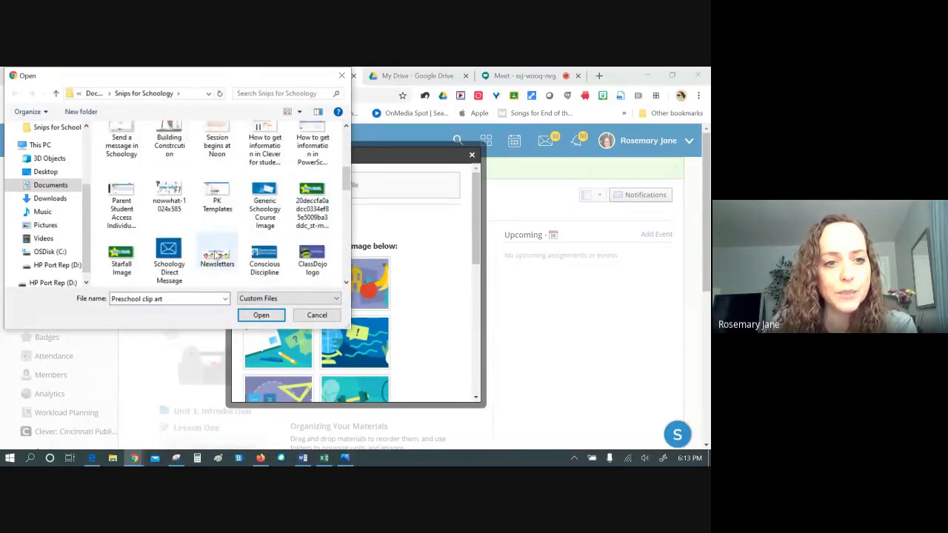
pyautogui.scroll(-1, 215, 247)
pyautogui.scroll(-1, 320, 226)
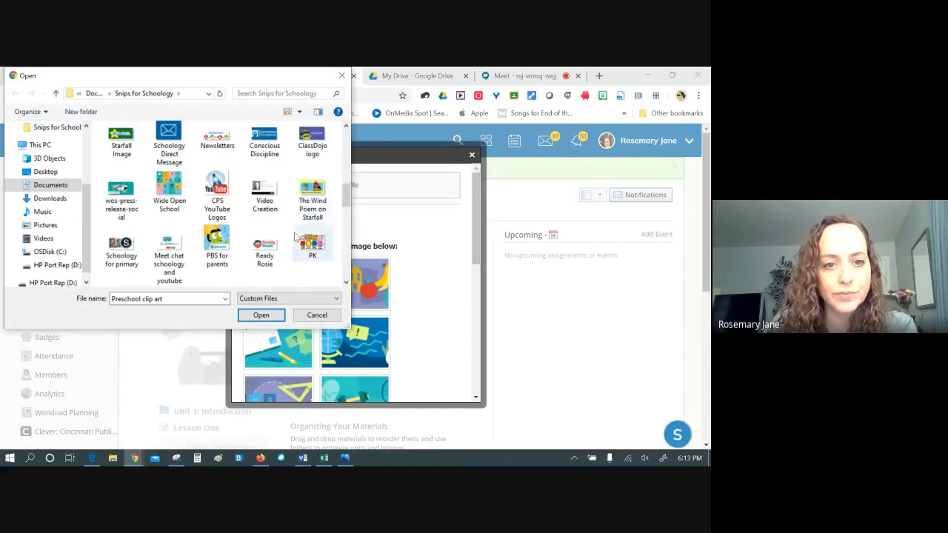
pyautogui.click(312, 244)
pyautogui.click(261, 314)
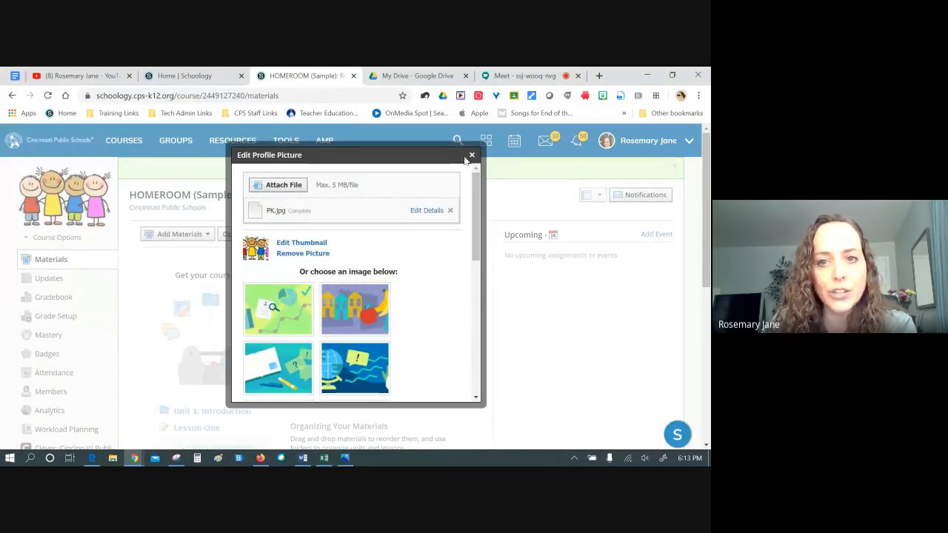
pyautogui.click(472, 155)
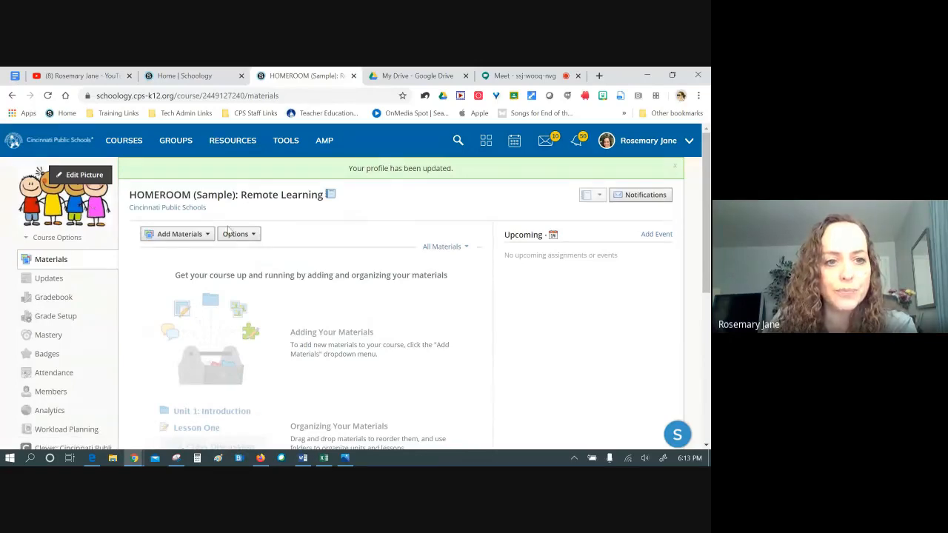
# Reopen the picture editor, cancel choosing another file, and keep the PK.jpg picture
pyautogui.click(83, 177)
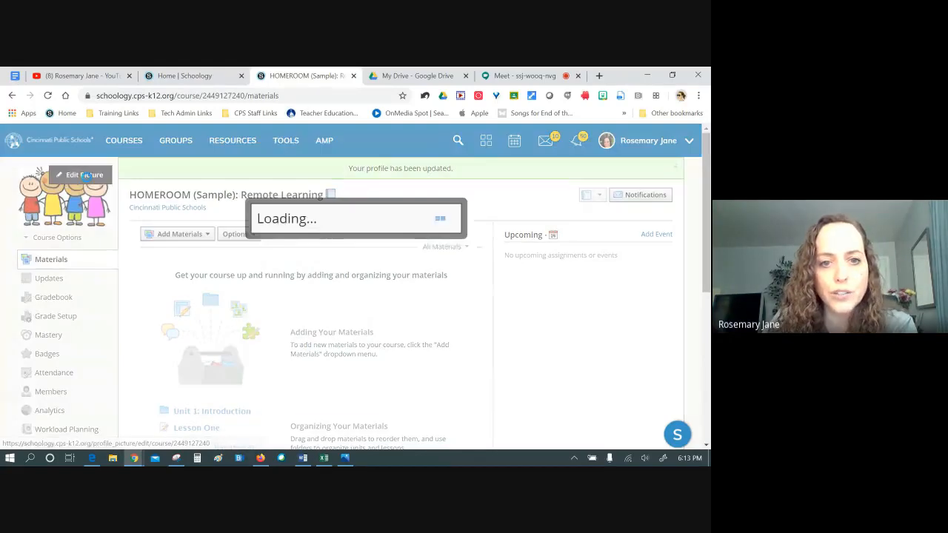
pyautogui.click(268, 185)
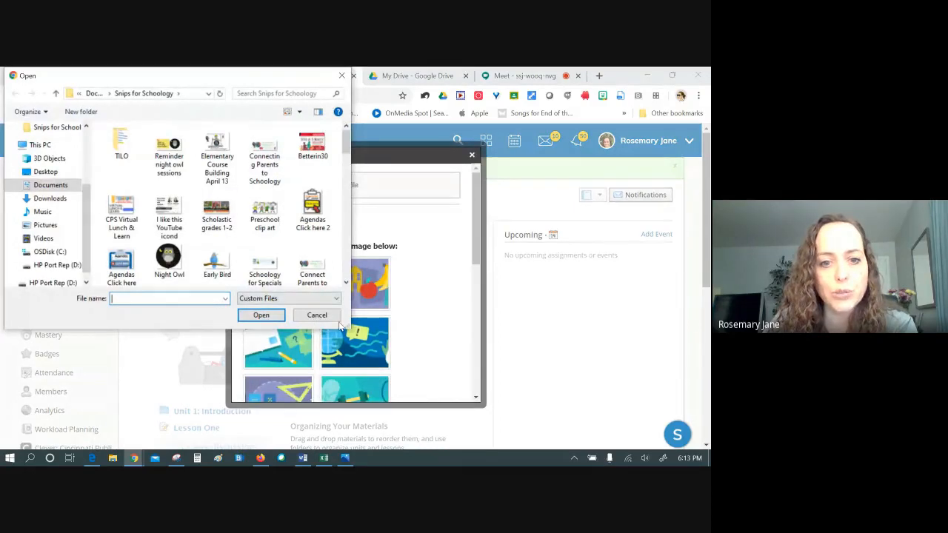
pyautogui.click(316, 314)
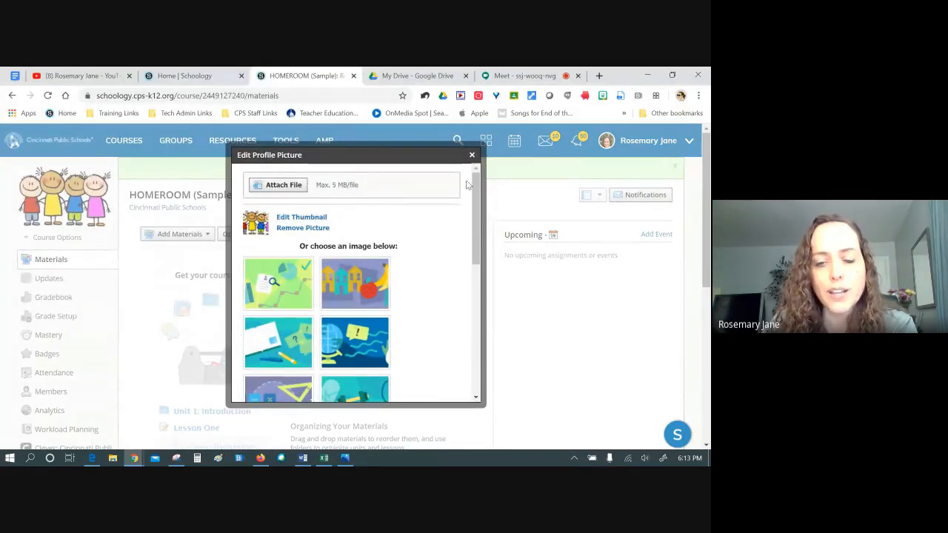
pyautogui.click(473, 153)
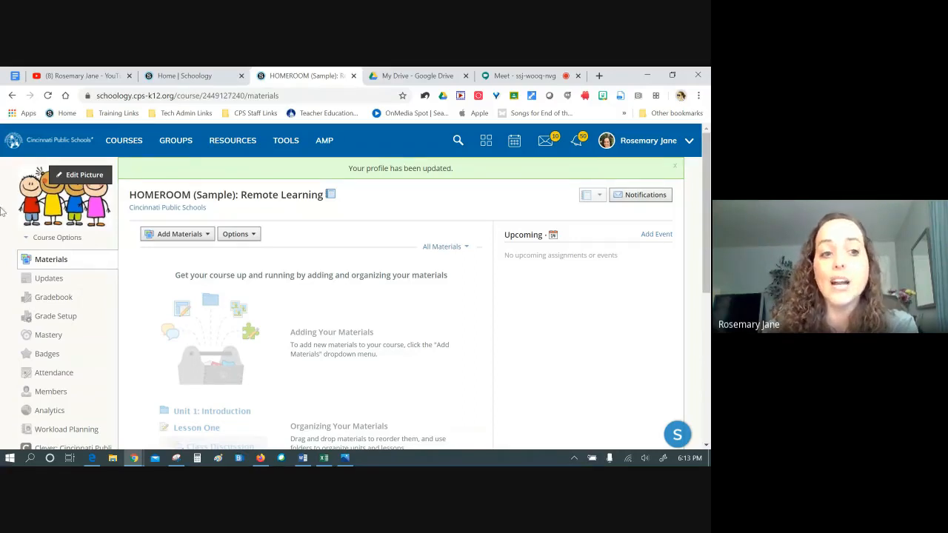
pyautogui.click(139, 152)
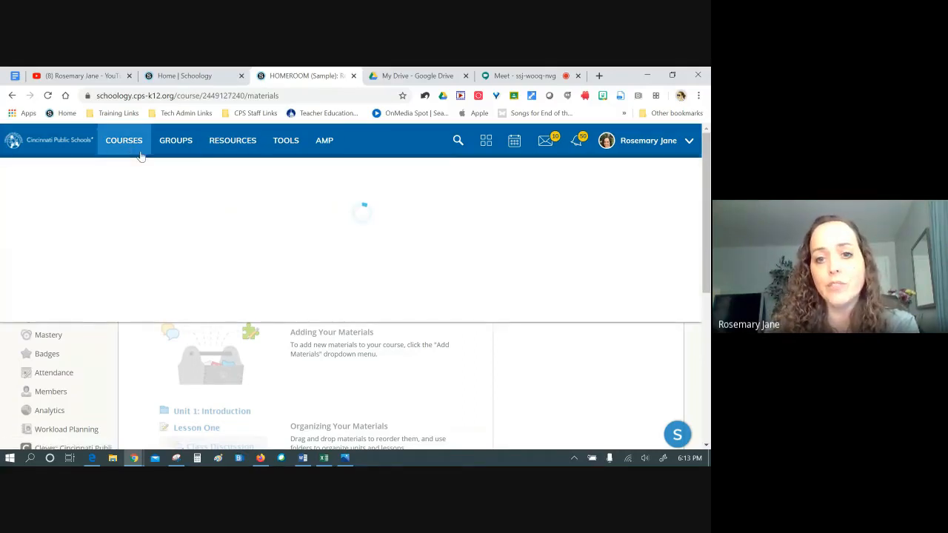
pyautogui.click(450, 212)
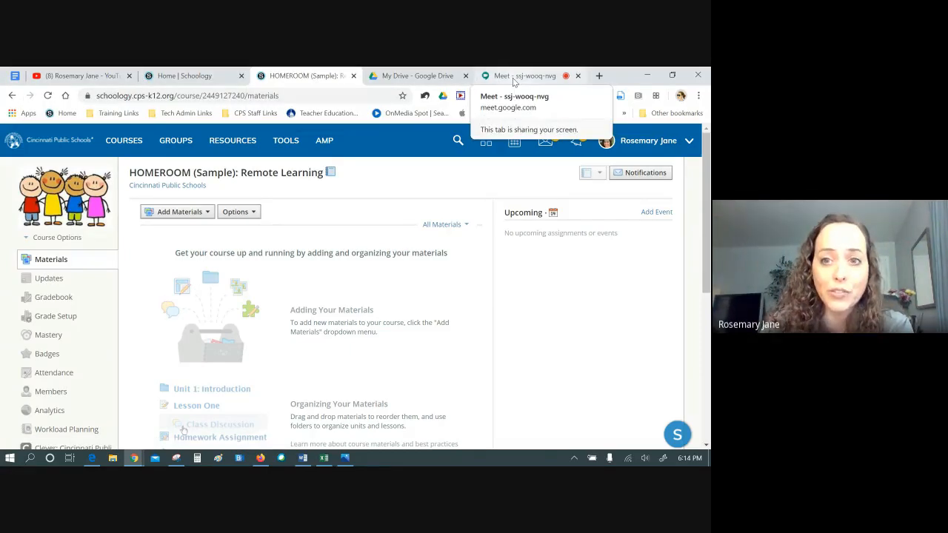
pyautogui.click(515, 77)
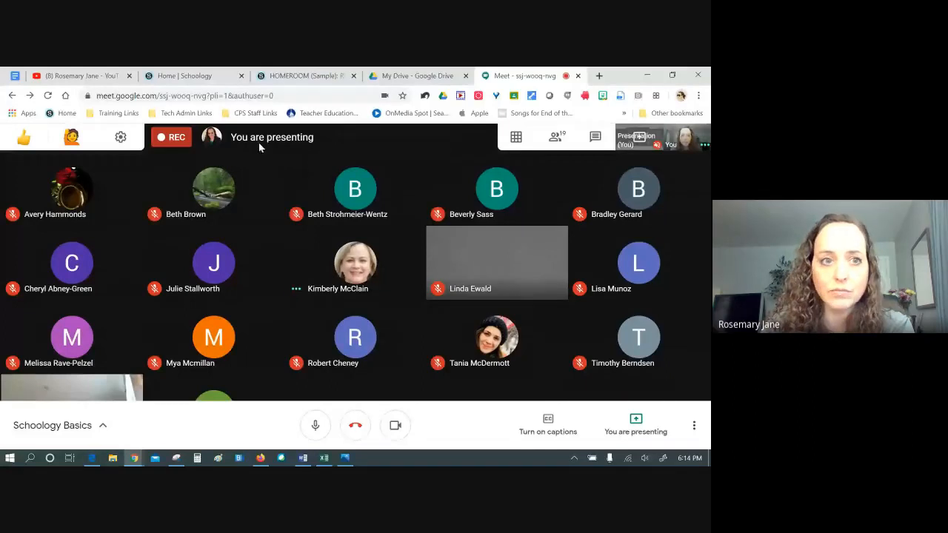
pyautogui.click(304, 76)
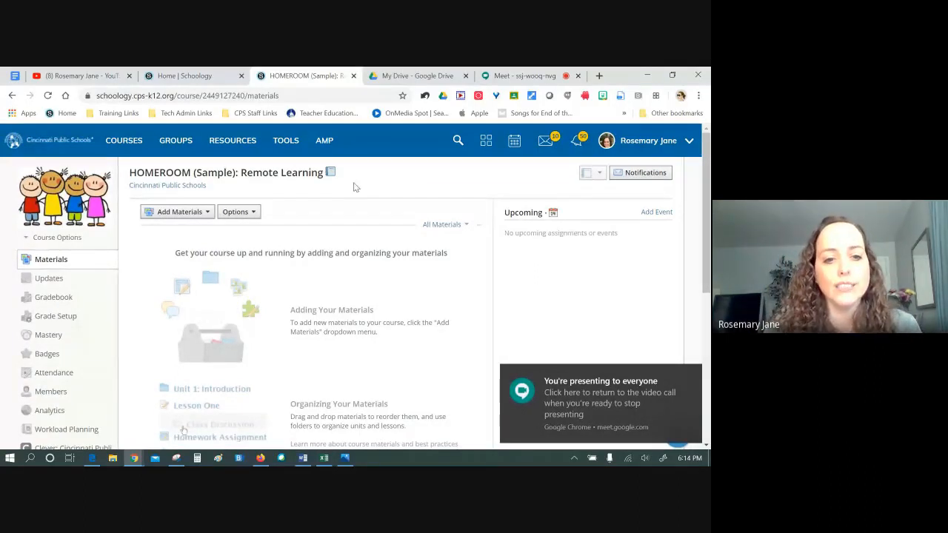
# Start a green folder titled 'Getting started' with description 'Find materials for learning at home.'
pyautogui.click(204, 215)
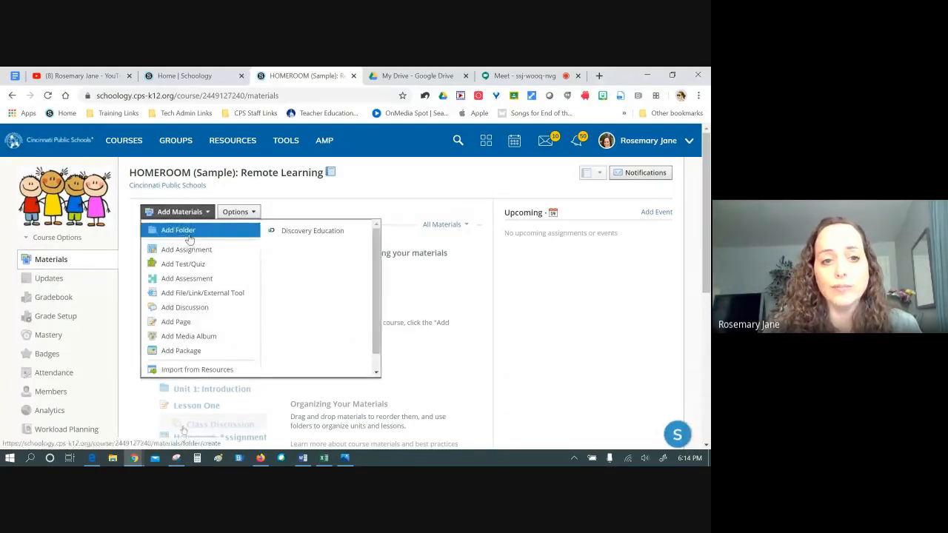
pyautogui.click(191, 230)
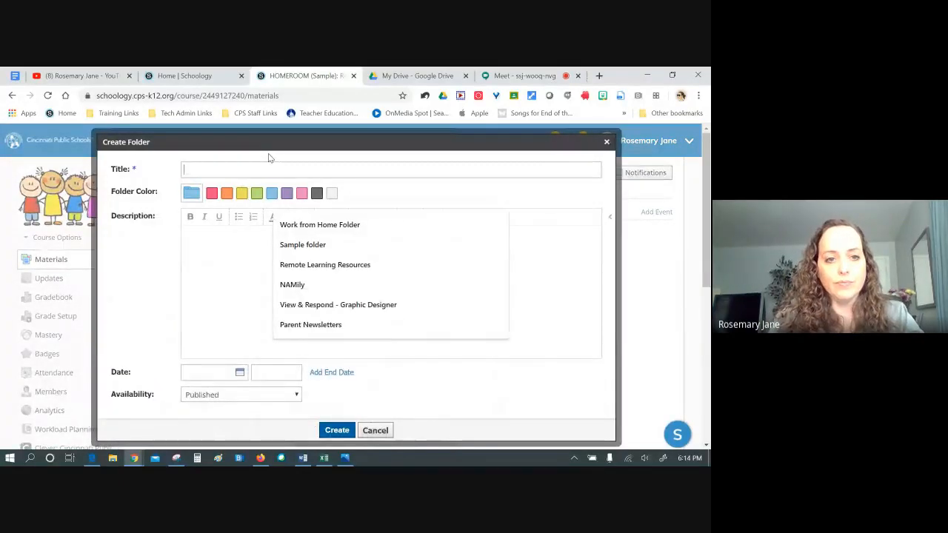
pyautogui.write('Getting started')
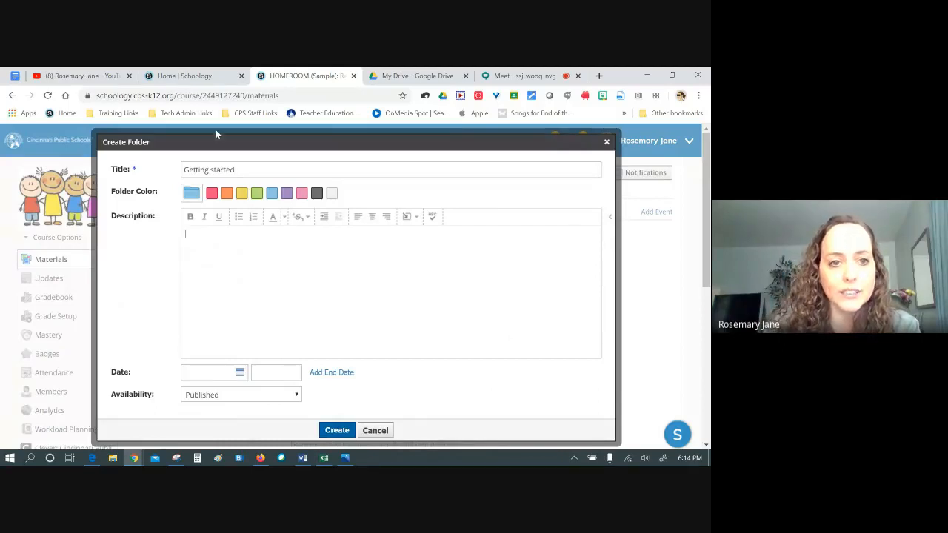
pyautogui.click(256, 195)
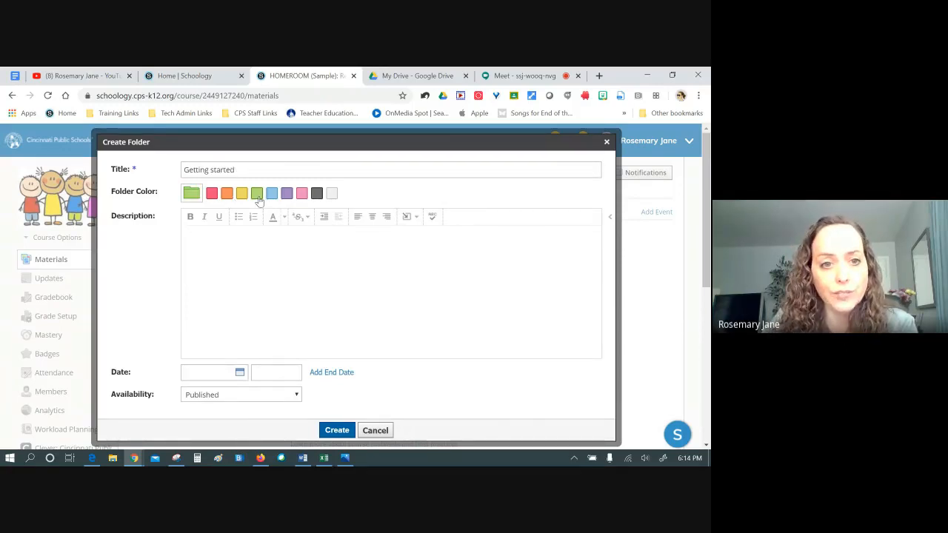
pyautogui.tripleClick(232, 235)
pyautogui.click(252, 239)
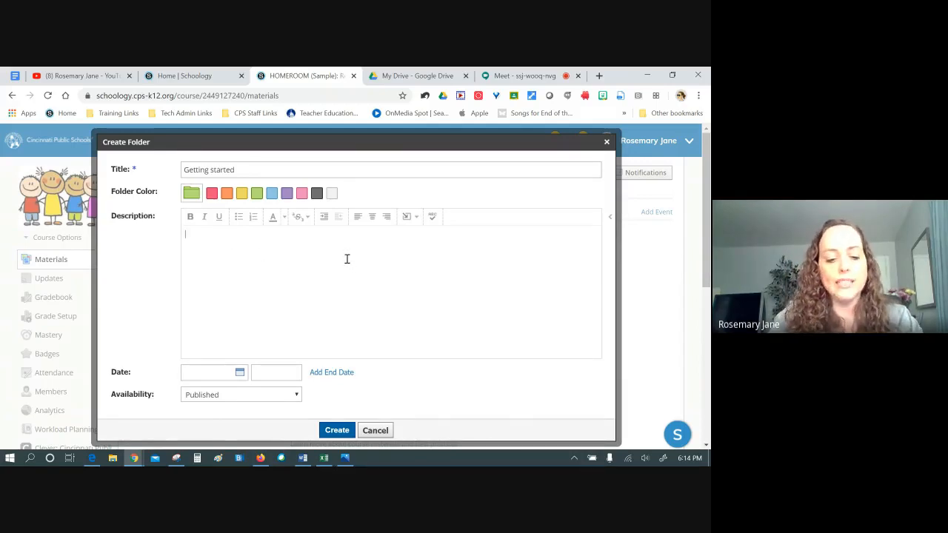
pyautogui.write('D')
pyautogui.write('H')
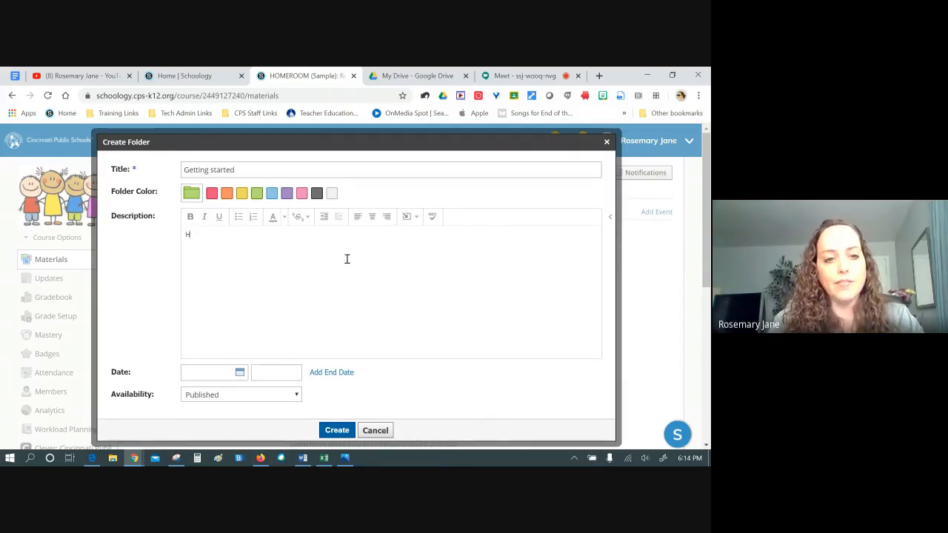
pyautogui.write('ind mat')
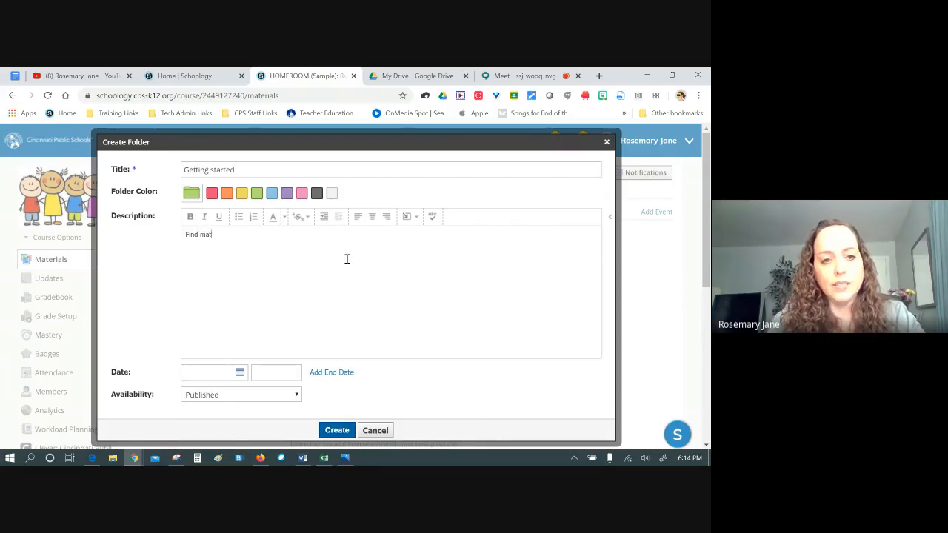
pyautogui.write('erials for learn')
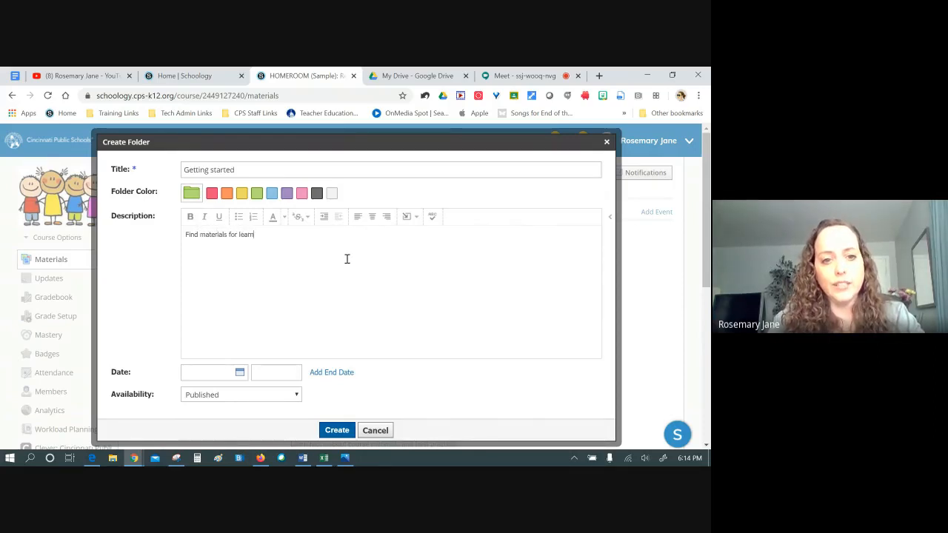
pyautogui.write('ing at home.')
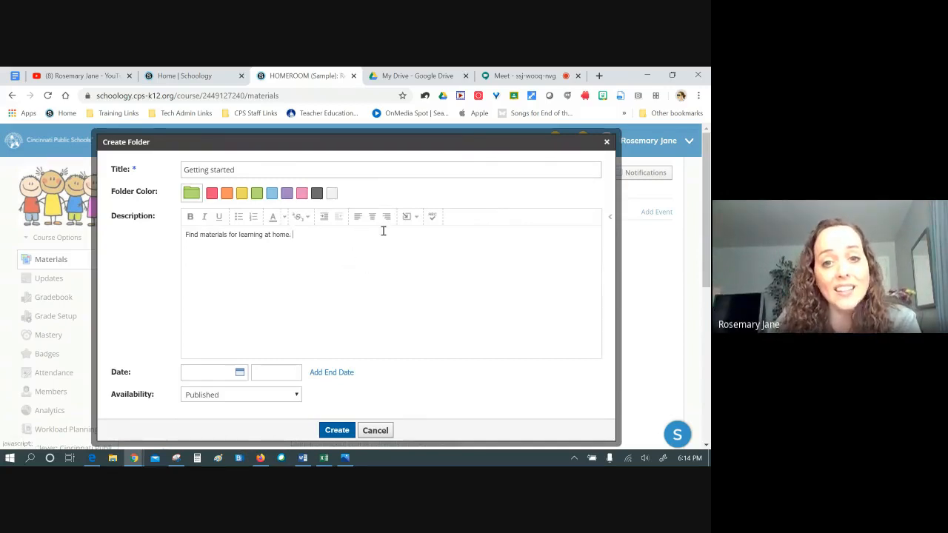
pyautogui.click(406, 218)
pyautogui.click(352, 254)
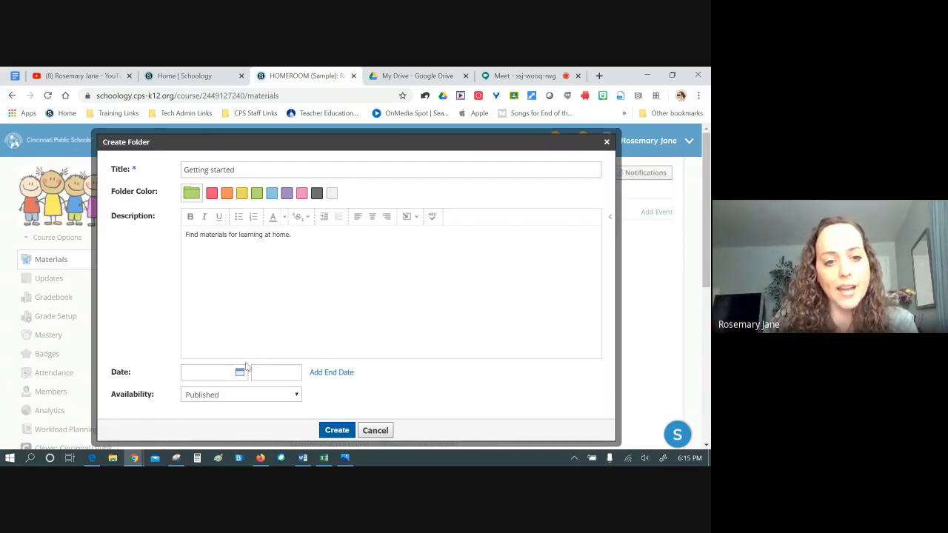
# Keep the folder's availability Published and create the Getting started folder
pyautogui.click(233, 398)
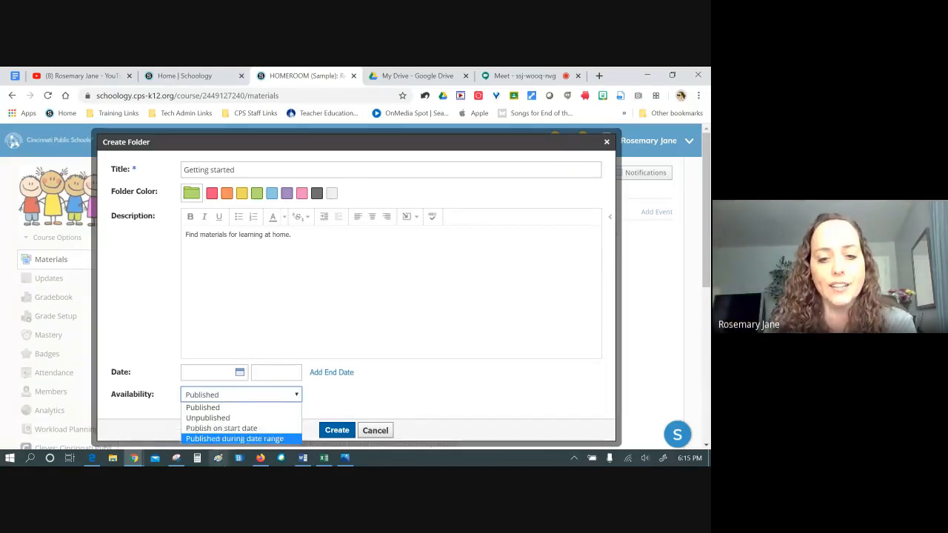
pyautogui.click(373, 305)
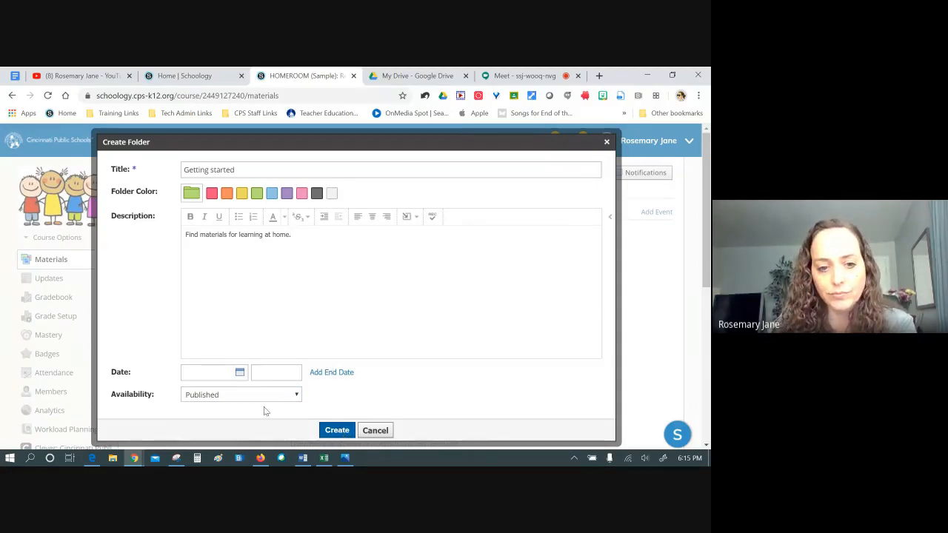
pyautogui.click(281, 397)
pyautogui.click(394, 403)
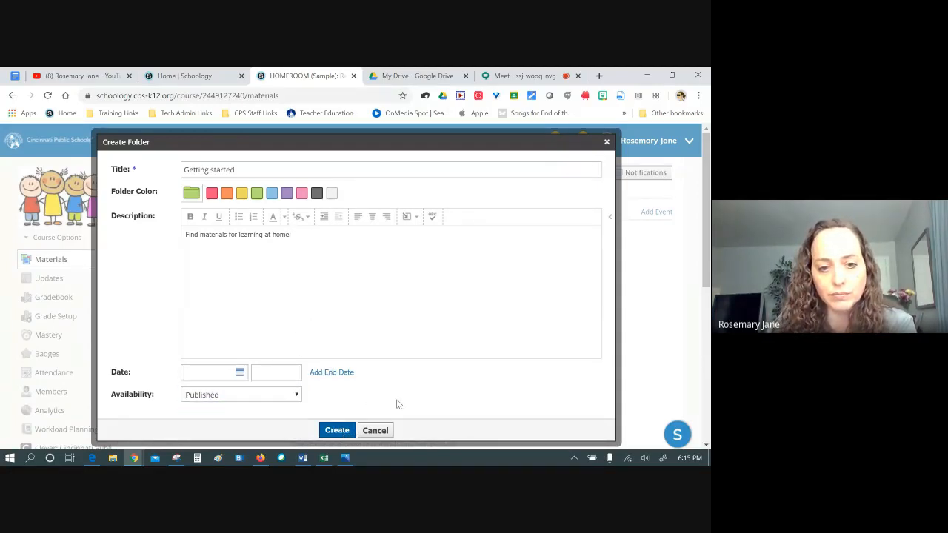
pyautogui.click(291, 399)
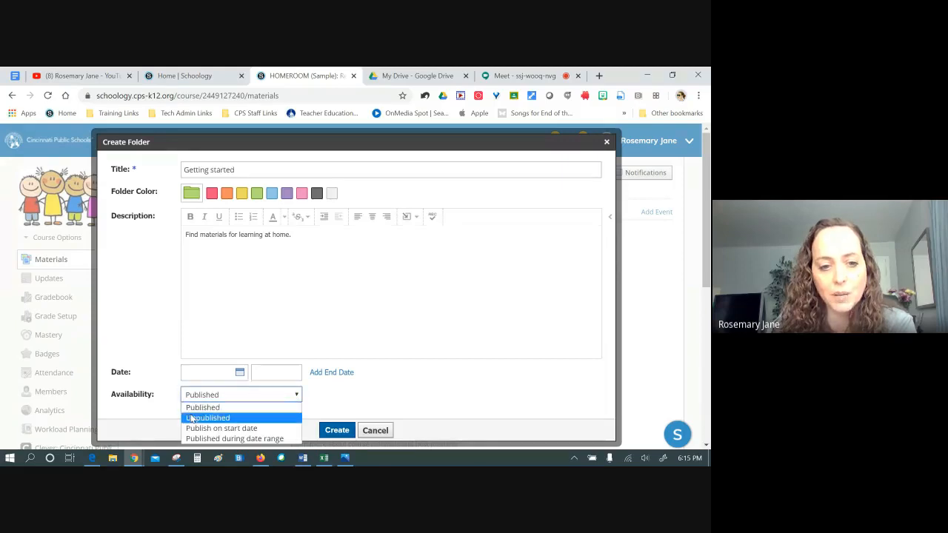
pyautogui.click(192, 419)
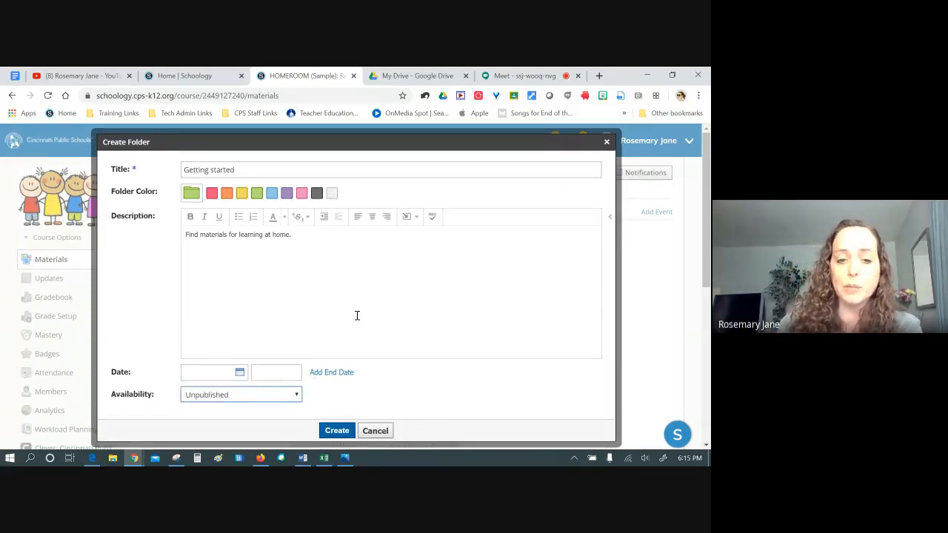
pyautogui.click(296, 396)
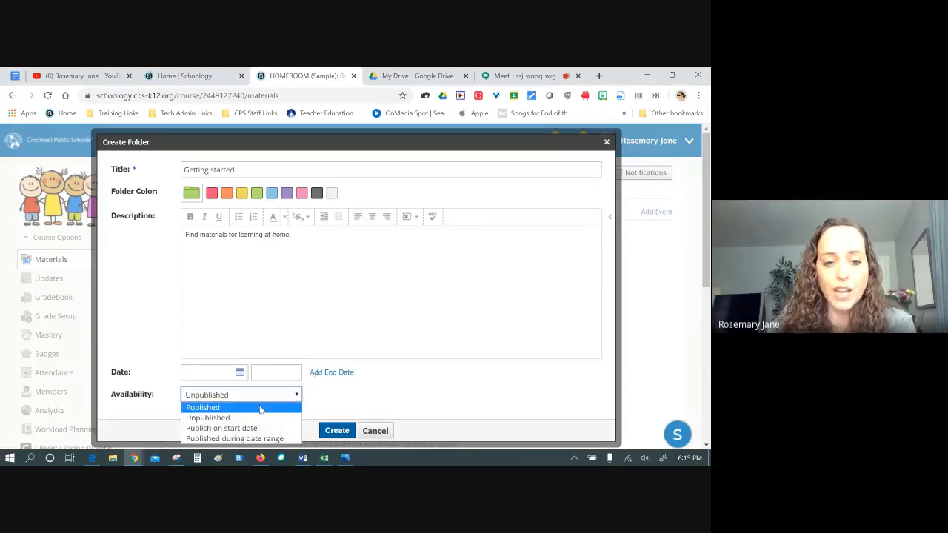
pyautogui.click(260, 408)
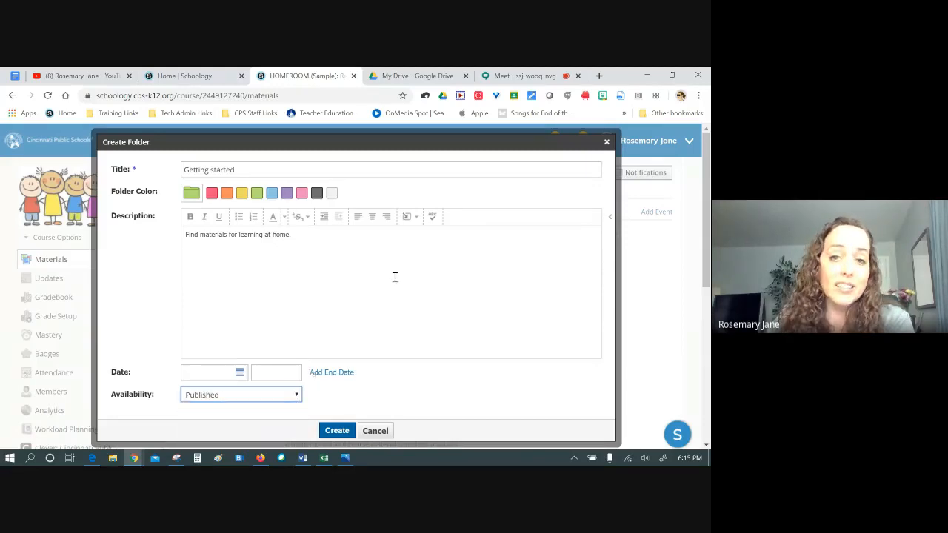
pyautogui.click(337, 432)
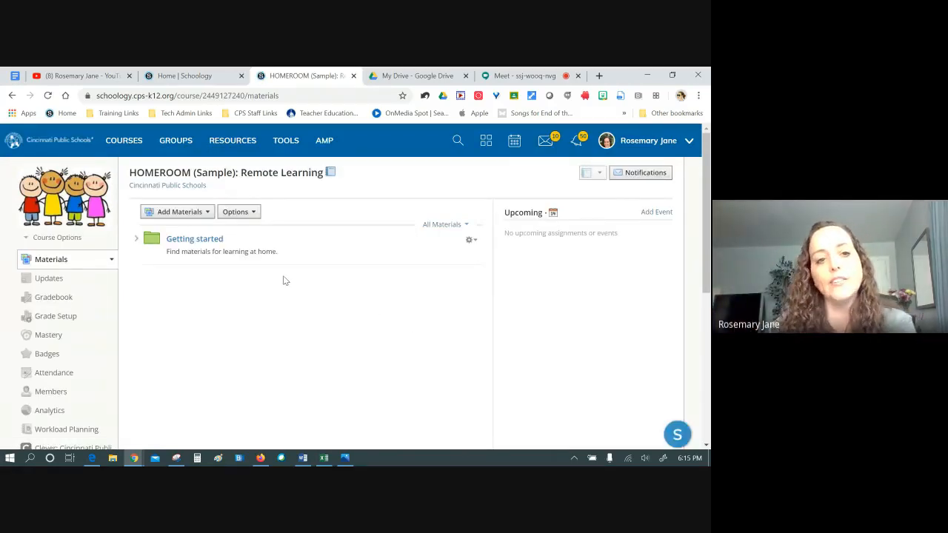
# Close the Add Materials list unused and go to the personal Resources library
pyautogui.click(207, 214)
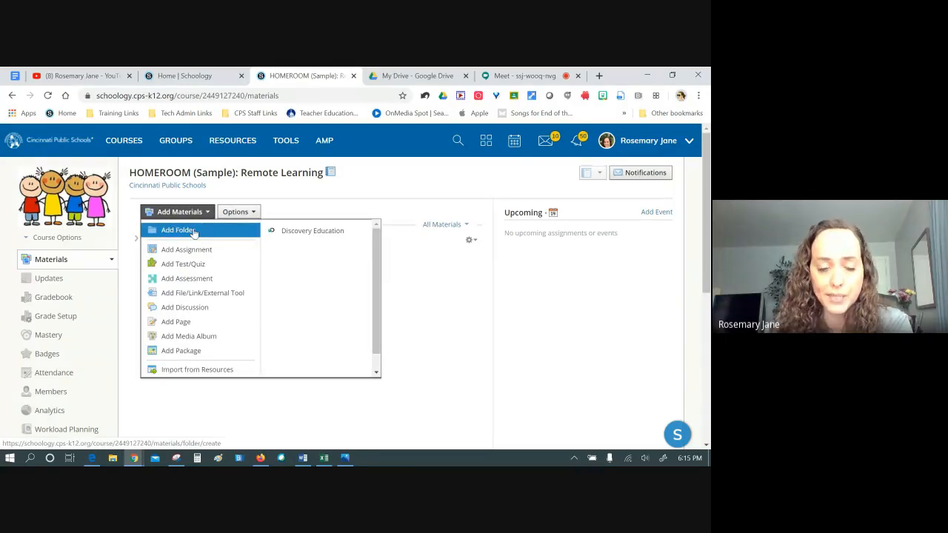
pyautogui.click(470, 323)
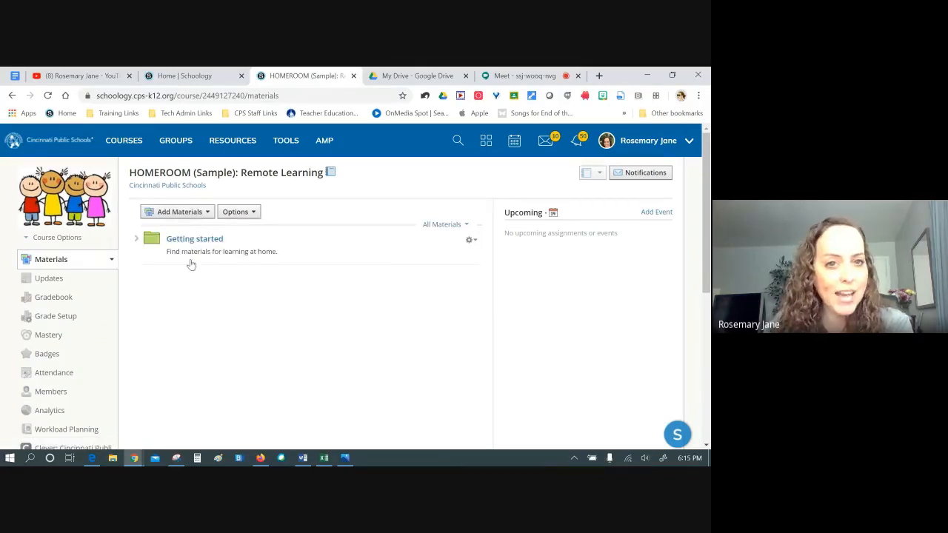
pyautogui.click(239, 142)
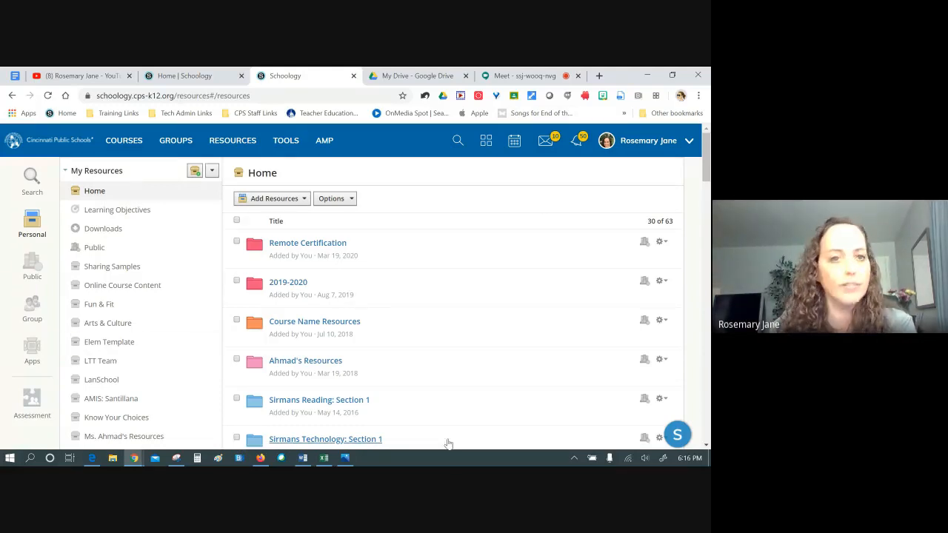
# Add a Resources folder named 'Remote Learning', colour it purple, and create it
pyautogui.click(289, 202)
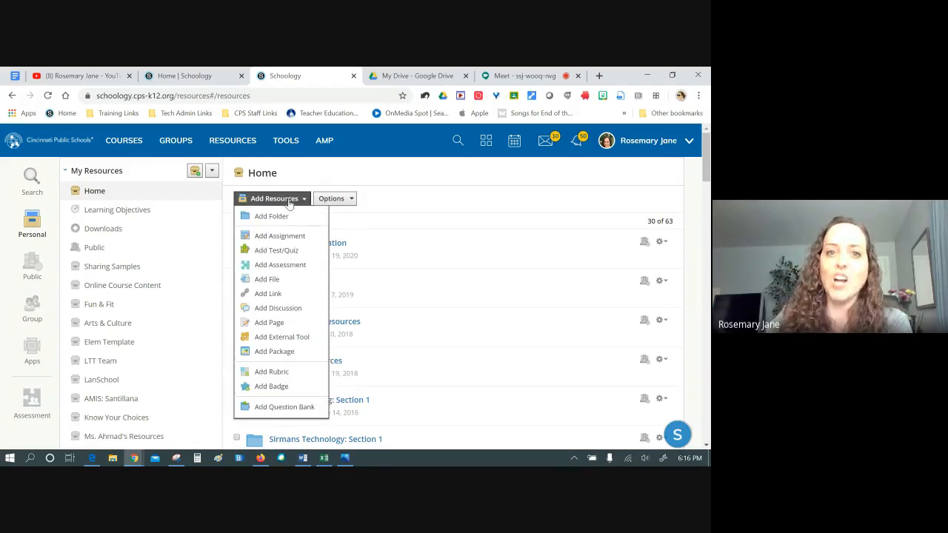
pyautogui.click(281, 217)
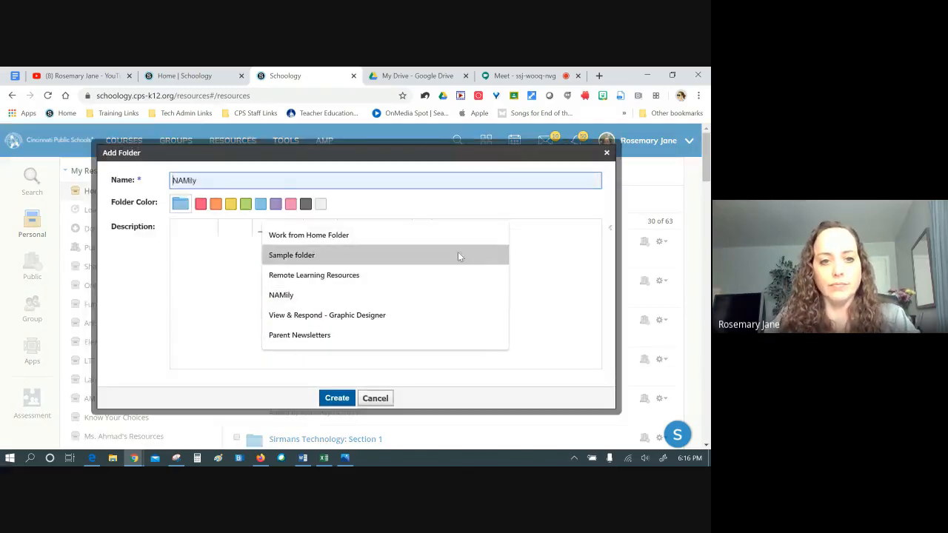
pyautogui.click(226, 180)
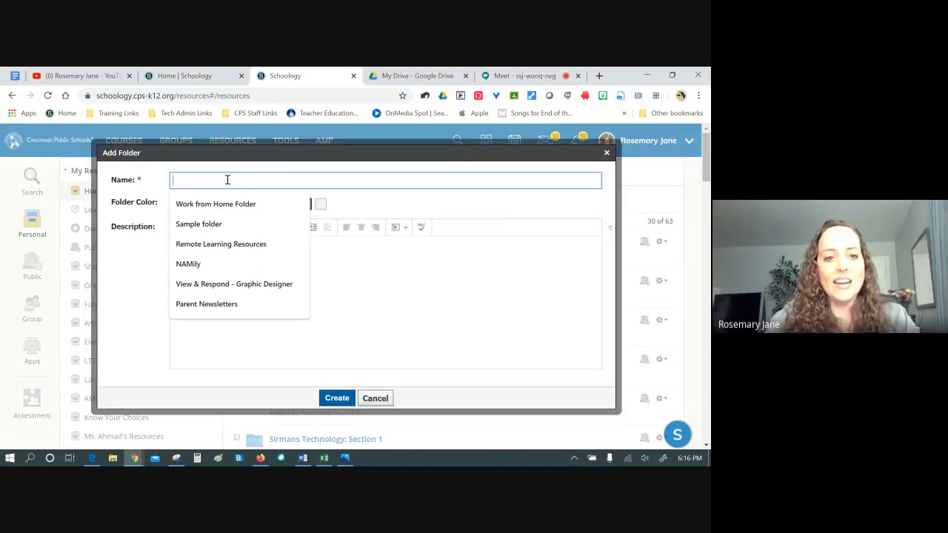
pyautogui.write('Remotre')
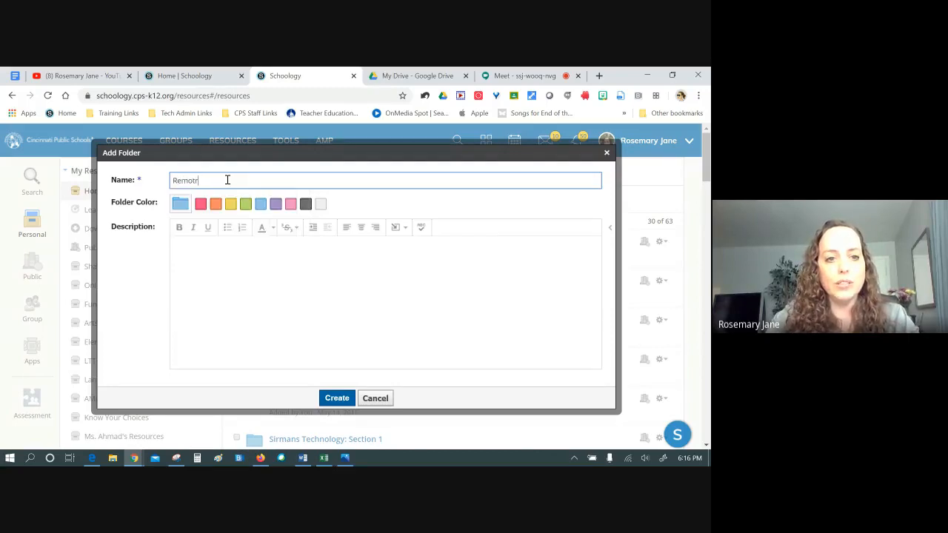
pyautogui.press('BackSpace')
pyautogui.write('e ')
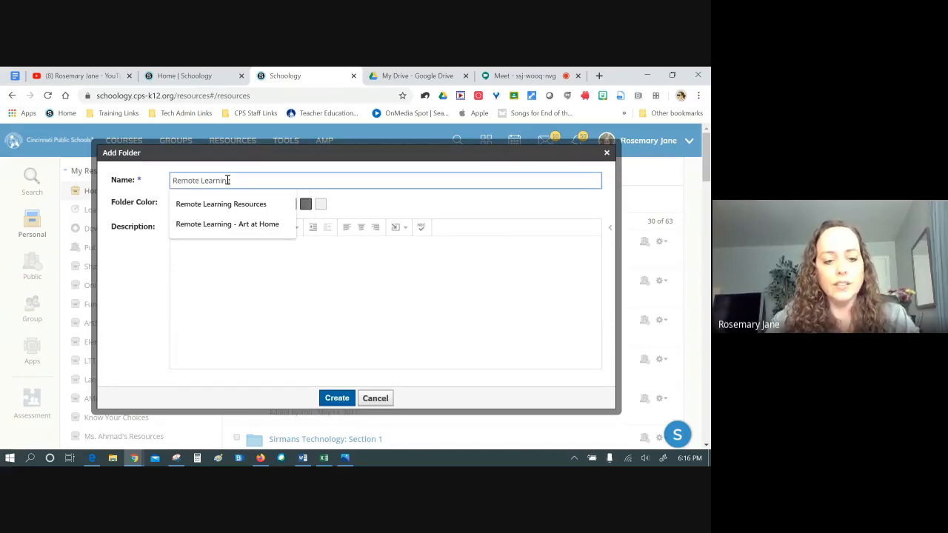
pyautogui.write('Learning 20')
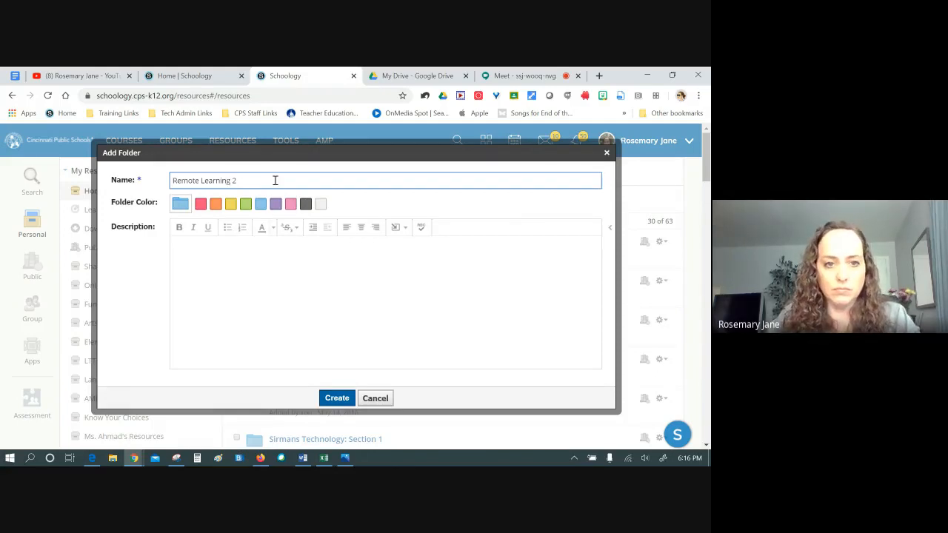
pyautogui.press('BackSpace')
pyautogui.press('BackSpace')
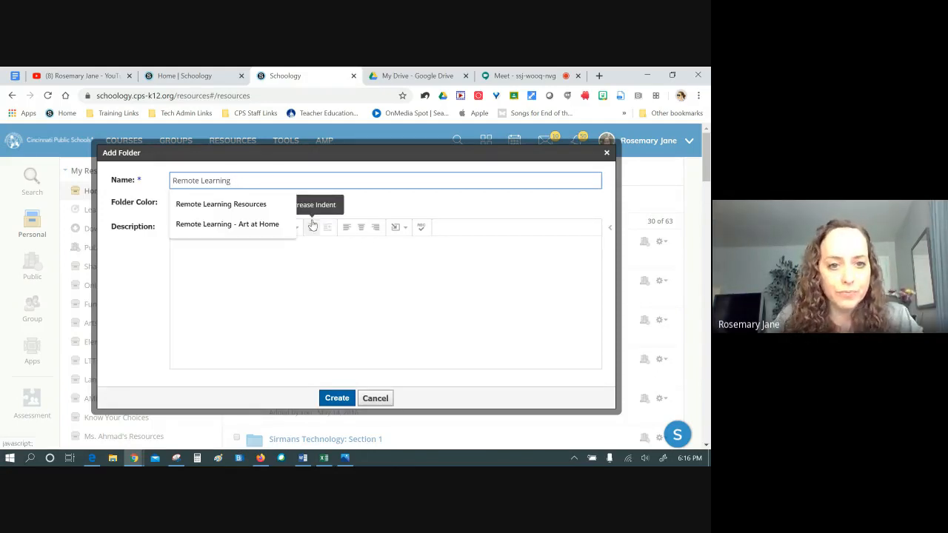
pyautogui.click(320, 322)
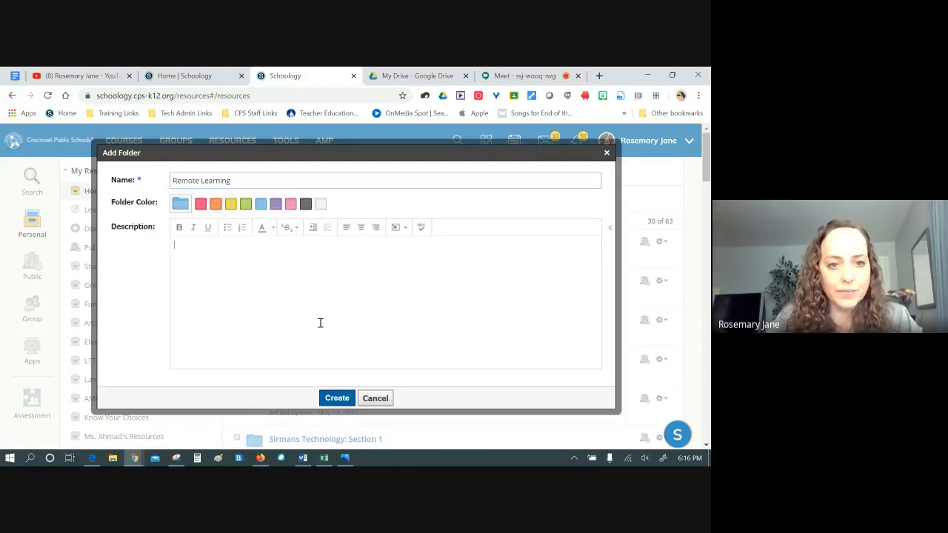
pyautogui.click(275, 204)
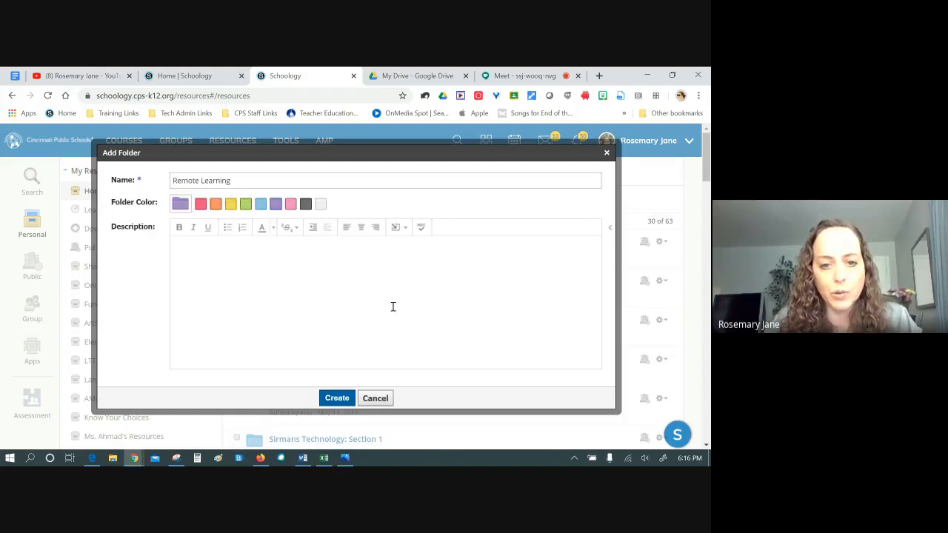
pyautogui.click(332, 397)
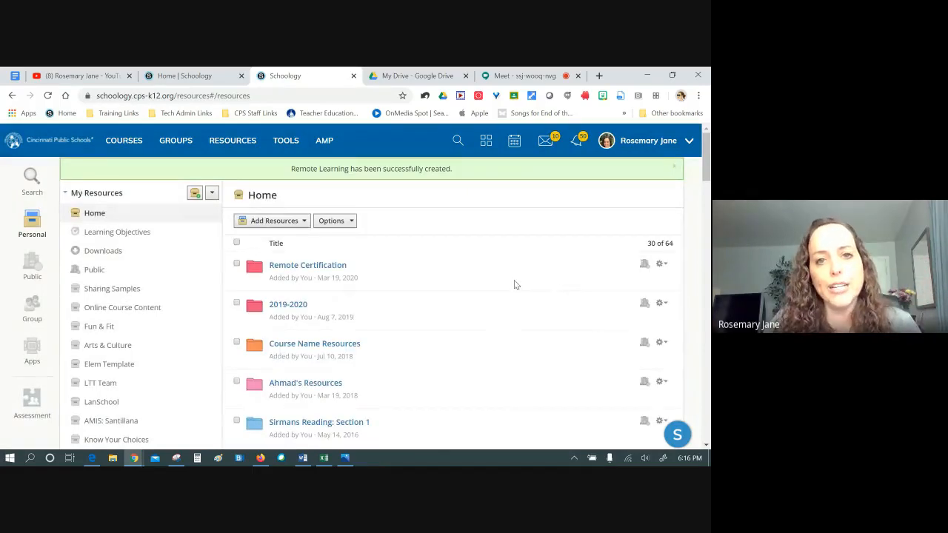
pyautogui.click(187, 77)
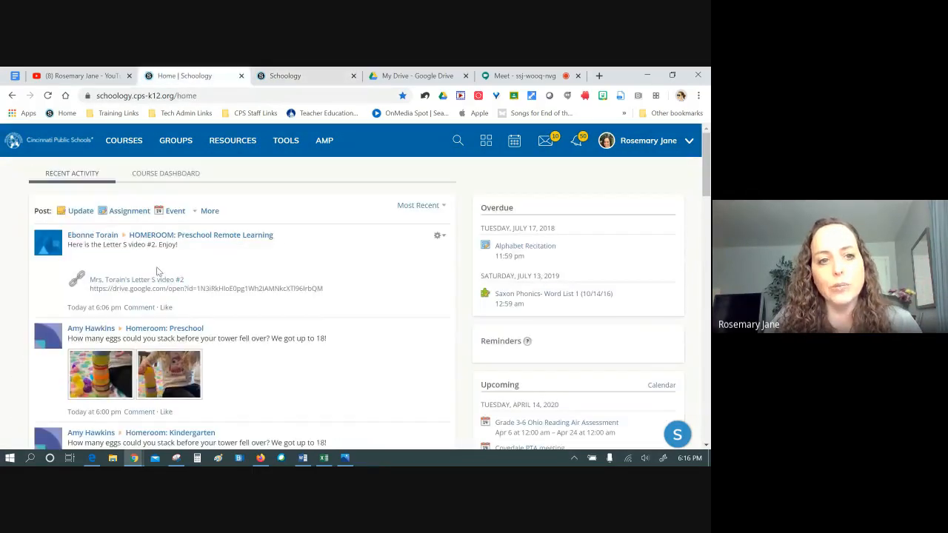
pyautogui.click(124, 140)
pyautogui.click(437, 194)
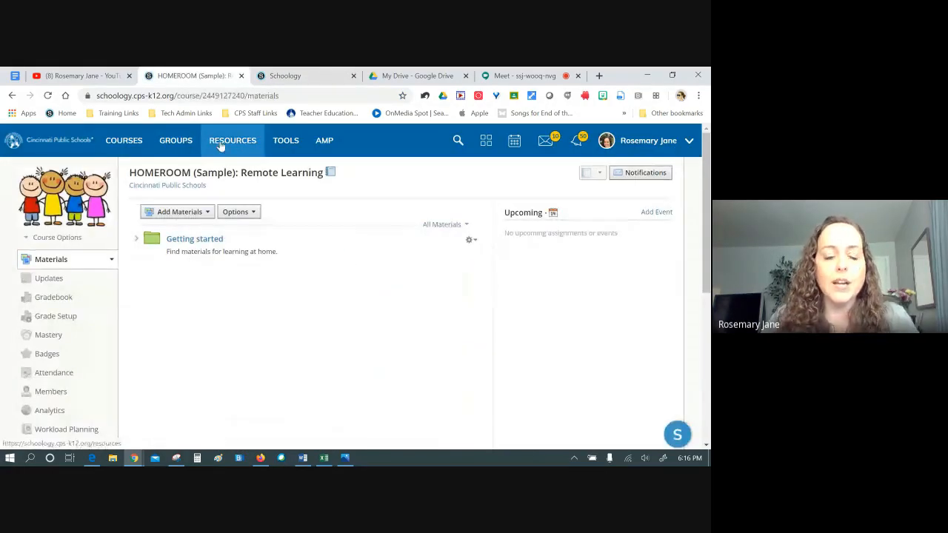
pyautogui.click(219, 143)
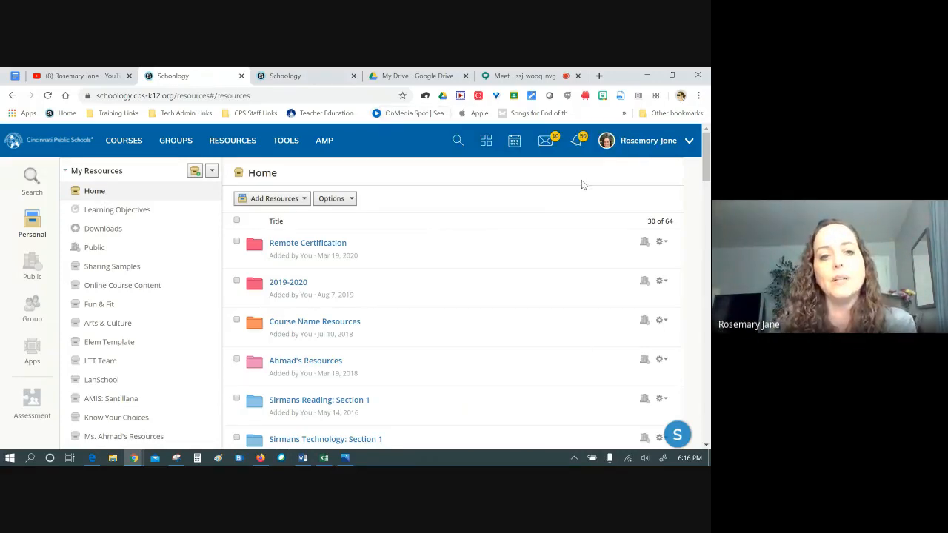
pyautogui.scroll(-15, 413, 293)
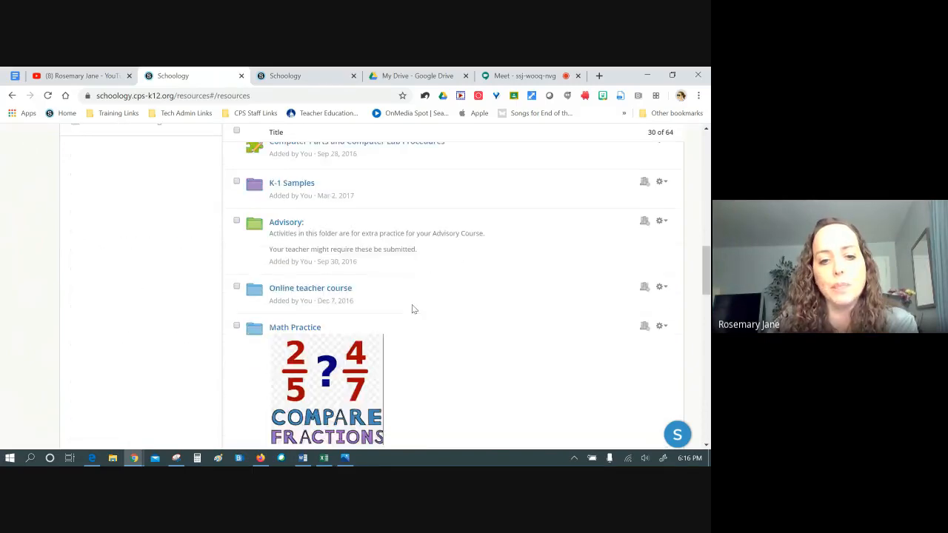
pyautogui.scroll(-5, 518, 325)
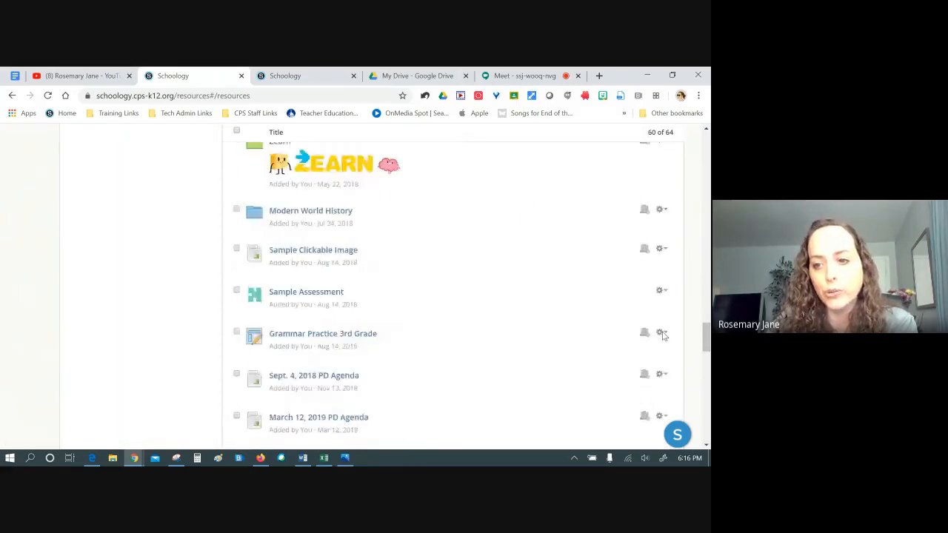
pyautogui.moveTo(707, 325); pyautogui.dragTo(707, 411)
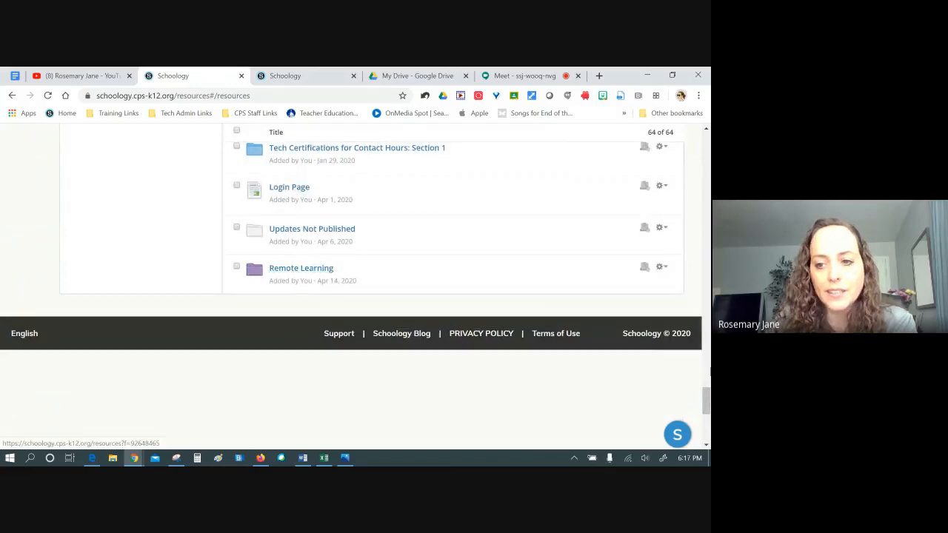
pyautogui.moveTo(706, 398); pyautogui.dragTo(706, 144)
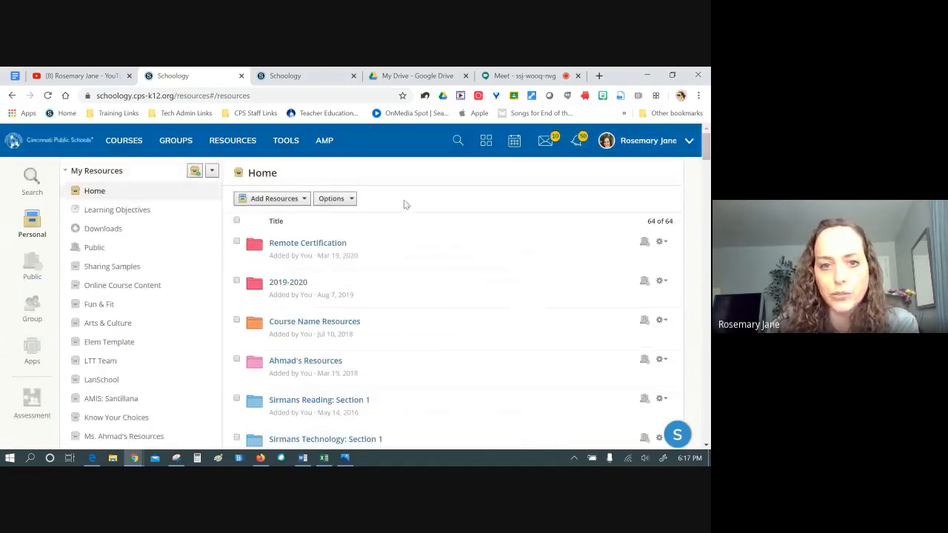
# Switch the resources list to Reorder Collection mode and locate the Remote Learning folder
pyautogui.click(331, 199)
pyautogui.click(345, 217)
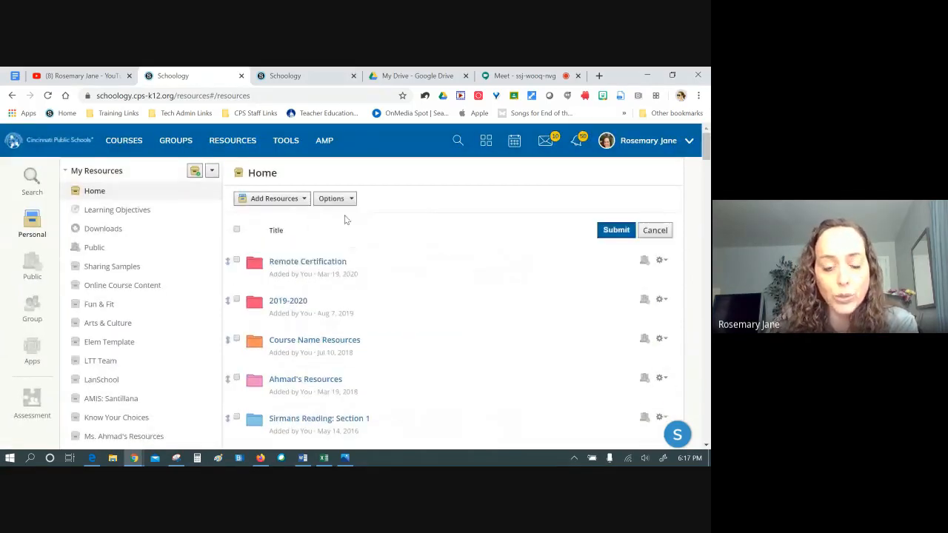
pyautogui.moveTo(708, 167); pyautogui.dragTo(706, 419)
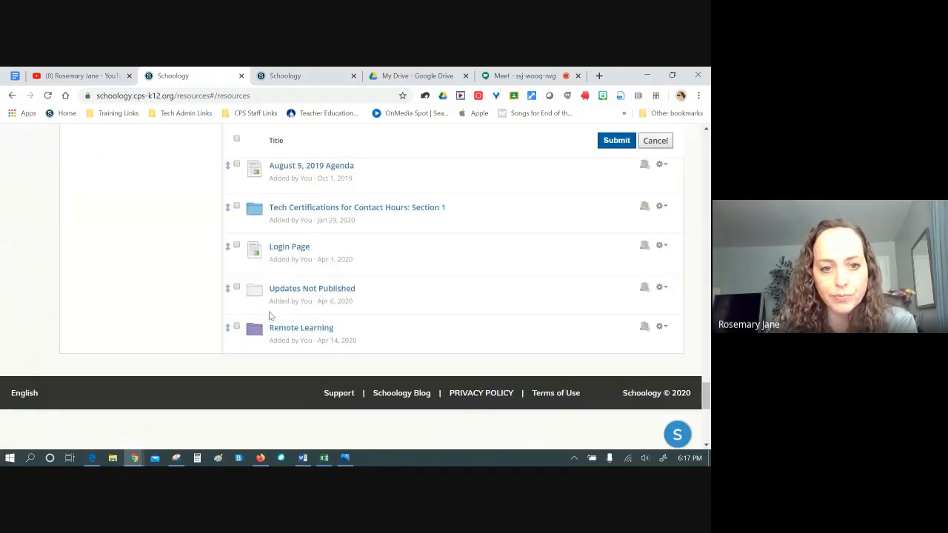
pyautogui.moveTo(224, 332); pyautogui.dragTo(227, 207)
pyautogui.scroll(2, 257, 204)
pyautogui.scroll(10, 256, 207)
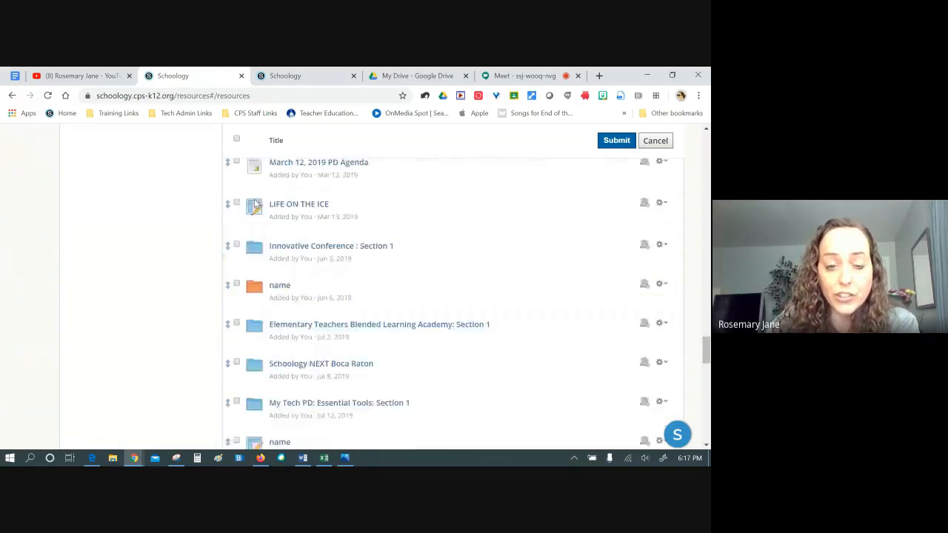
pyautogui.scroll(-10, 278, 295)
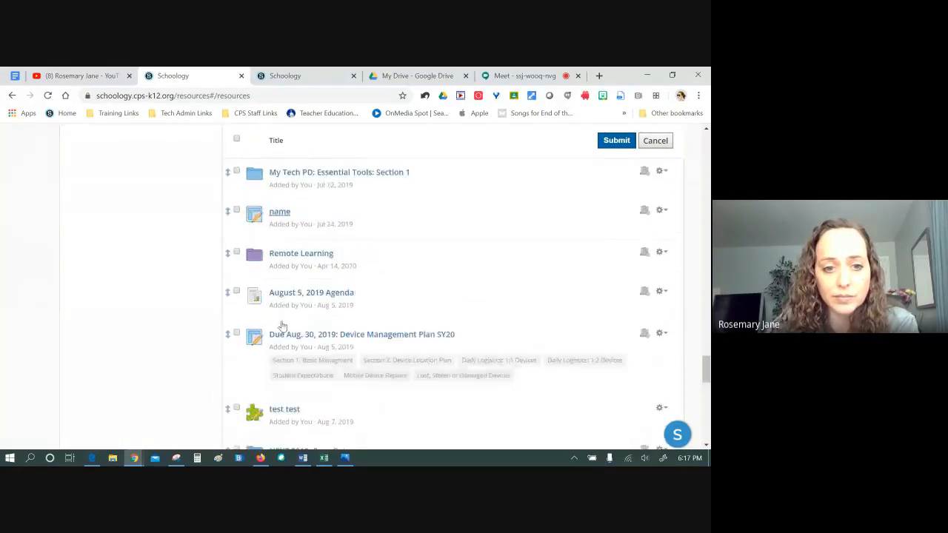
pyautogui.scroll(3, 204, 376)
# Drag Remote Learning to the top of the list and submit the new order
pyautogui.moveTo(227, 373); pyautogui.dragTo(227, 215)
pyautogui.scroll(3, 266, 212)
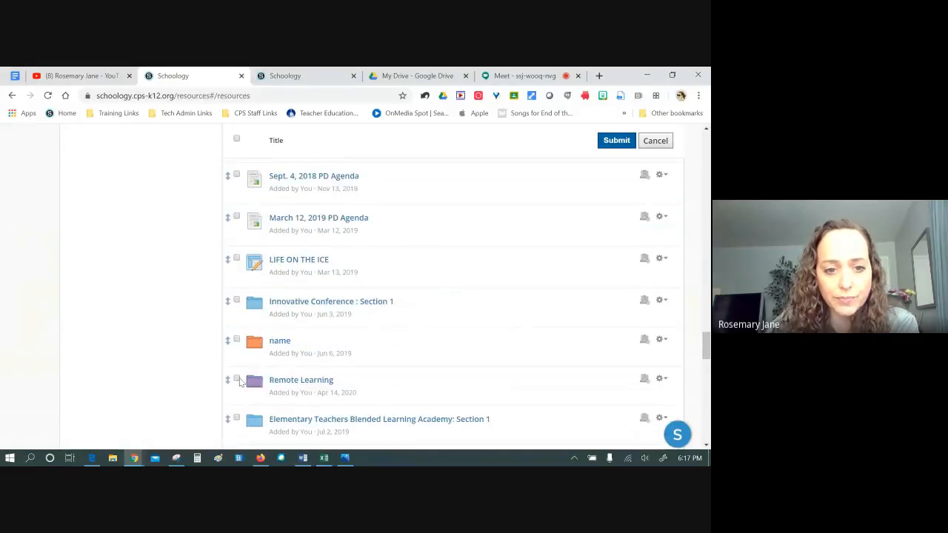
pyautogui.moveTo(229, 383); pyautogui.dragTo(261, 268)
pyautogui.scroll(4, 244, 278)
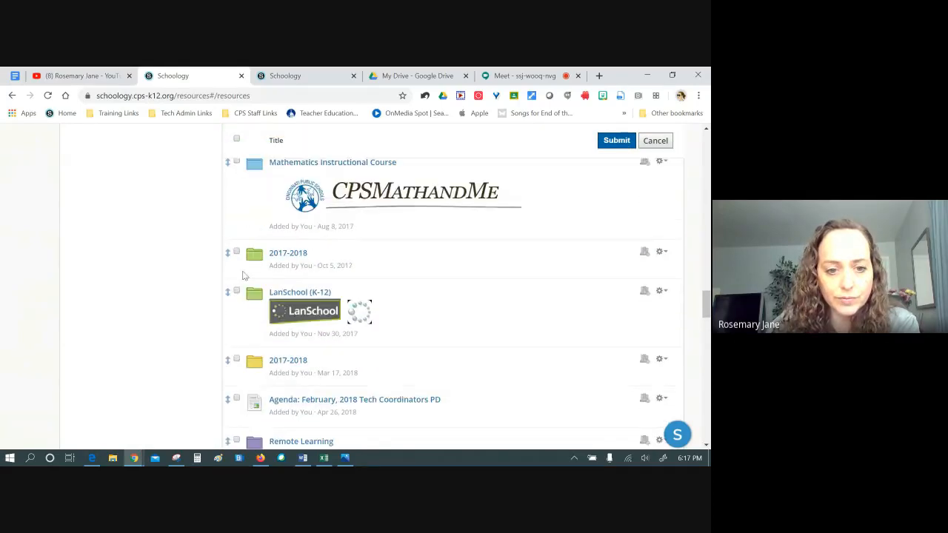
pyautogui.moveTo(226, 441); pyautogui.dragTo(257, 259)
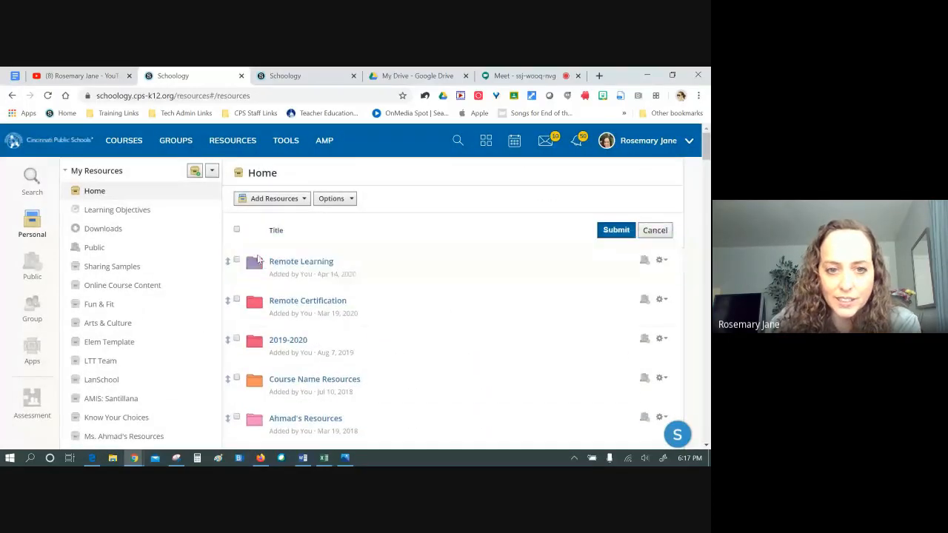
pyautogui.click(615, 230)
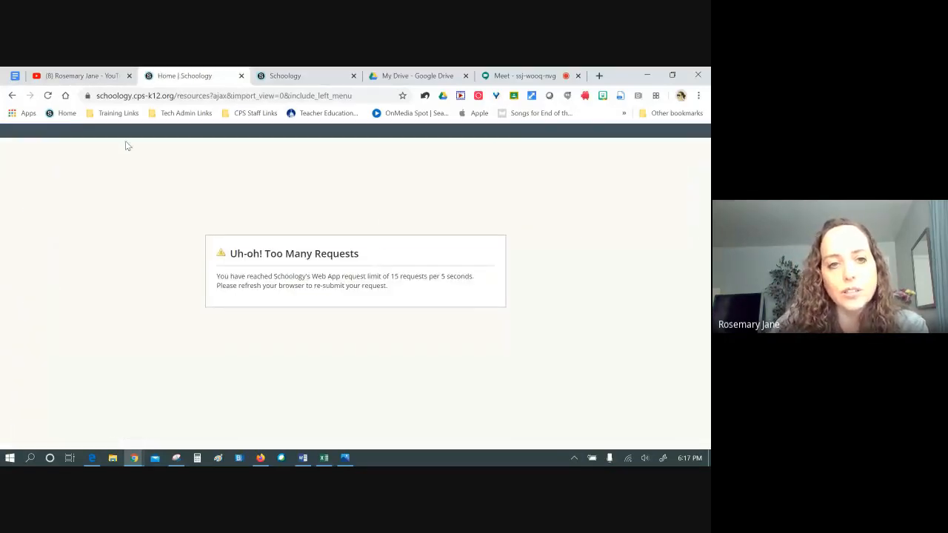
# Reload the Too Many Requests page, resubmit the form, and open the Remote Learning folder
pyautogui.click(47, 95)
pyautogui.click(399, 183)
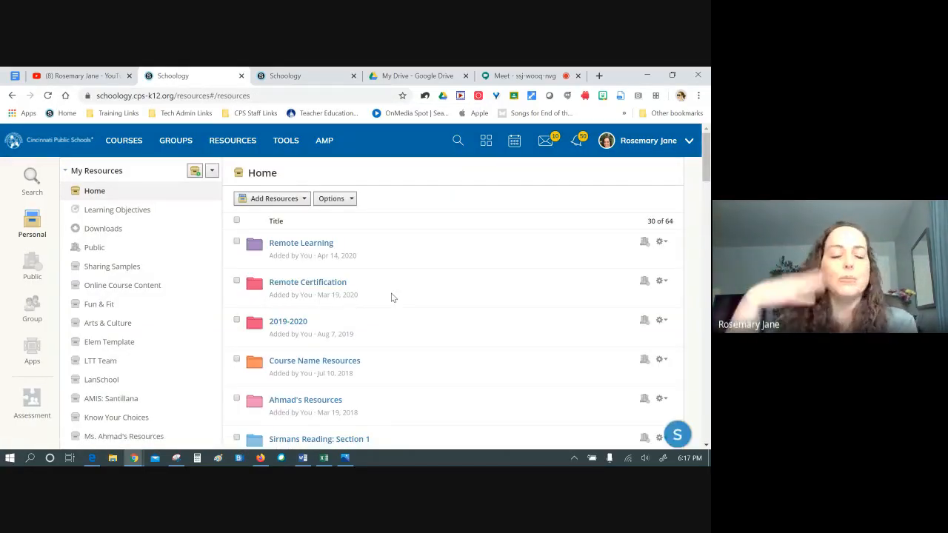
pyautogui.click(303, 245)
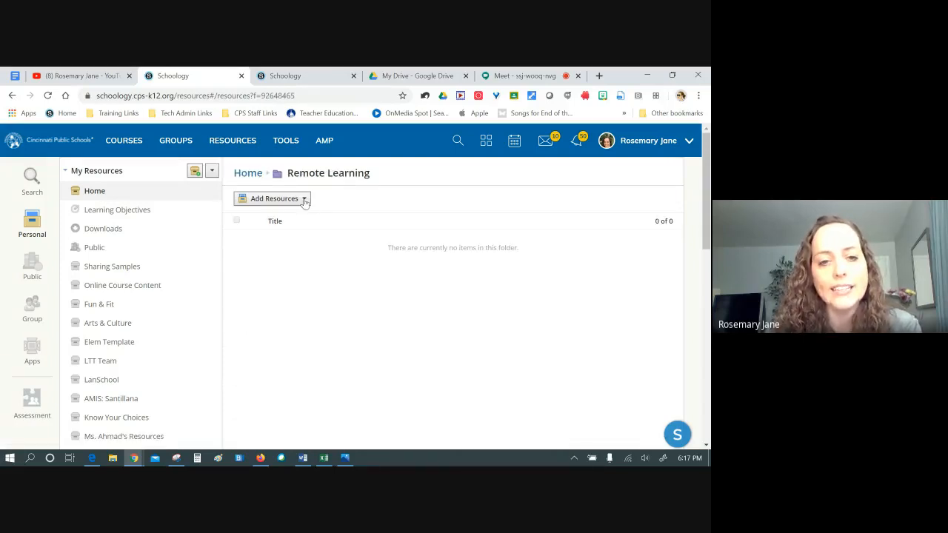
# Switch to the HOMEROOM (Sample) course tab and open its Getting started folder
pyautogui.click(304, 200)
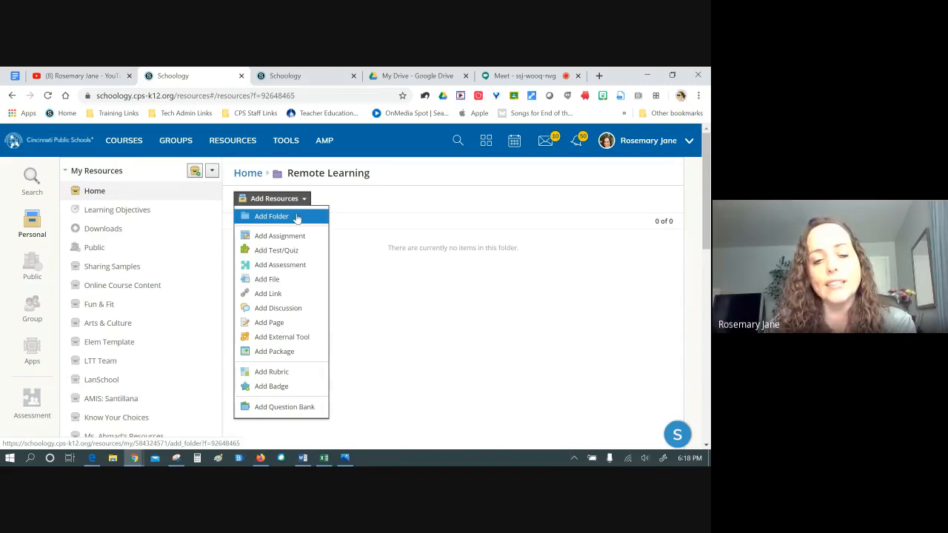
pyautogui.click(397, 251)
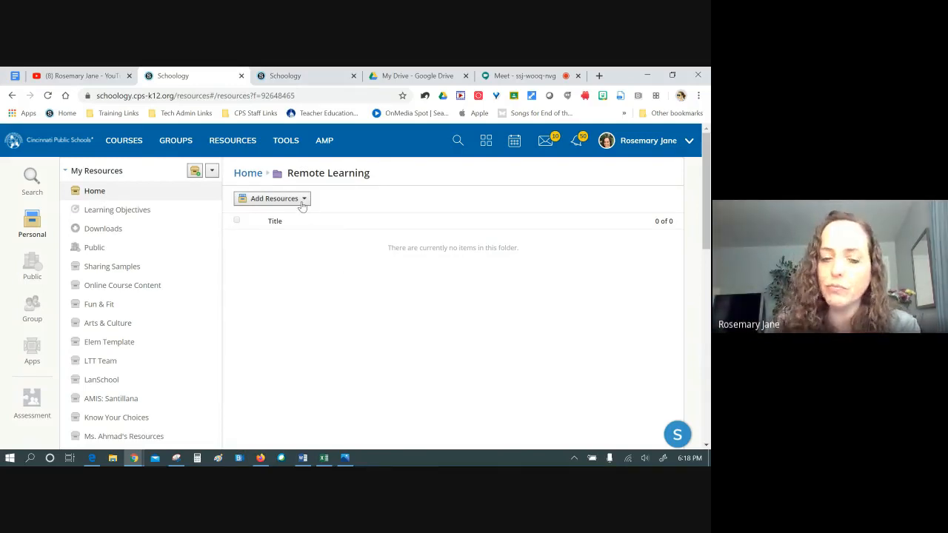
pyautogui.click(300, 77)
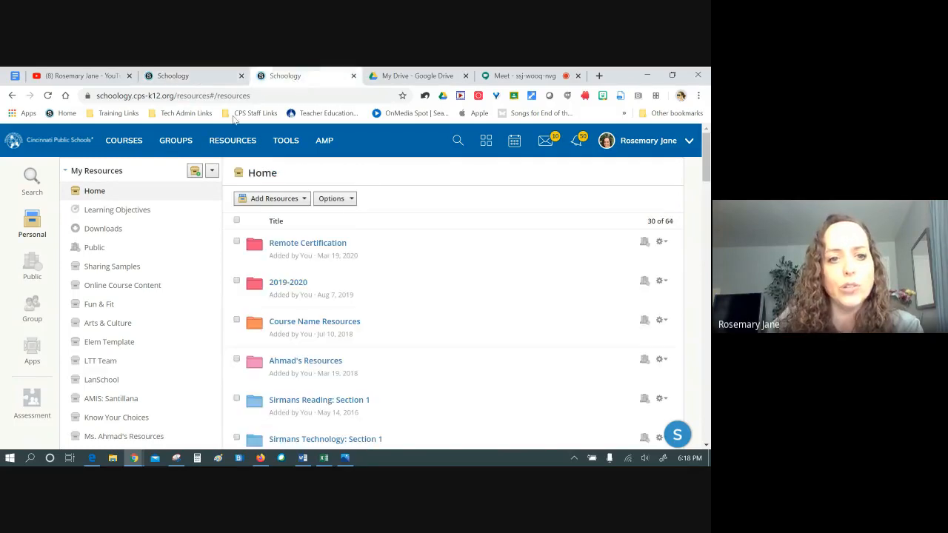
pyautogui.click(139, 136)
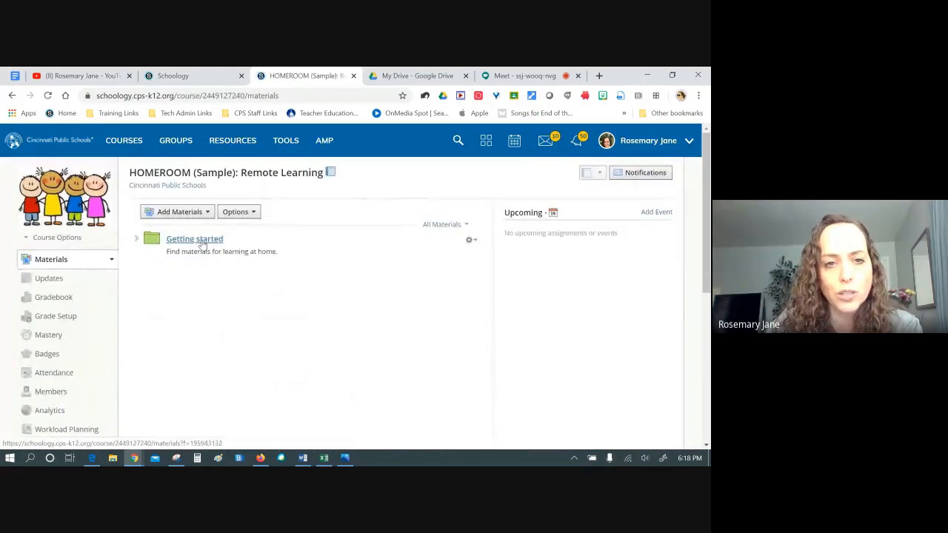
pyautogui.click(162, 75)
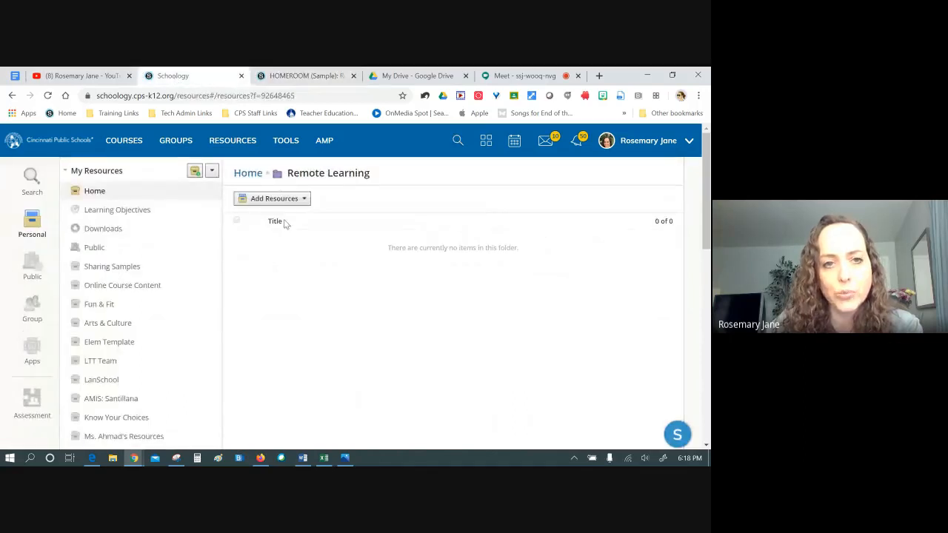
pyautogui.click(317, 75)
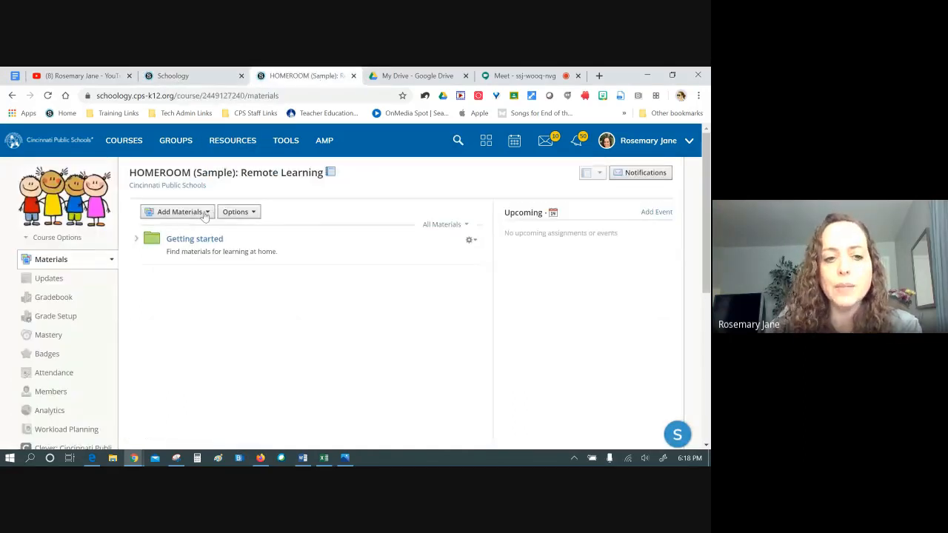
pyautogui.click(194, 239)
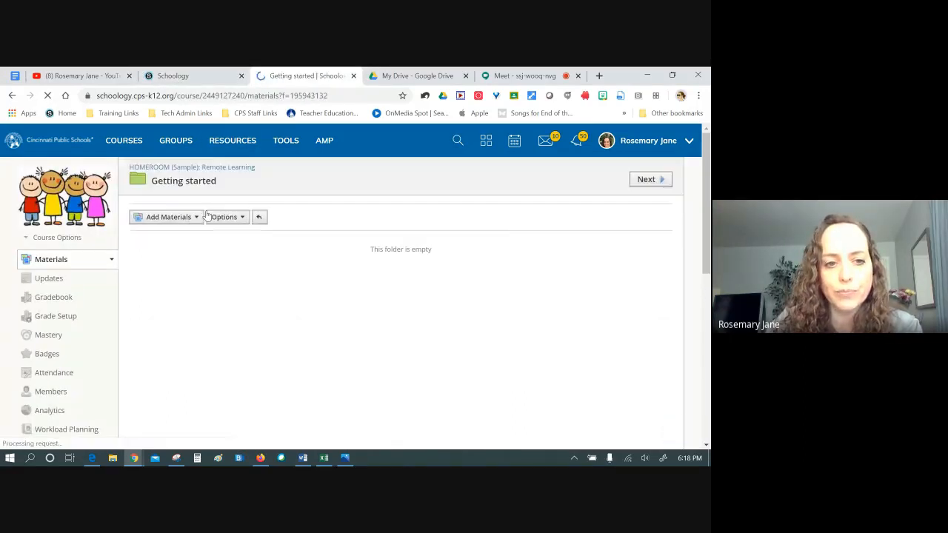
# Use the breadcrumb to return from Getting started to the HOMEROOM (Sample): Remote Learning Materials page
pyautogui.click(197, 217)
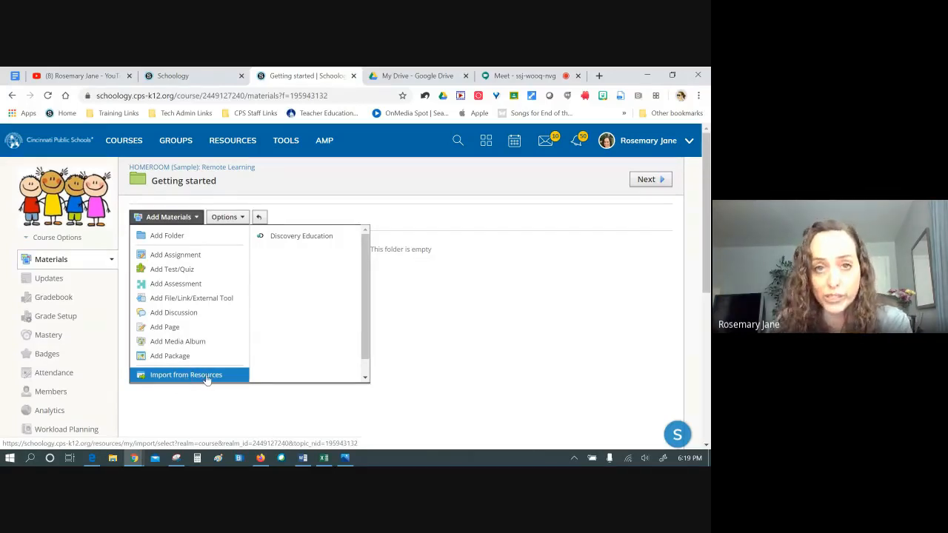
pyautogui.click(160, 388)
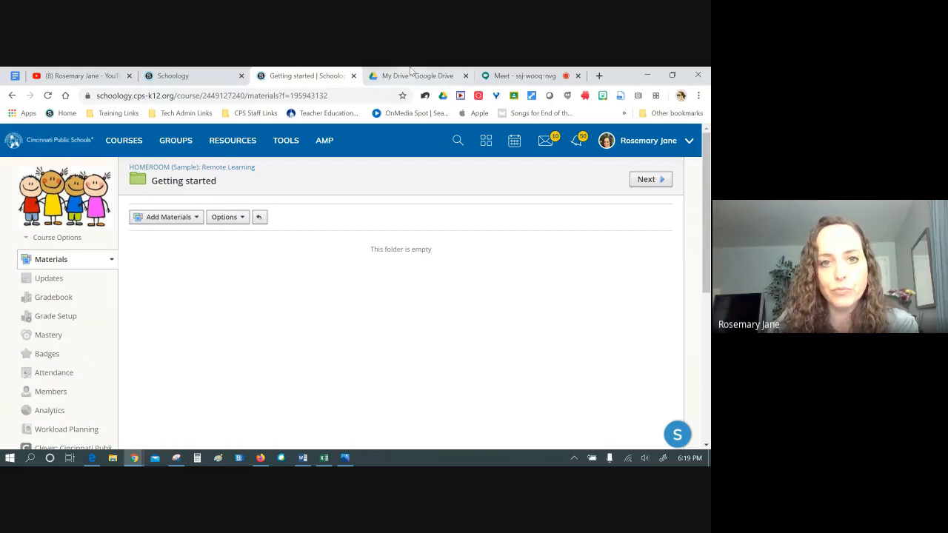
pyautogui.click(194, 77)
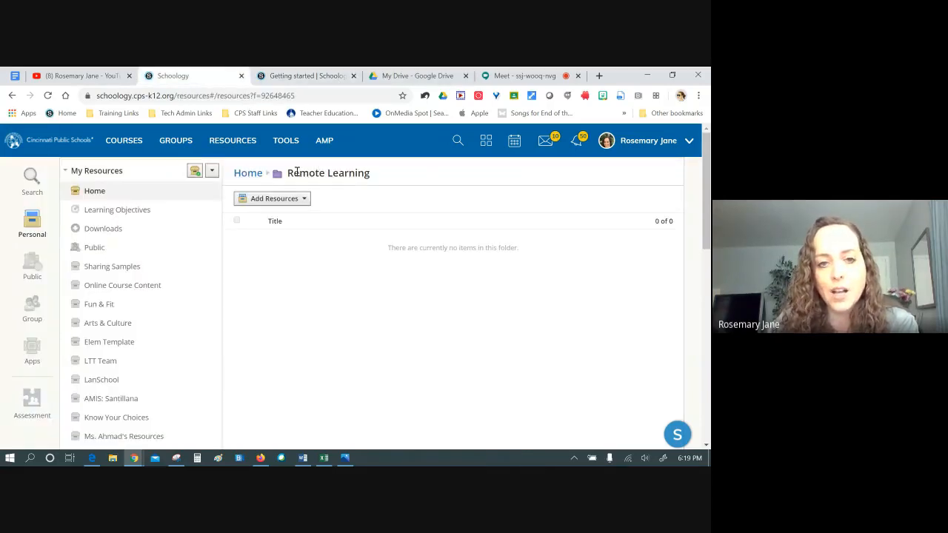
pyautogui.click(300, 199)
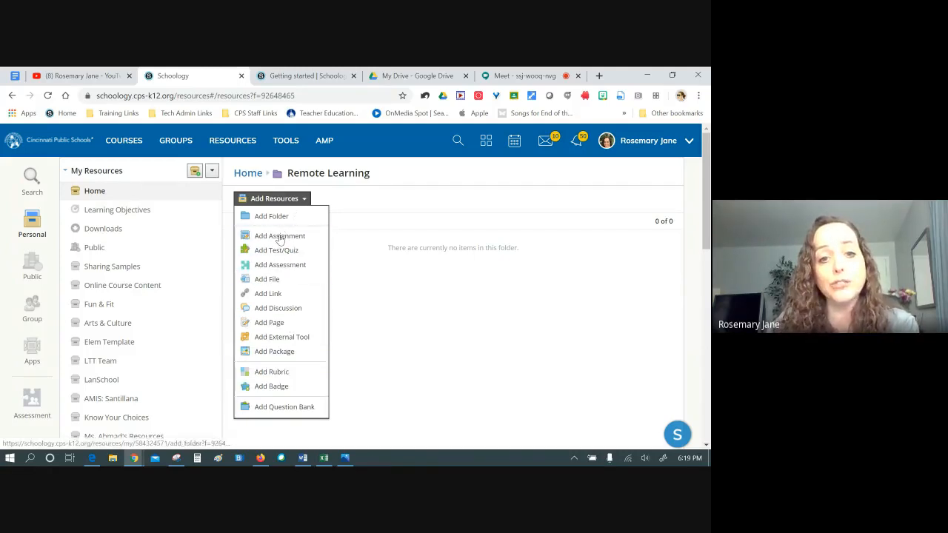
pyautogui.click(304, 76)
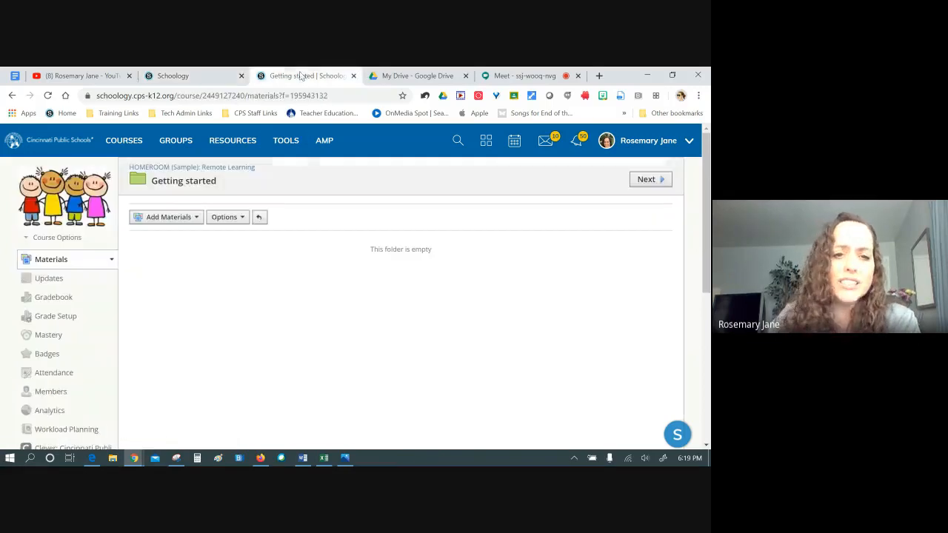
pyautogui.click(211, 171)
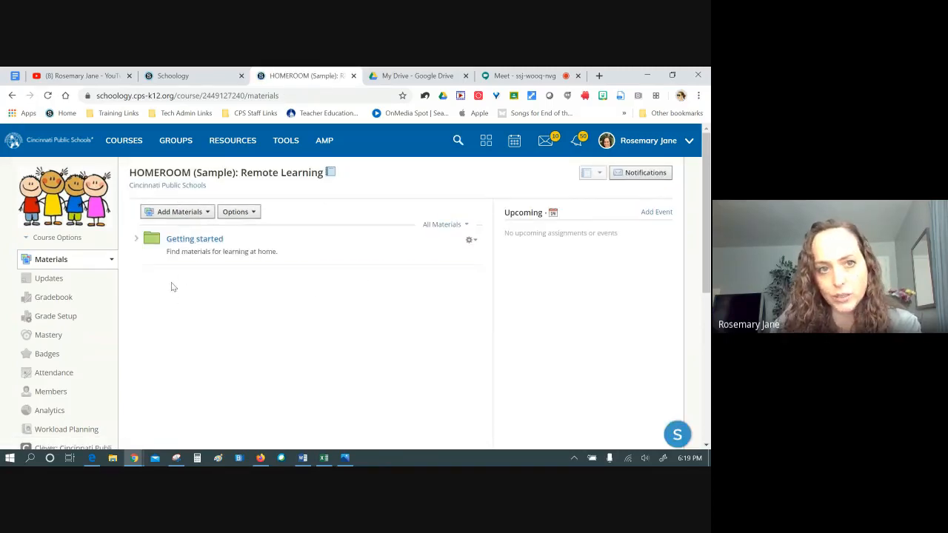
pyautogui.click(172, 76)
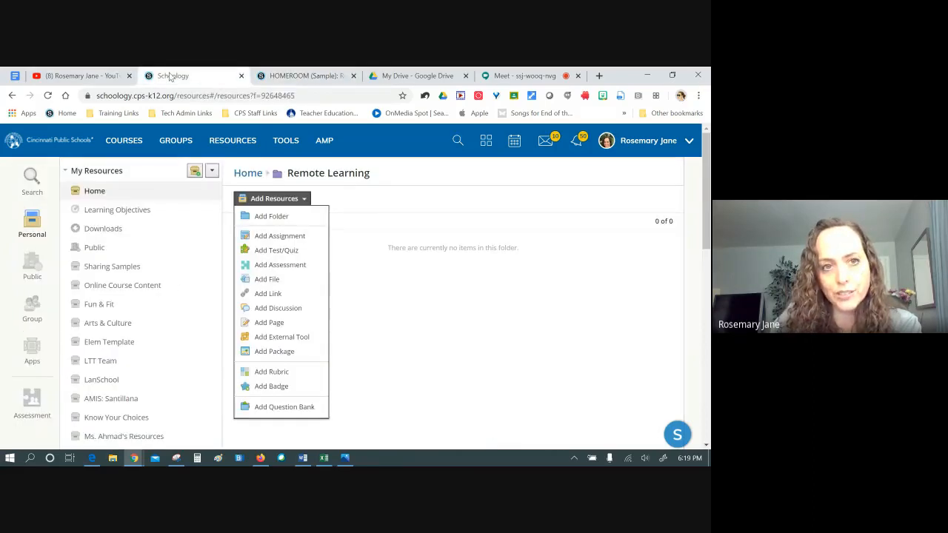
pyautogui.click(305, 76)
# Duplicate the HOMEROOM tab, open Updates, and select the draft line 'Hello! Notice! Reminder!'
pyautogui.rightClick(305, 75)
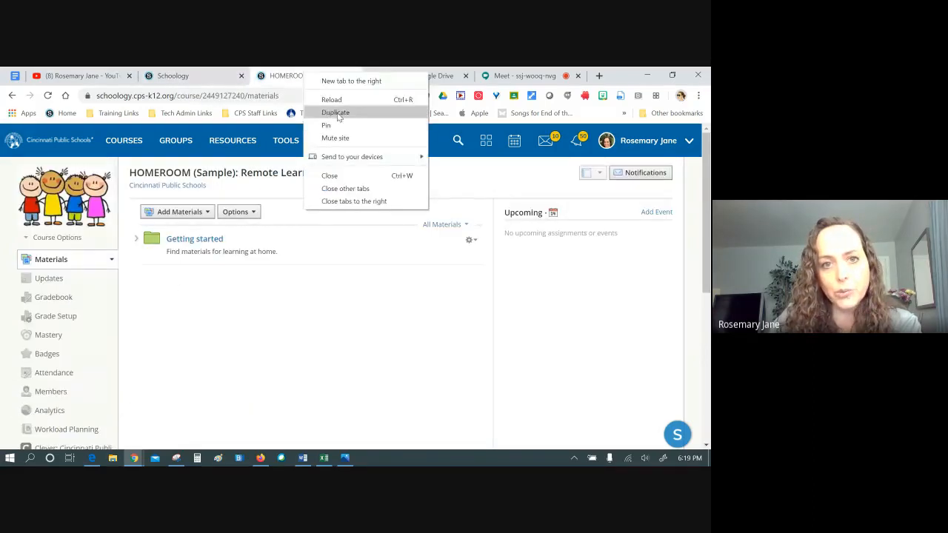
pyautogui.click(337, 113)
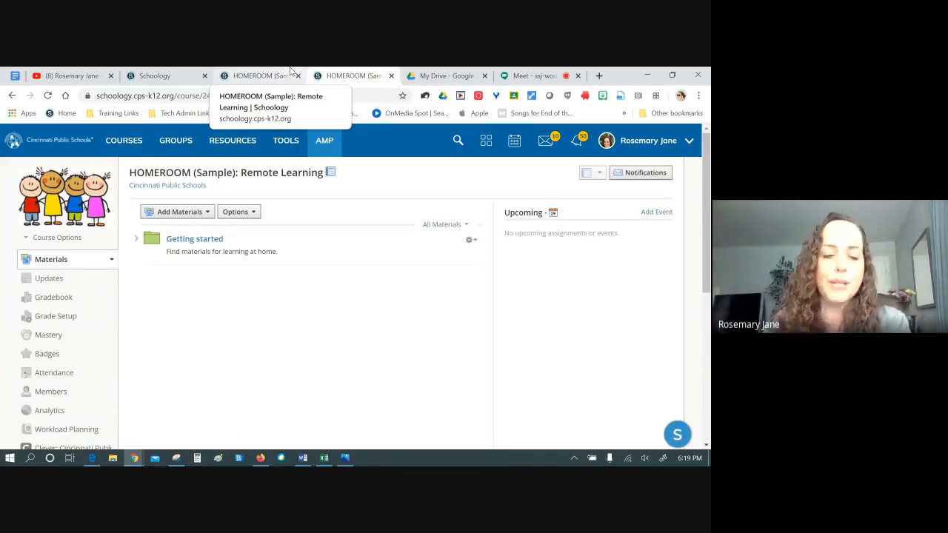
pyautogui.click(60, 284)
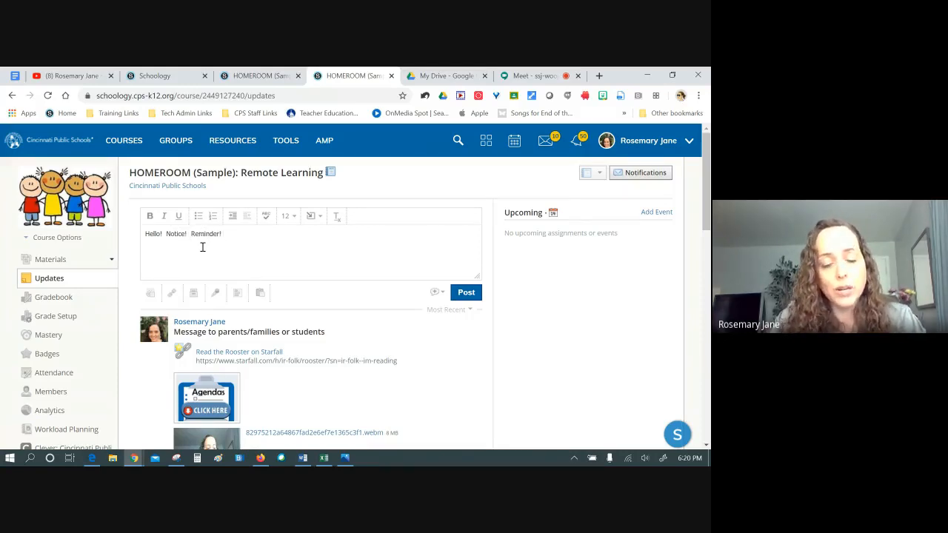
pyautogui.moveTo(223, 233); pyautogui.dragTo(137, 234)
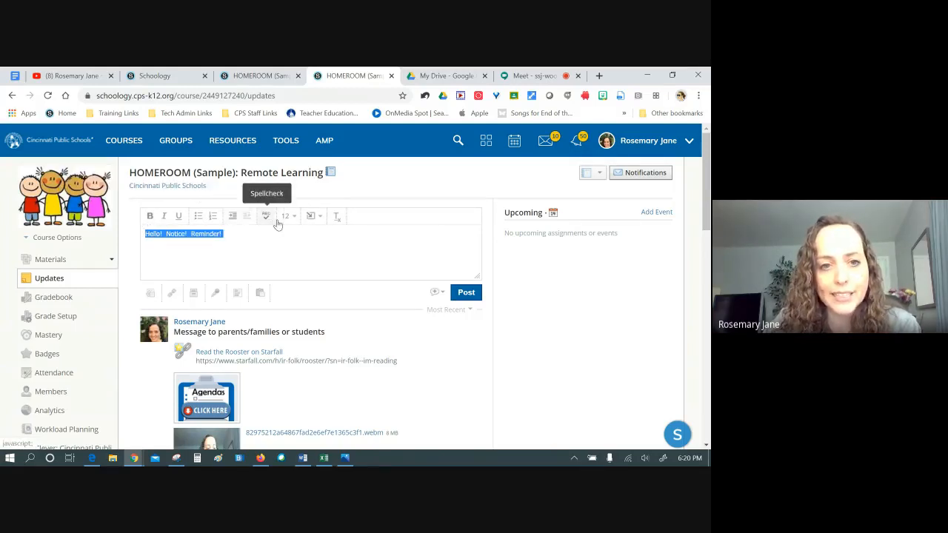
# Make the greeting bold at font size 14, then place the cursor after it
pyautogui.click(152, 216)
pyautogui.click(163, 216)
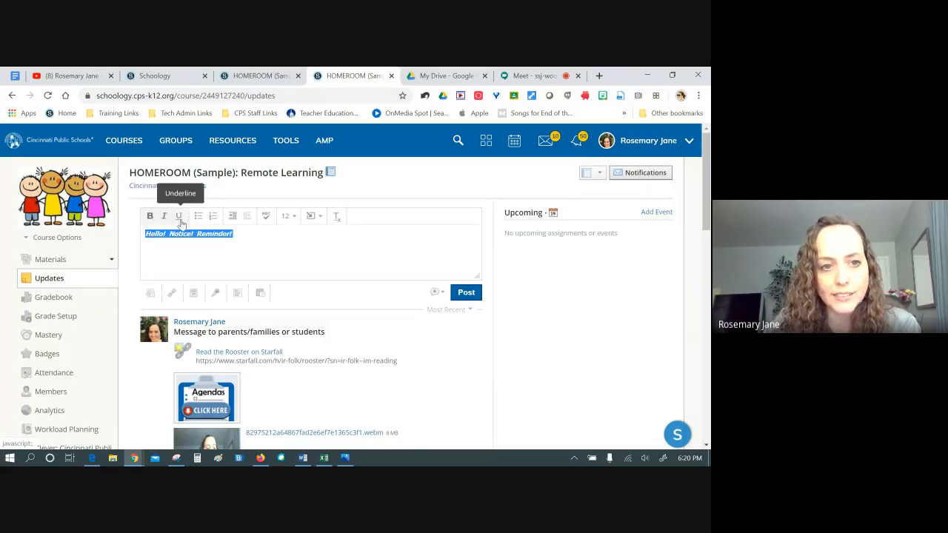
pyautogui.click(179, 218)
pyautogui.click(291, 218)
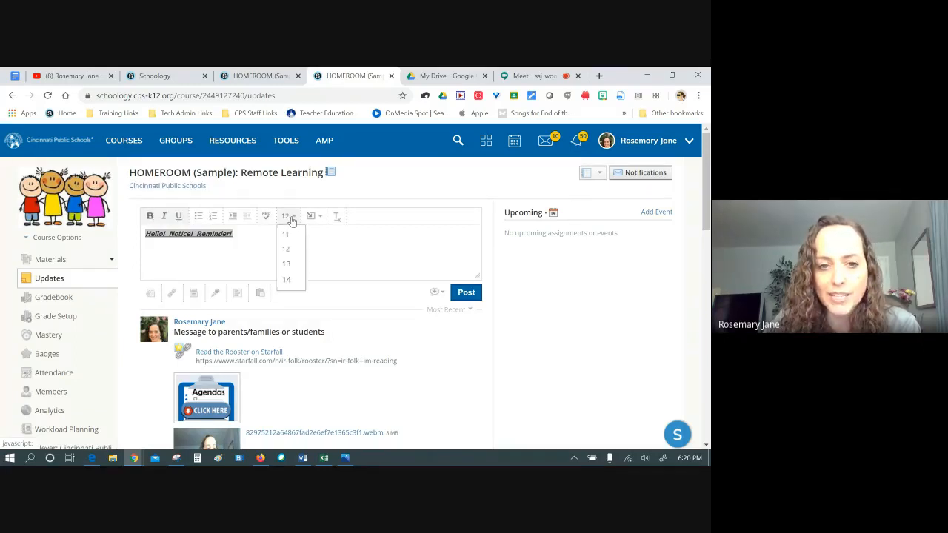
pyautogui.click(287, 279)
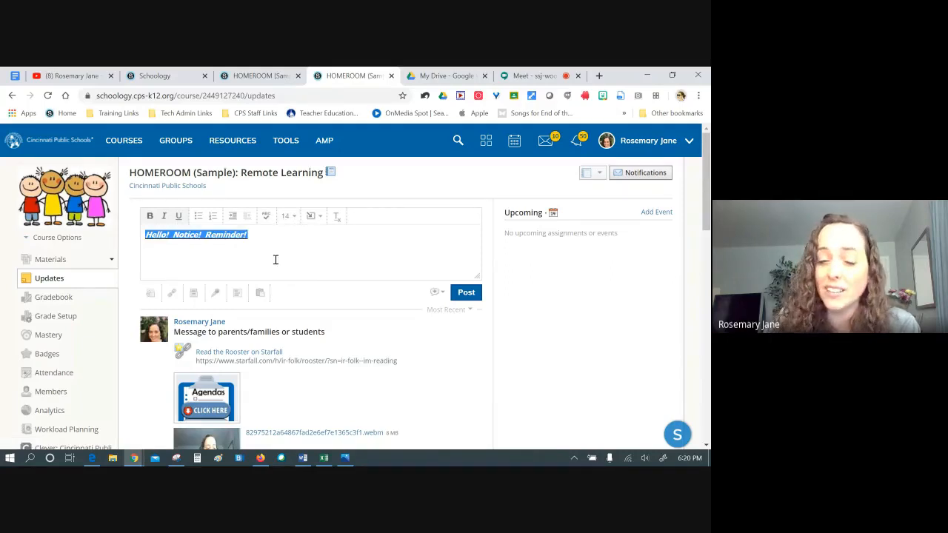
pyautogui.click(163, 217)
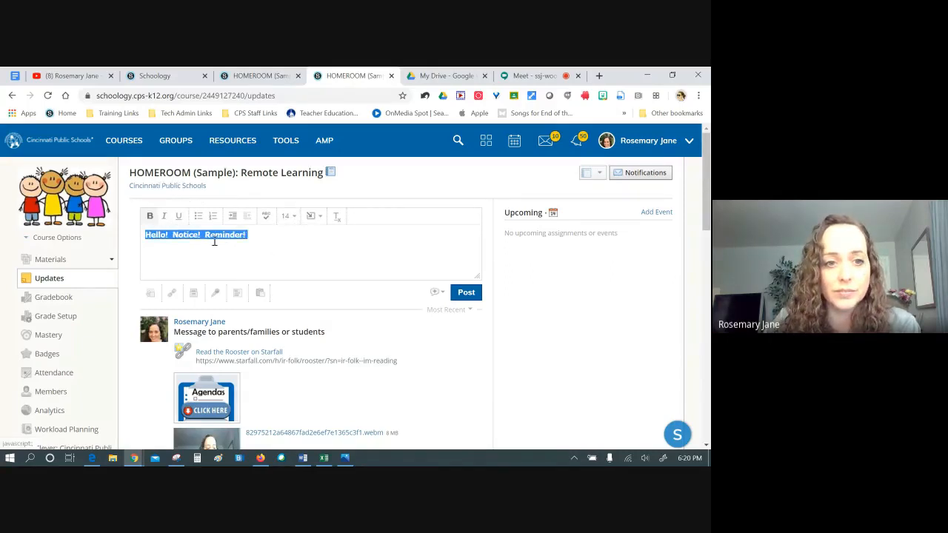
pyautogui.click(267, 242)
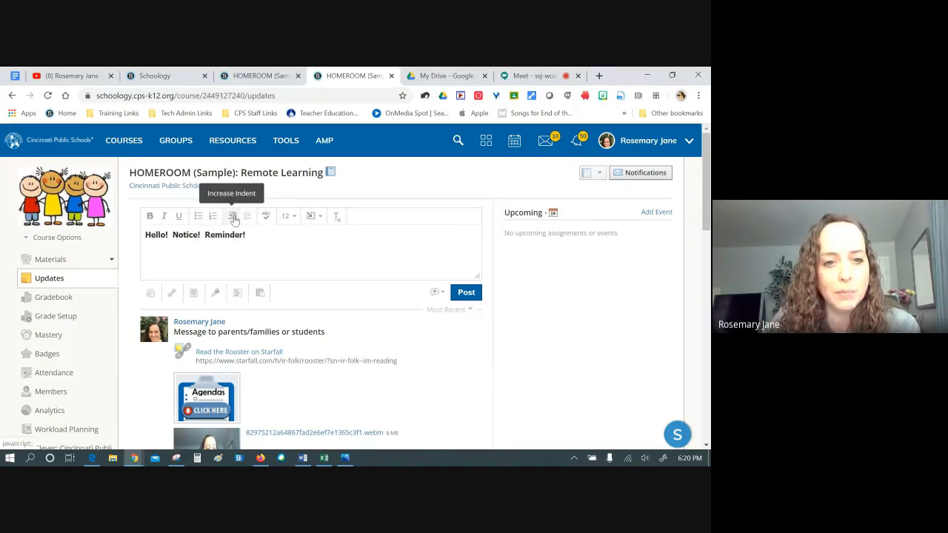
pyautogui.click(314, 218)
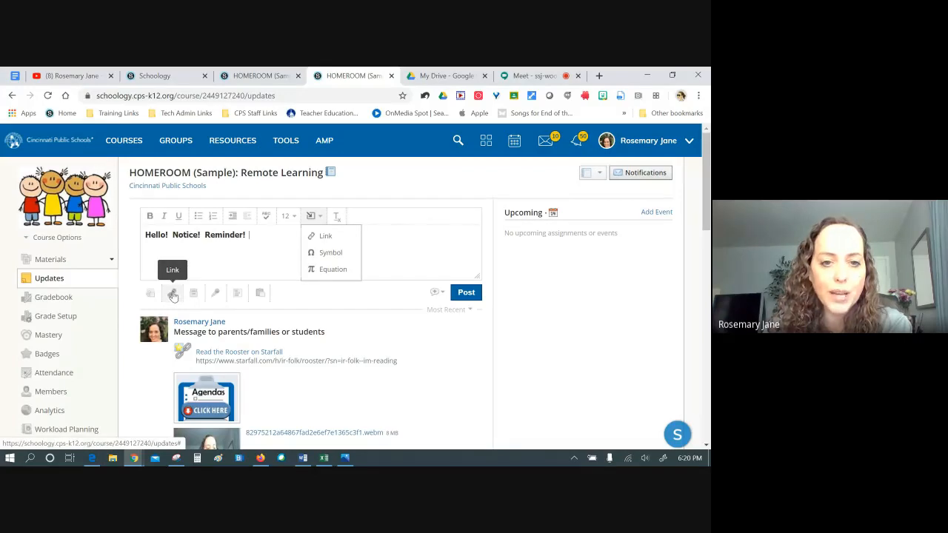
pyautogui.click(221, 253)
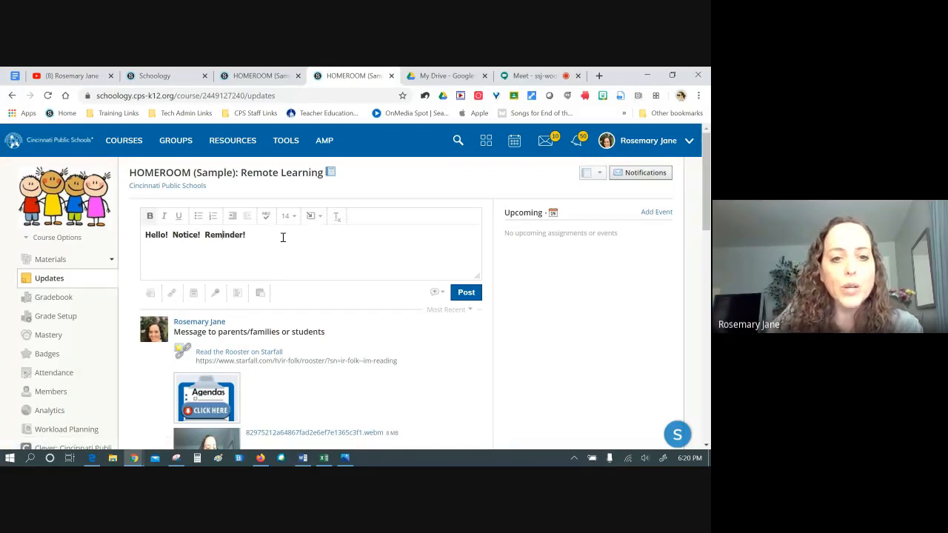
pyautogui.click(262, 245)
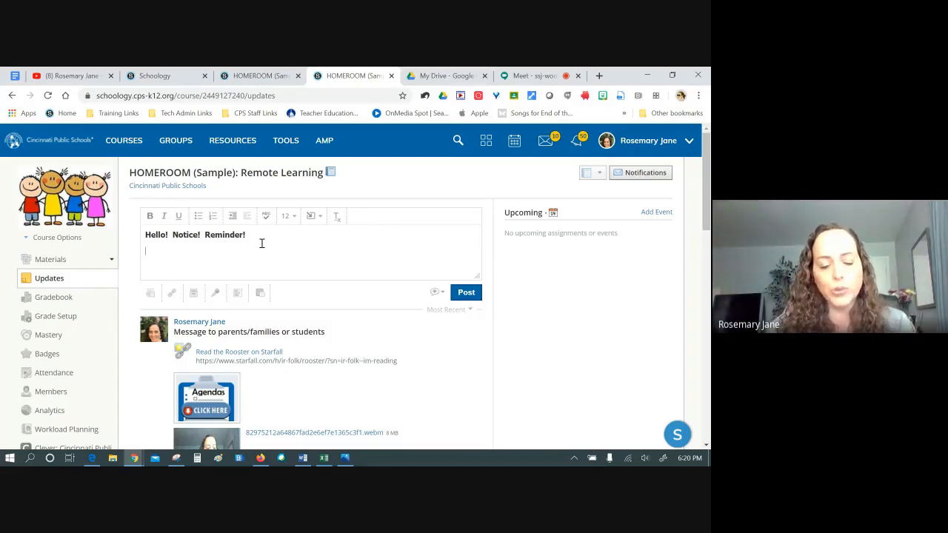
# Attach 'Agendas Click here 2.png' from Documents > Snips for Schoology to the update
pyautogui.click(149, 292)
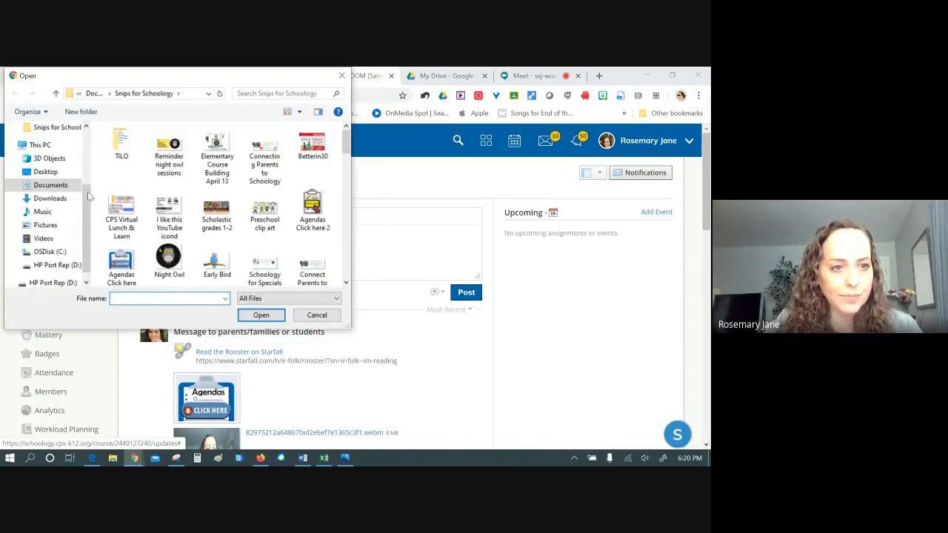
pyautogui.click(50, 185)
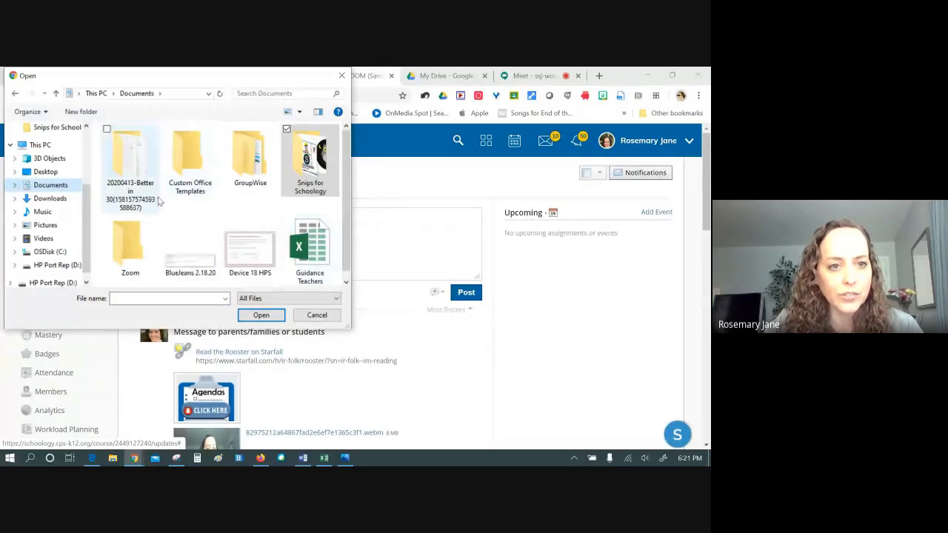
pyautogui.doubleClick(259, 172)
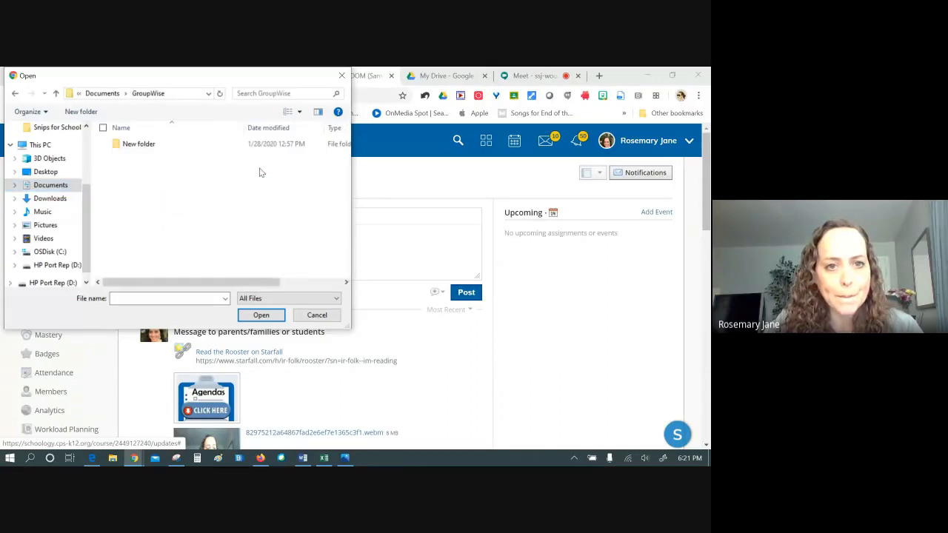
pyautogui.click(152, 146)
pyautogui.doubleClick(152, 145)
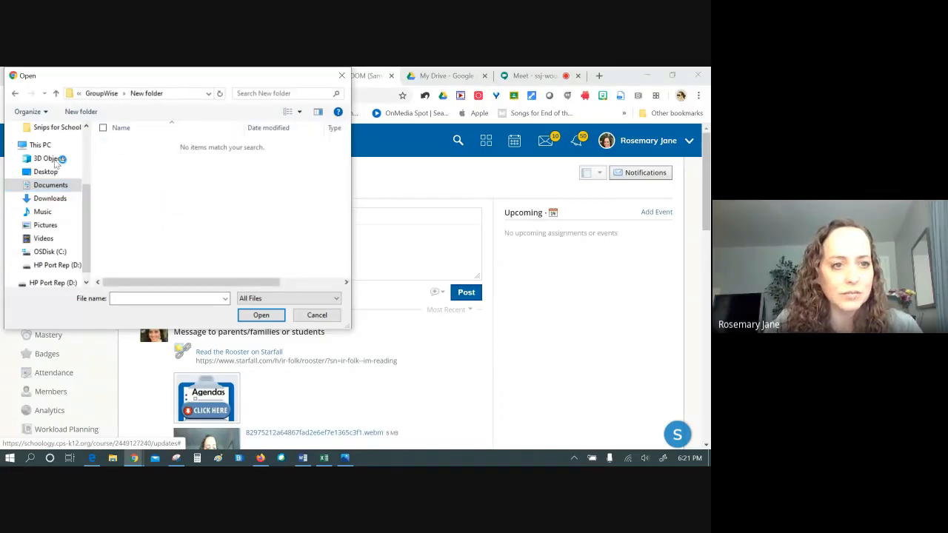
pyautogui.click(51, 185)
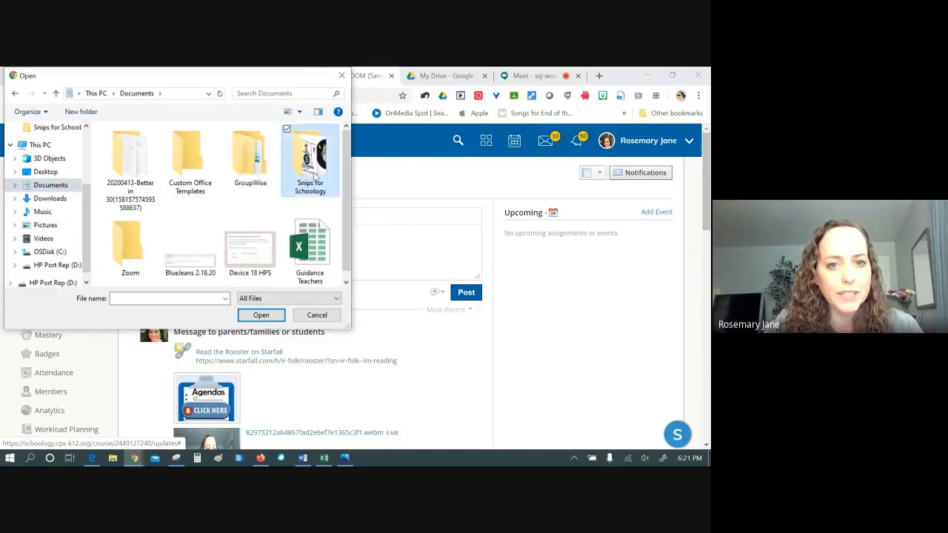
pyautogui.doubleClick(290, 187)
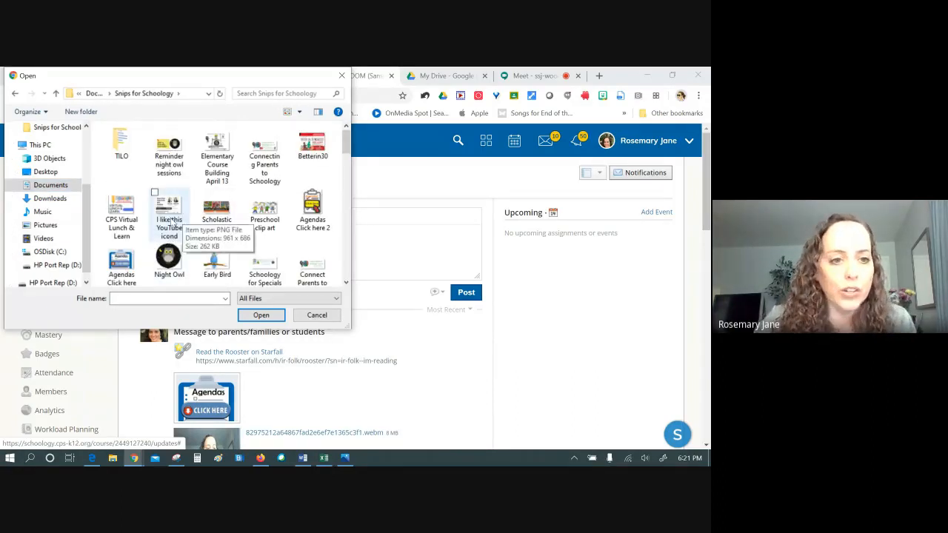
pyautogui.scroll(-1, 244, 224)
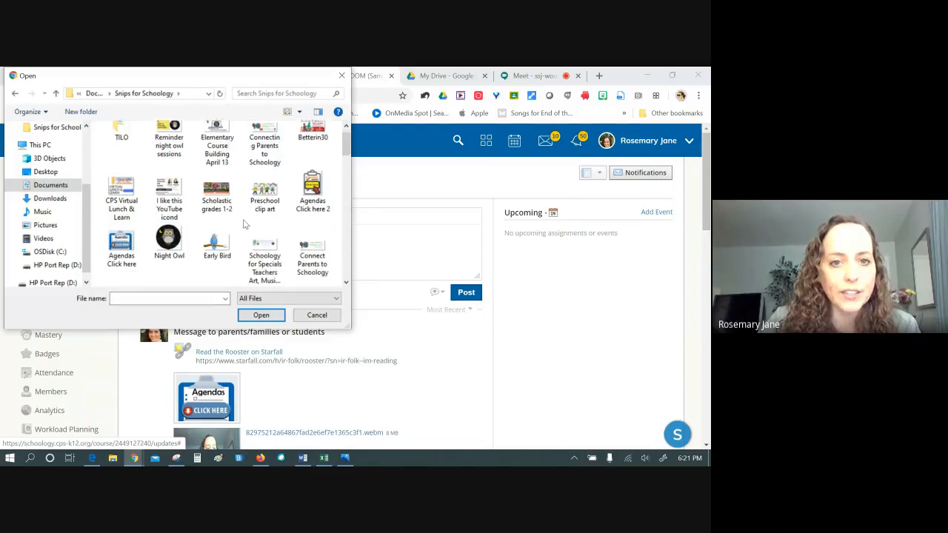
pyautogui.doubleClick(312, 191)
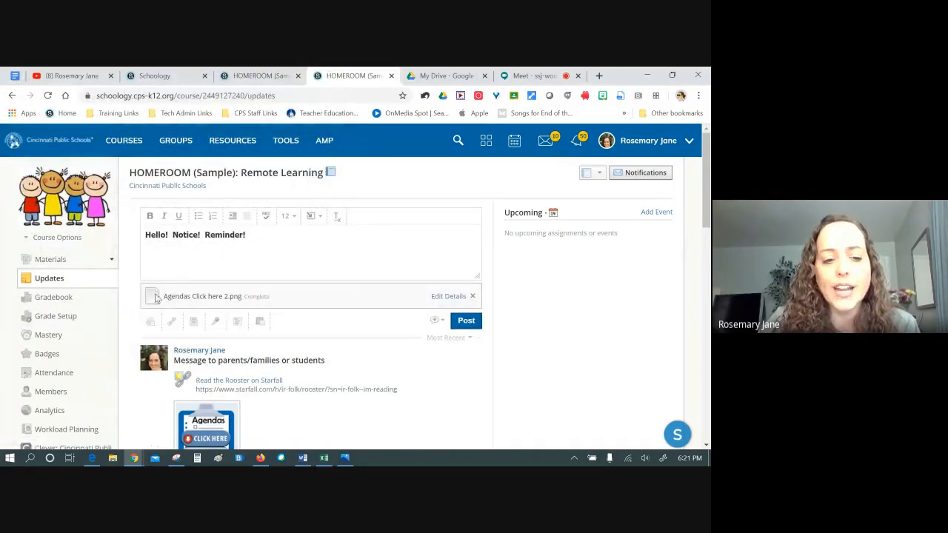
pyautogui.click(150, 320)
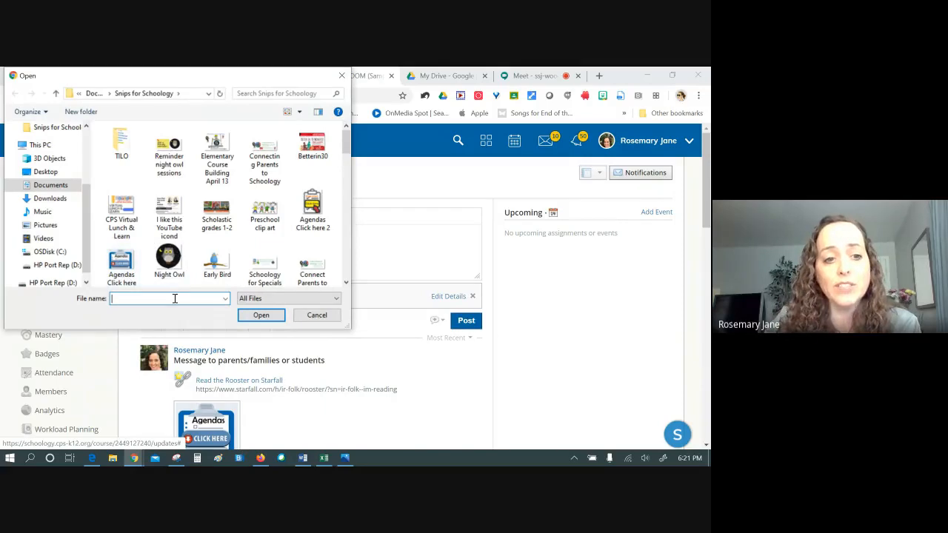
pyautogui.click(341, 75)
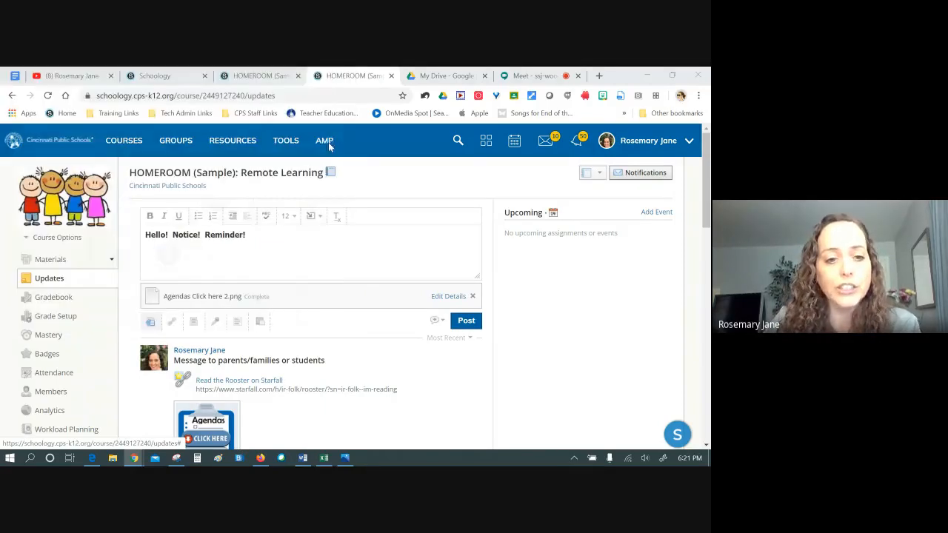
# Open the Attach Link/Embed form and switch to the YouTube channel tab
pyautogui.click(171, 321)
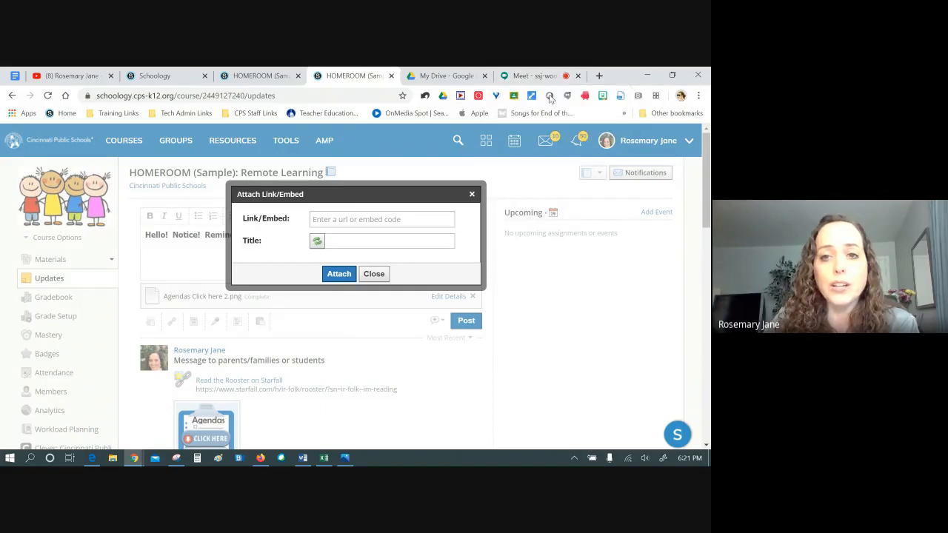
pyautogui.click(51, 75)
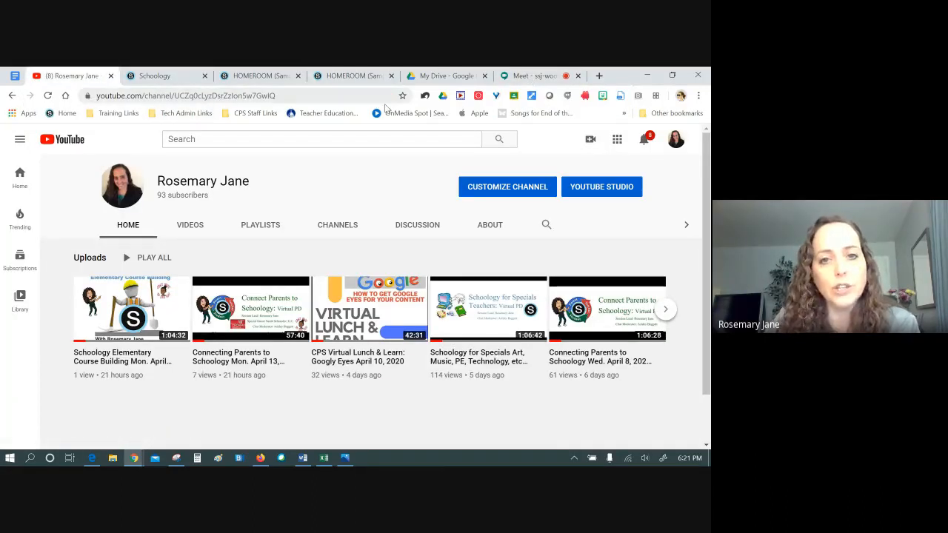
# Copy the YouTube channel's URL and return to the HOMEROOM Schoology tab
pyautogui.click(226, 99)
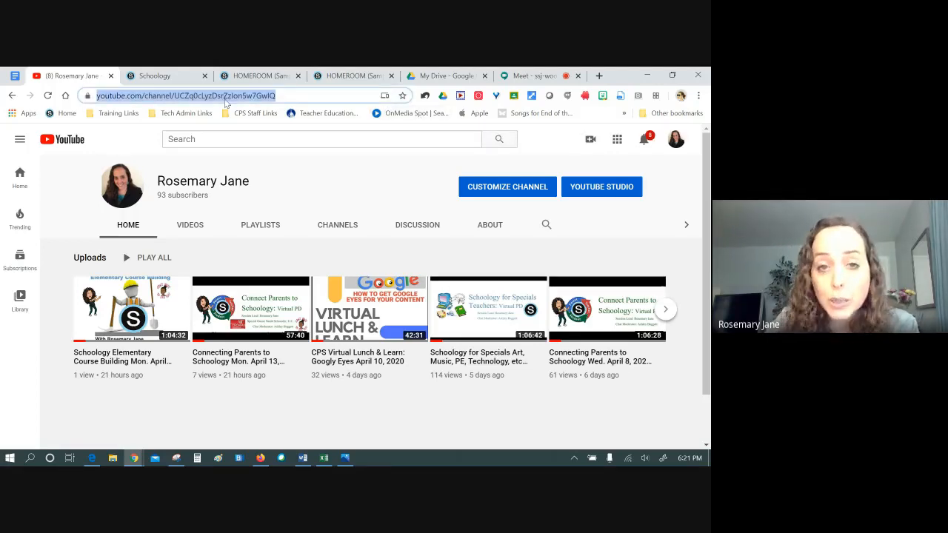
pyautogui.rightClick(225, 92)
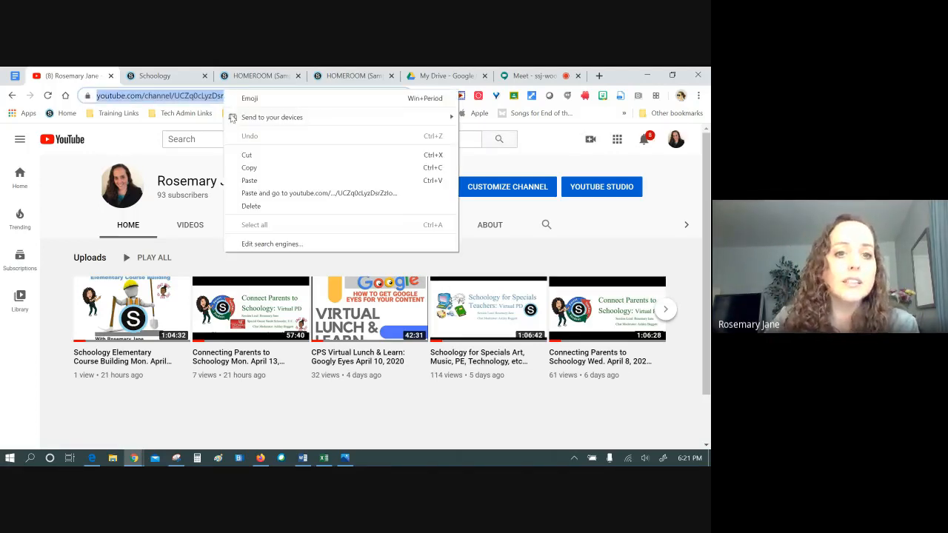
pyautogui.click(244, 167)
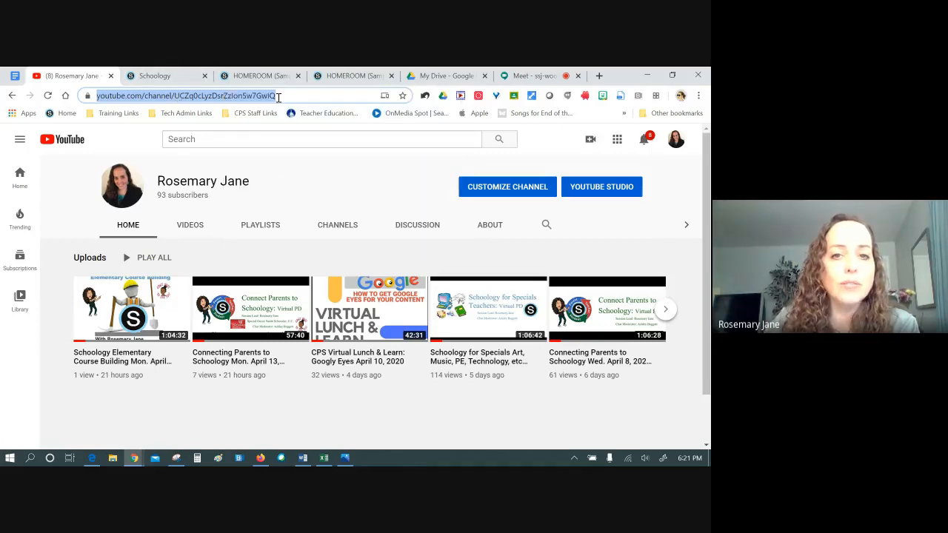
pyautogui.click(350, 75)
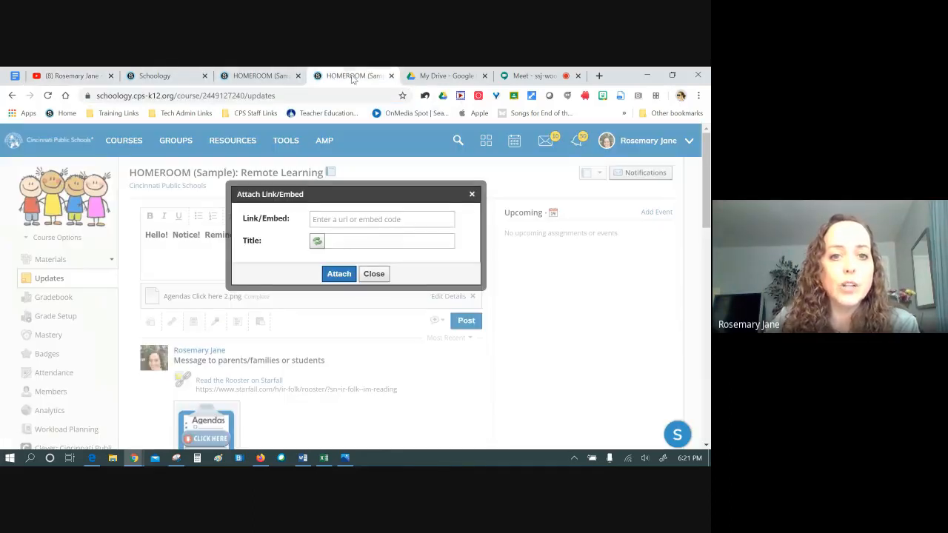
# Paste the channel URL as the link, title it 'View Videos on my YouTube Channel', and attach it
pyautogui.rightClick(330, 219)
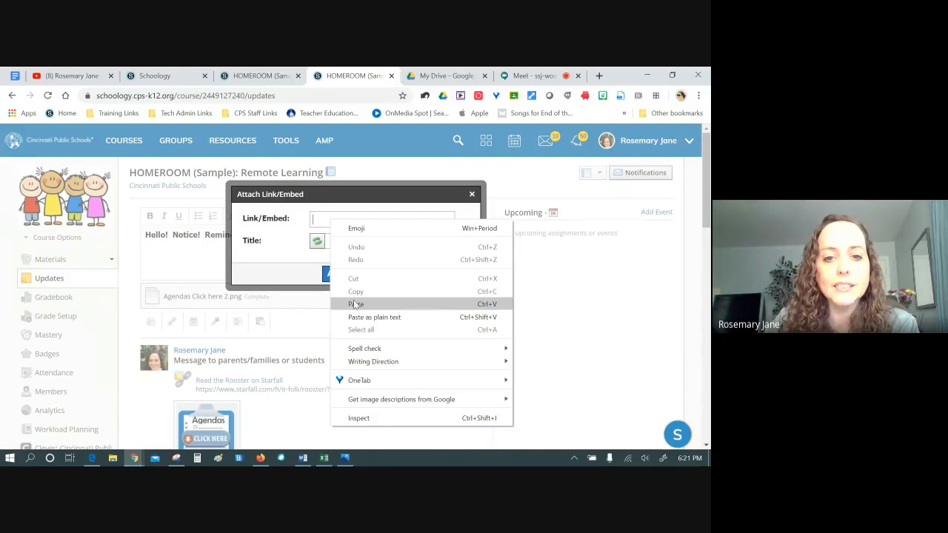
pyautogui.click(356, 303)
pyautogui.click(355, 242)
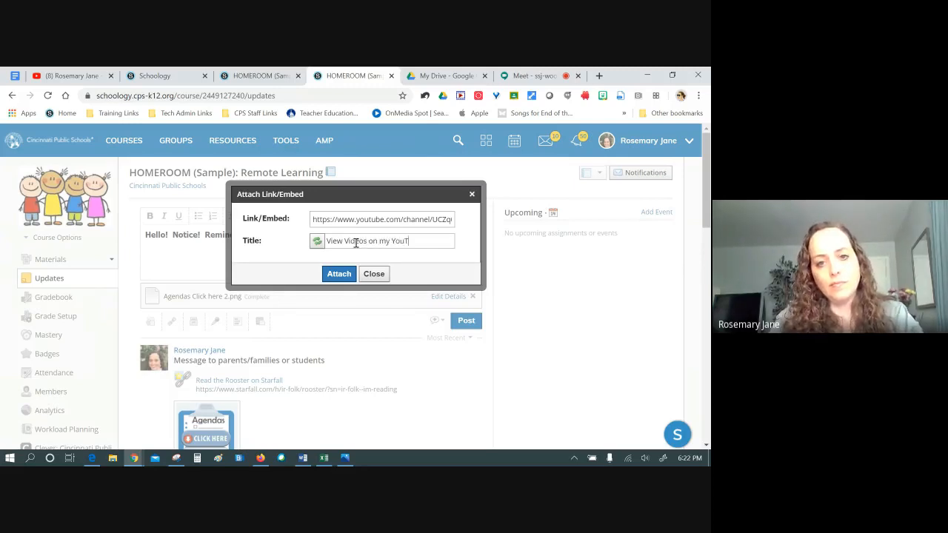
pyautogui.write('annel')
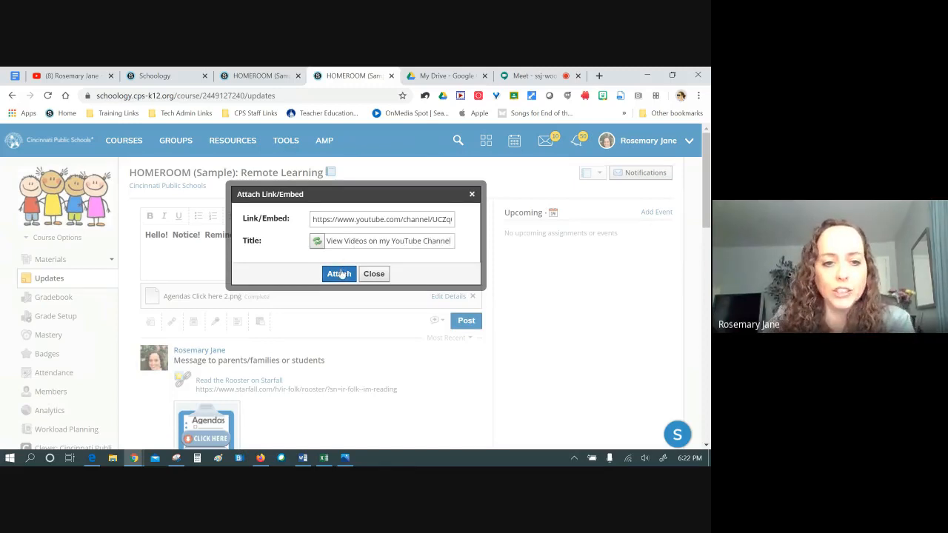
pyautogui.click(339, 273)
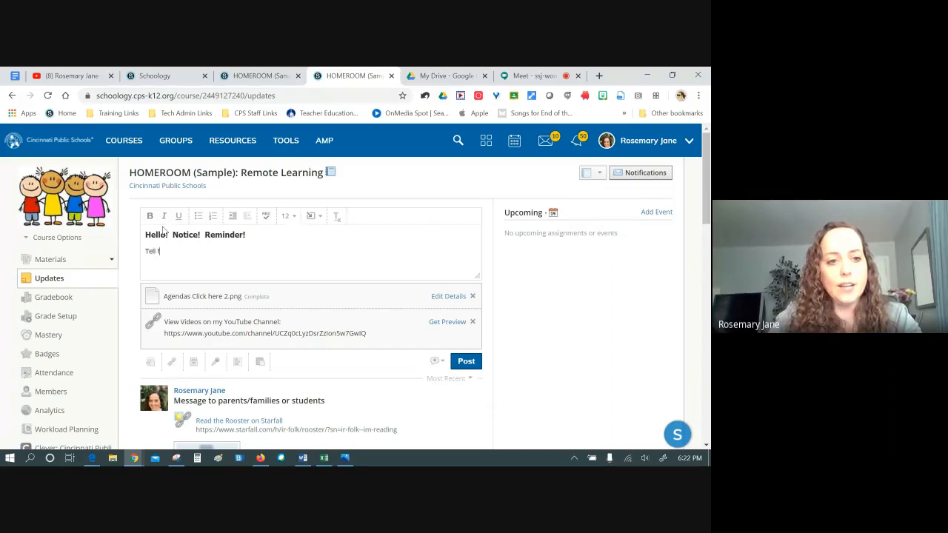
# Type 'Tell them something.' under the 'Hello! Notice! Reminder!' heading
pyautogui.write('m something.')
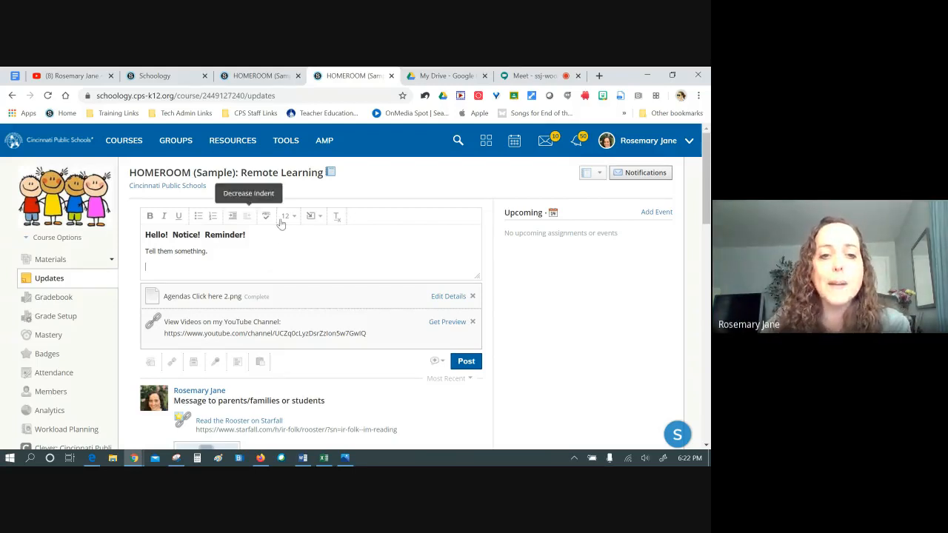
# Record an Audio & Video webcam clip, preview it, and insert it as Video Recording.webm
pyautogui.click(216, 363)
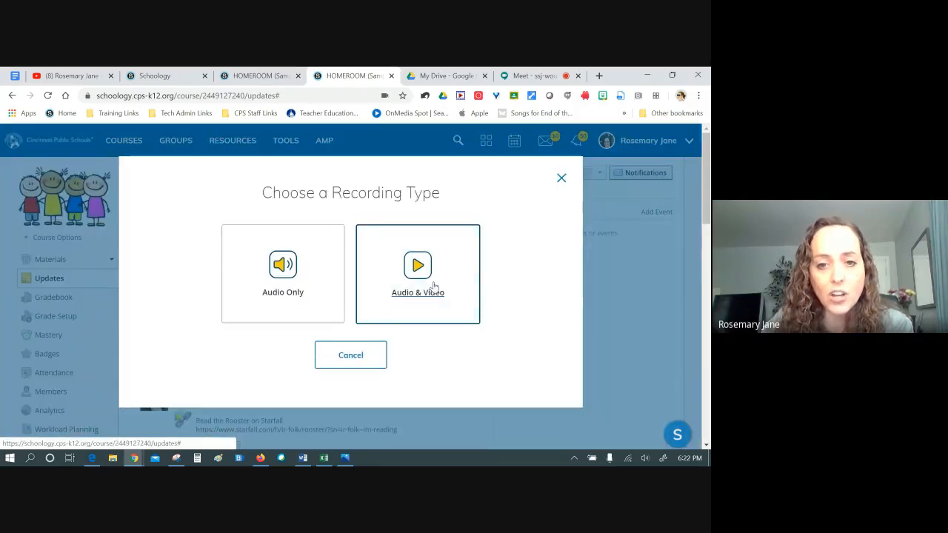
pyautogui.click(434, 285)
pyautogui.scroll(-3, 548, 281)
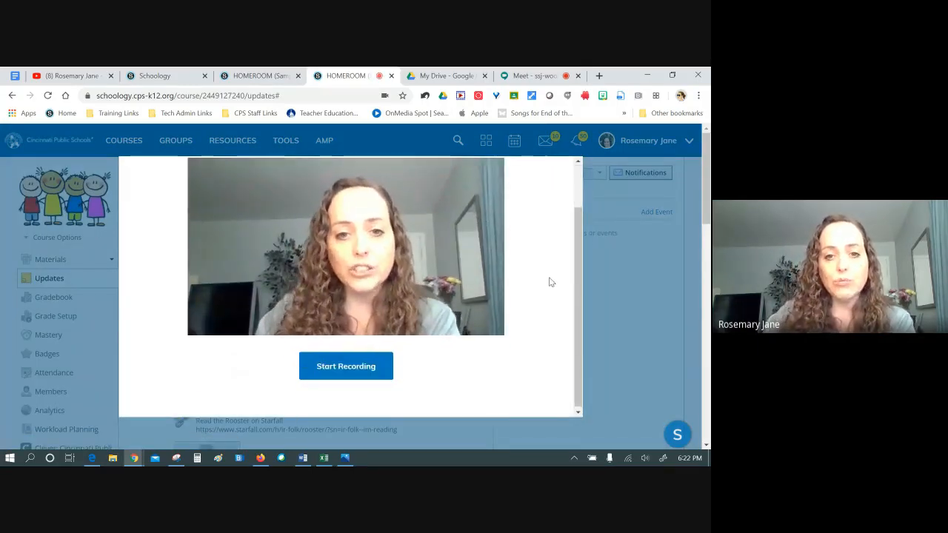
pyautogui.scroll(2, 547, 280)
pyautogui.scroll(-2, 541, 276)
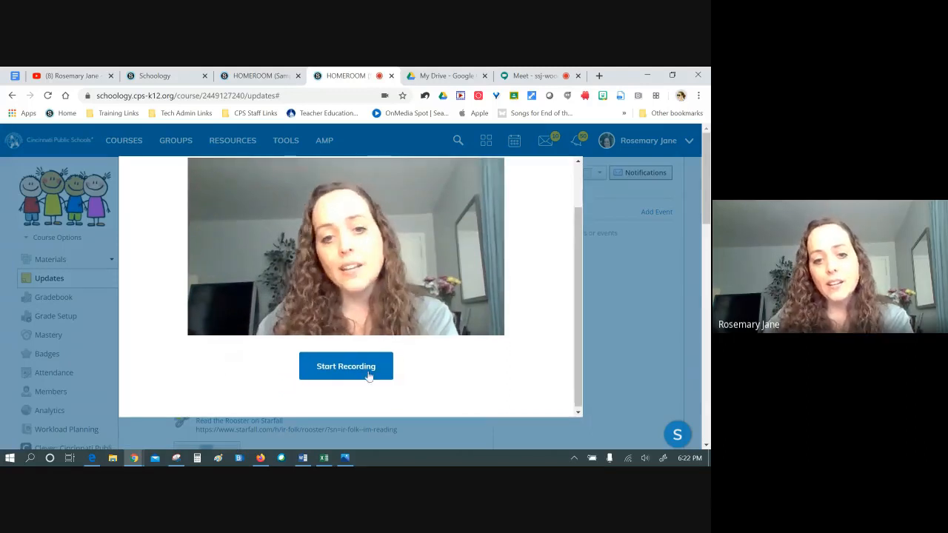
pyautogui.click(368, 375)
pyautogui.scroll(2, 520, 312)
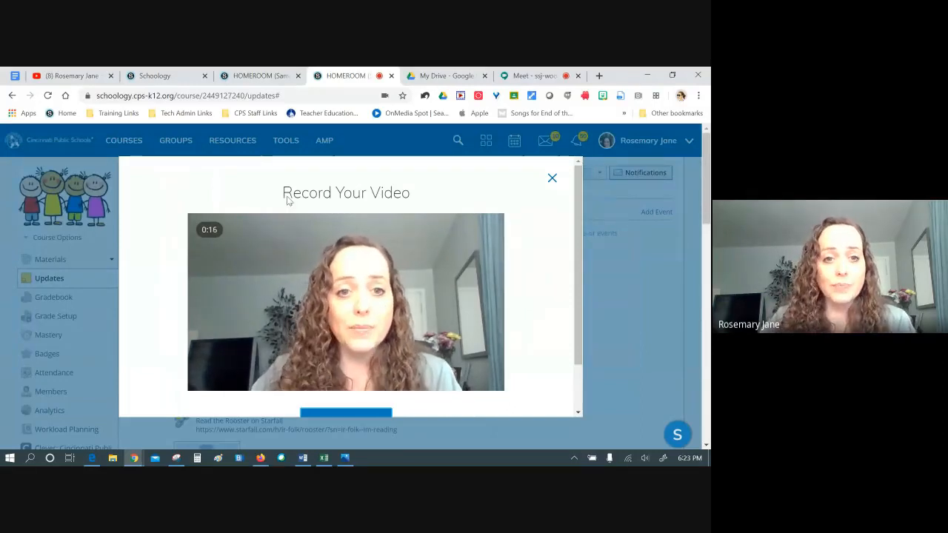
pyautogui.scroll(-1, 354, 371)
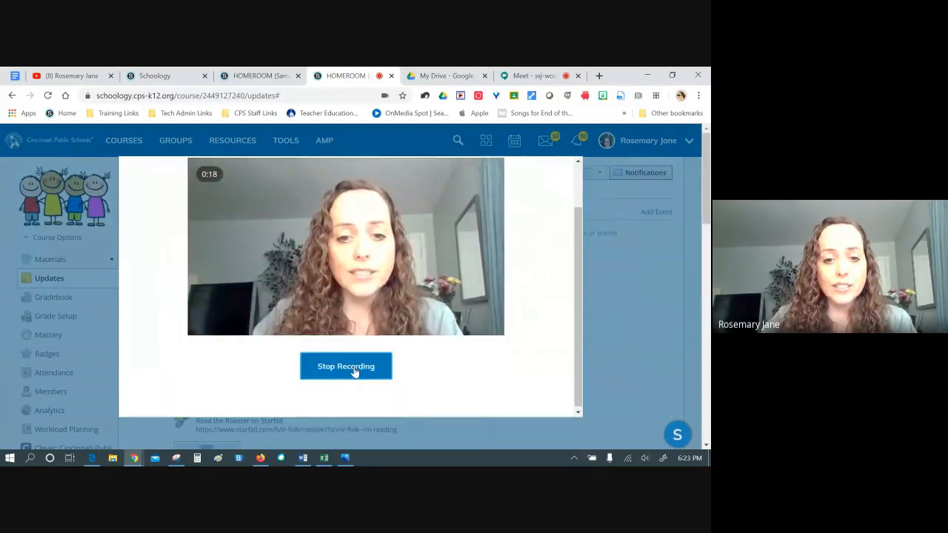
pyautogui.click(354, 368)
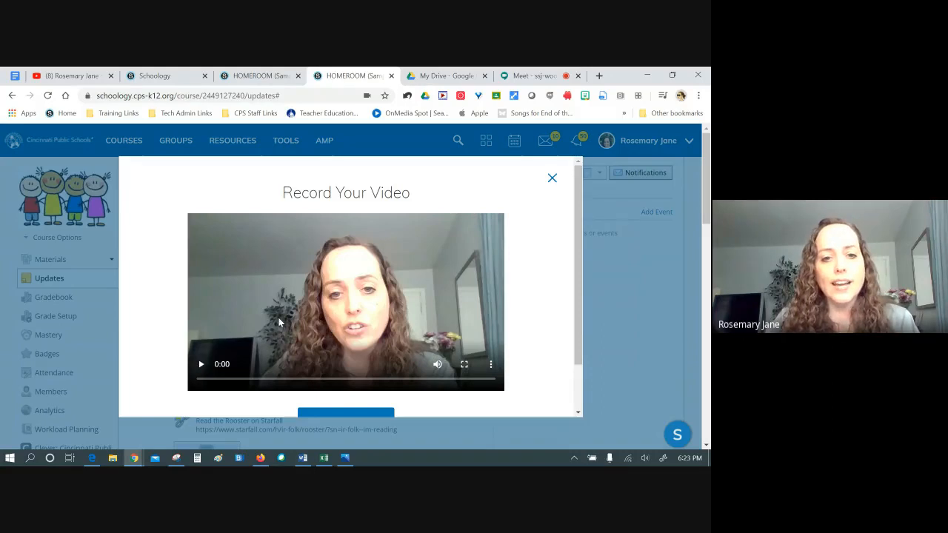
pyautogui.click(203, 363)
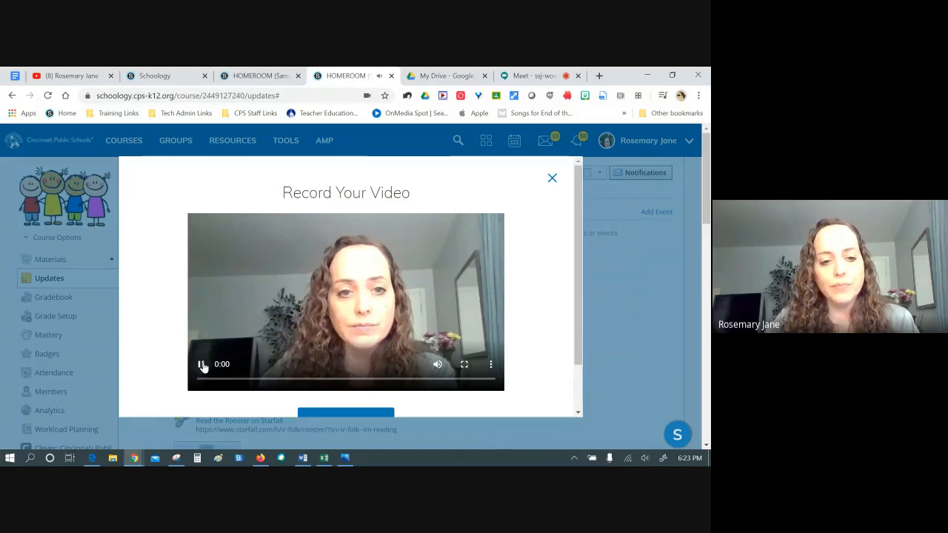
pyautogui.scroll(-1, 371, 348)
pyautogui.click(359, 362)
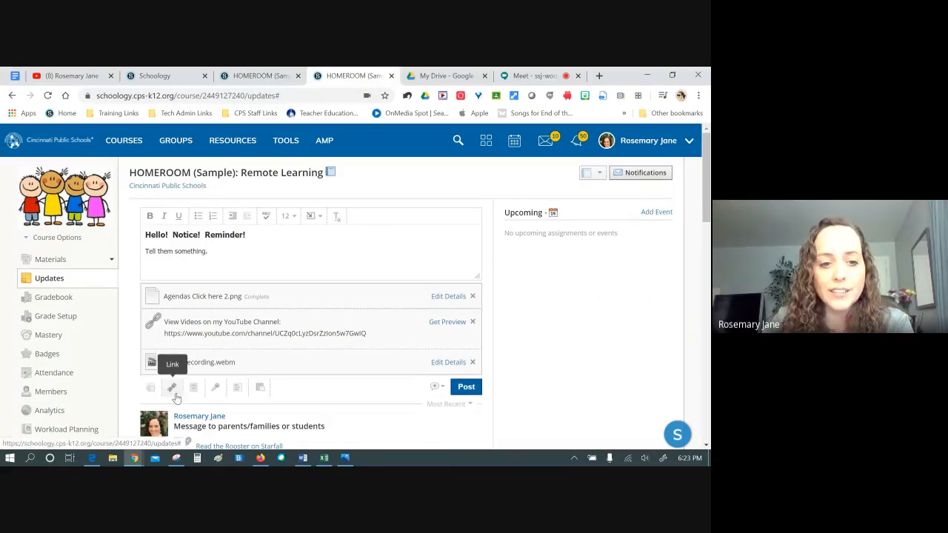
# Add a weather poll with answers 'It's Nice', 'It's too cold.' and 'I haven't been outside for weeks.'
pyautogui.click(237, 387)
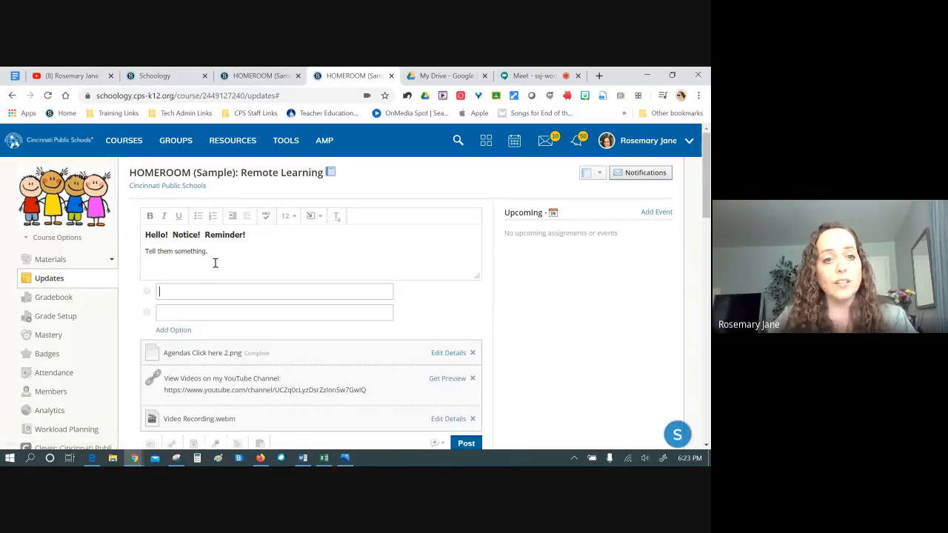
pyautogui.press('Return')
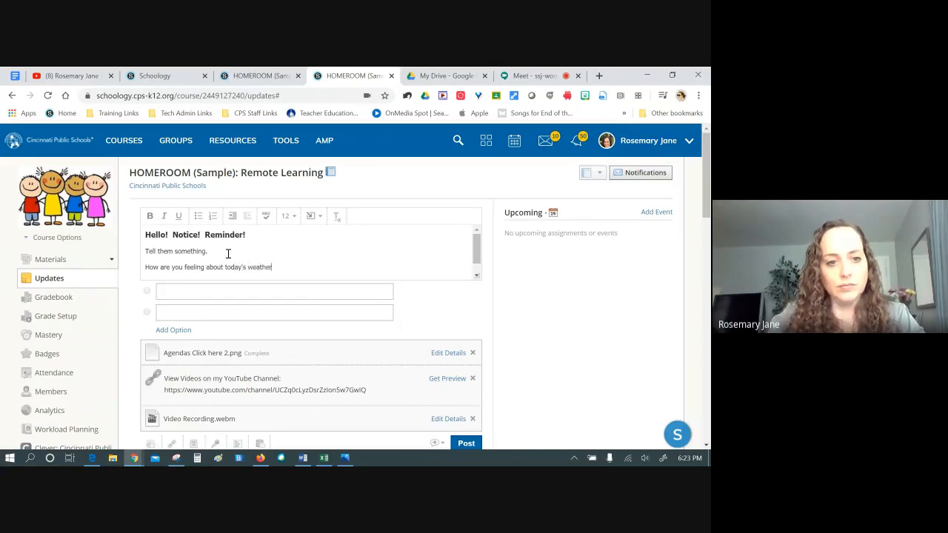
pyautogui.click(229, 291)
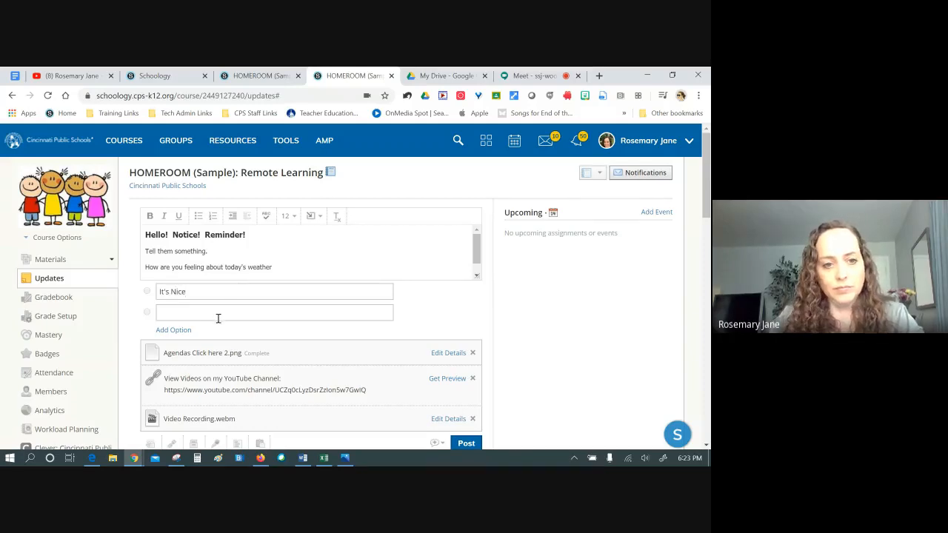
pyautogui.click(228, 309)
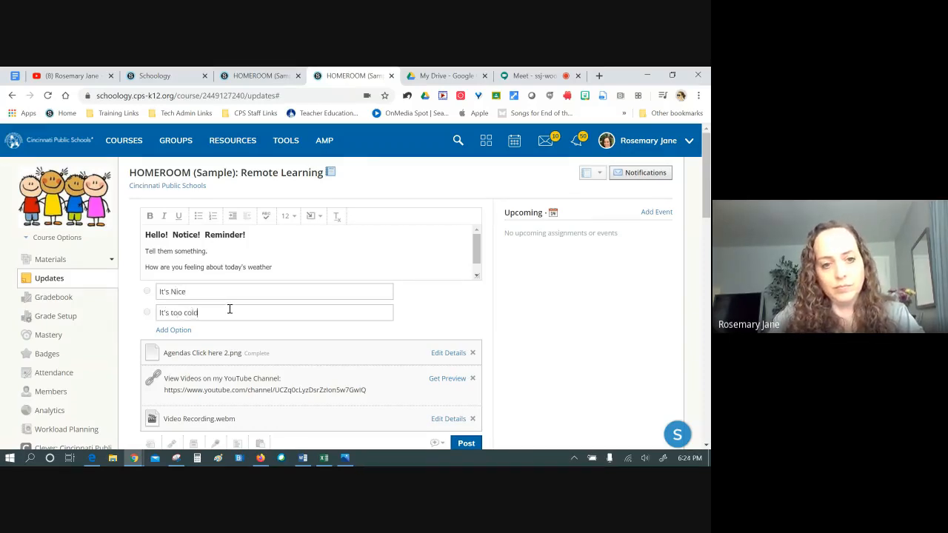
pyautogui.click(186, 330)
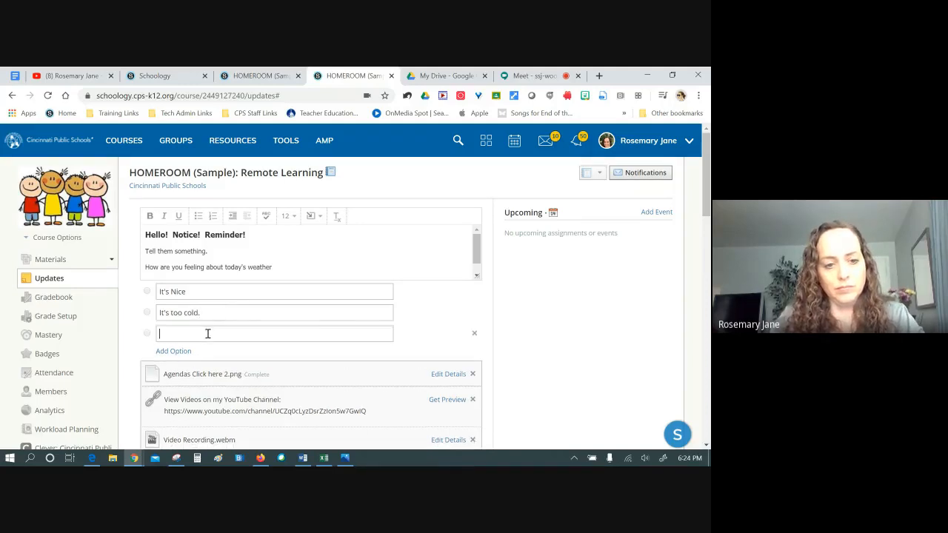
pyautogui.write("I haven't")
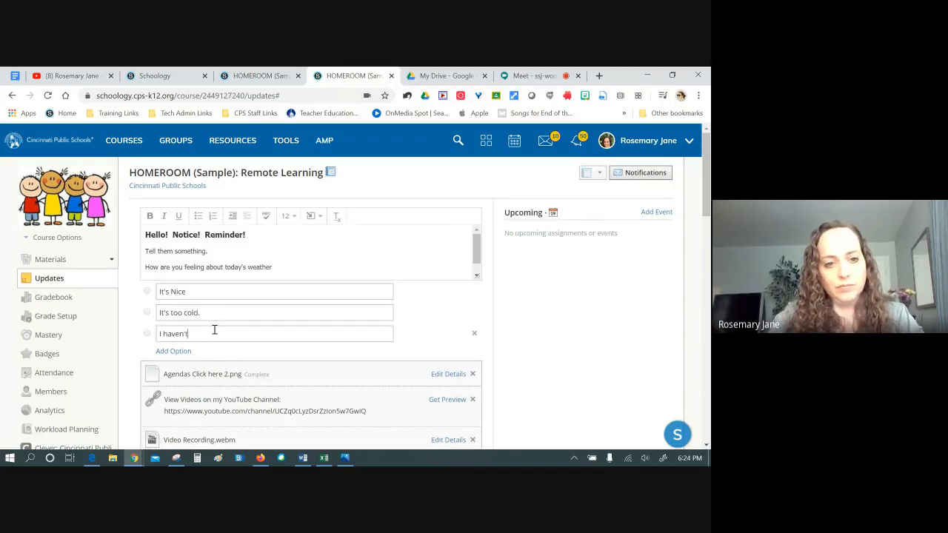
pyautogui.write(' been outside for weeks.')
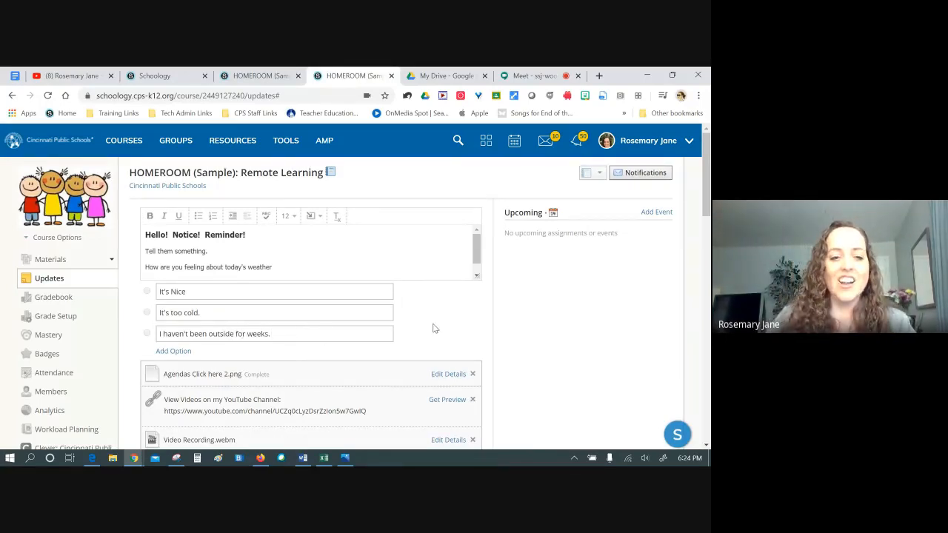
pyautogui.scroll(-1, 433, 328)
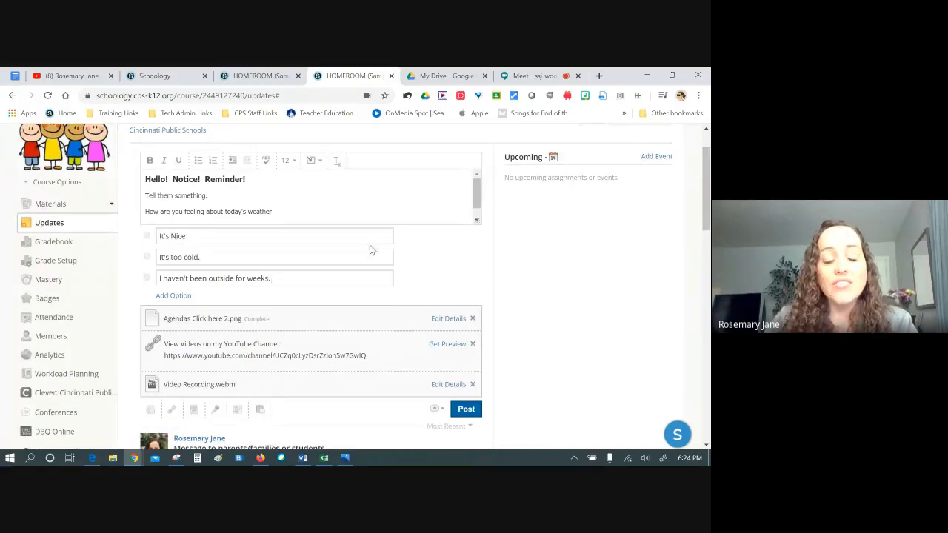
pyautogui.scroll(-1, 422, 252)
# Post the HOMEROOM update, review it in the feed, then go to the Materials page
pyautogui.click(466, 353)
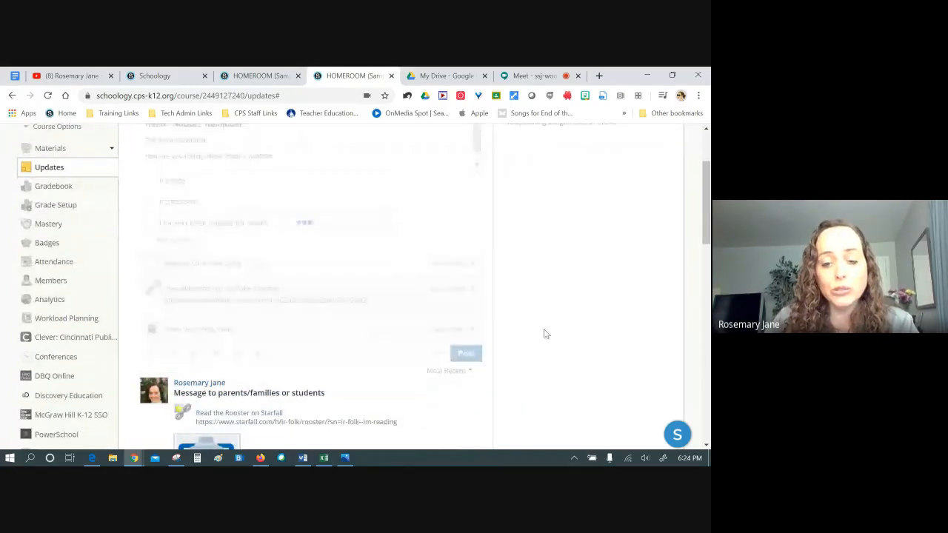
pyautogui.scroll(2, 500, 340)
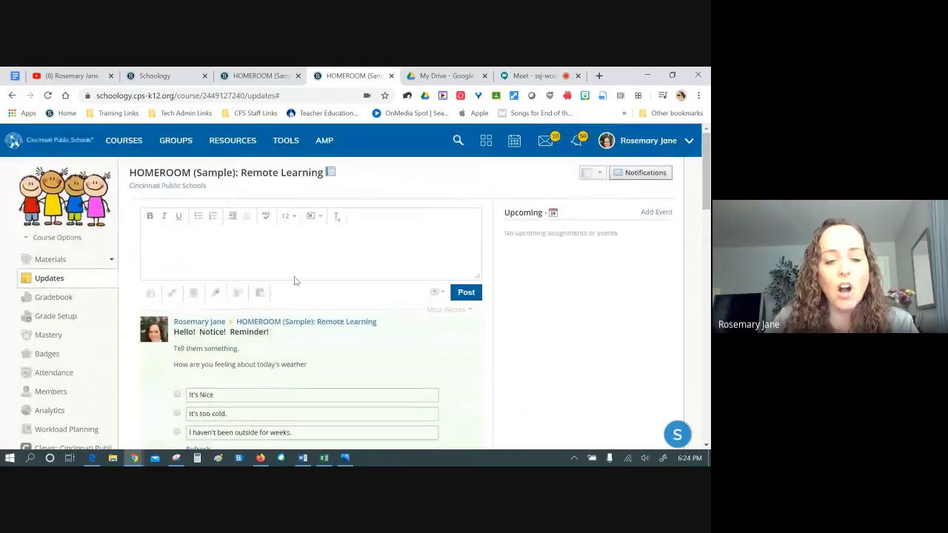
pyautogui.scroll(-2, 268, 341)
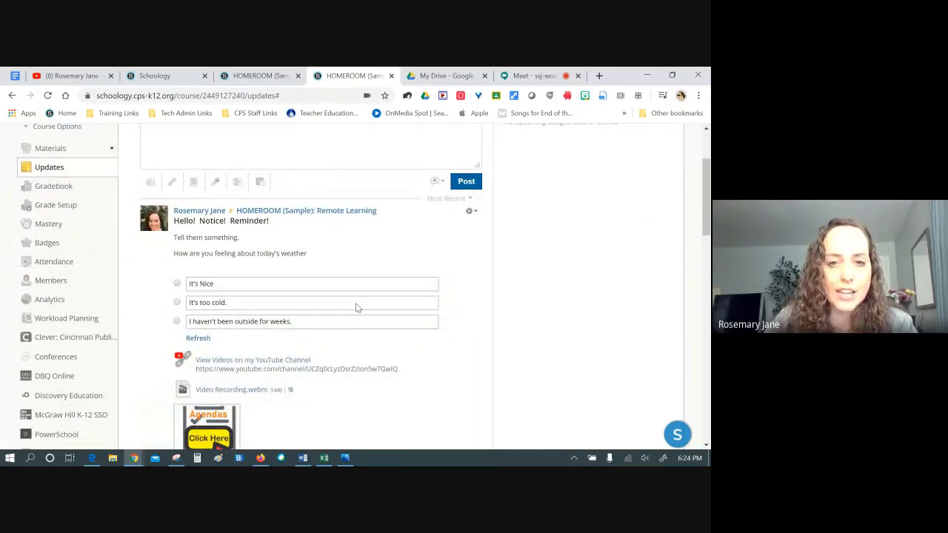
pyautogui.scroll(-5, 474, 352)
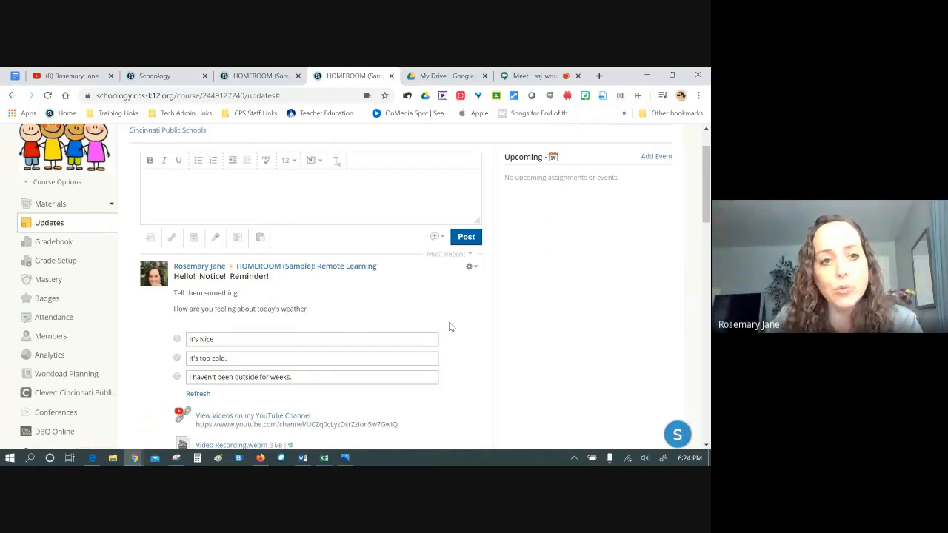
pyautogui.scroll(1, 450, 327)
pyautogui.click(57, 259)
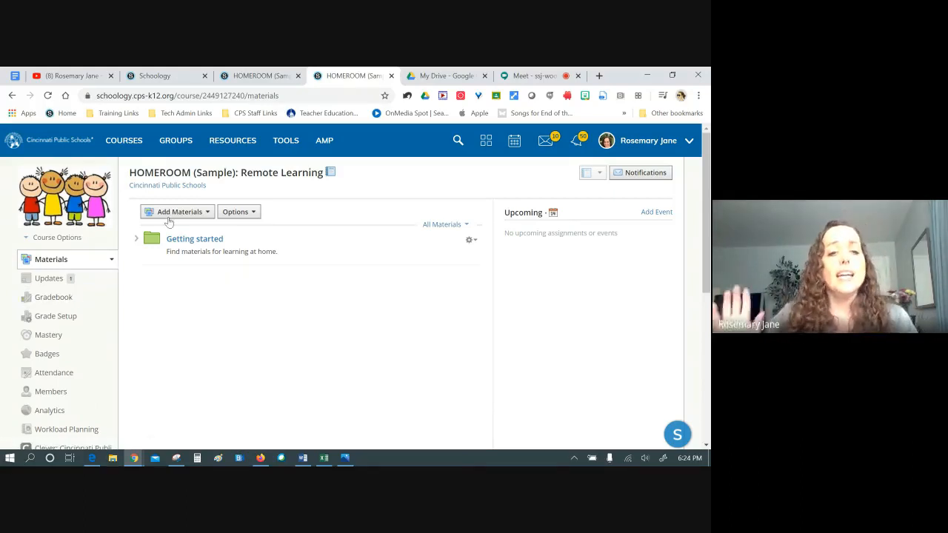
# Review the HOMEROOM course info under Course Options > Edit Info, then return to the course
pyautogui.click(44, 280)
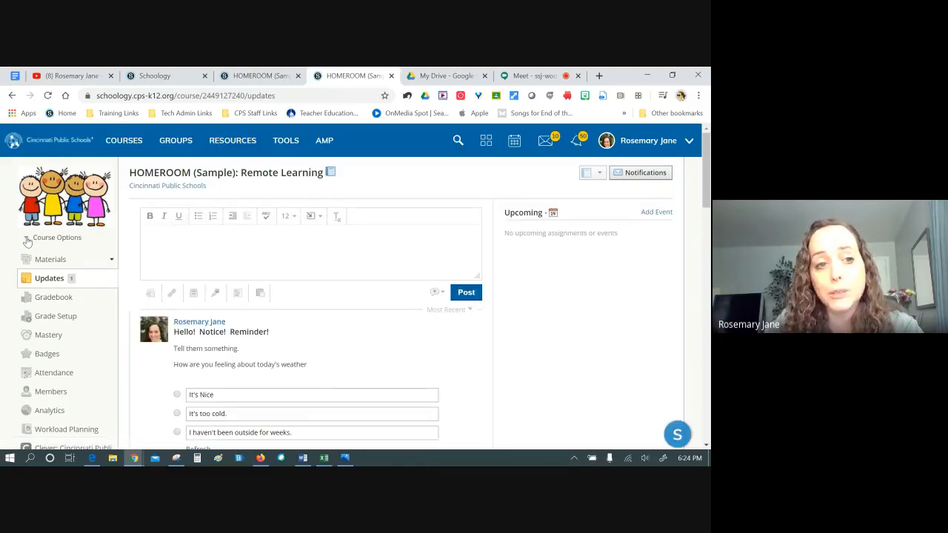
pyautogui.click(27, 240)
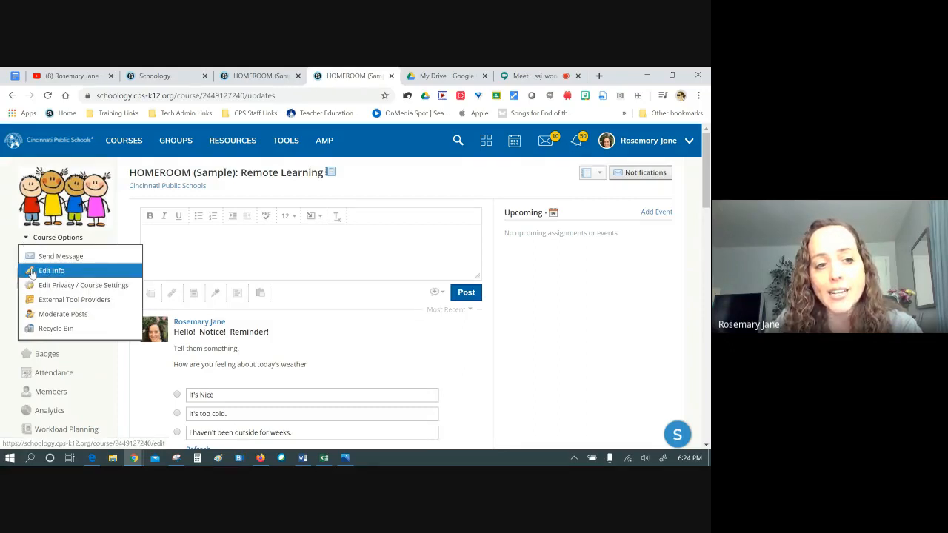
pyautogui.click(31, 270)
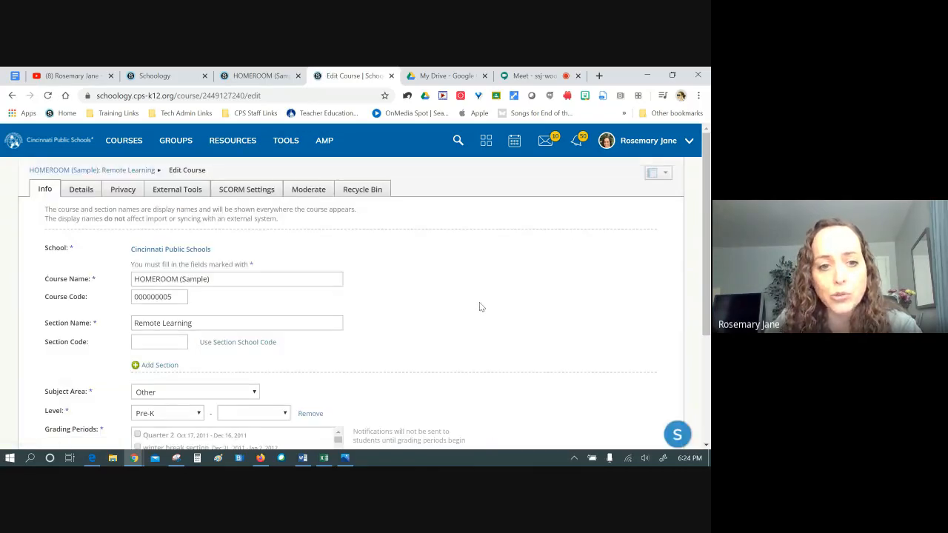
pyautogui.scroll(-3, 478, 303)
pyautogui.scroll(5, 479, 307)
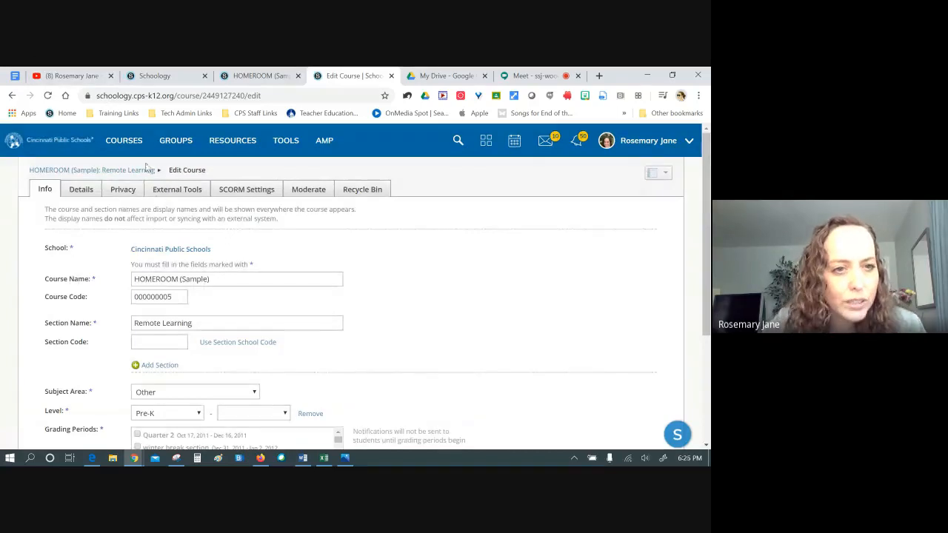
pyautogui.click(146, 169)
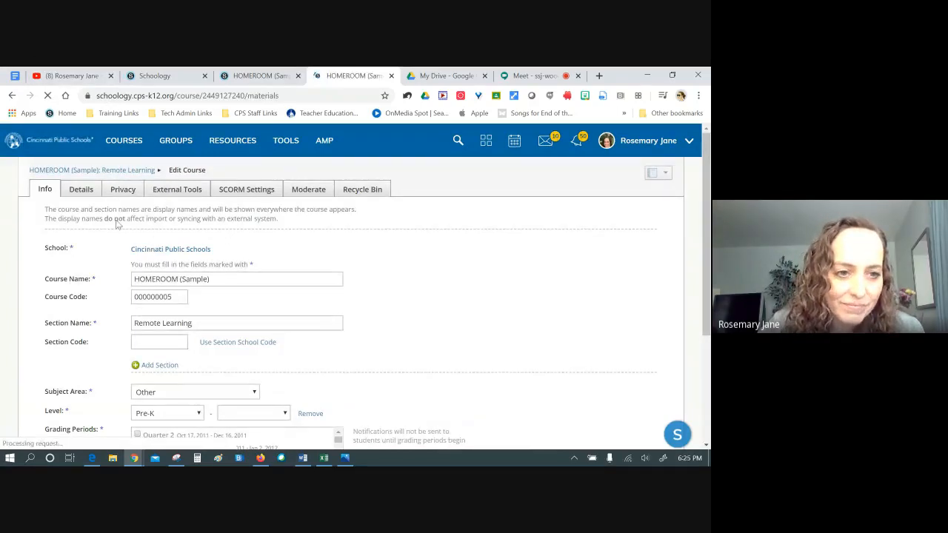
pyautogui.click(58, 237)
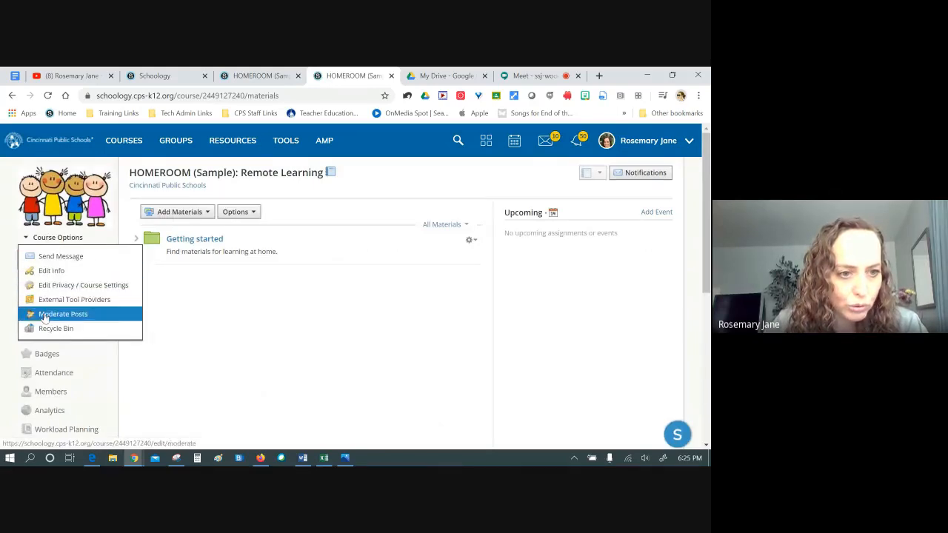
# Set the HOMEROOM default landing page to Updates, save, and reopen the course to check
pyautogui.click(94, 288)
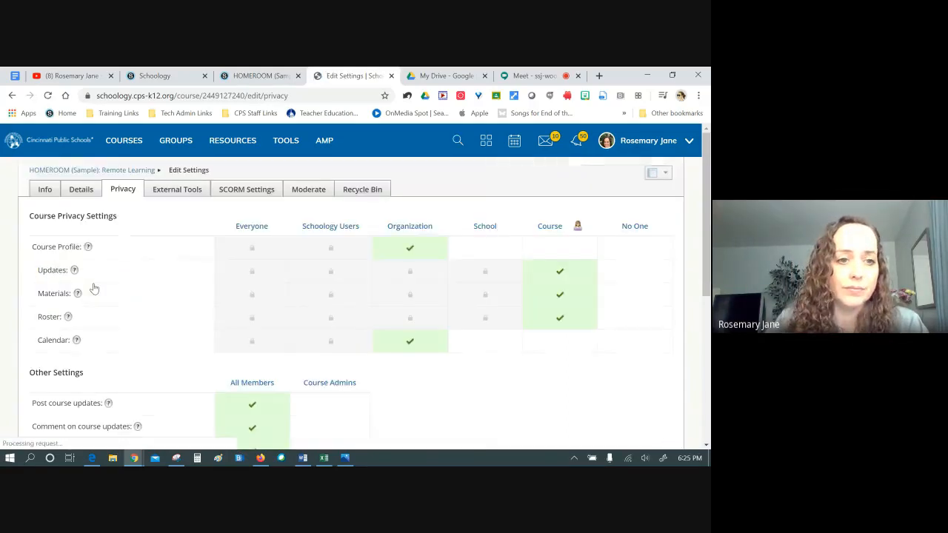
pyautogui.scroll(-5, 105, 234)
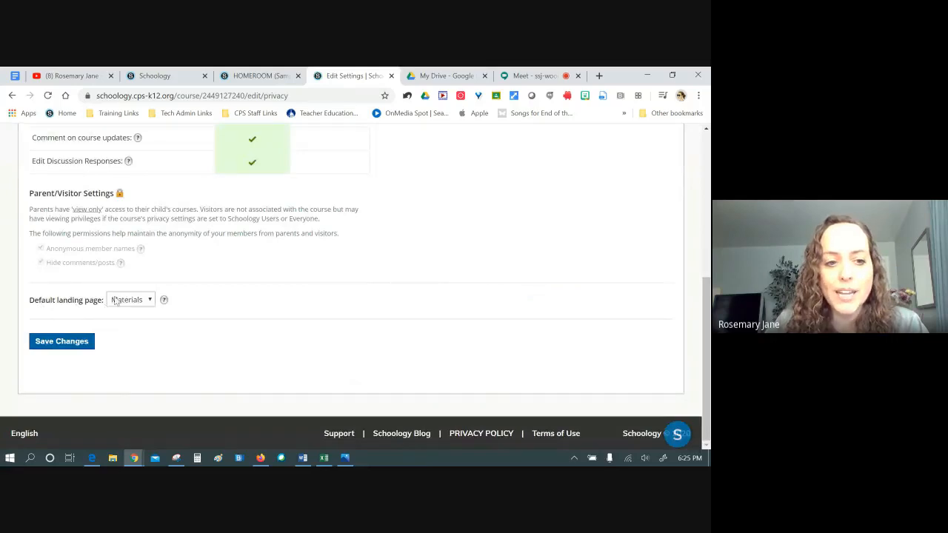
pyautogui.click(145, 301)
pyautogui.click(132, 322)
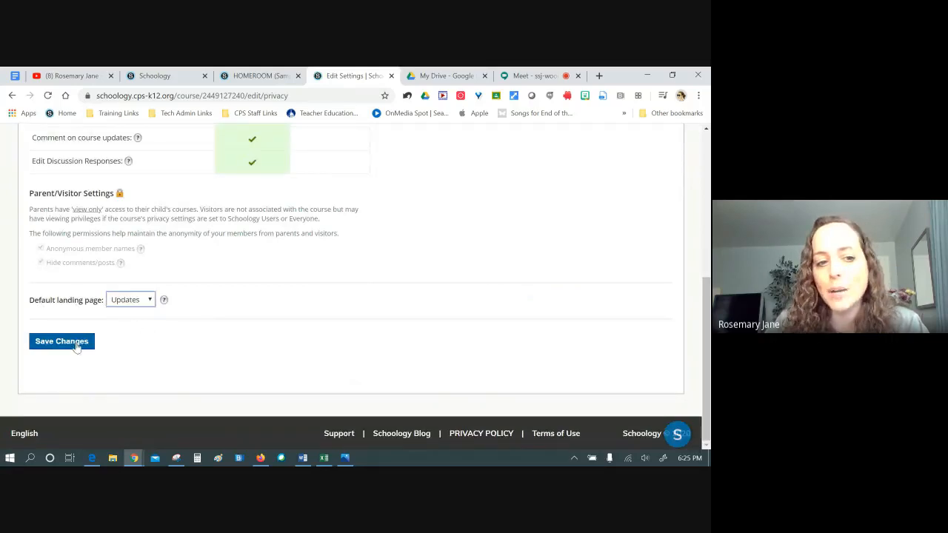
pyautogui.click(50, 345)
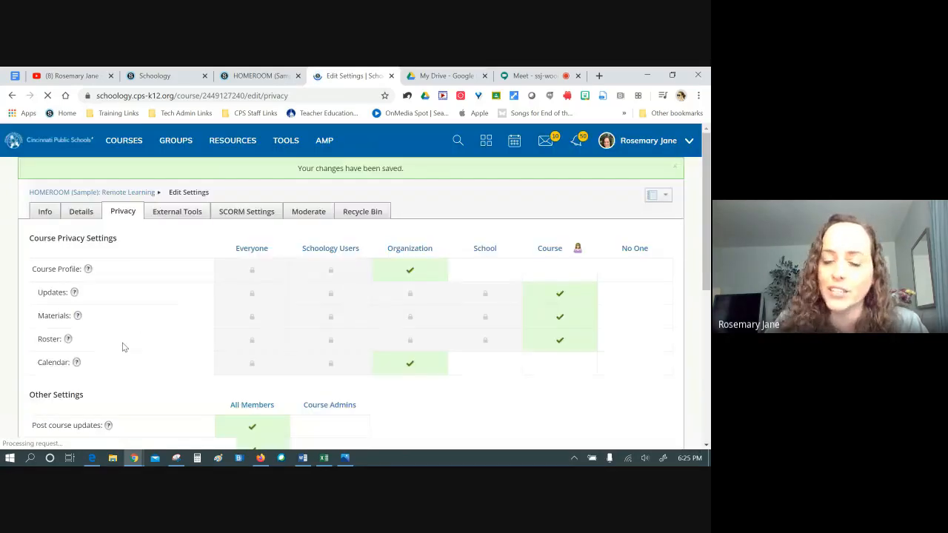
pyautogui.click(111, 192)
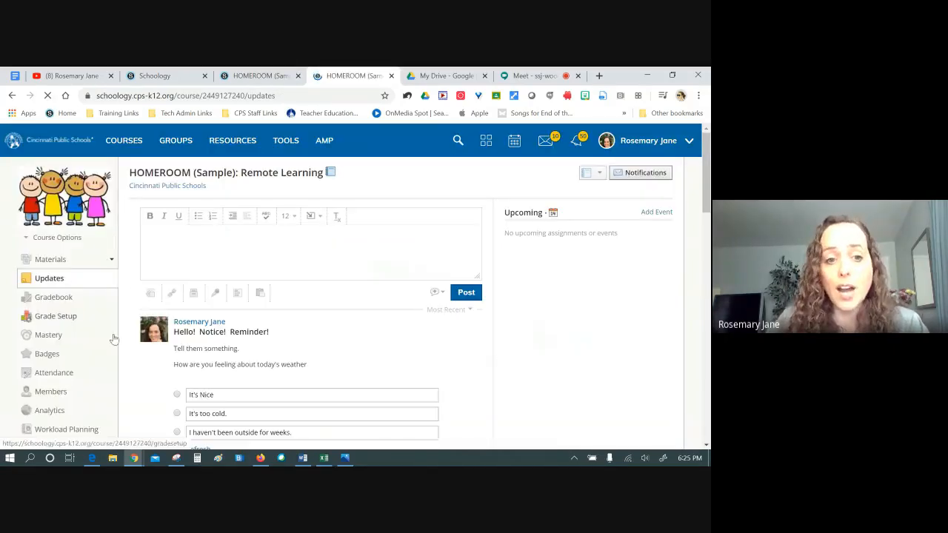
pyautogui.scroll(-5, 295, 311)
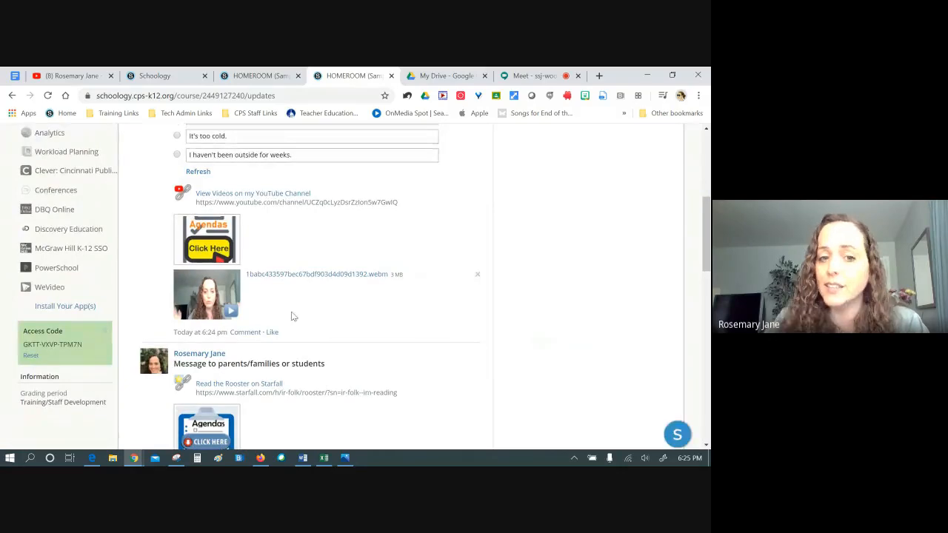
pyautogui.scroll(10, 291, 316)
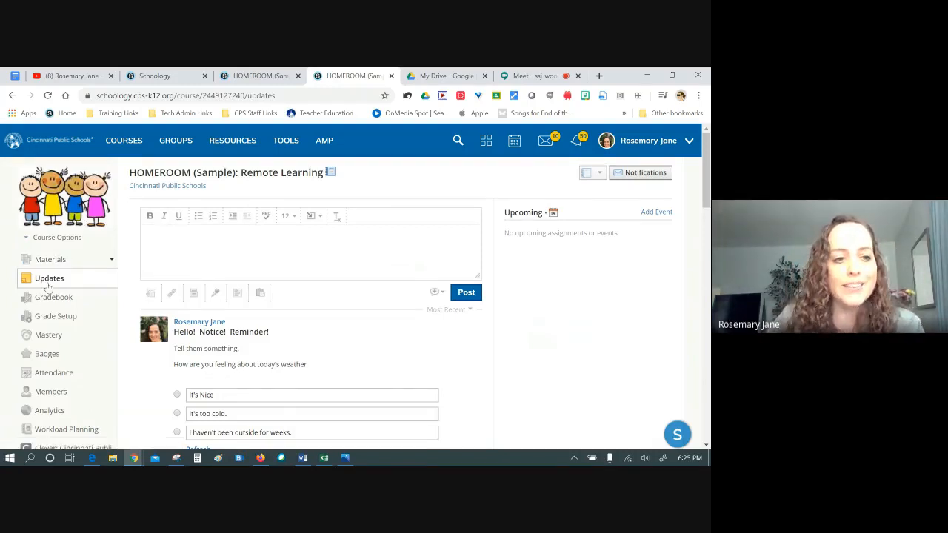
pyautogui.scroll(-8, 271, 249)
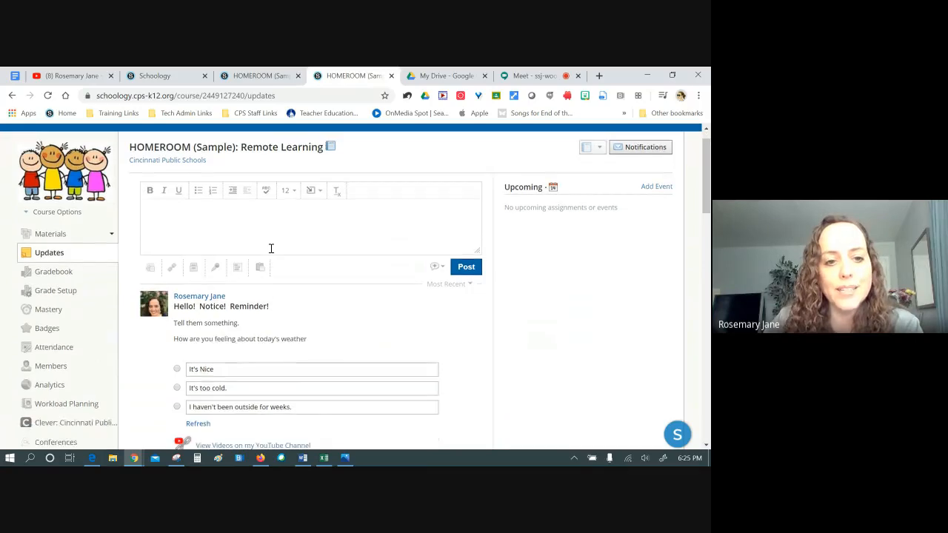
pyautogui.scroll(-2, 264, 248)
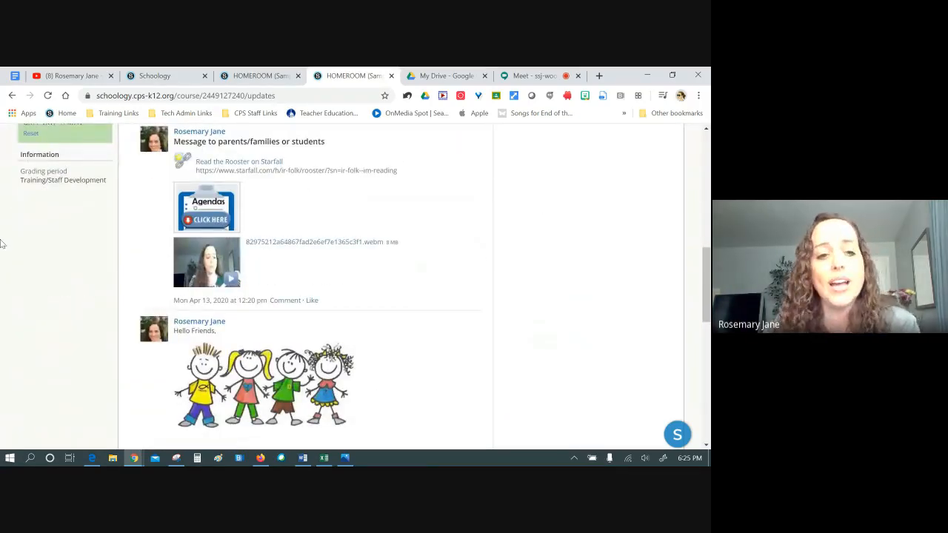
pyautogui.scroll(10, 138, 265)
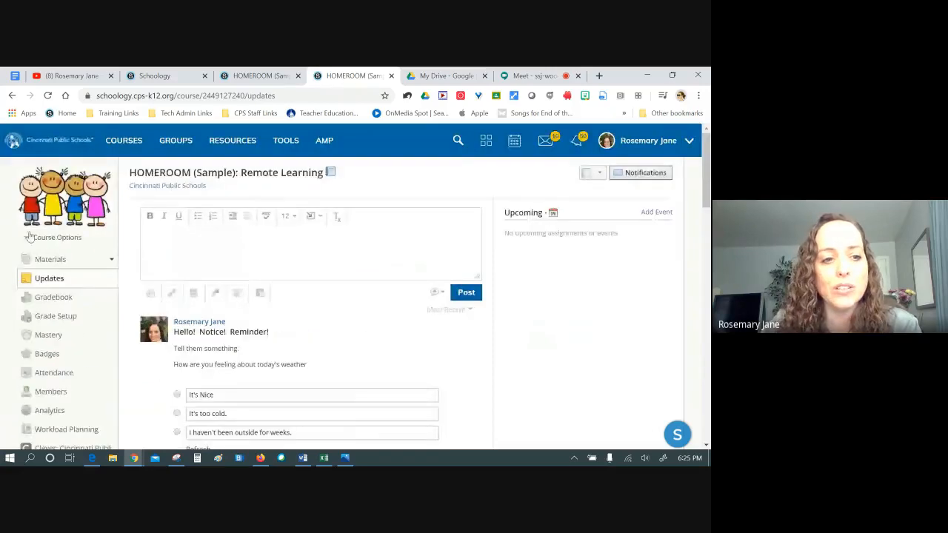
# Change the HOMEROOM default landing page back to Materials in Privacy / Course Settings and save
pyautogui.click(58, 238)
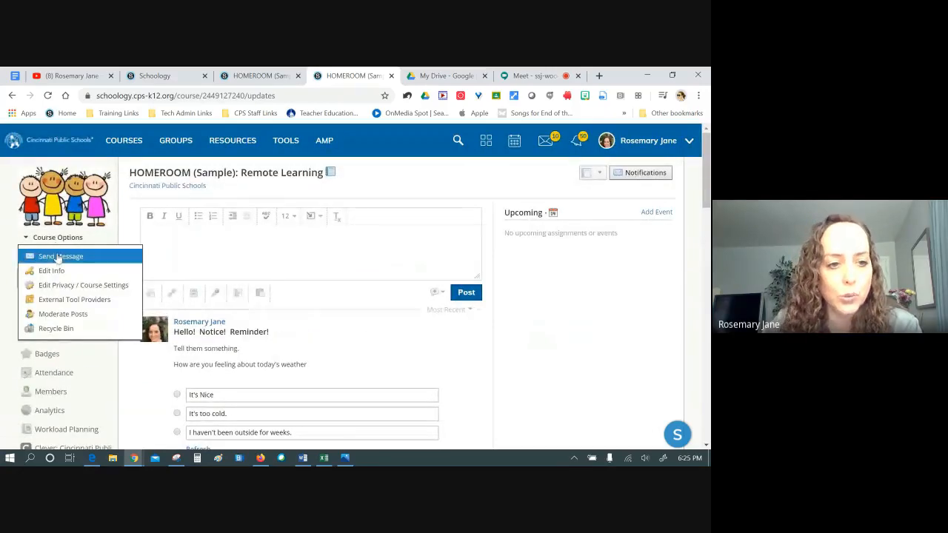
pyautogui.click(56, 286)
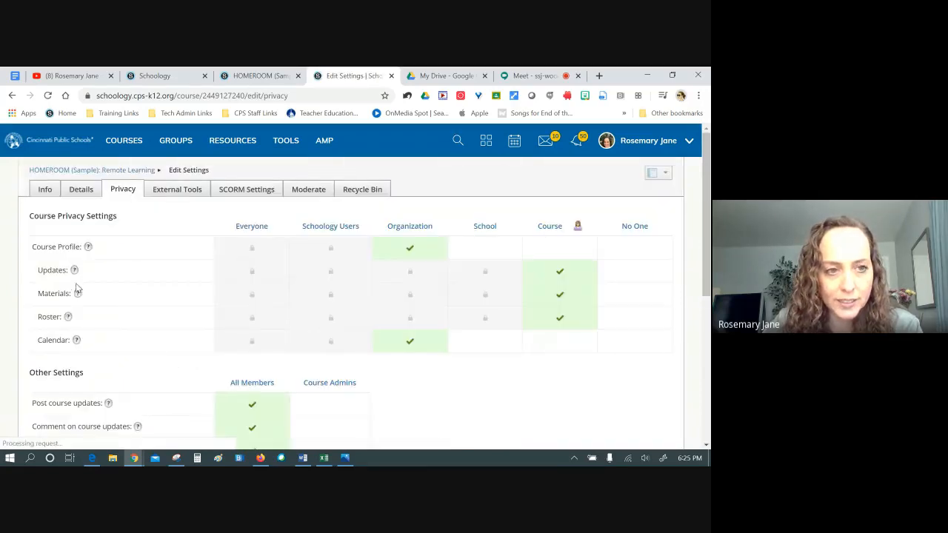
pyautogui.scroll(-5, 77, 289)
pyautogui.click(140, 303)
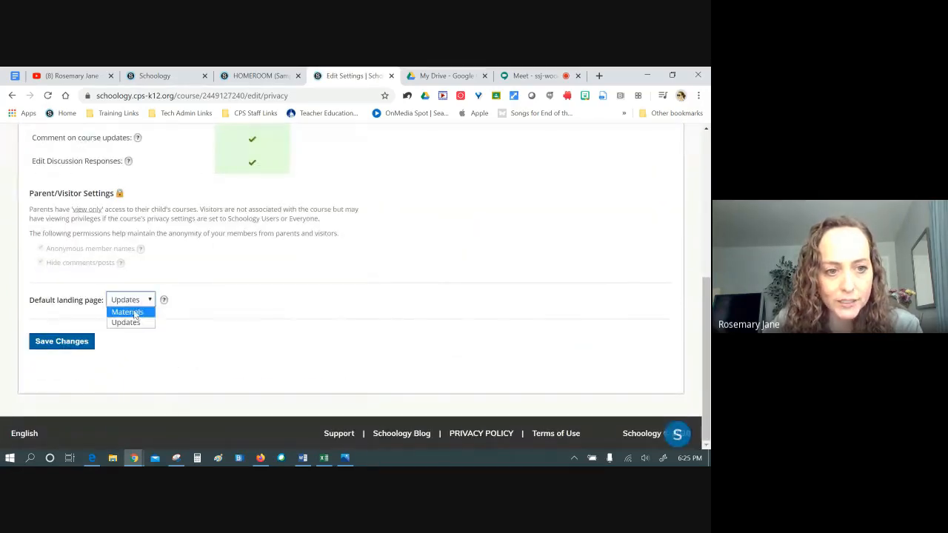
pyautogui.click(135, 319)
pyautogui.click(41, 342)
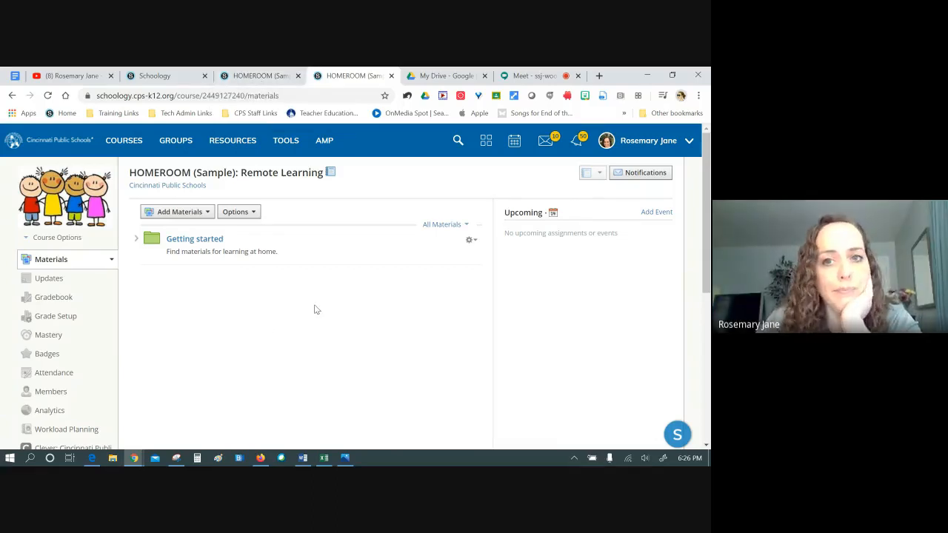
# Close the duplicate HOMEROOM course tab
pyautogui.click(261, 76)
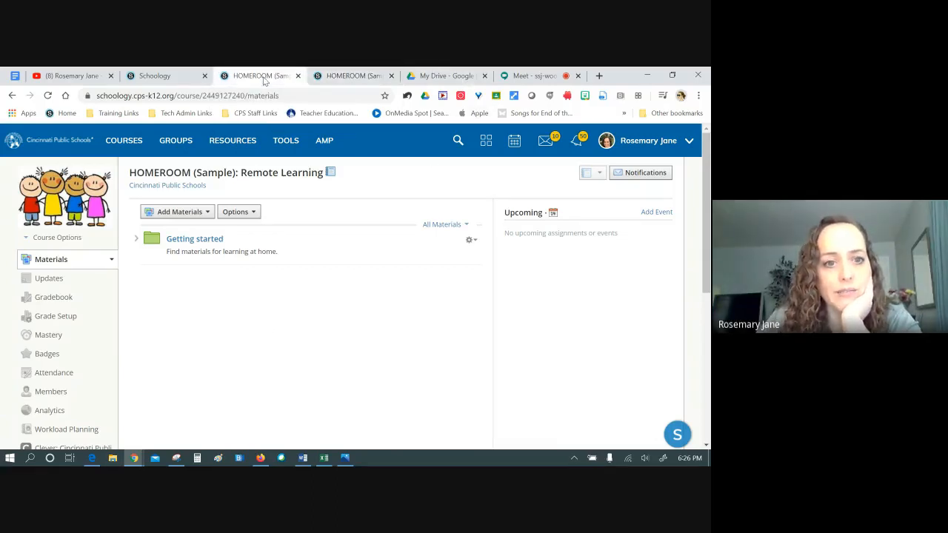
pyautogui.click(185, 77)
pyautogui.click(341, 78)
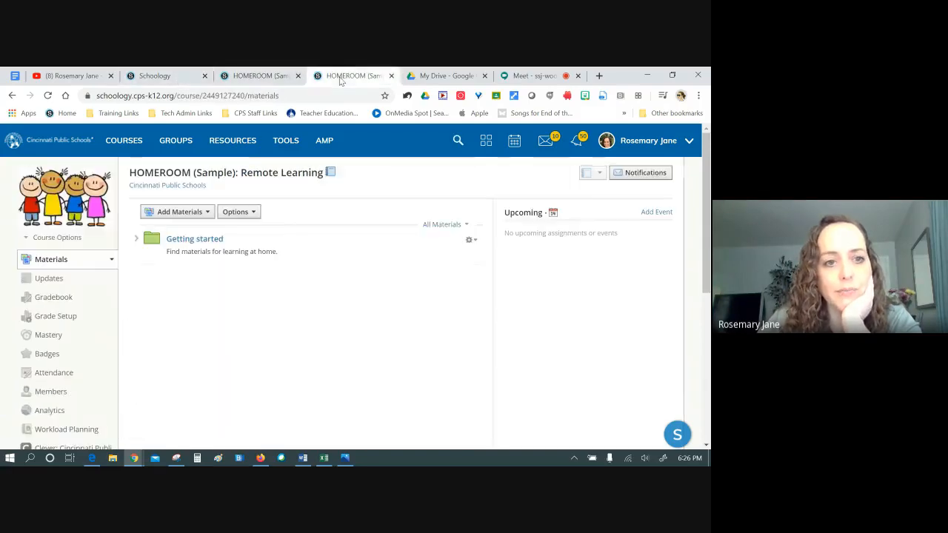
pyautogui.click(390, 76)
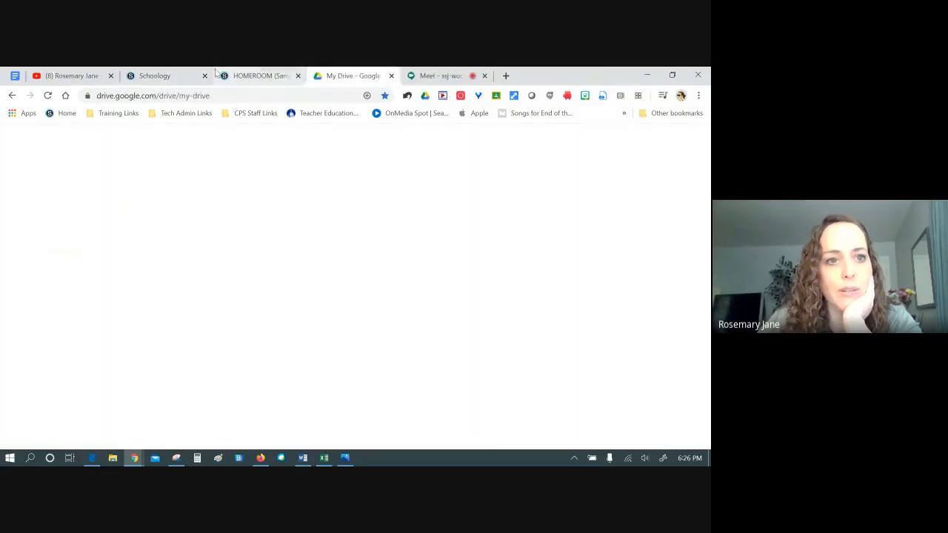
# Return to the HOMEROOM Materials tab and glance at the Getting started folder's actions menu without choosing one
pyautogui.click(161, 76)
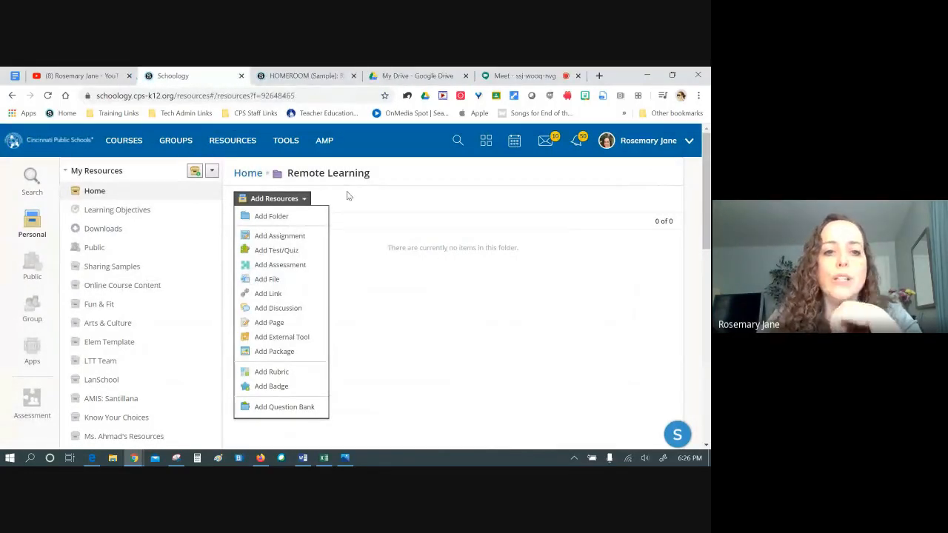
pyautogui.click(316, 79)
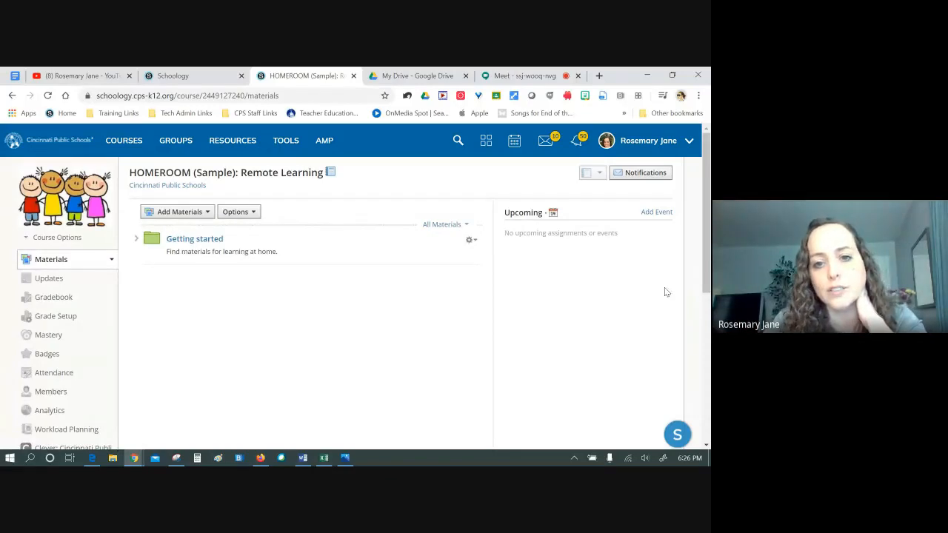
pyautogui.click(470, 240)
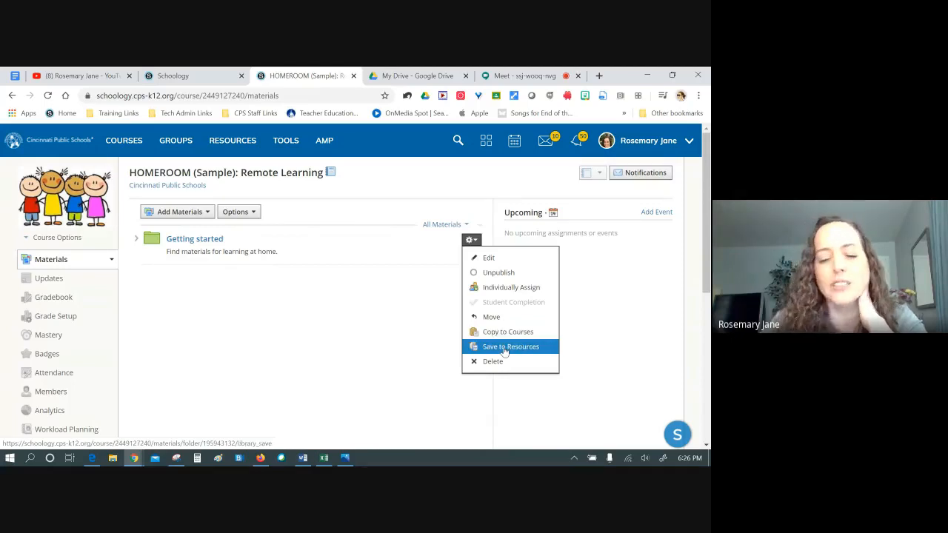
pyautogui.click(324, 283)
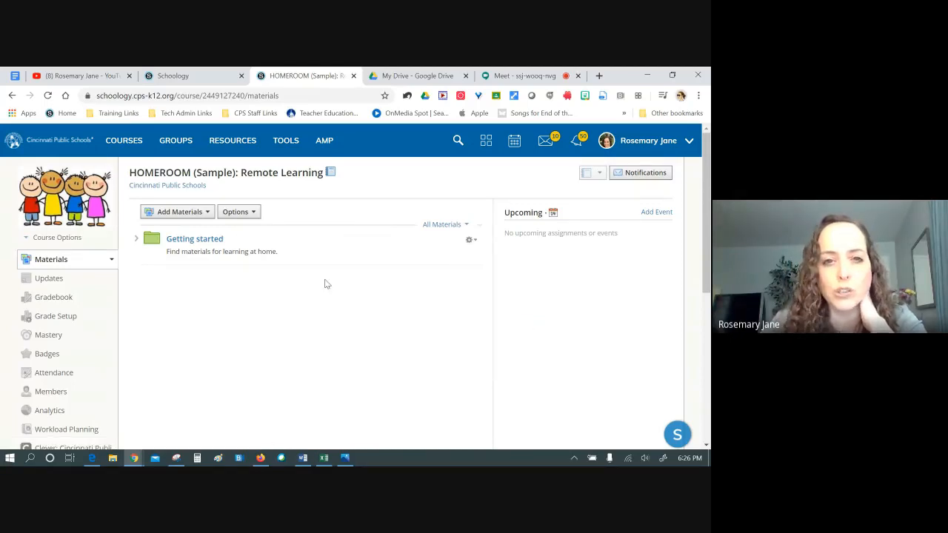
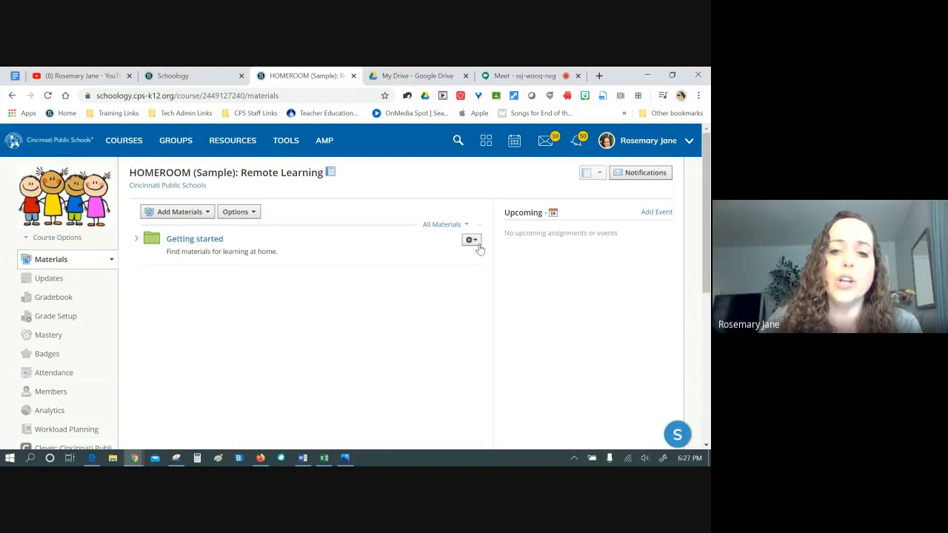
# Save a copy of the Getting started folder into the Remote Learning resources folder
pyautogui.click(185, 78)
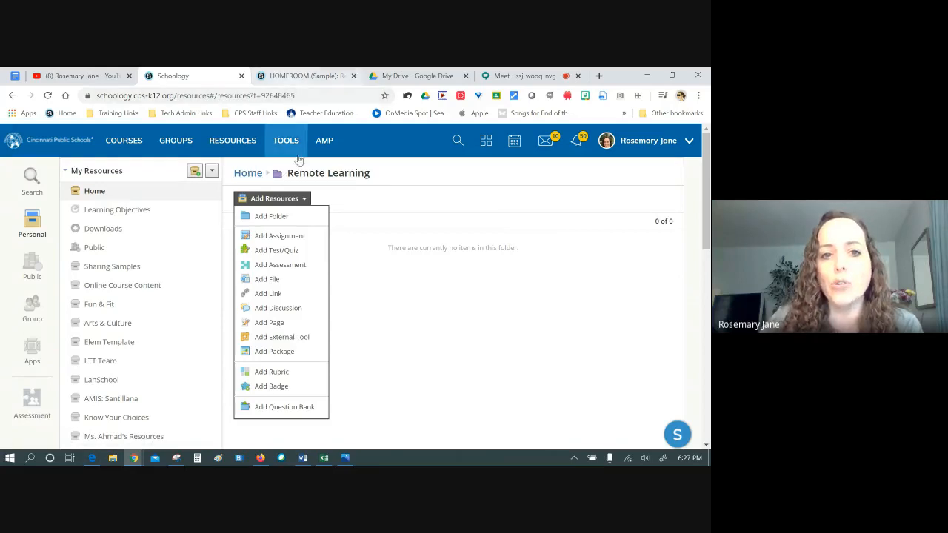
pyautogui.click(316, 76)
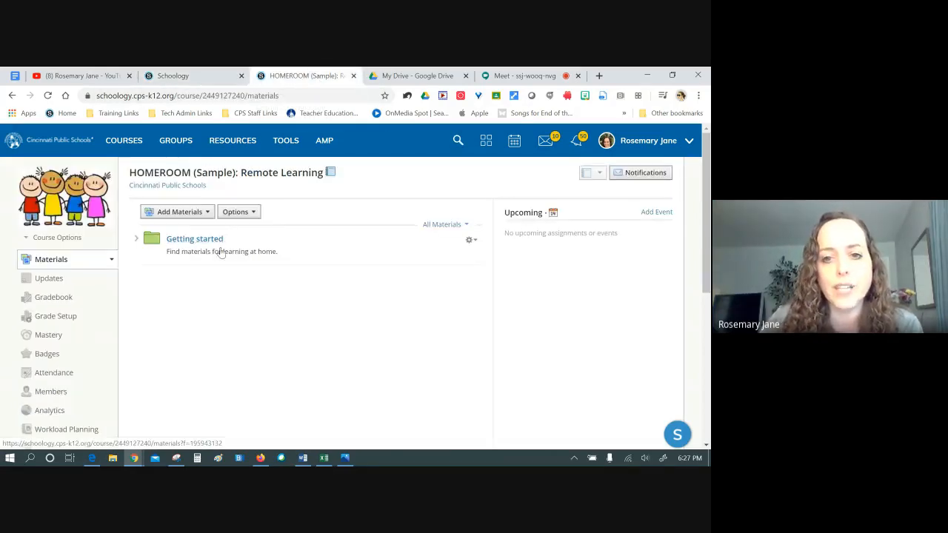
pyautogui.click(471, 240)
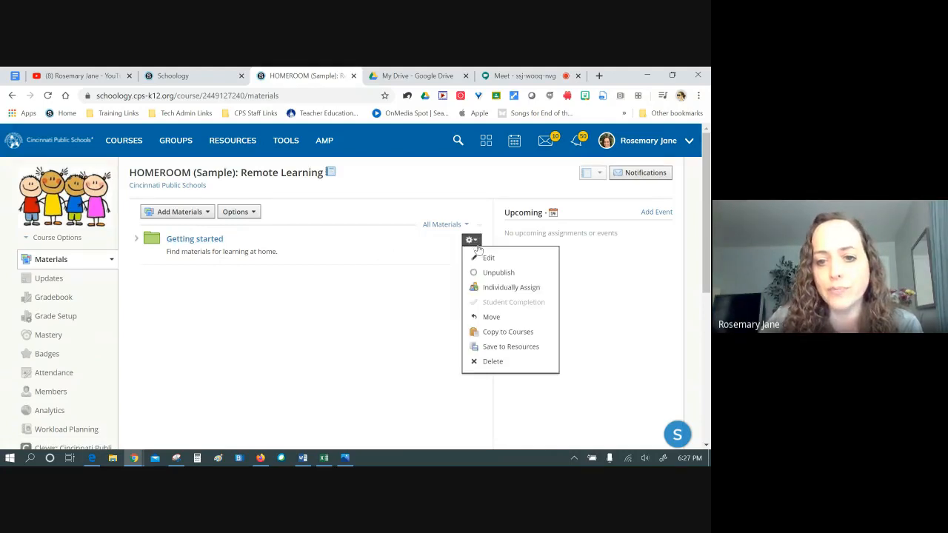
pyautogui.click(495, 344)
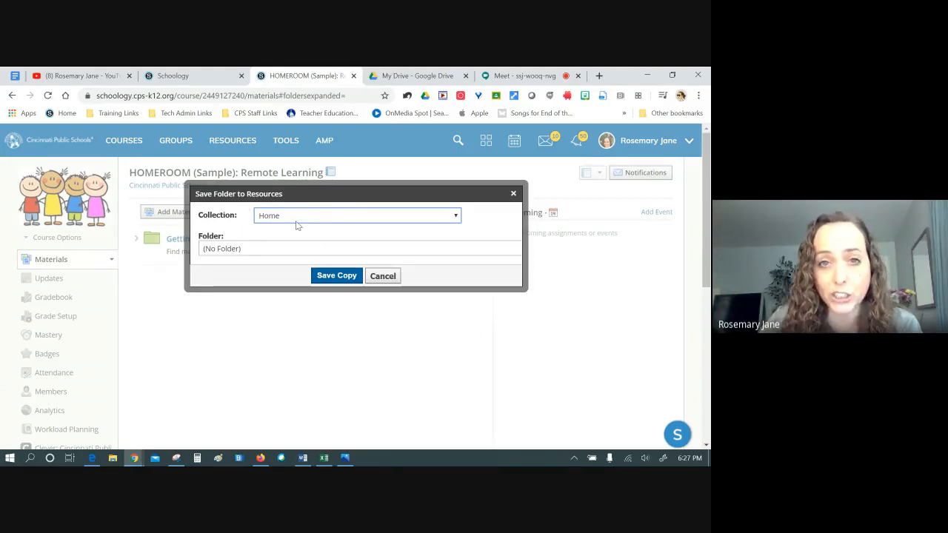
pyautogui.click(258, 248)
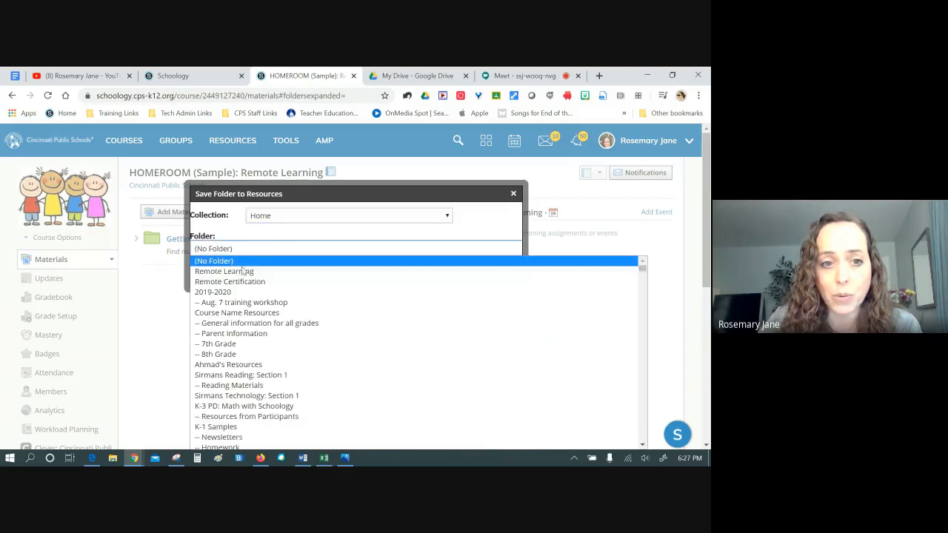
pyautogui.click(233, 271)
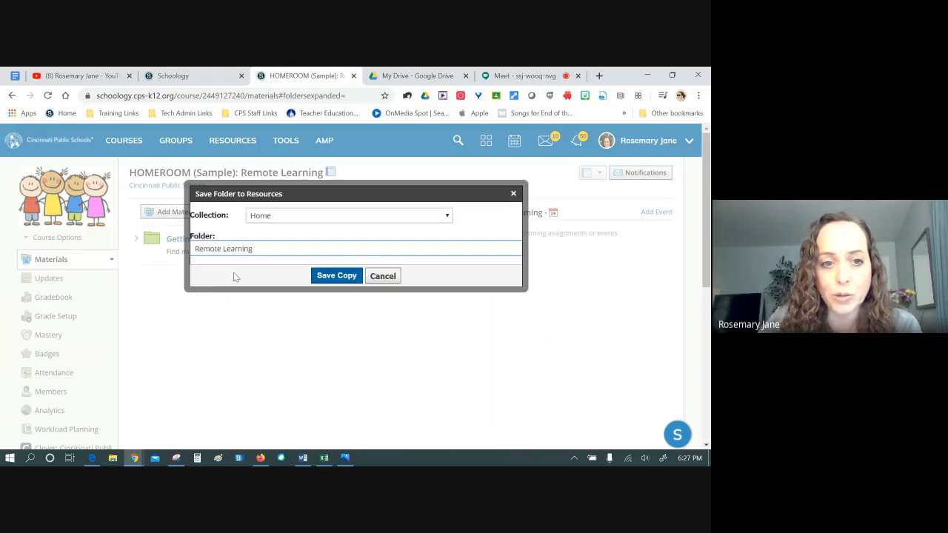
pyautogui.click(337, 276)
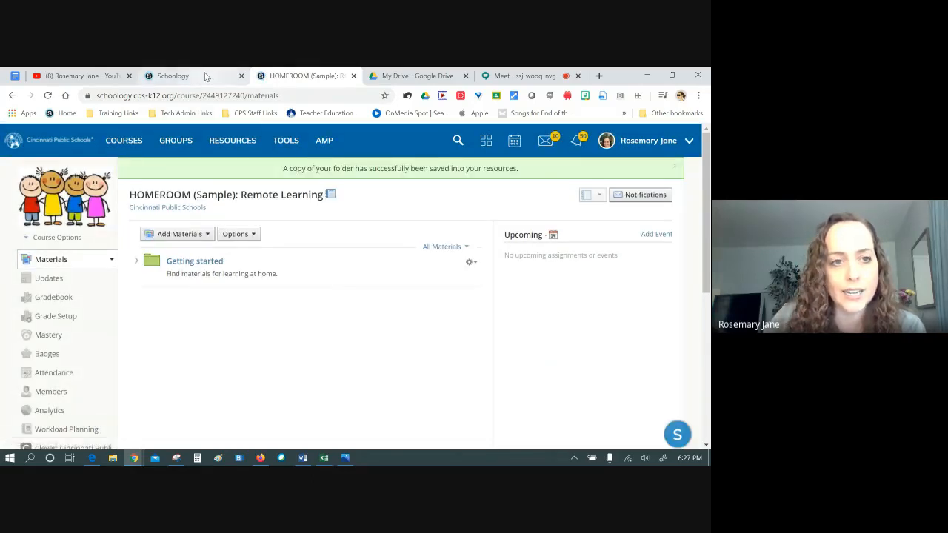
# Reload personal resources and open the saved Getting started folder copy
pyautogui.click(196, 76)
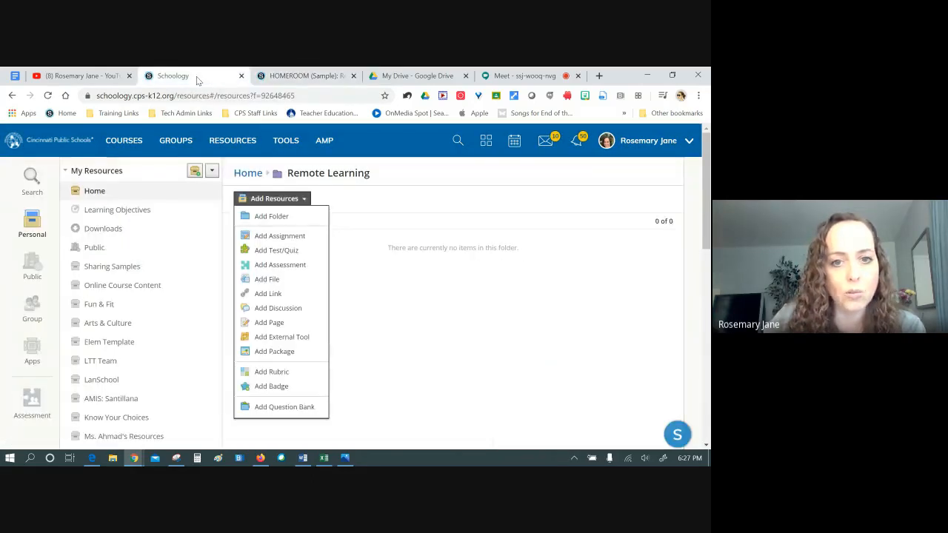
pyautogui.click(48, 95)
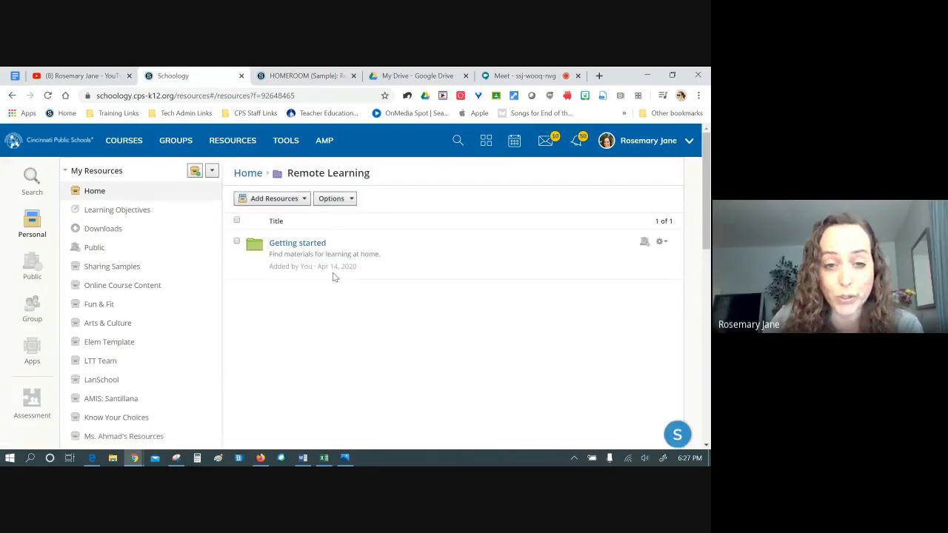
pyautogui.click(307, 77)
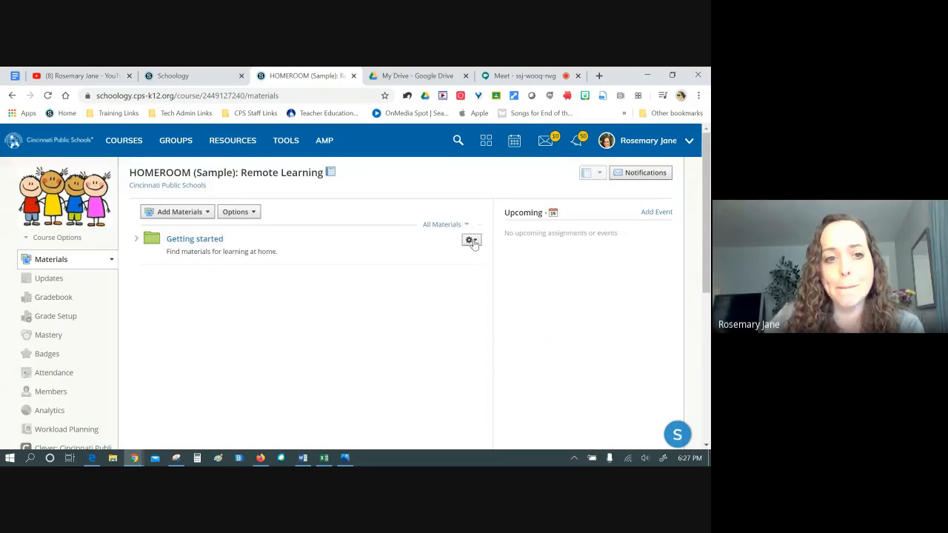
pyautogui.click(471, 241)
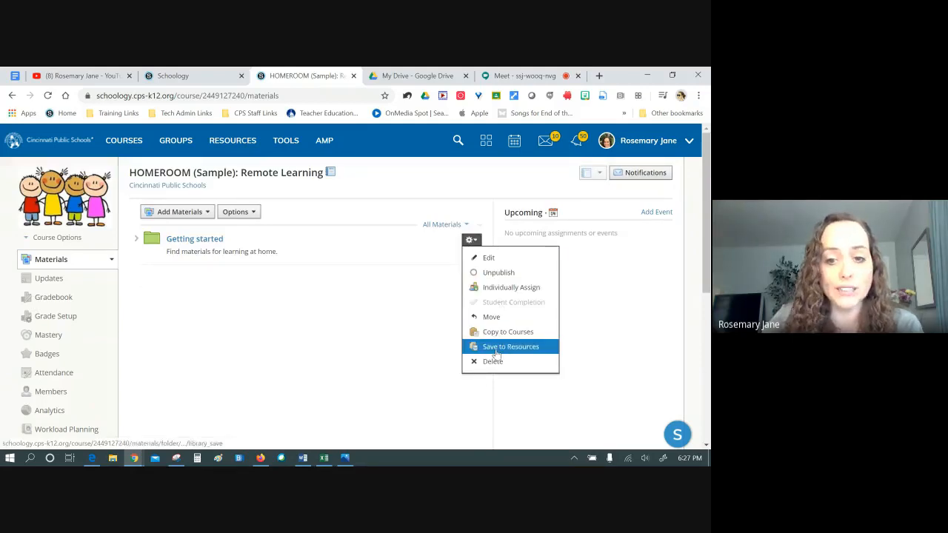
pyautogui.click(496, 346)
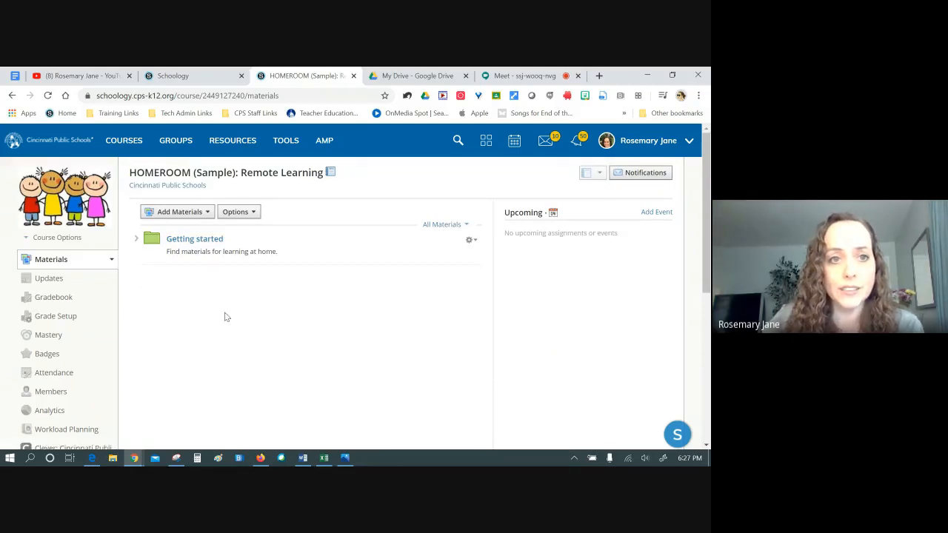
pyautogui.click(172, 75)
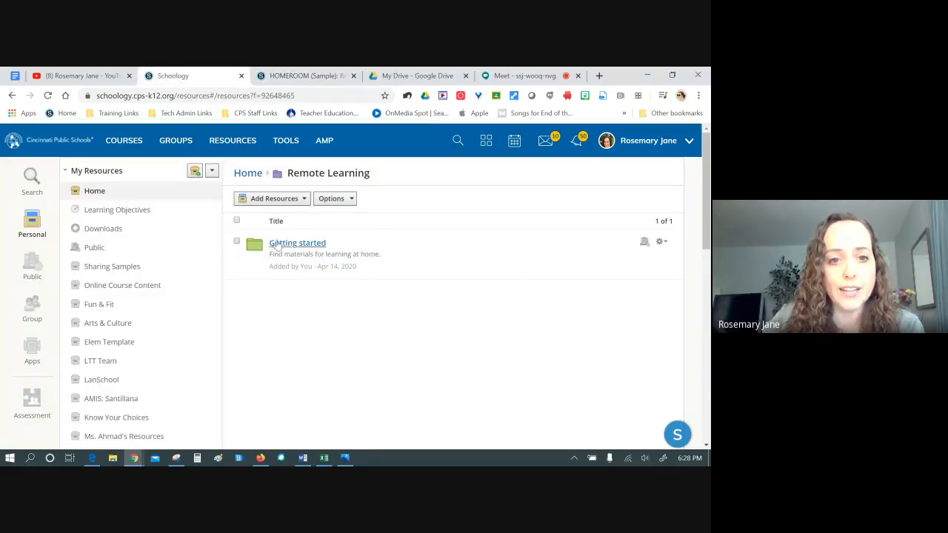
pyautogui.click(289, 244)
# Start a new discussion in the Getting started folder titled 'Read & Respond'
pyautogui.click(284, 200)
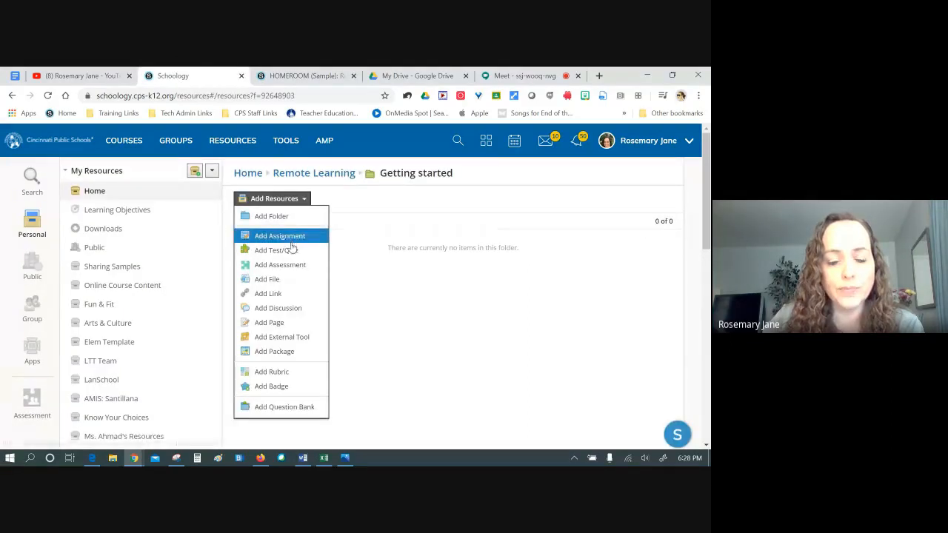
pyautogui.click(277, 308)
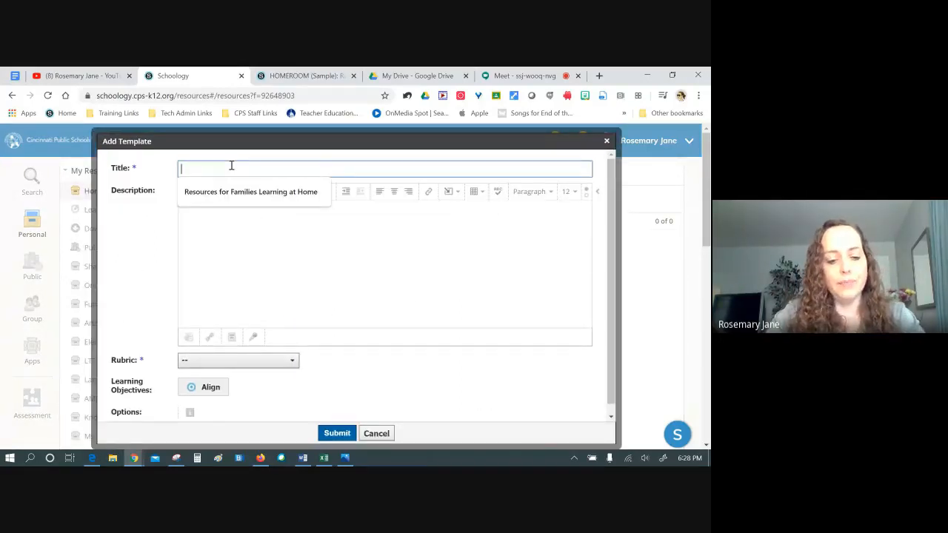
pyautogui.write('Read & Respond')
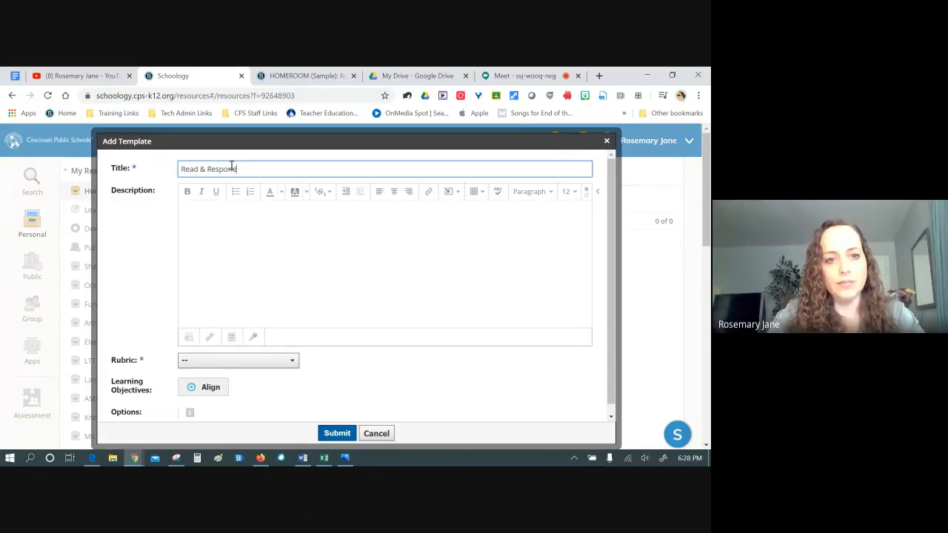
pyautogui.click(226, 227)
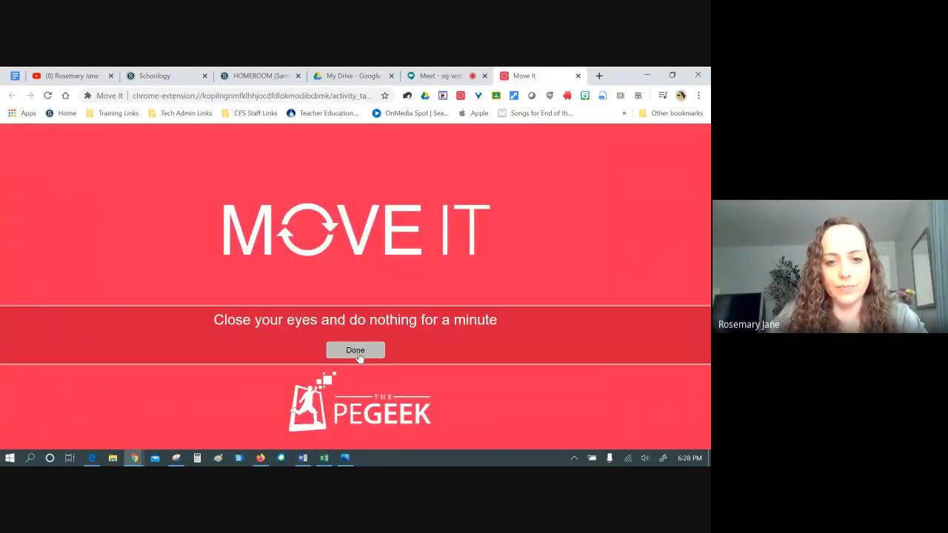
pyautogui.click(358, 352)
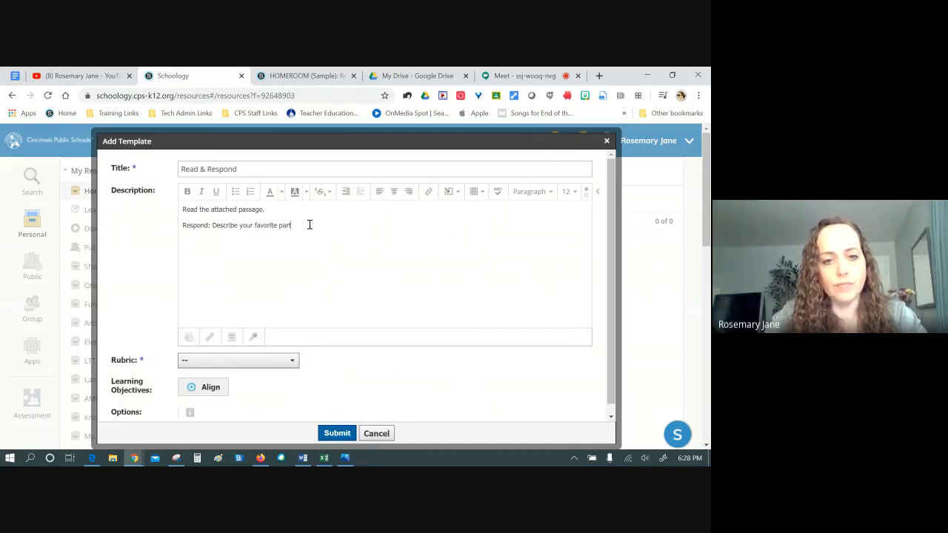
# Write the description asking for students' favorite part of the story, then submit the template
pyautogui.write('this')
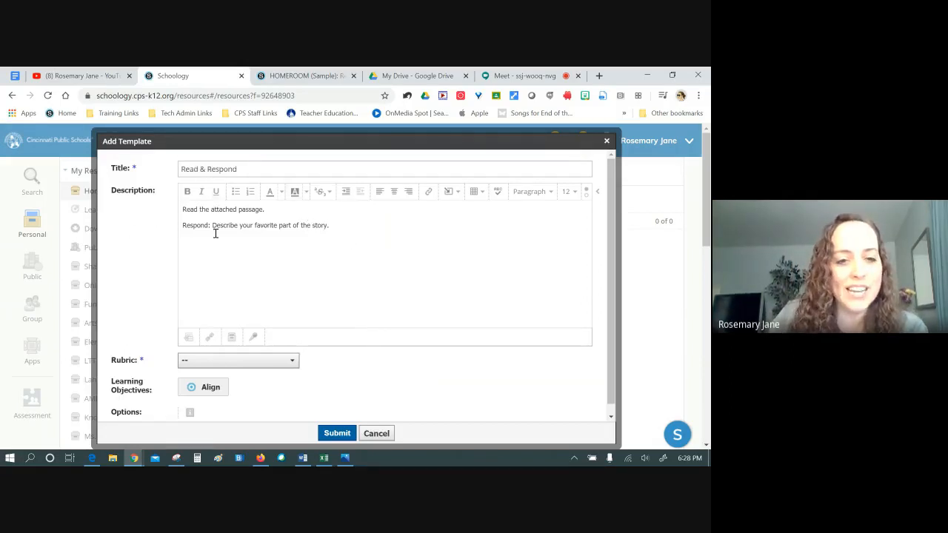
pyautogui.click(189, 337)
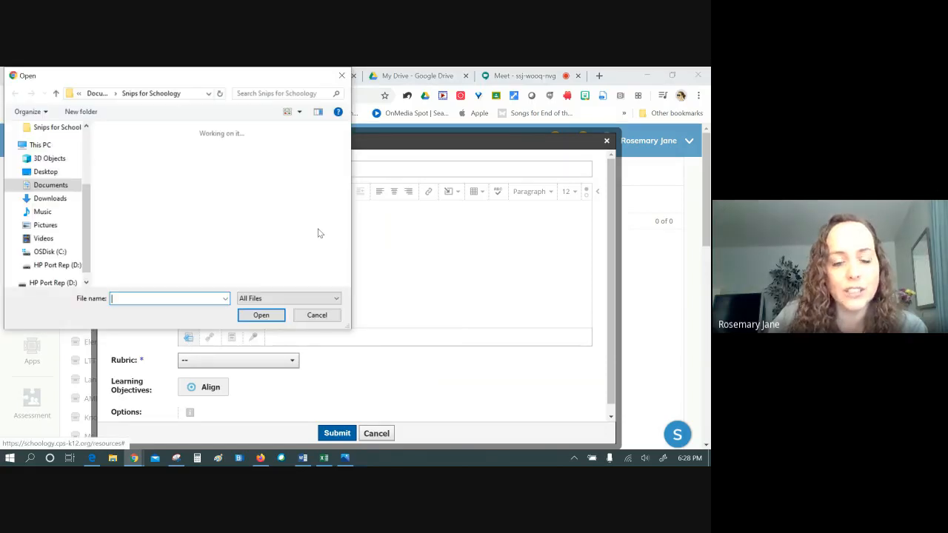
pyautogui.click(340, 76)
pyautogui.scroll(-1, 400, 272)
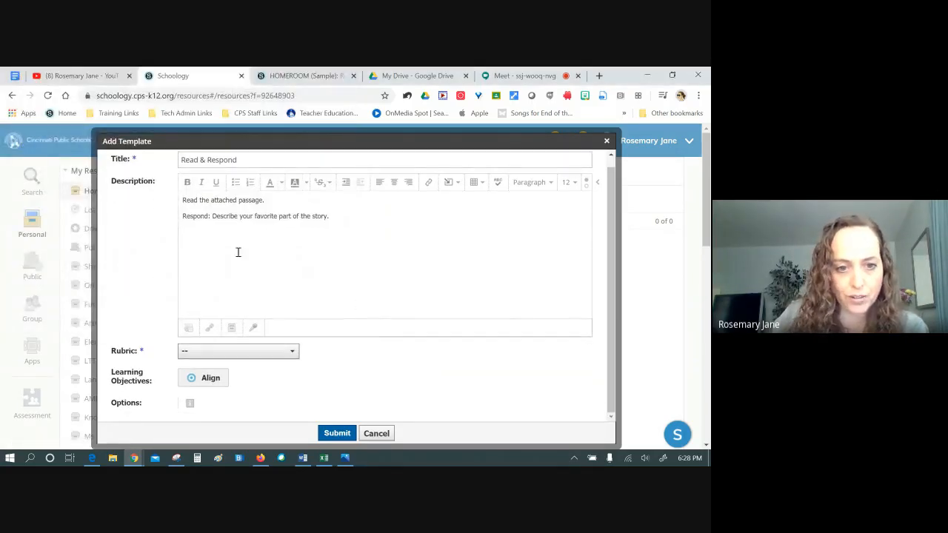
pyautogui.click(338, 434)
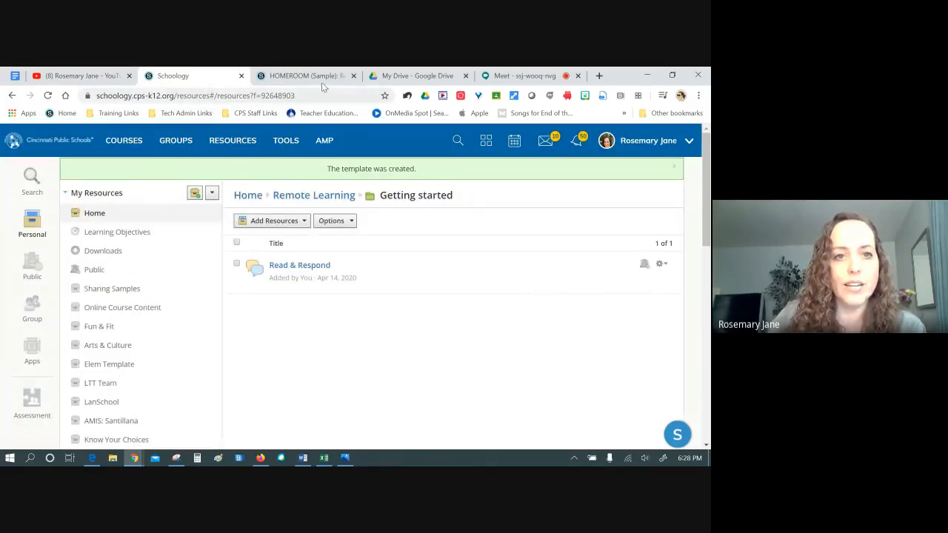
# Open the Add to Course option for the Read & Respond template
pyautogui.click(329, 77)
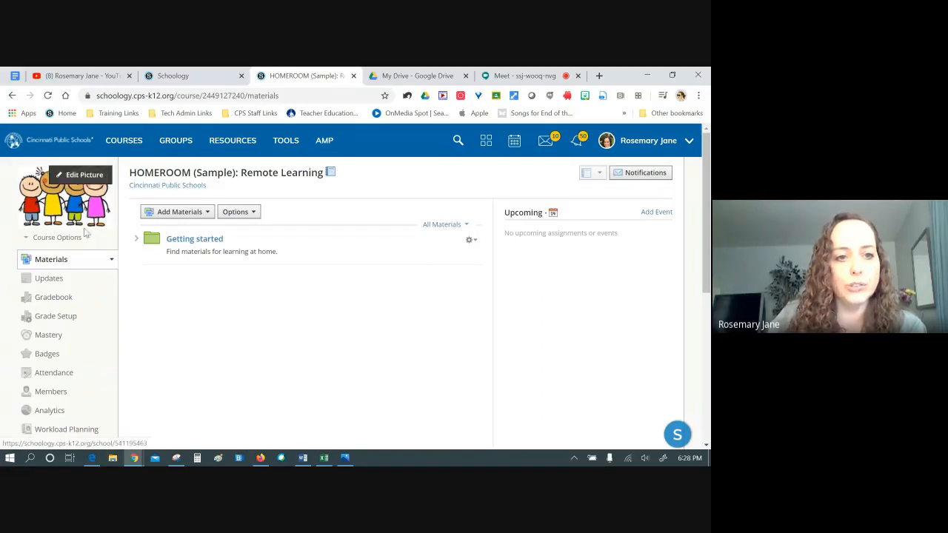
pyautogui.click(205, 77)
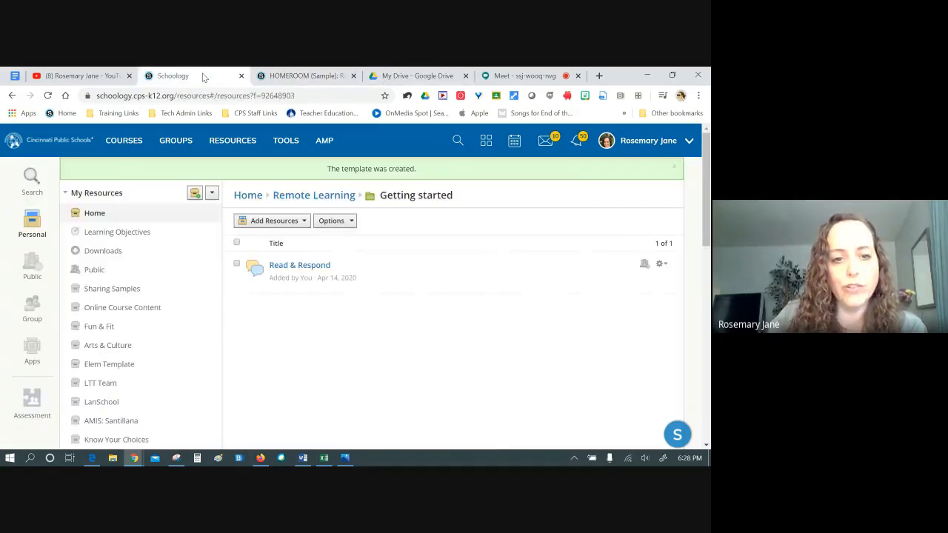
pyautogui.click(662, 265)
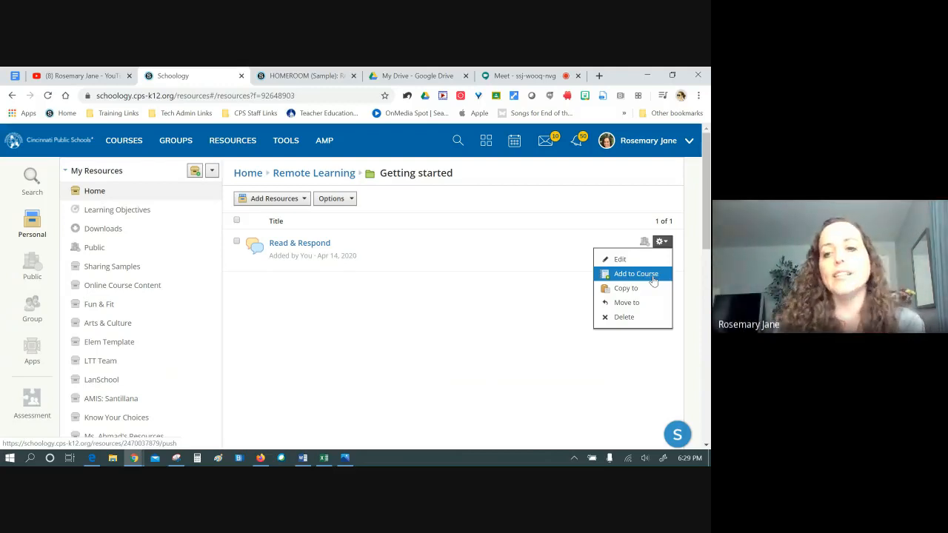
pyautogui.click(635, 274)
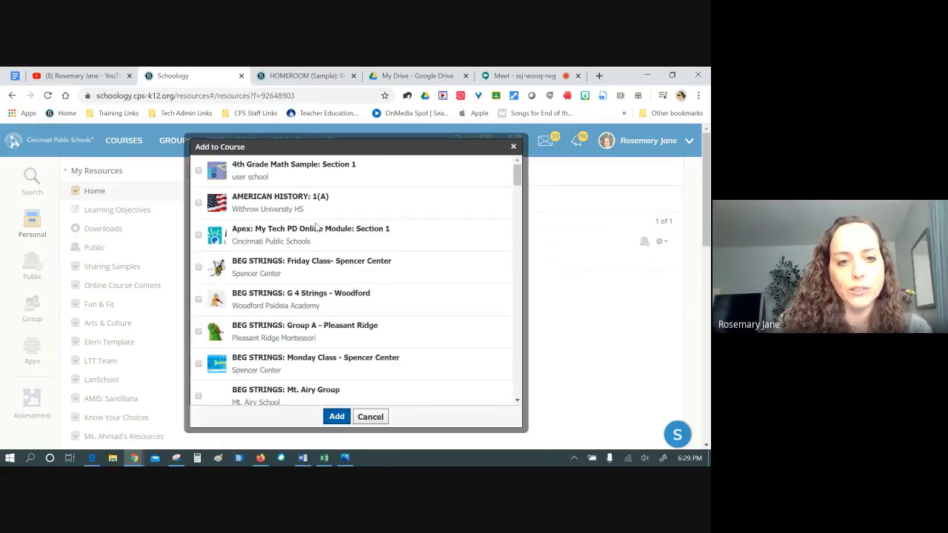
# Add it to HOMEROOM (Sample): Remote Learning with Folder left as (None)
pyautogui.scroll(-5, 249, 246)
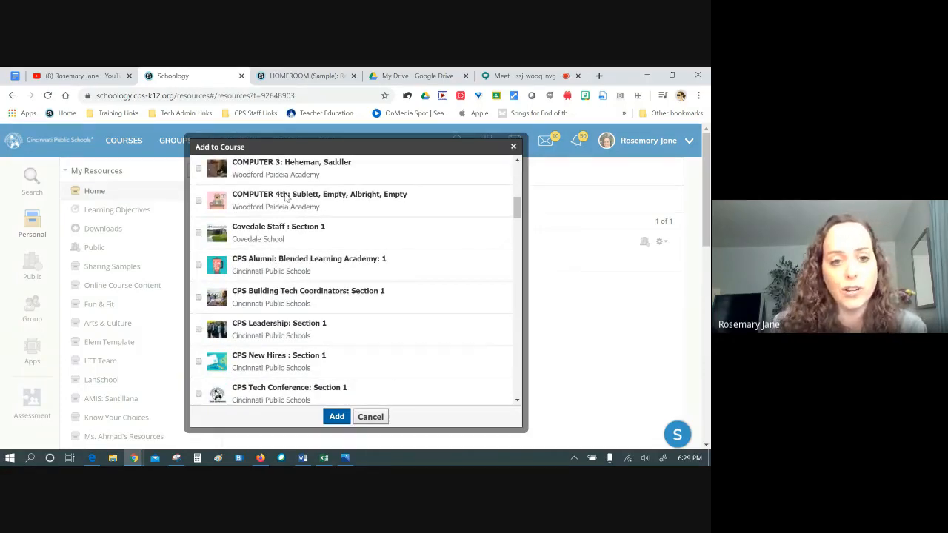
pyautogui.scroll(-6, 271, 259)
pyautogui.scroll(-4, 271, 260)
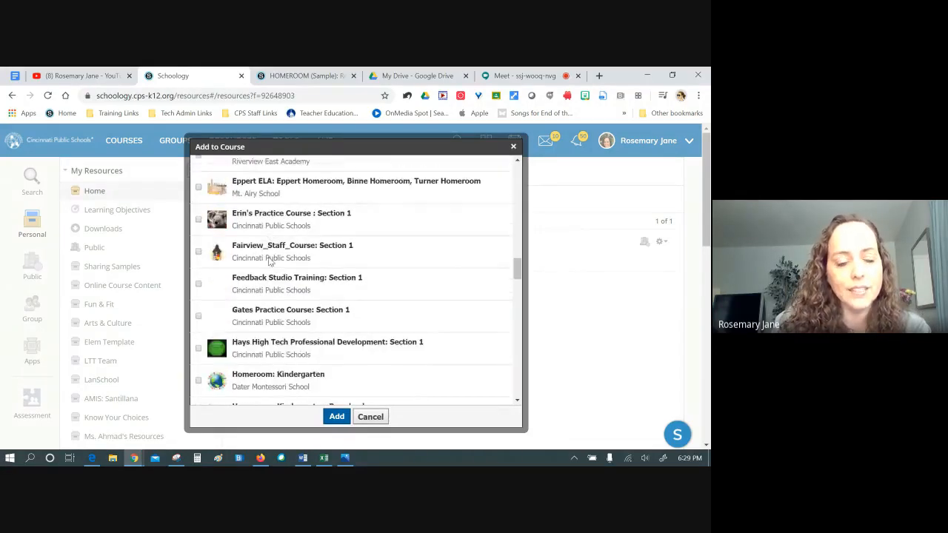
pyautogui.scroll(-5, 271, 259)
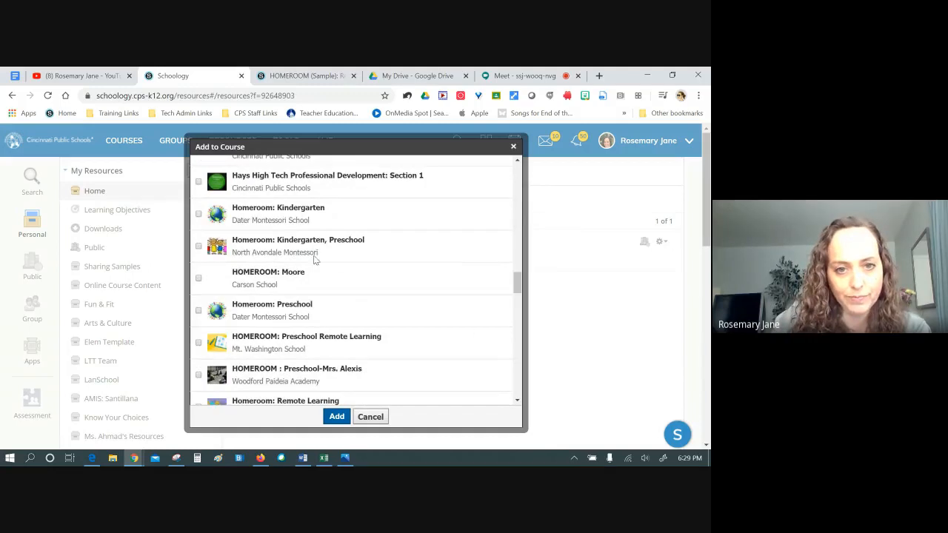
pyautogui.scroll(-3, 271, 259)
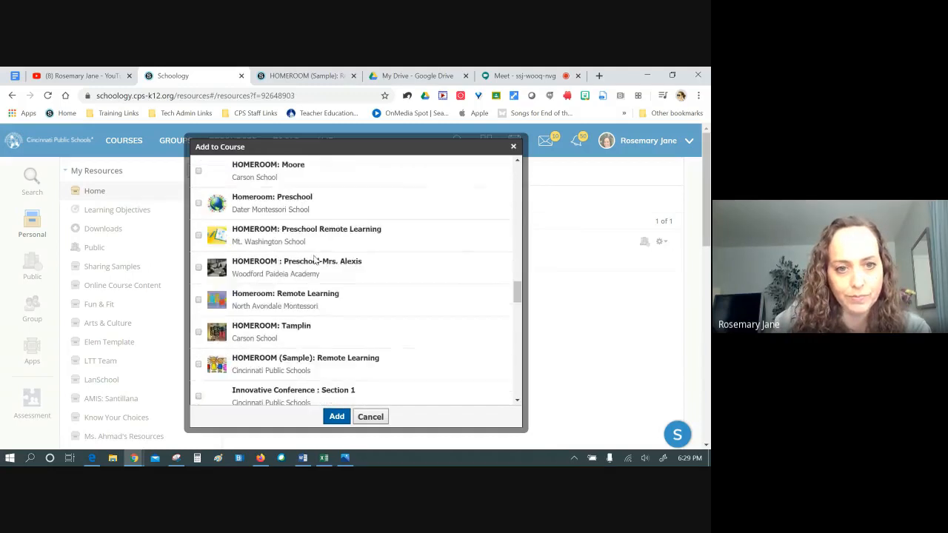
pyautogui.click(199, 361)
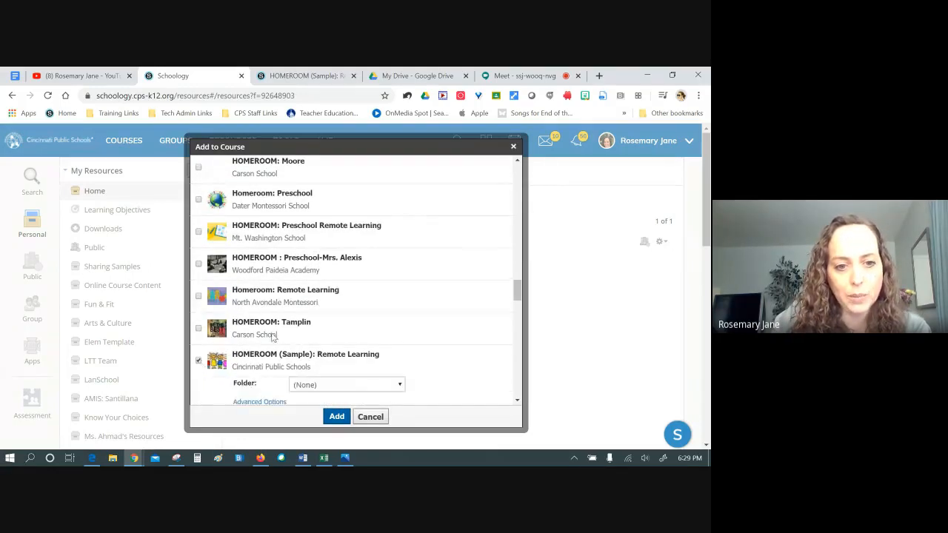
pyautogui.scroll(-1, 379, 290)
pyautogui.scroll(-1, 380, 290)
pyautogui.click(377, 274)
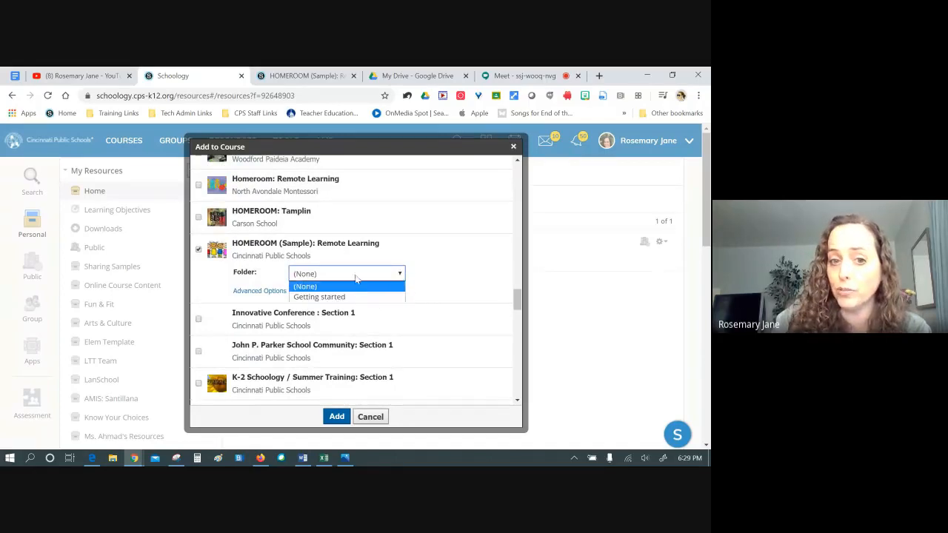
pyautogui.click(356, 286)
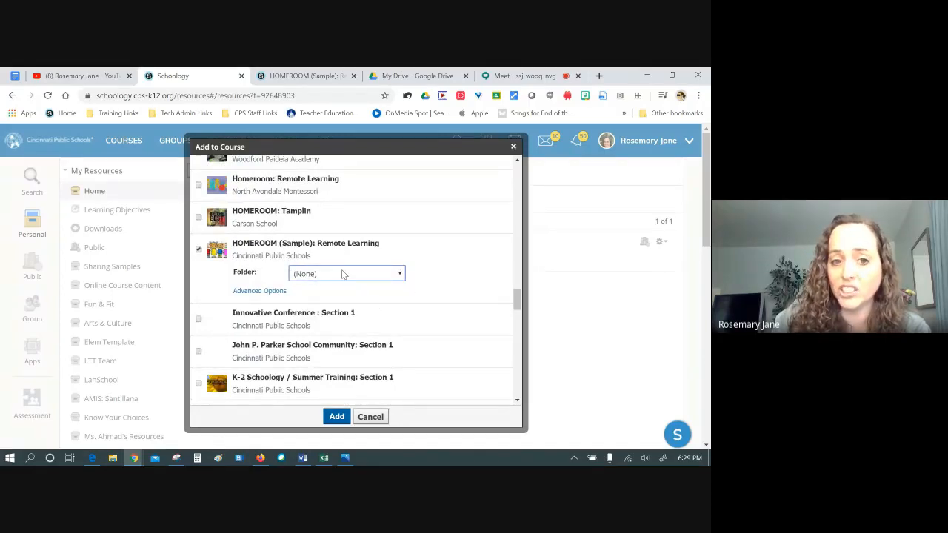
pyautogui.click(262, 292)
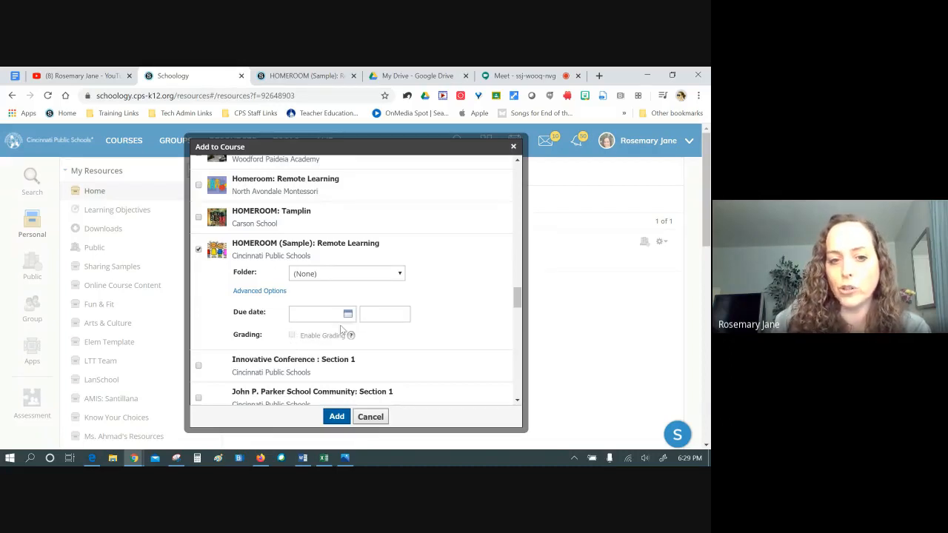
pyautogui.click(337, 419)
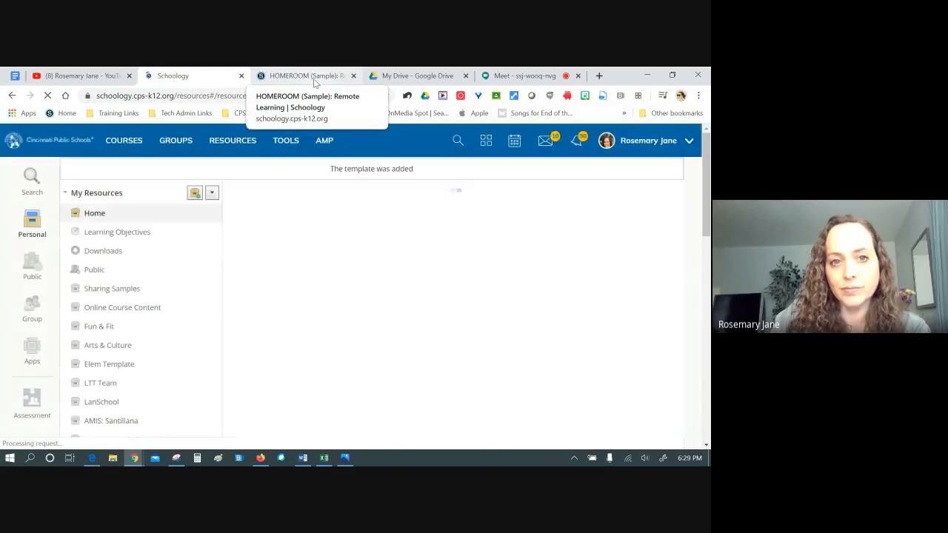
pyautogui.click(314, 81)
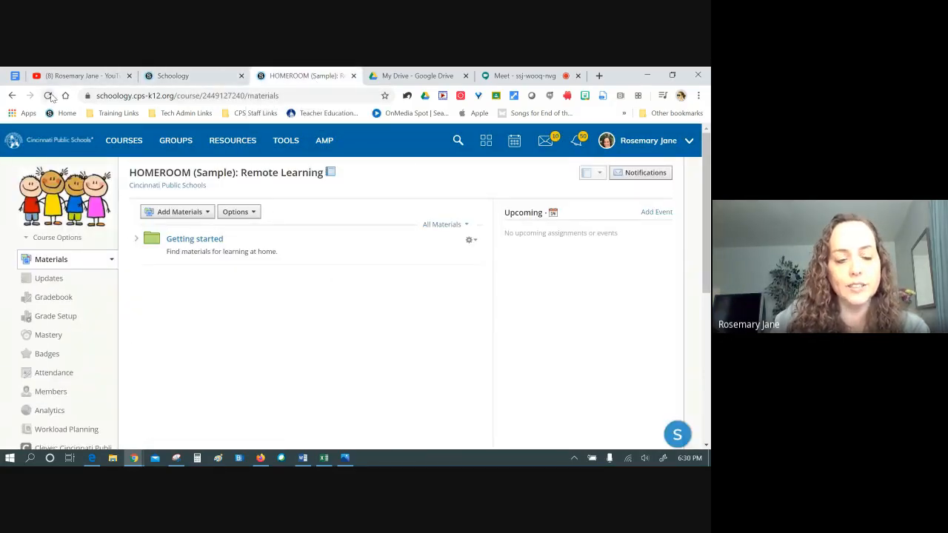
# Reload the HOMEROOM (Sample) materials so Read & Respond appears under Getting started
pyautogui.click(48, 95)
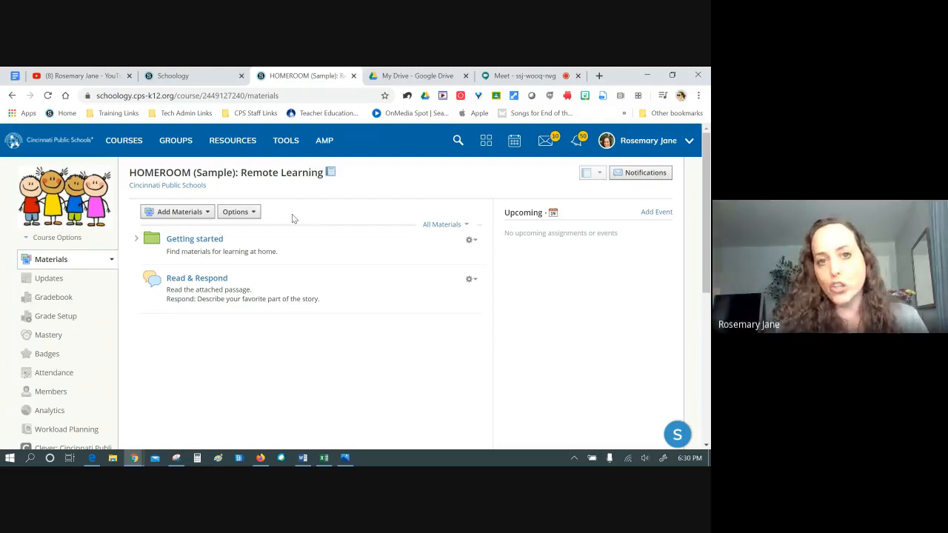
pyautogui.click(207, 213)
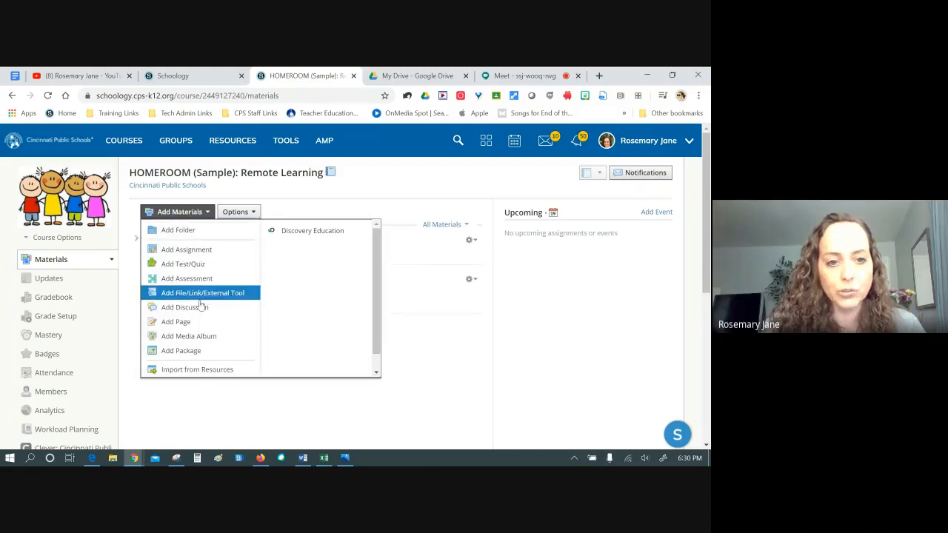
# Start an import from resources and browse Group > School Resources
pyautogui.click(190, 370)
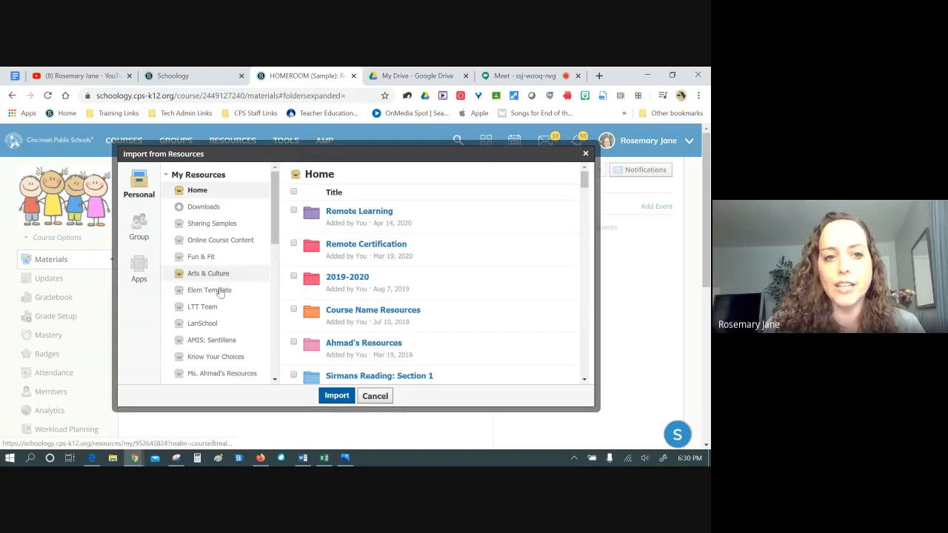
pyautogui.moveTo(274, 238)
pyautogui.mouseDown()
pyautogui.moveTo(282, 370)
pyautogui.moveTo(276, 240)
pyautogui.mouseUp()
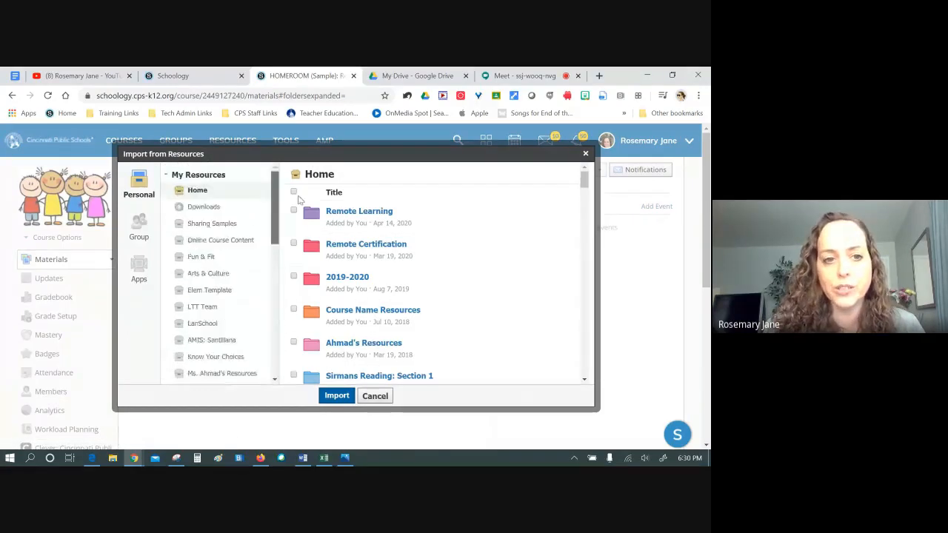
pyautogui.click(138, 226)
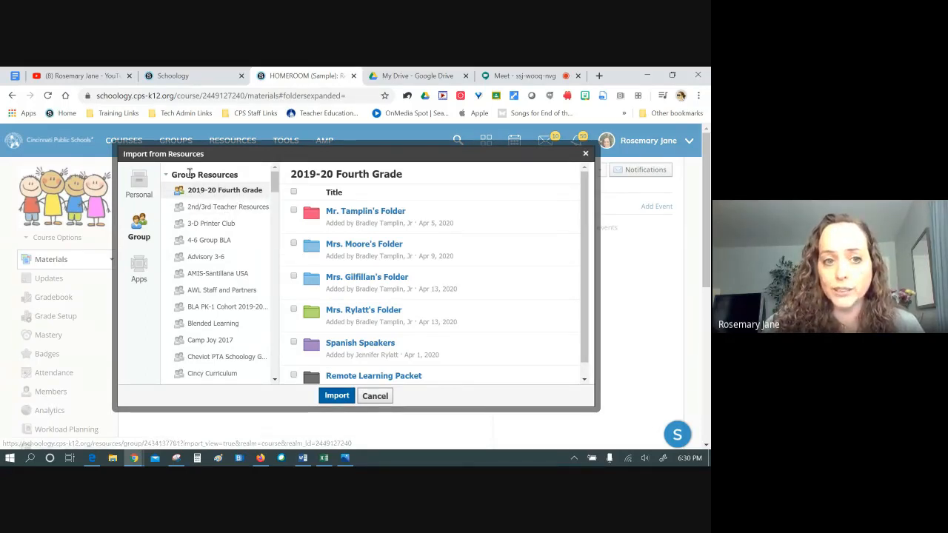
pyautogui.scroll(-15, 211, 222)
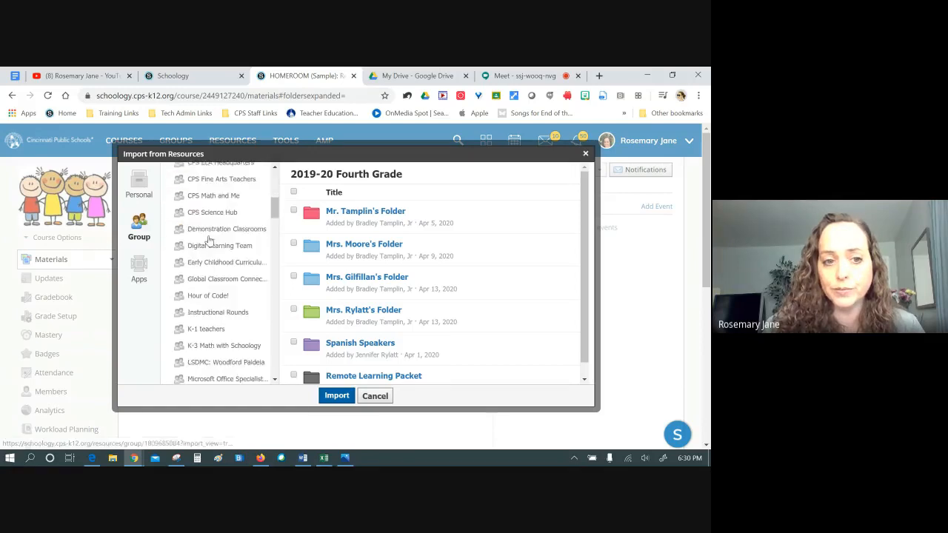
pyautogui.scroll(-15, 212, 239)
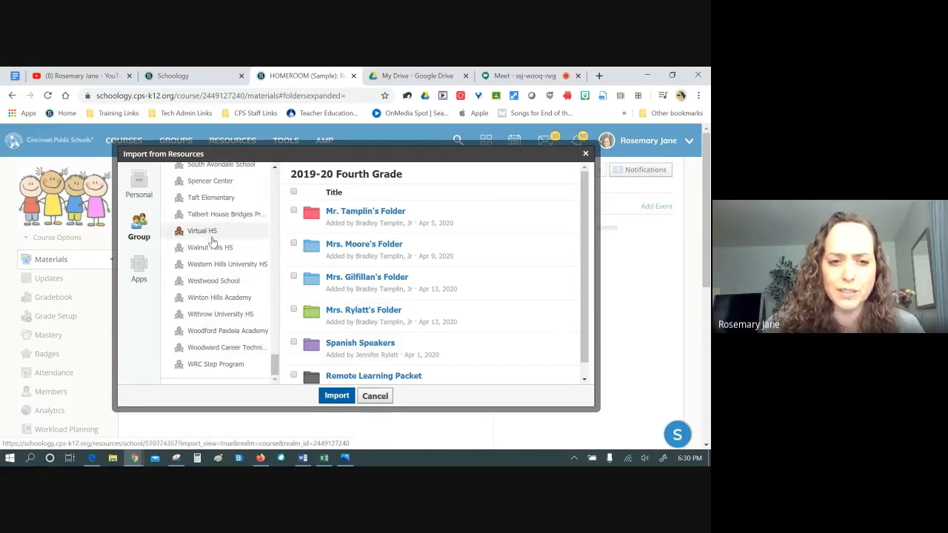
pyautogui.scroll(-3, 222, 222)
pyautogui.scroll(10, 232, 208)
pyautogui.scroll(10, 236, 249)
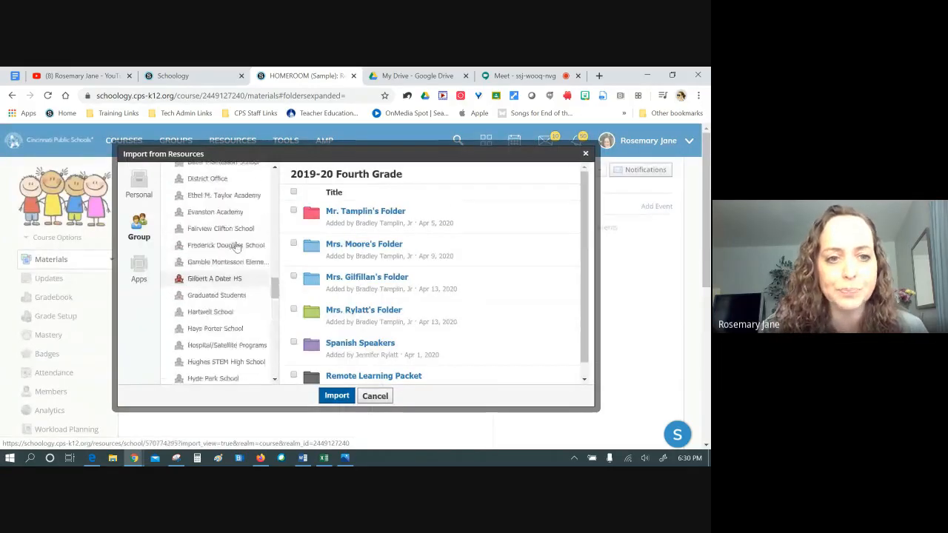
pyautogui.scroll(-4, 215, 252)
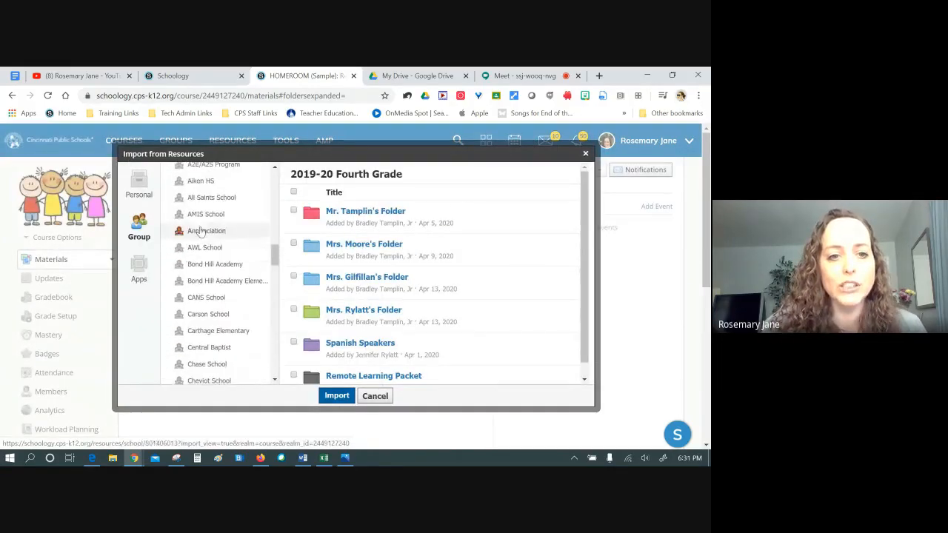
pyautogui.scroll(1, 191, 238)
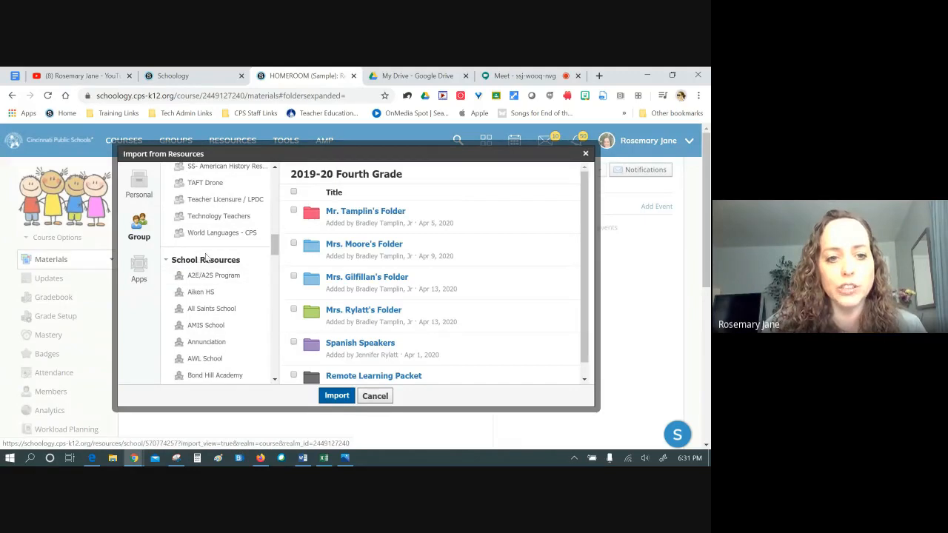
pyautogui.scroll(10, 186, 240)
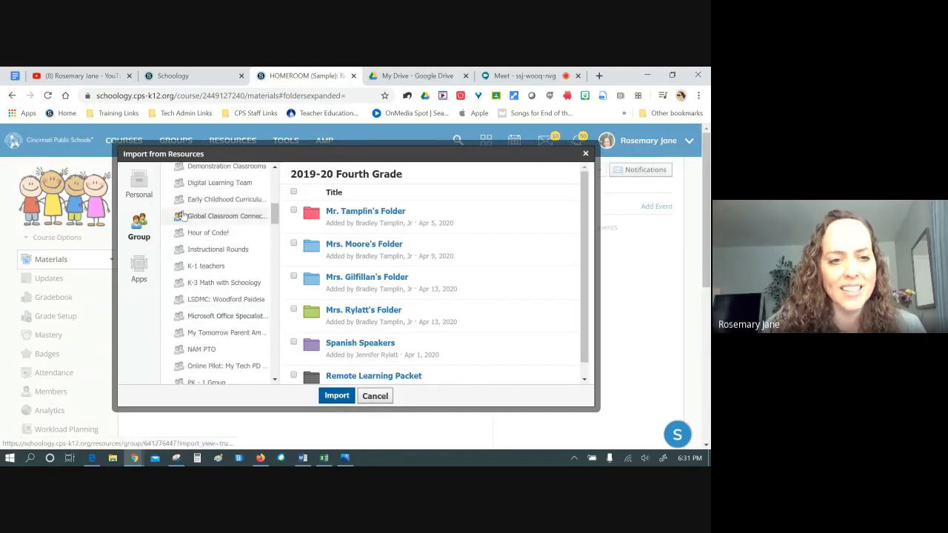
pyautogui.click(166, 175)
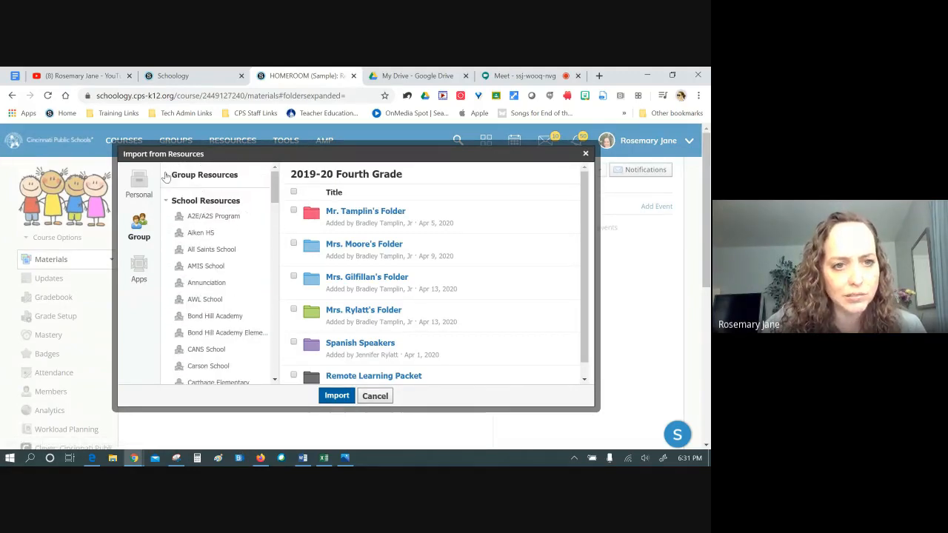
pyautogui.click(168, 201)
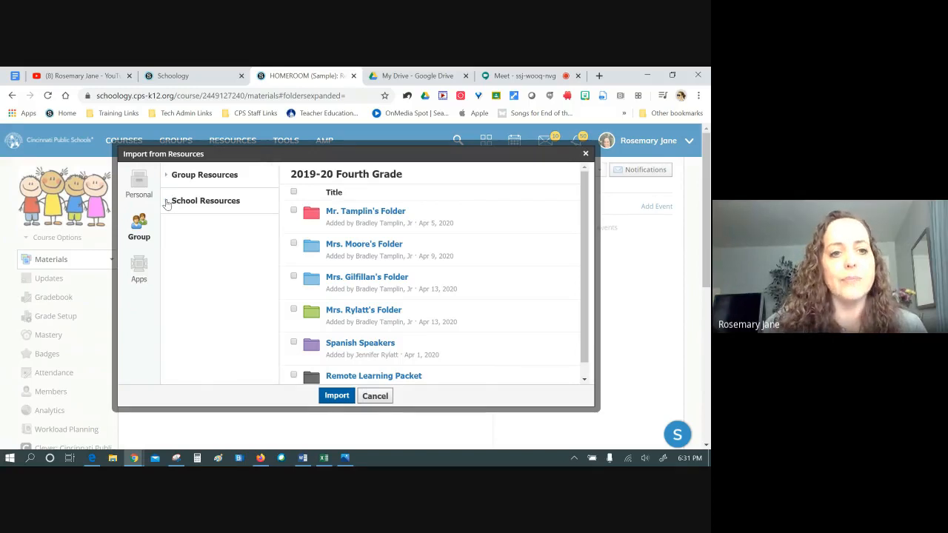
pyautogui.click(167, 201)
pyautogui.scroll(-3, 208, 289)
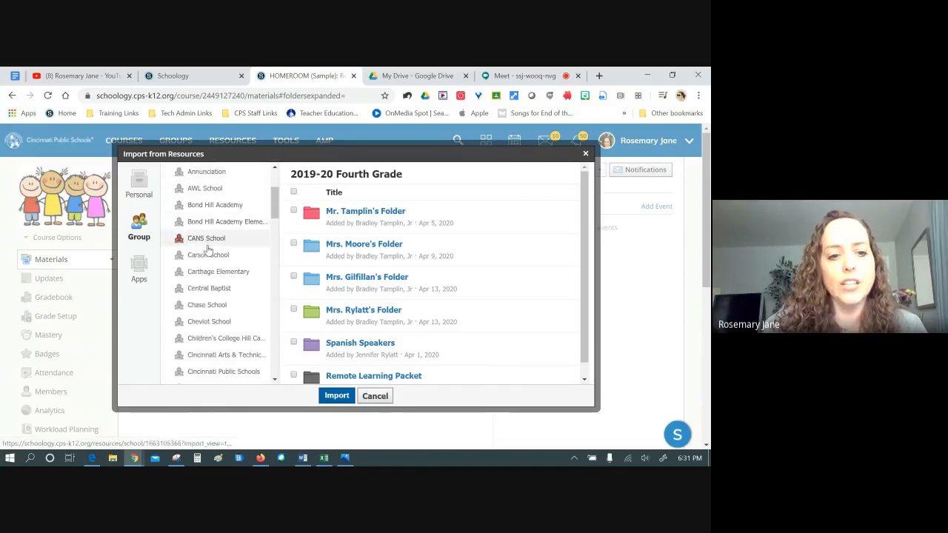
pyautogui.scroll(-3, 207, 288)
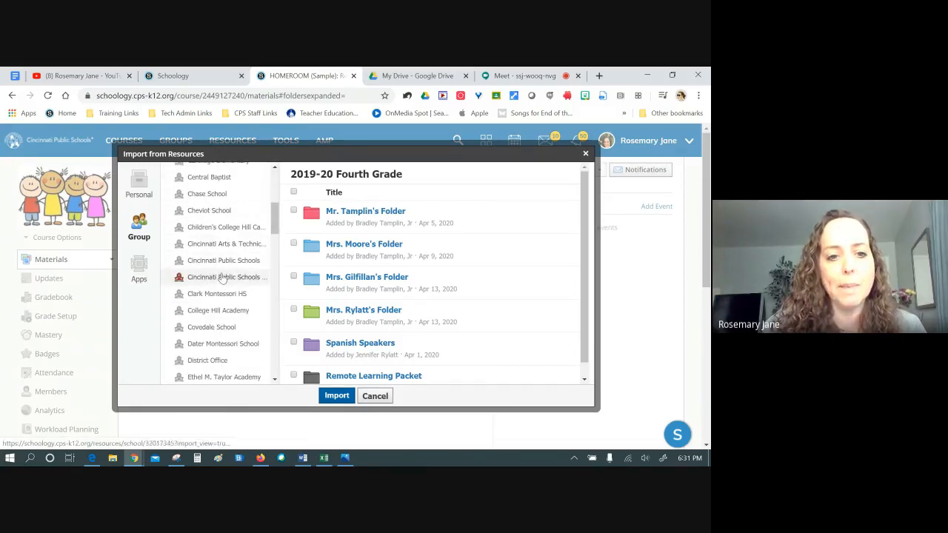
# Open Cincinnati Public Schools' 2020 Remote Learning Plans and import the ticked Grade 4 Winter 2020 link
pyautogui.click(222, 261)
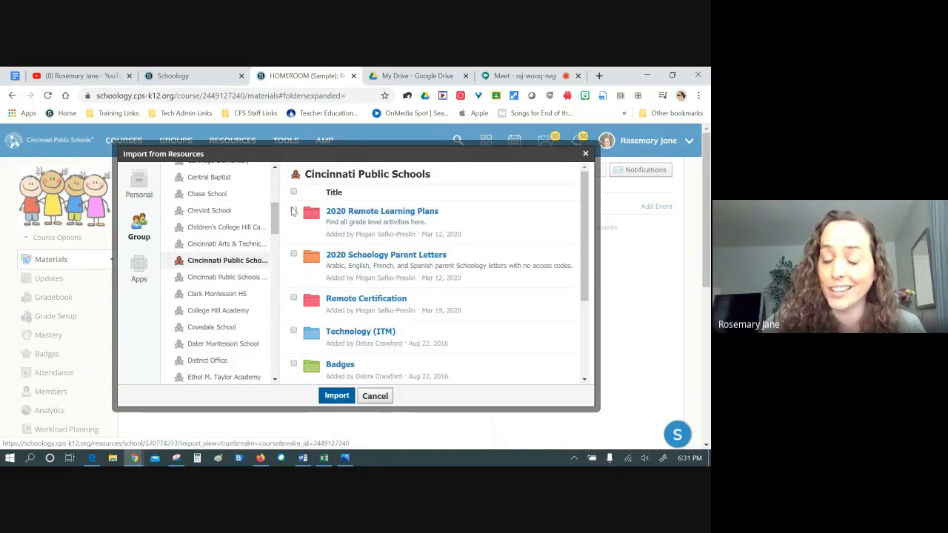
pyautogui.click(355, 215)
pyautogui.scroll(-3, 415, 233)
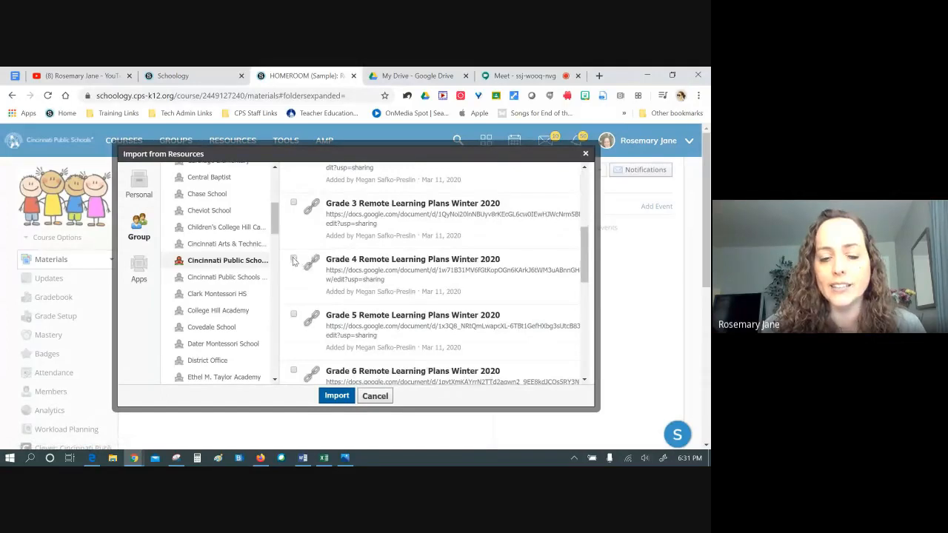
pyautogui.click(336, 396)
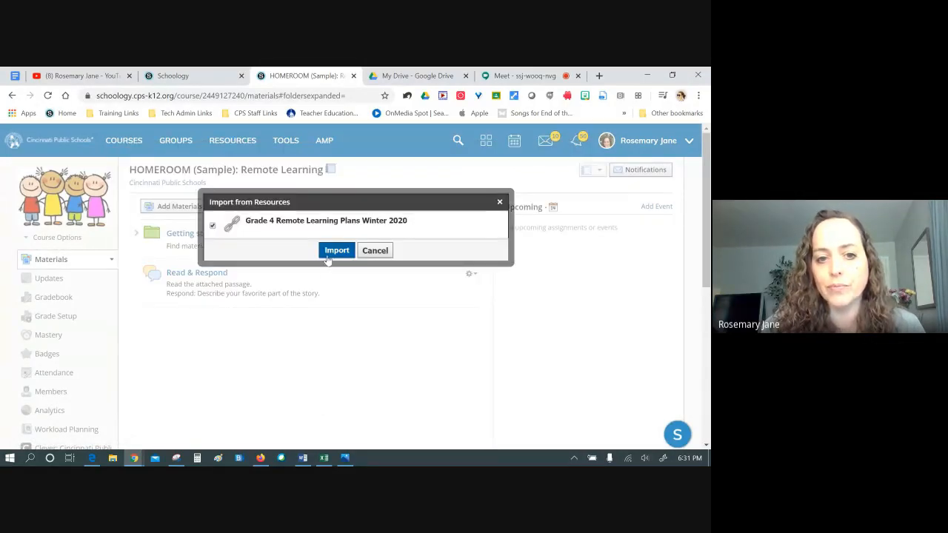
# Confirm importing Grade 4 Remote Learning Plans Winter 2020 into the HOMEROOM materials
pyautogui.click(333, 252)
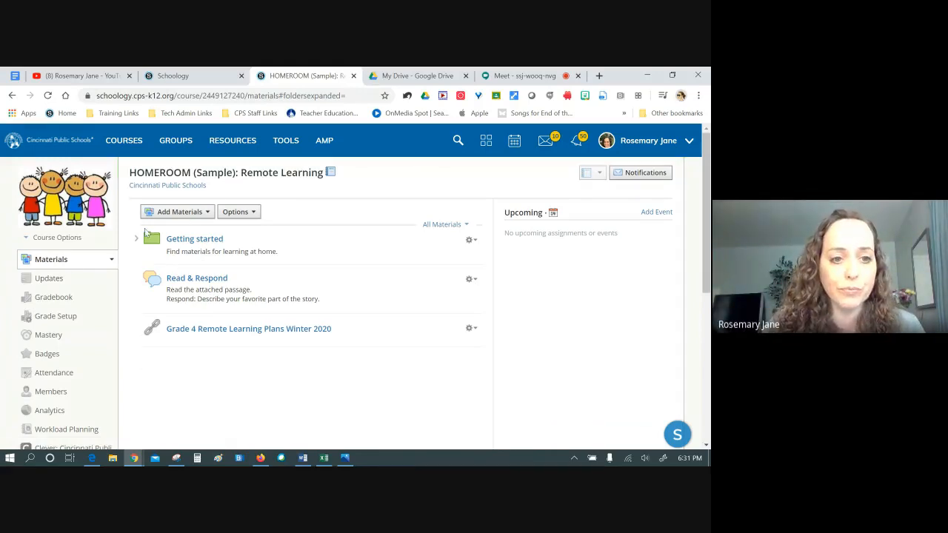
pyautogui.click(188, 211)
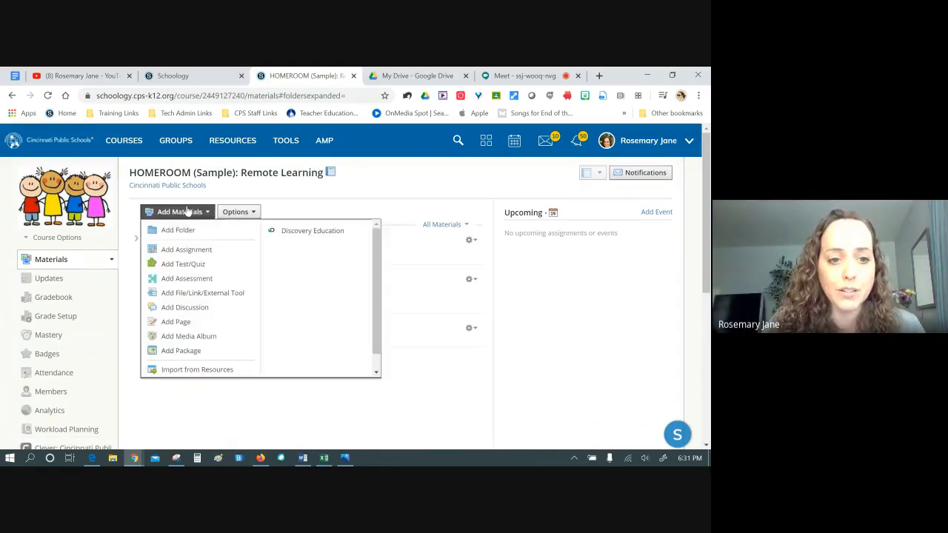
# Start a group-resources import and open CPS ELA Headquarters > ELA 7-12 Curriculum > Pearson myPerspectives
pyautogui.click(194, 369)
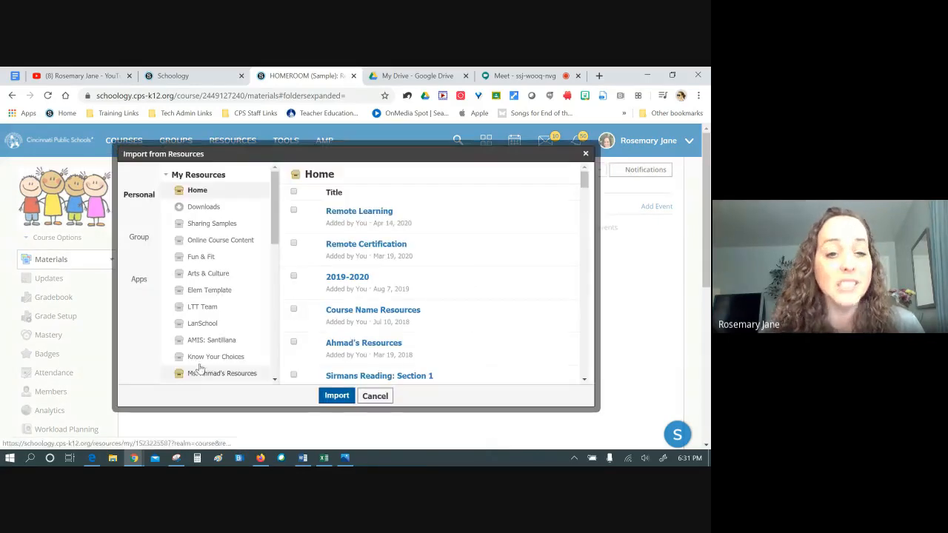
pyautogui.click(140, 225)
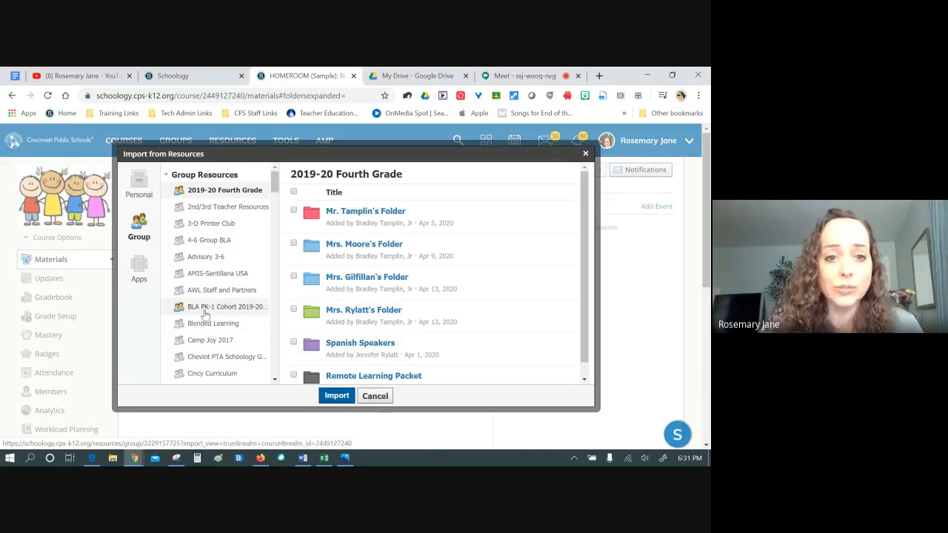
pyautogui.scroll(-3, 215, 318)
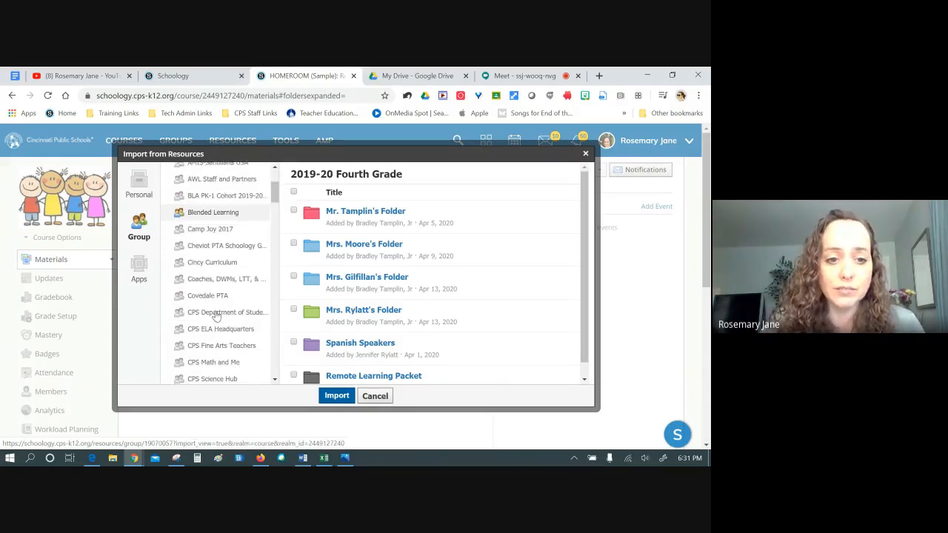
pyautogui.scroll(-3, 216, 316)
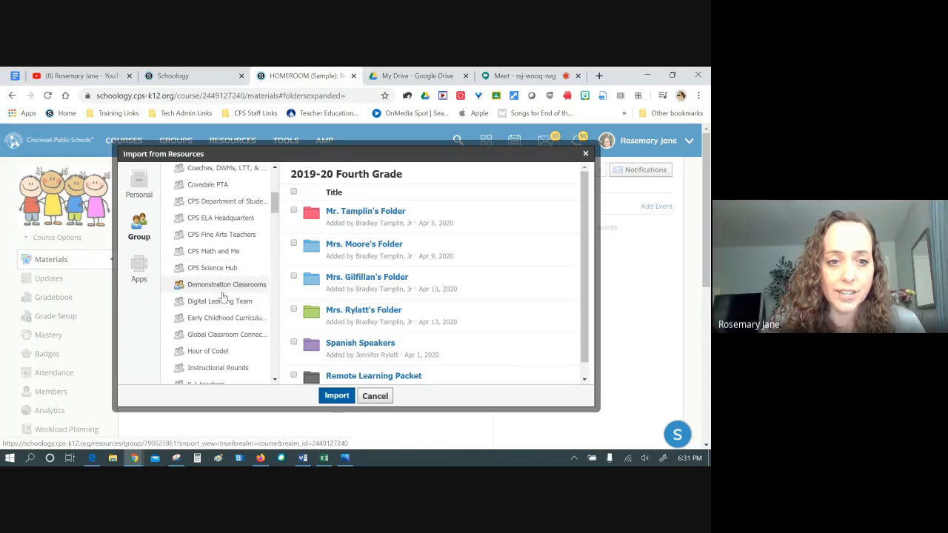
pyautogui.click(222, 219)
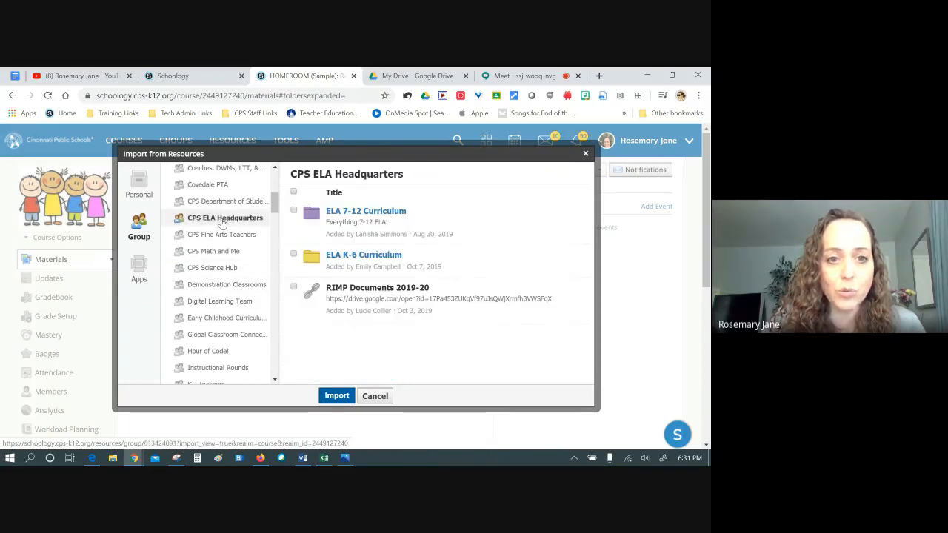
pyautogui.click(372, 215)
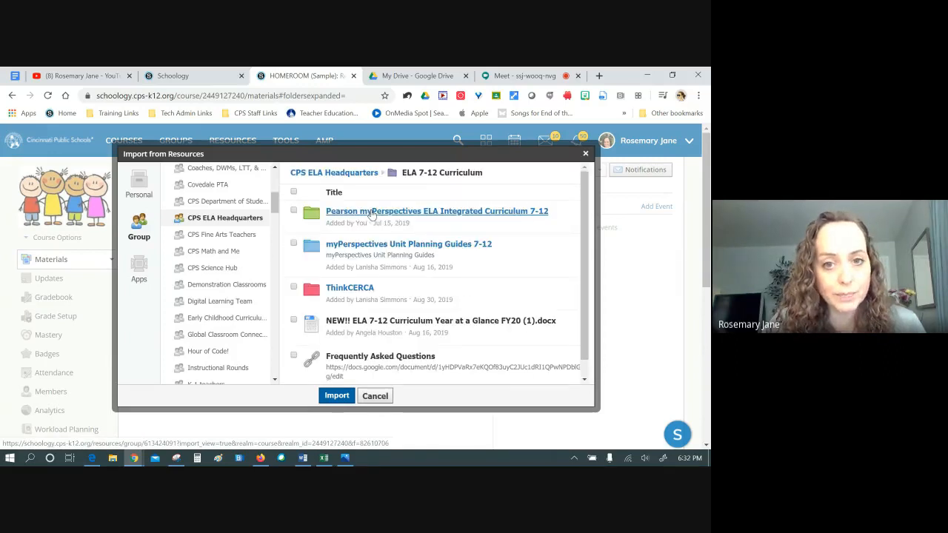
pyautogui.click(403, 212)
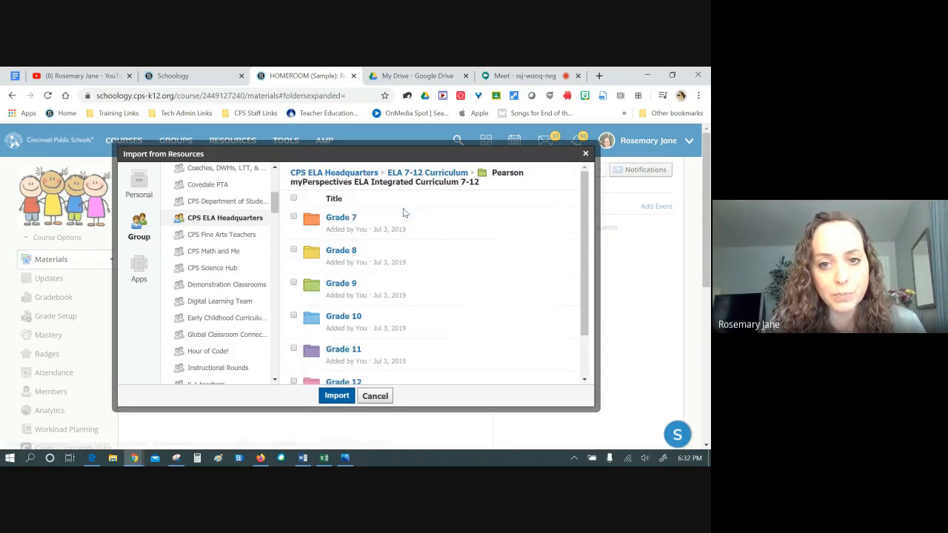
# Open Grade 10 > Unit Resources and preview the Unit 4: All That Glitters folder
pyautogui.click(341, 316)
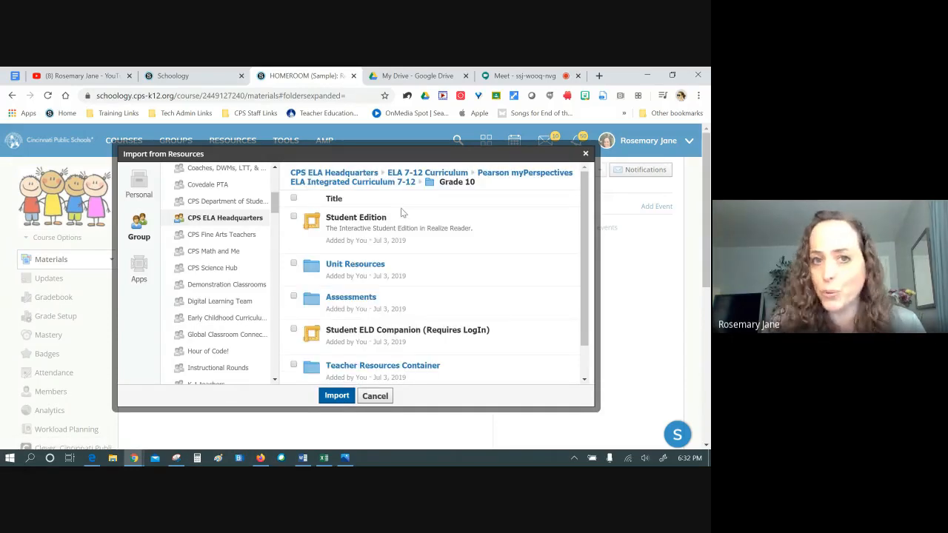
pyautogui.scroll(-1, 398, 242)
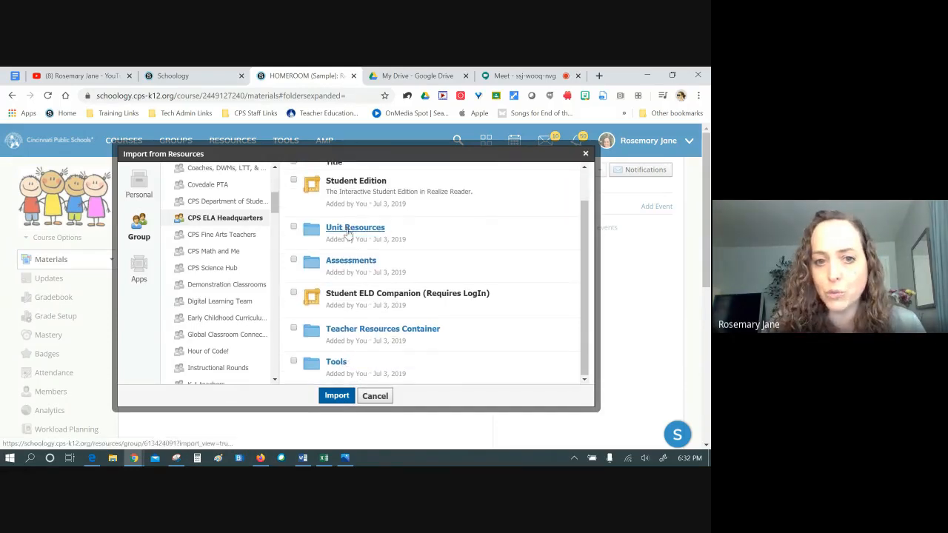
pyautogui.click(347, 229)
pyautogui.scroll(-1, 488, 255)
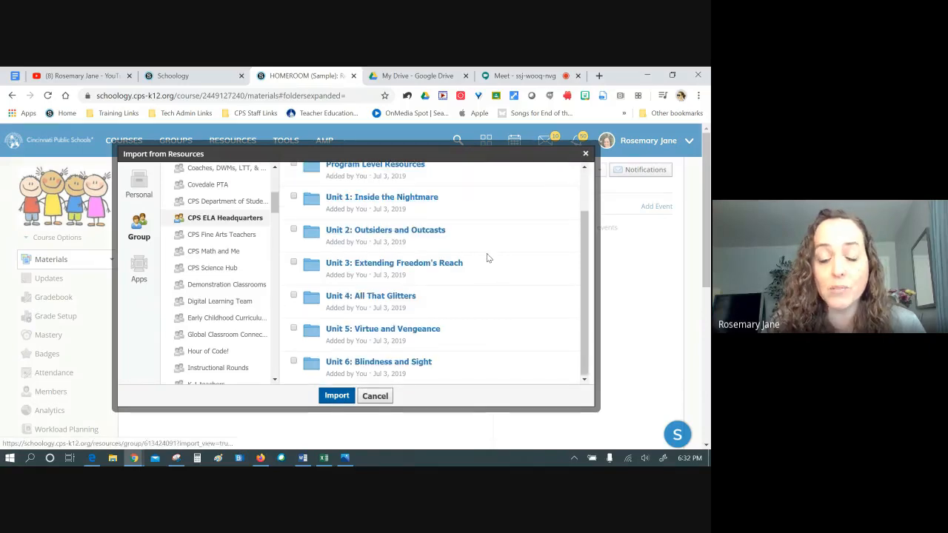
pyautogui.scroll(-2, 486, 257)
pyautogui.scroll(5, 518, 257)
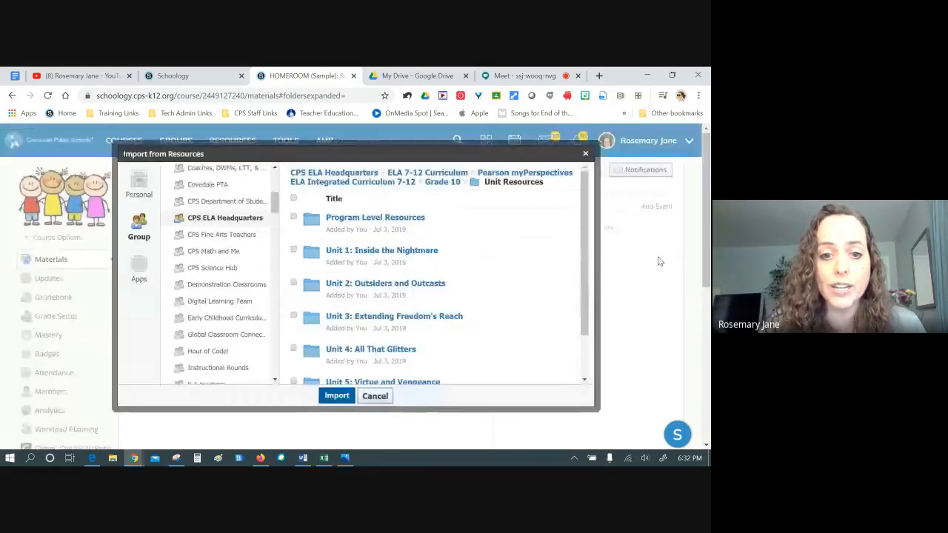
pyautogui.scroll(-1, 660, 262)
pyautogui.scroll(-1, 504, 241)
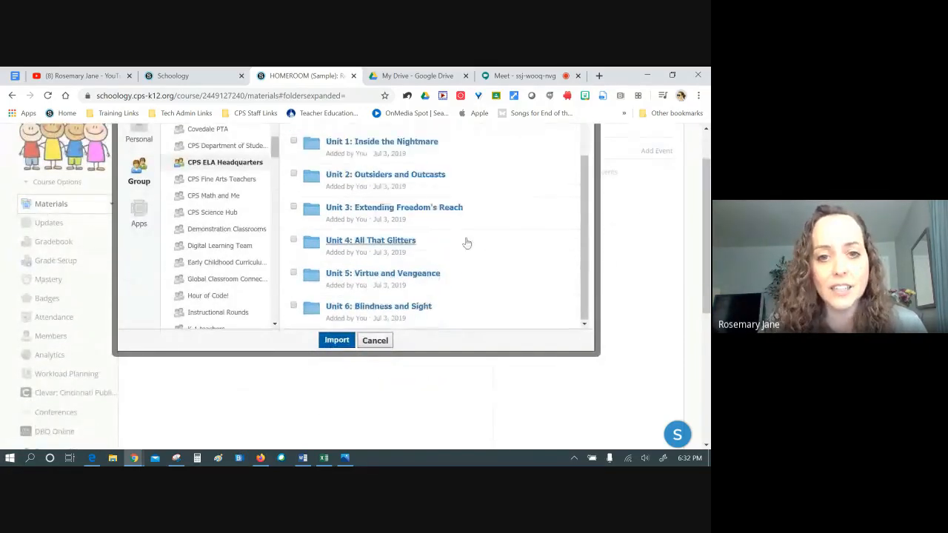
pyautogui.click(370, 241)
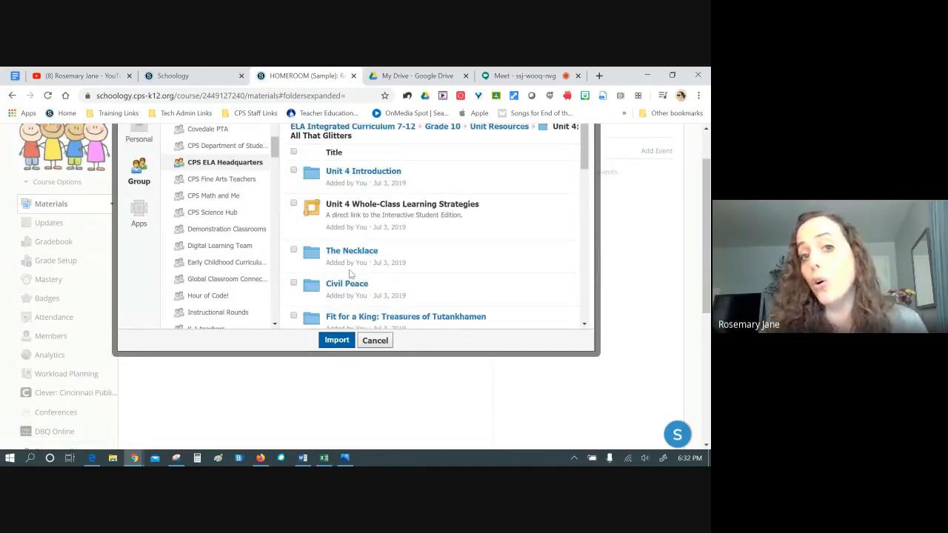
pyautogui.scroll(1, 418, 261)
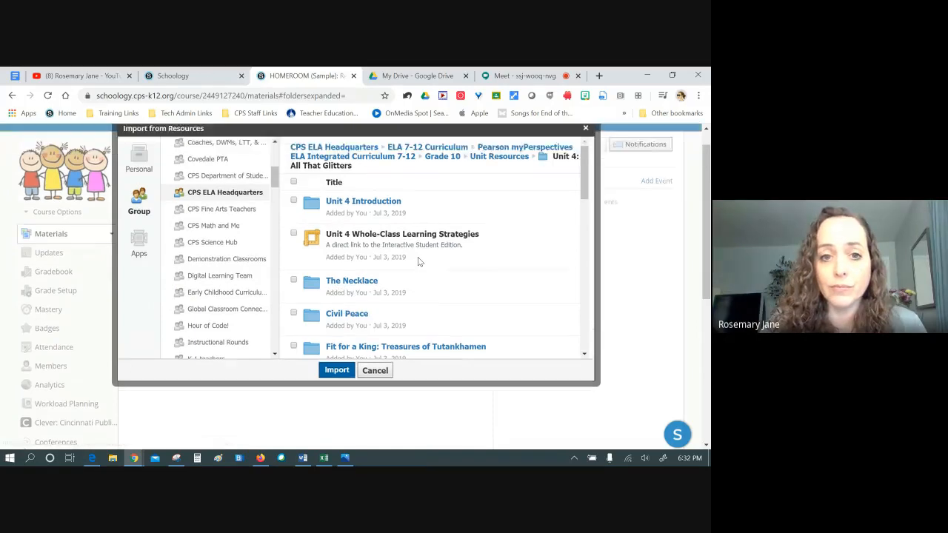
pyautogui.scroll(1, 418, 261)
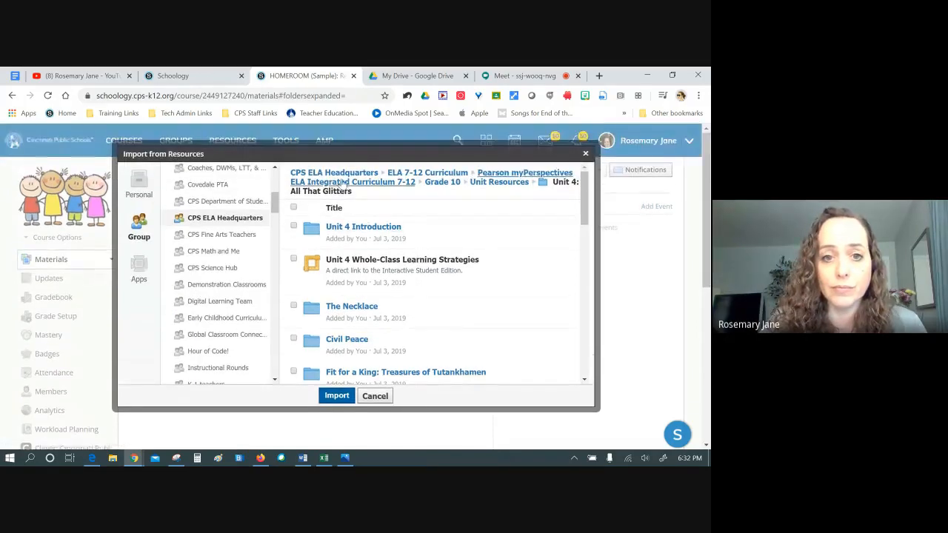
pyautogui.click(480, 183)
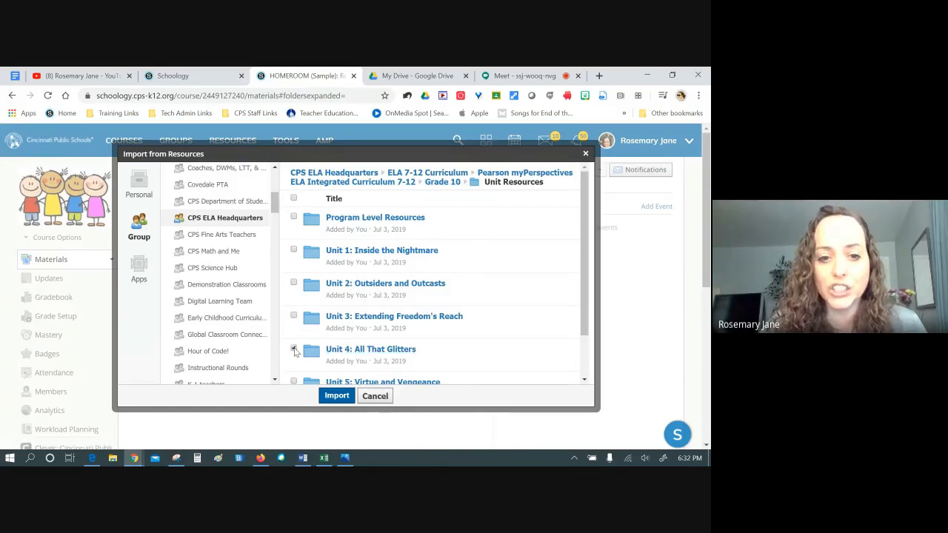
# Import the Unit 4: All That Glitters folder with all its items kept checked
pyautogui.click(337, 396)
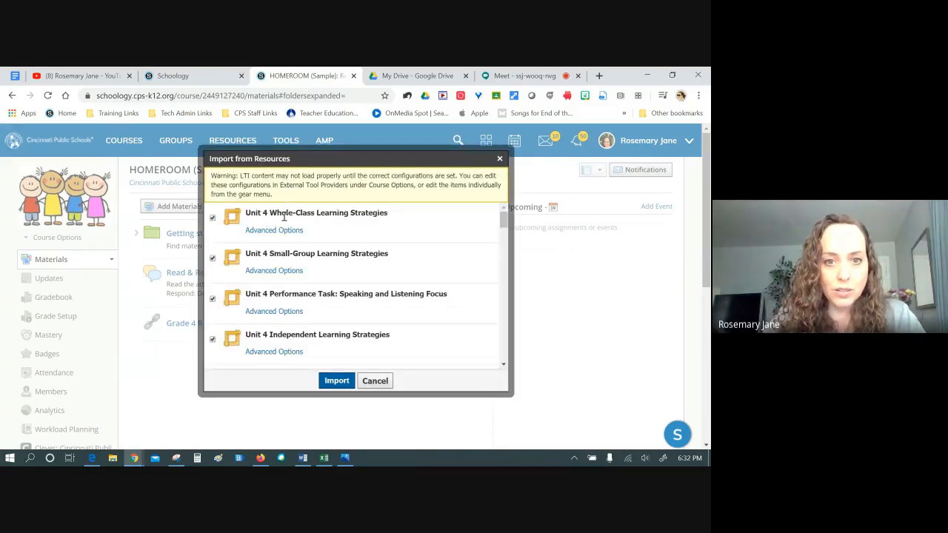
pyautogui.scroll(-5, 276, 311)
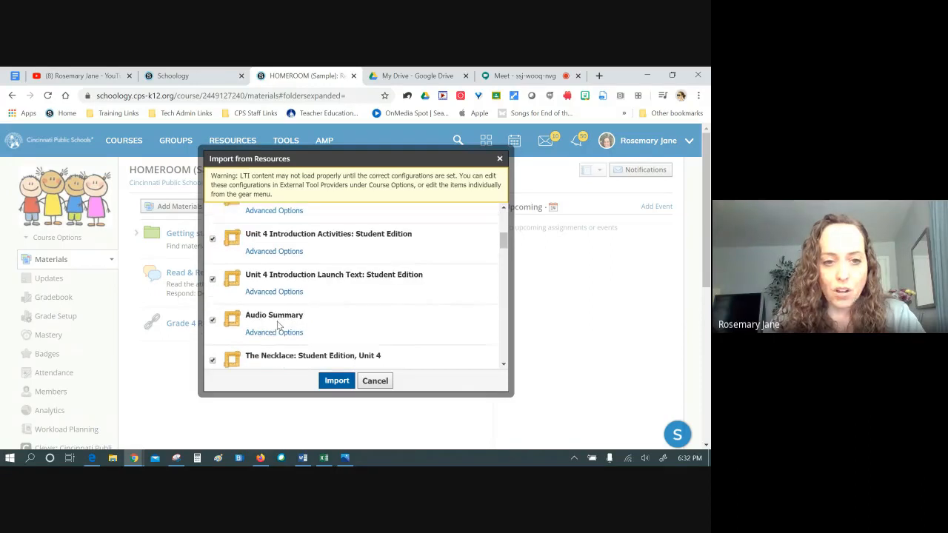
pyautogui.scroll(-10, 277, 328)
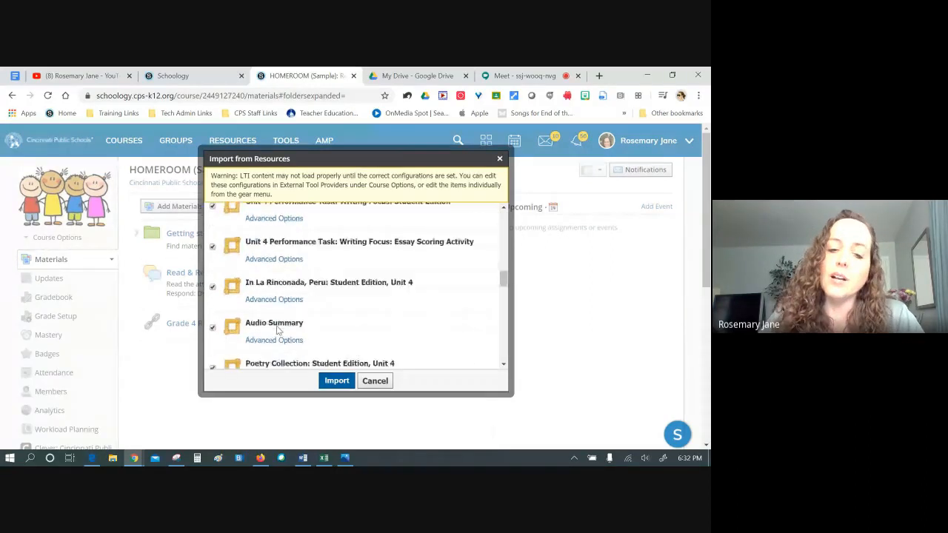
pyautogui.scroll(-4, 364, 324)
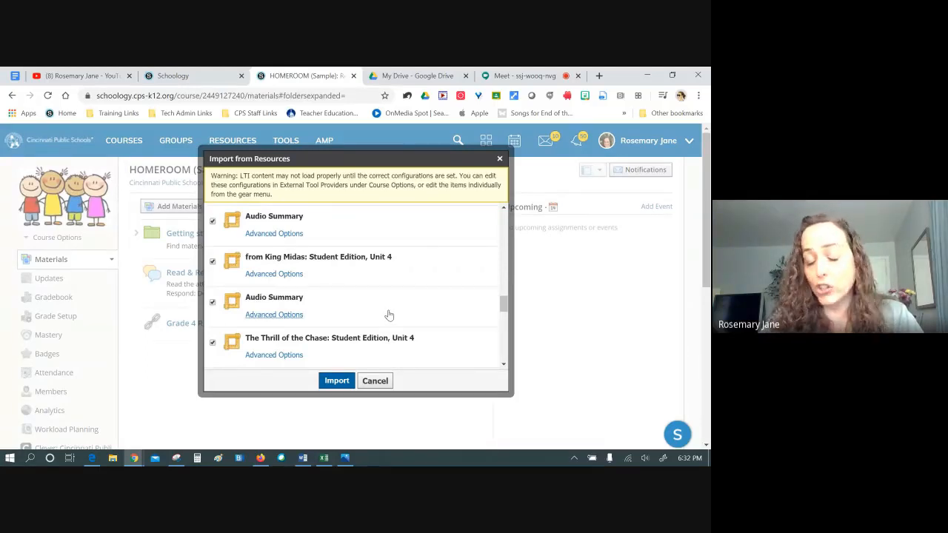
pyautogui.click(336, 381)
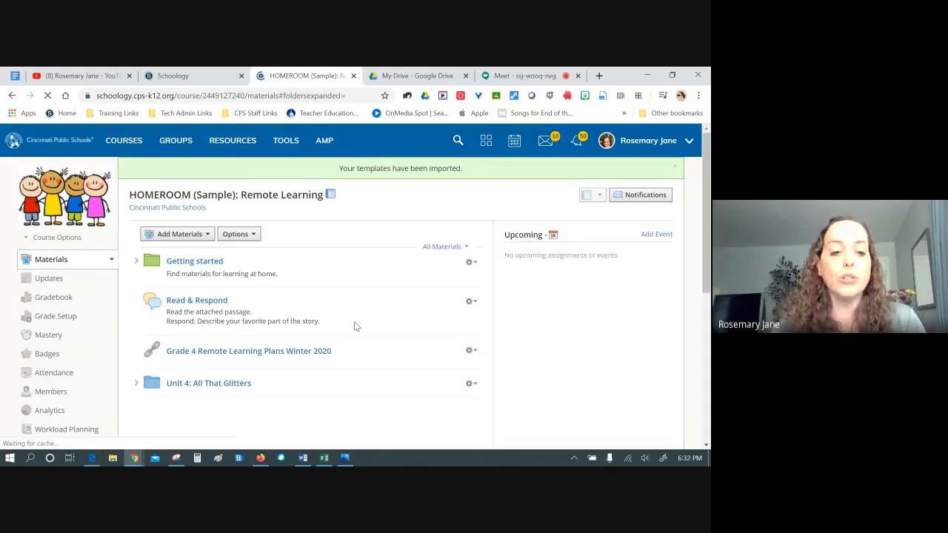
# Open Unit 4 Whole-Class Learning Strategies in Realize Reader, then go back to HOMEROOM materials
pyautogui.click(174, 382)
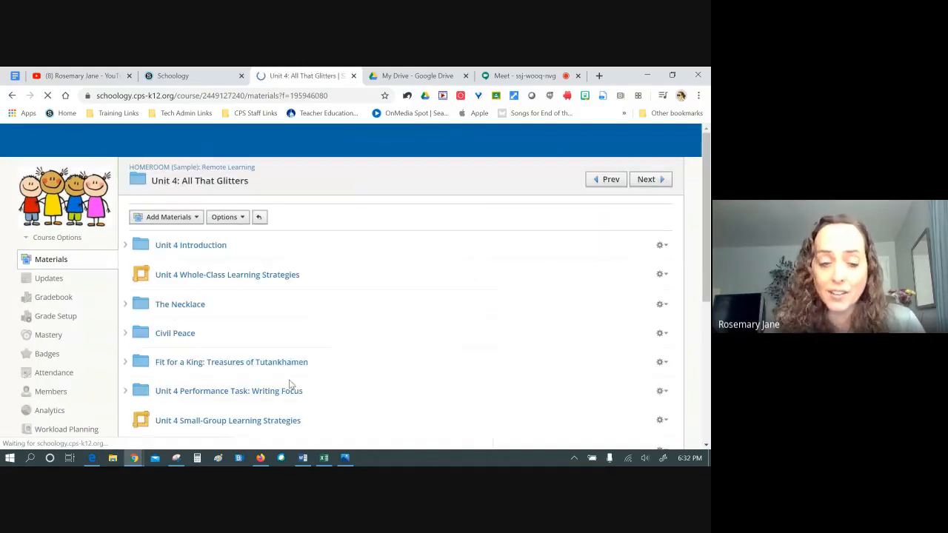
pyautogui.click(243, 275)
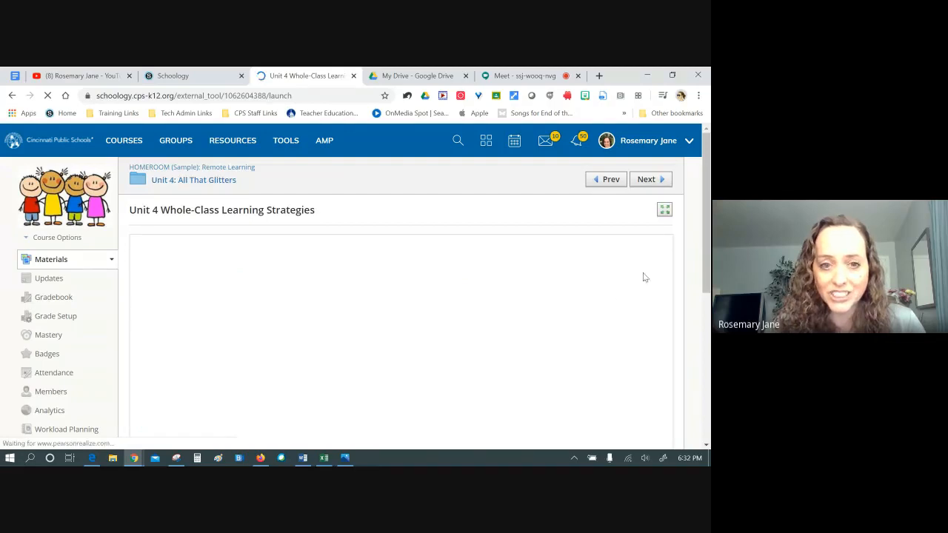
pyautogui.scroll(-3, 558, 301)
pyautogui.scroll(3, 558, 301)
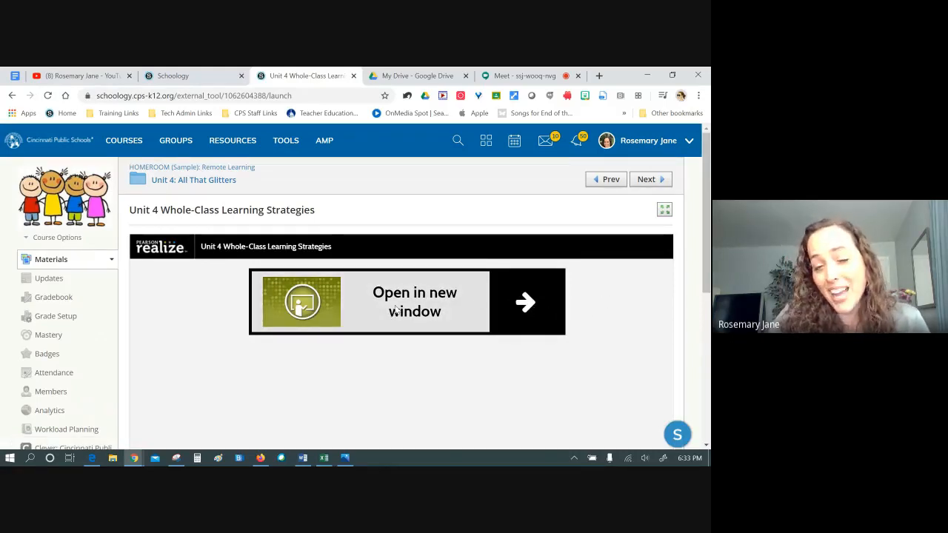
pyautogui.click(416, 302)
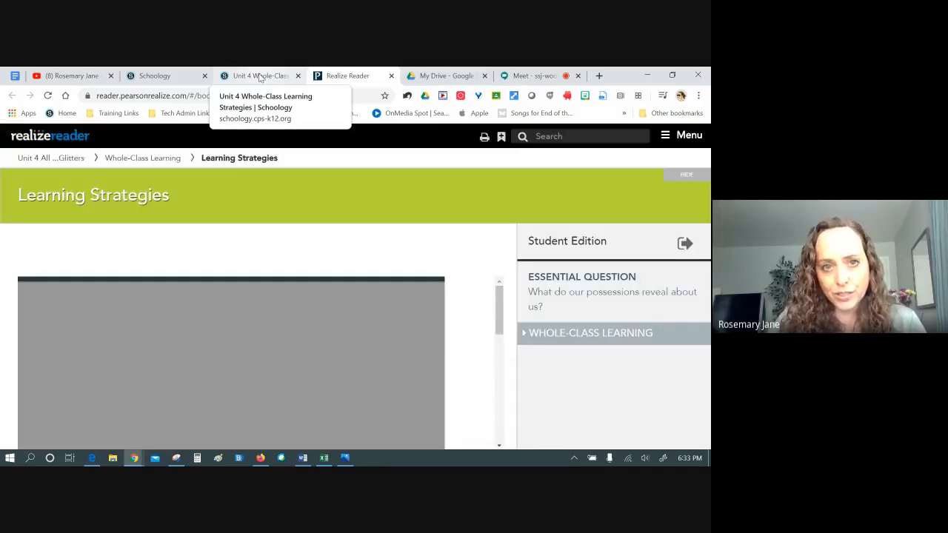
pyautogui.click(259, 76)
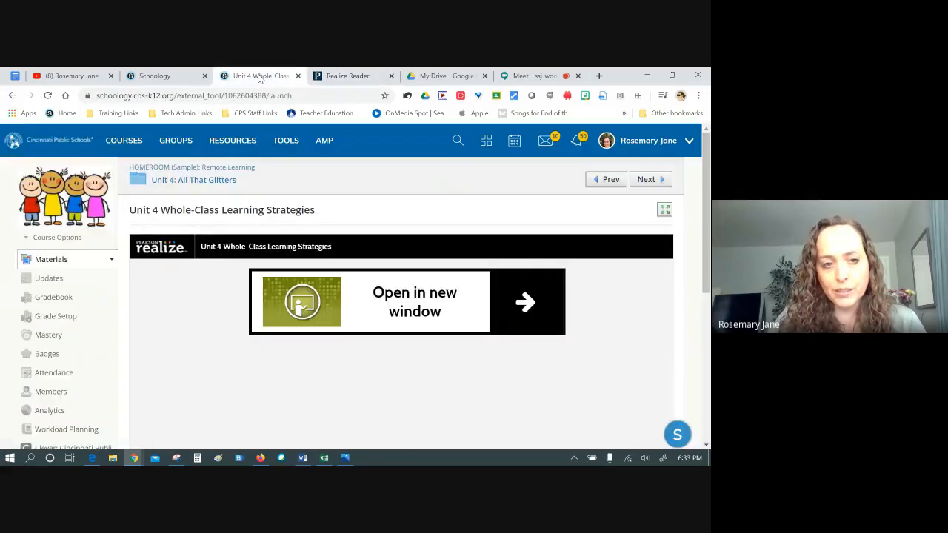
pyautogui.click(178, 167)
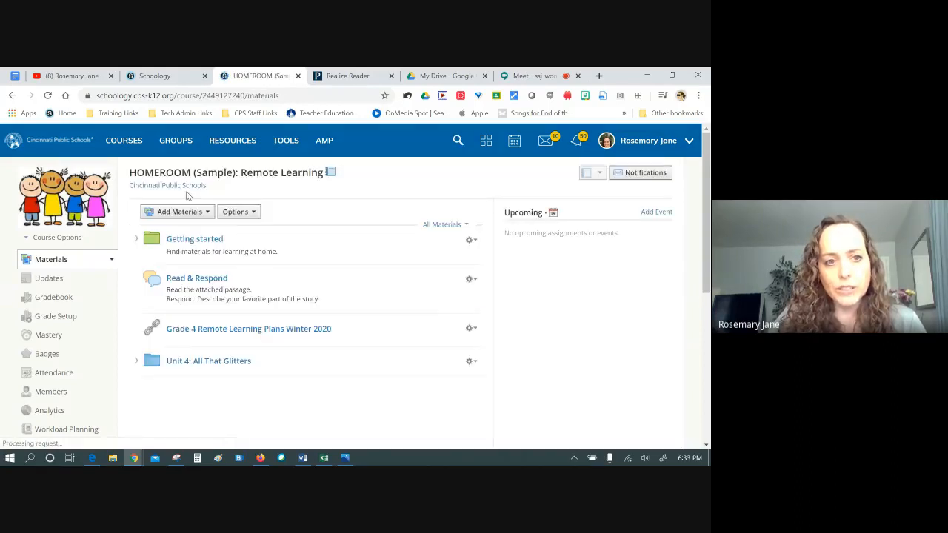
# Start a group-resources import and open Cincinnati Public Schools' shared resources
pyautogui.click(182, 213)
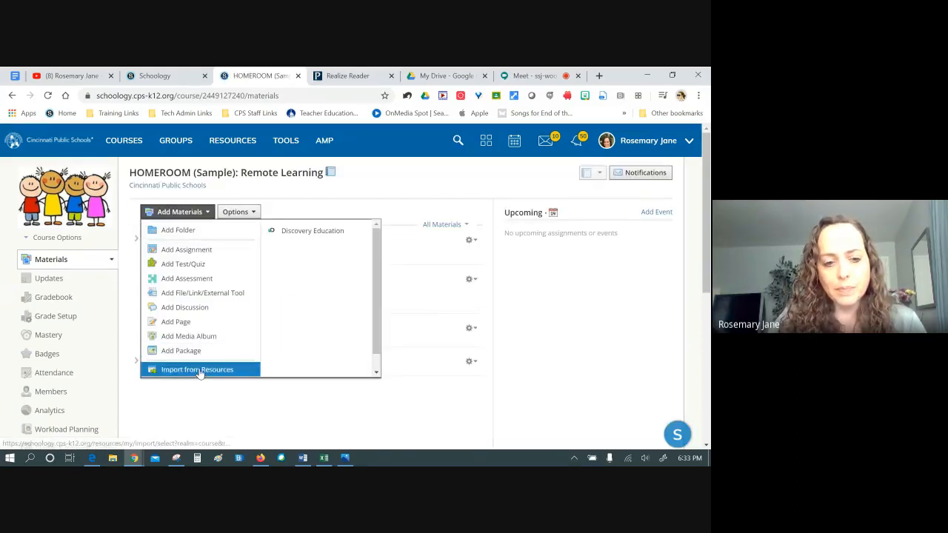
pyautogui.click(198, 368)
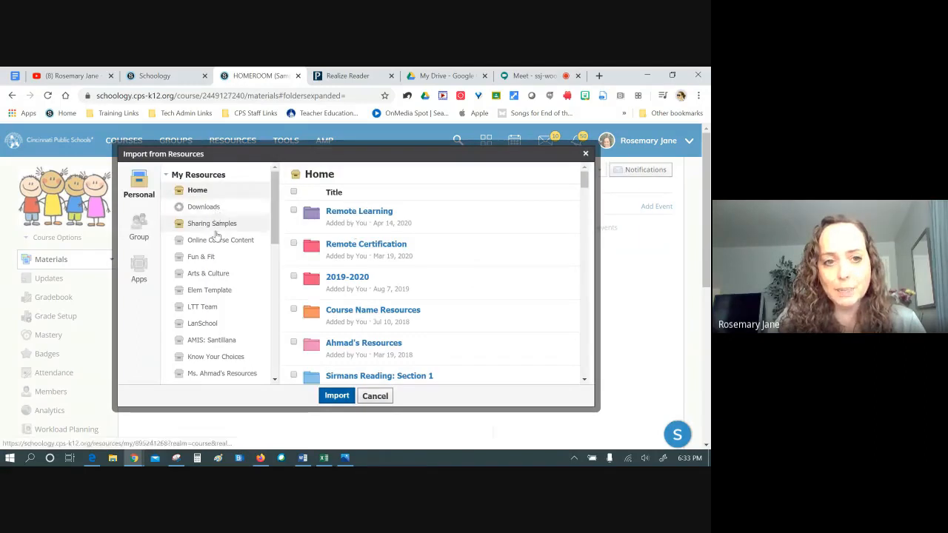
pyautogui.scroll(-3, 211, 232)
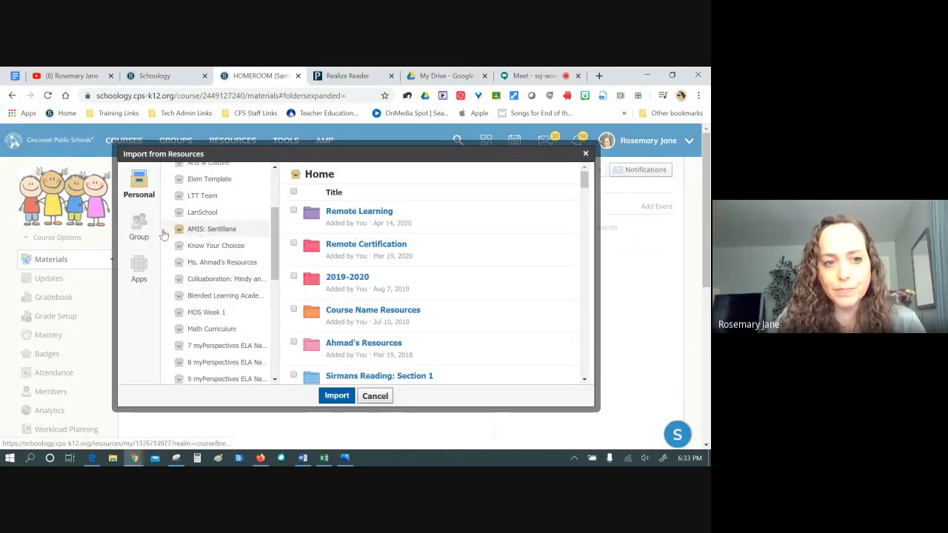
pyautogui.click(139, 226)
pyautogui.scroll(-10, 226, 259)
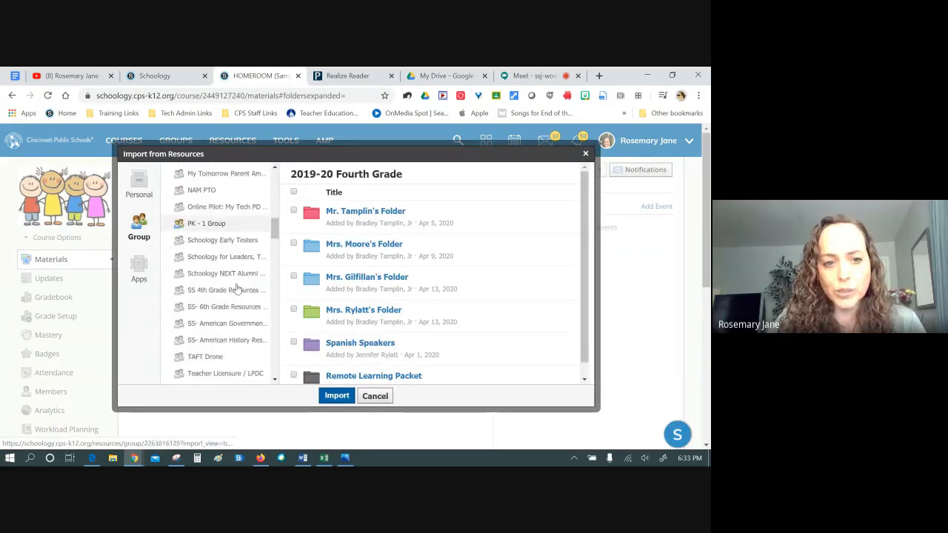
pyautogui.scroll(-6, 205, 234)
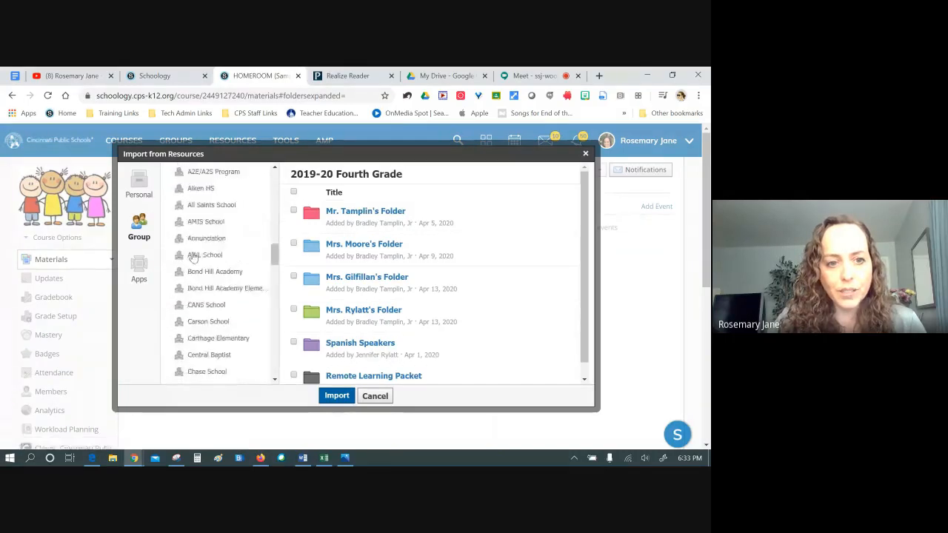
pyautogui.scroll(-2, 216, 329)
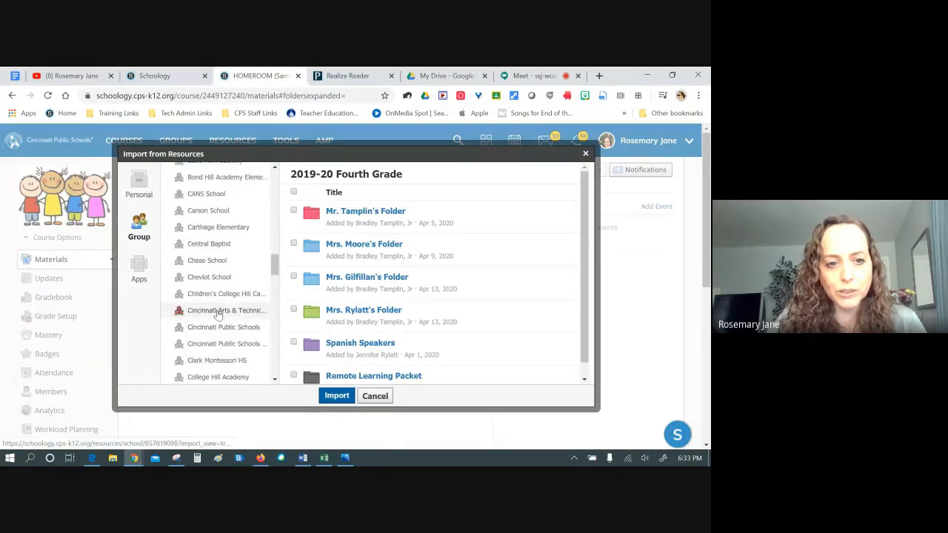
pyautogui.click(216, 327)
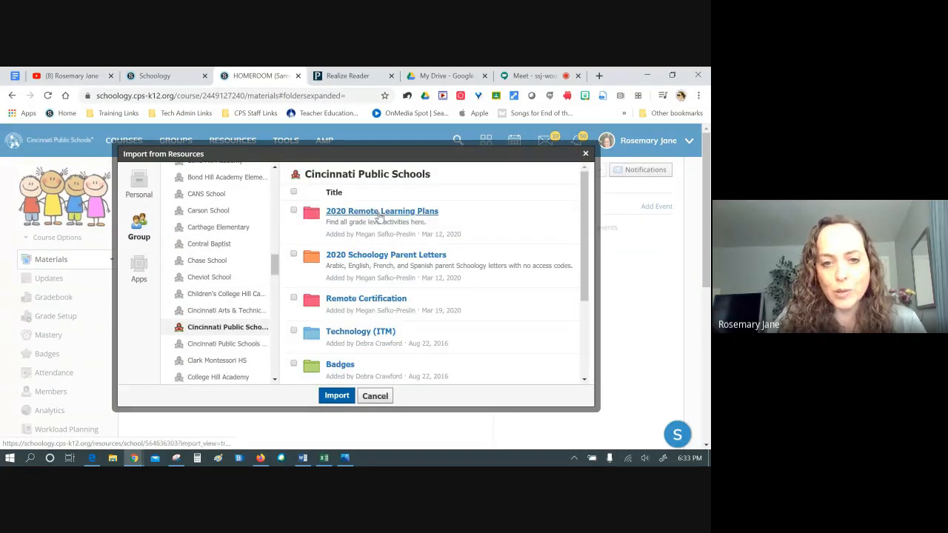
# Open 2020 Remote Learning Plans and import the ticked Grade 10 Remote Learning Winter 2020 link
pyautogui.click(379, 212)
pyautogui.scroll(-3, 353, 275)
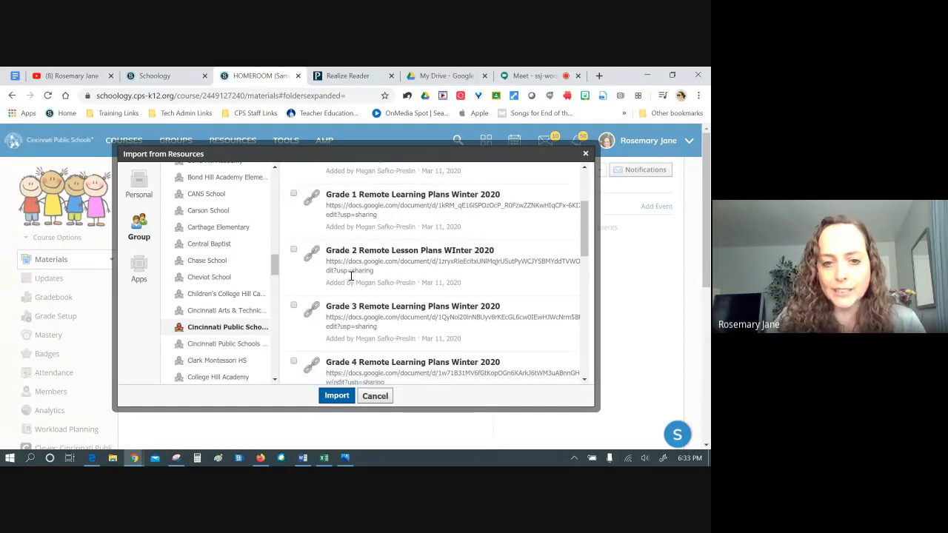
pyautogui.scroll(-4, 351, 275)
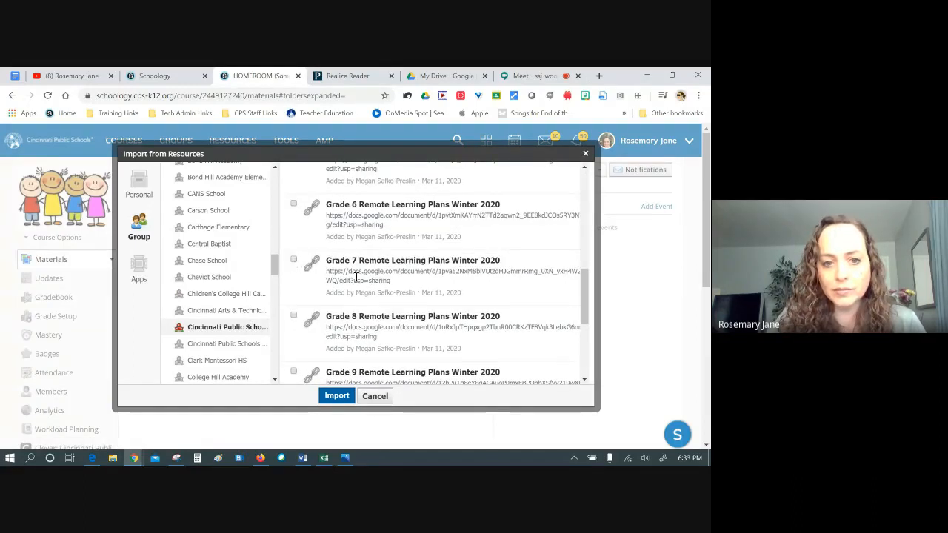
pyautogui.scroll(-3, 296, 263)
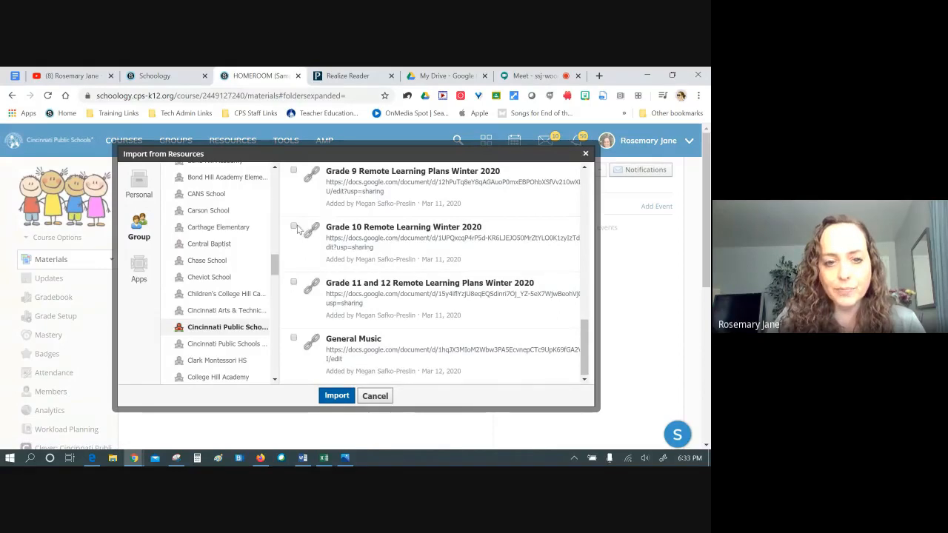
pyautogui.click(336, 395)
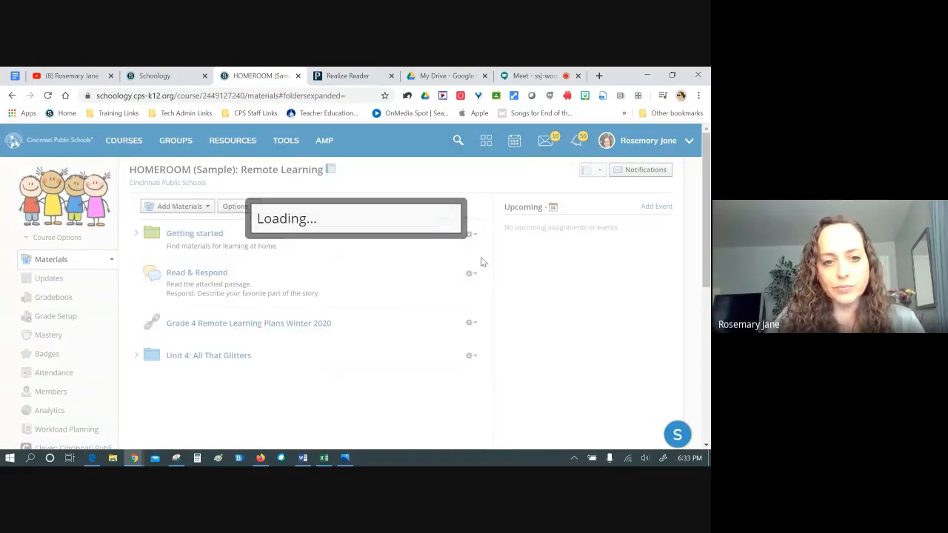
pyautogui.click(337, 251)
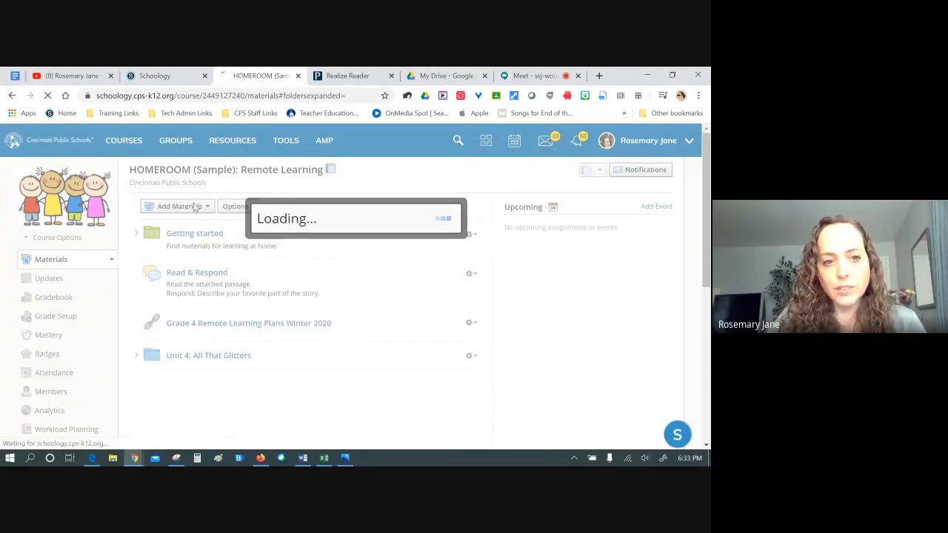
# Browse the CPS Math and Me group resources through Import from Resources, then cancel the import
pyautogui.click(205, 234)
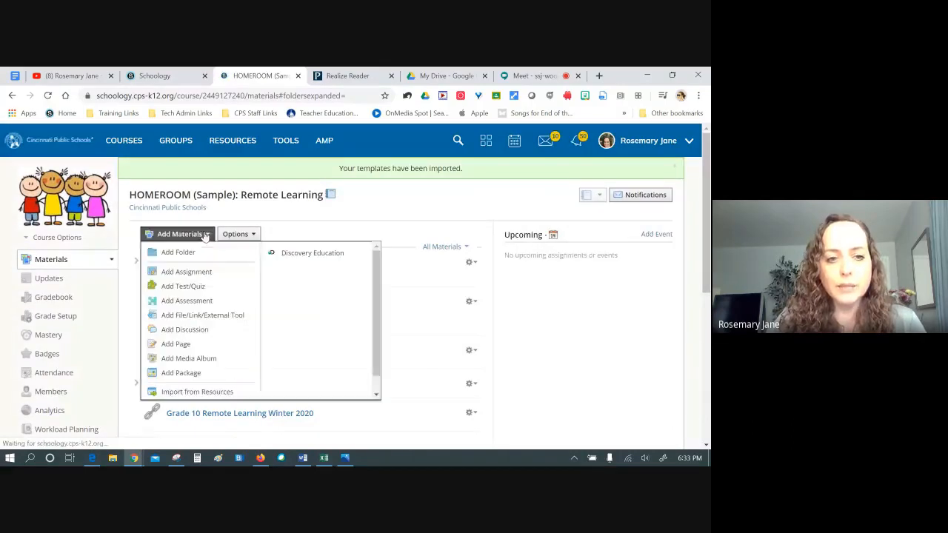
pyautogui.click(197, 391)
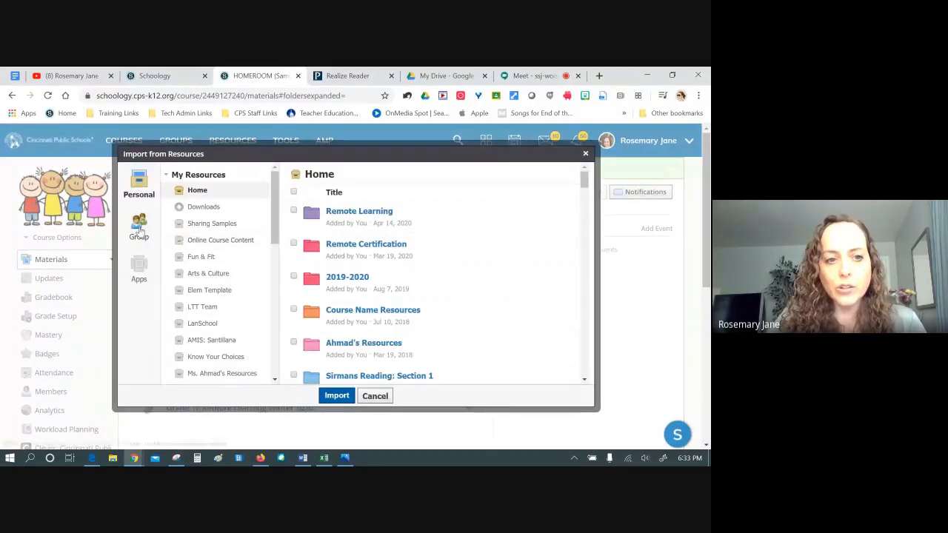
pyautogui.click(138, 225)
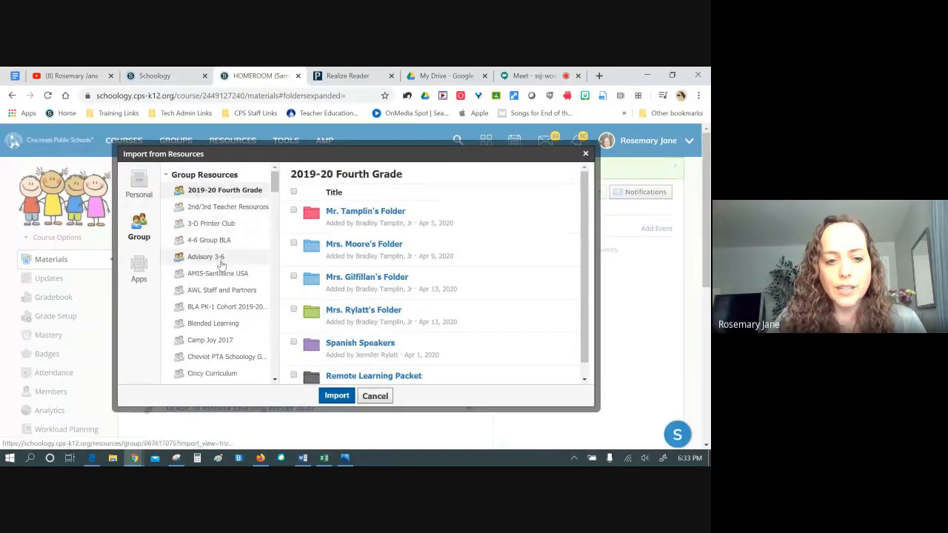
pyautogui.scroll(-3, 211, 263)
pyautogui.scroll(-1, 220, 264)
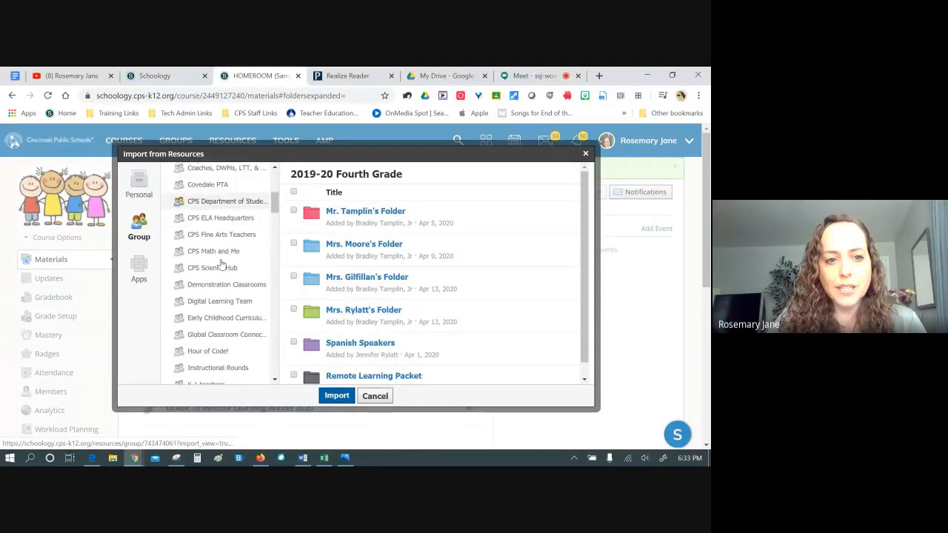
pyautogui.click(218, 251)
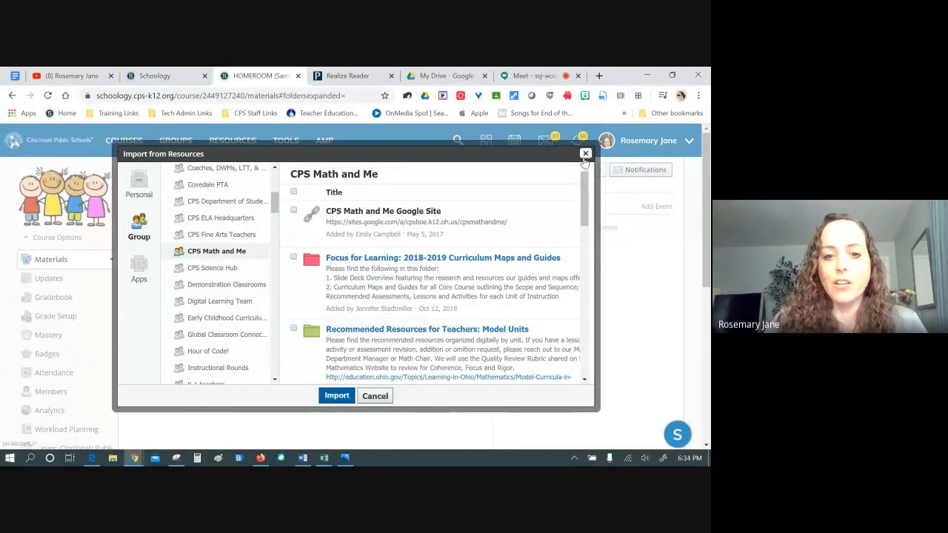
pyautogui.click(374, 397)
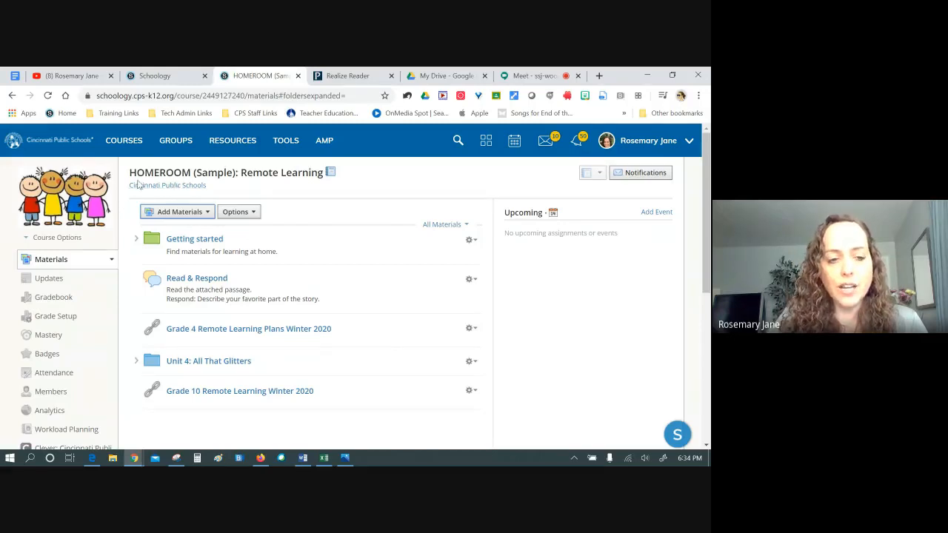
# Close the add-materials list and go to the personal Resources library
pyautogui.click(177, 212)
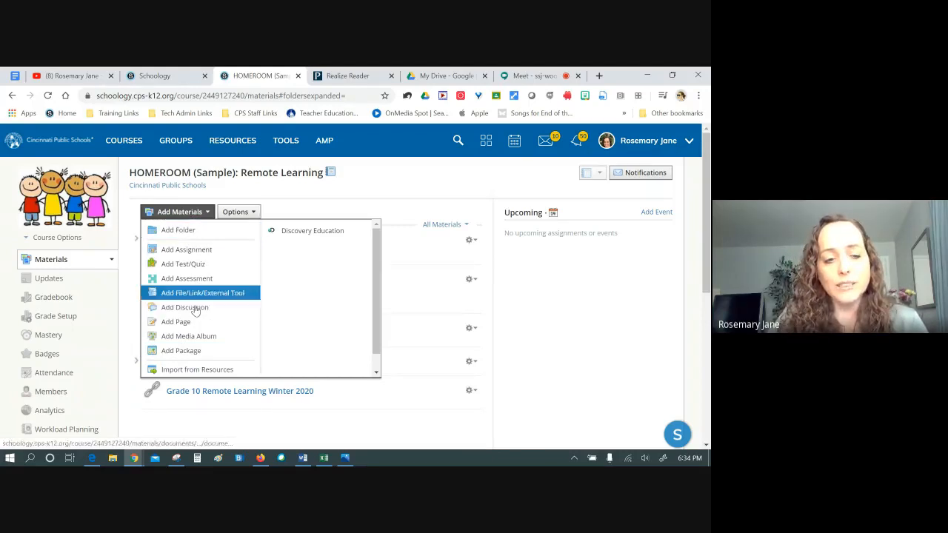
pyautogui.click(207, 212)
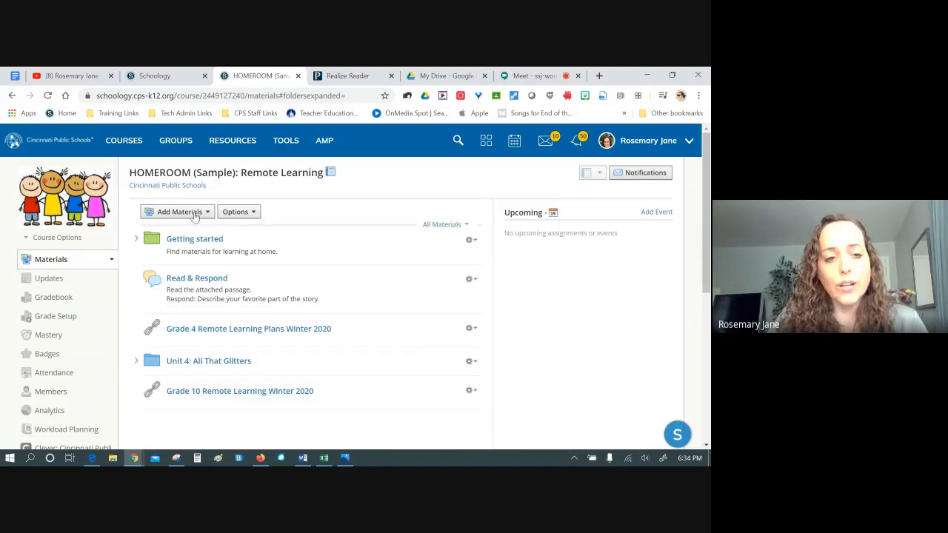
pyautogui.click(249, 150)
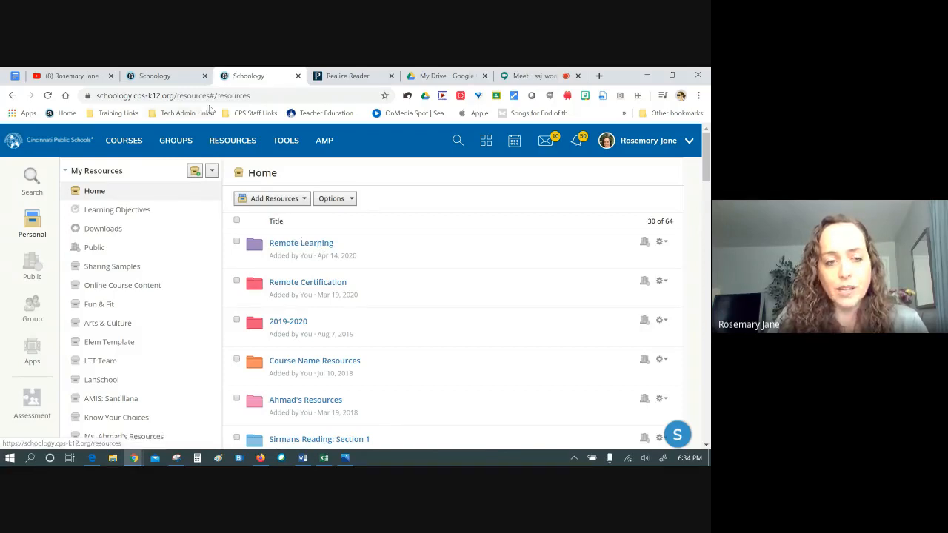
# Save the HOMEROOM course's Getting started folder to personal resources
pyautogui.click(12, 96)
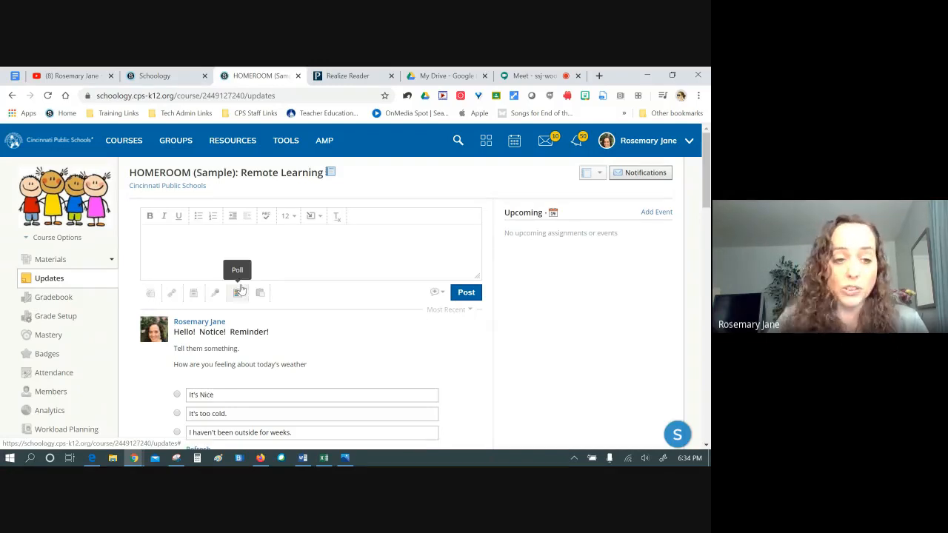
pyautogui.click(52, 259)
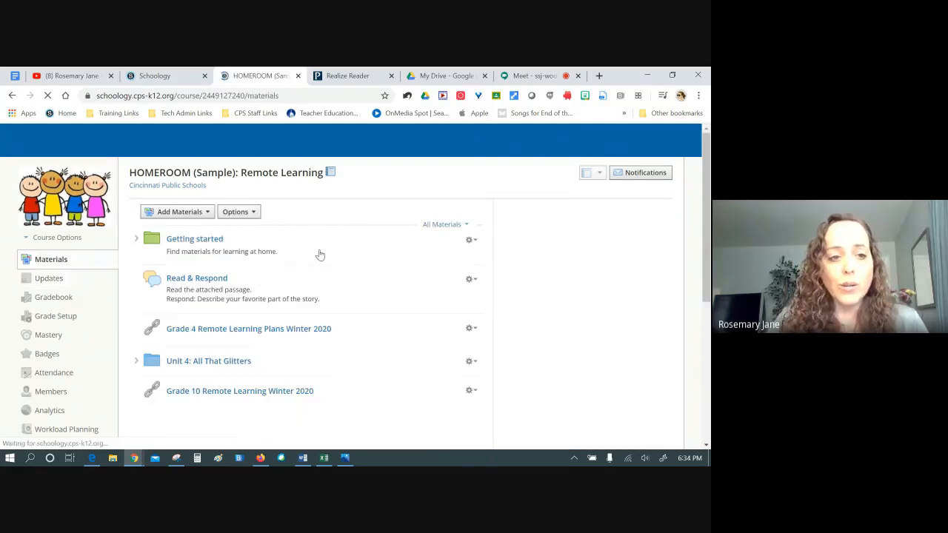
pyautogui.click(470, 240)
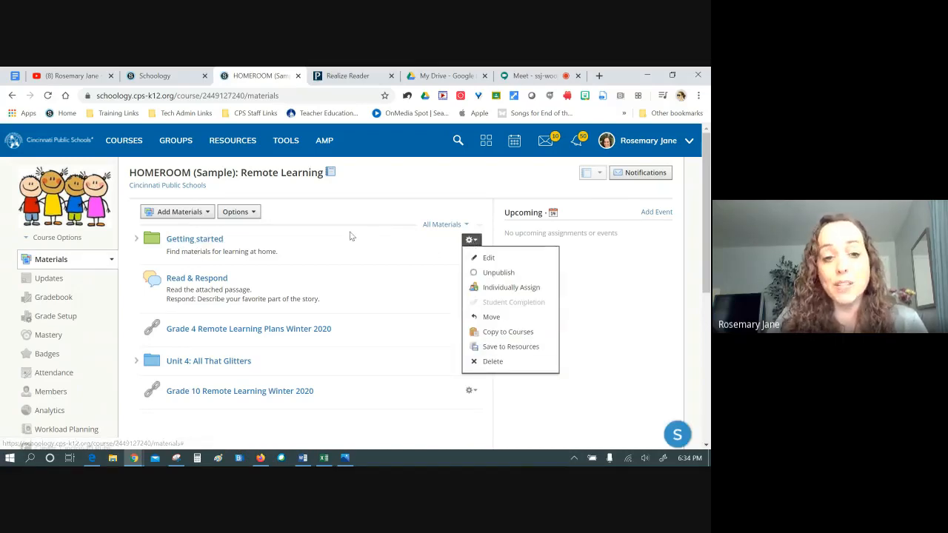
pyautogui.click(527, 348)
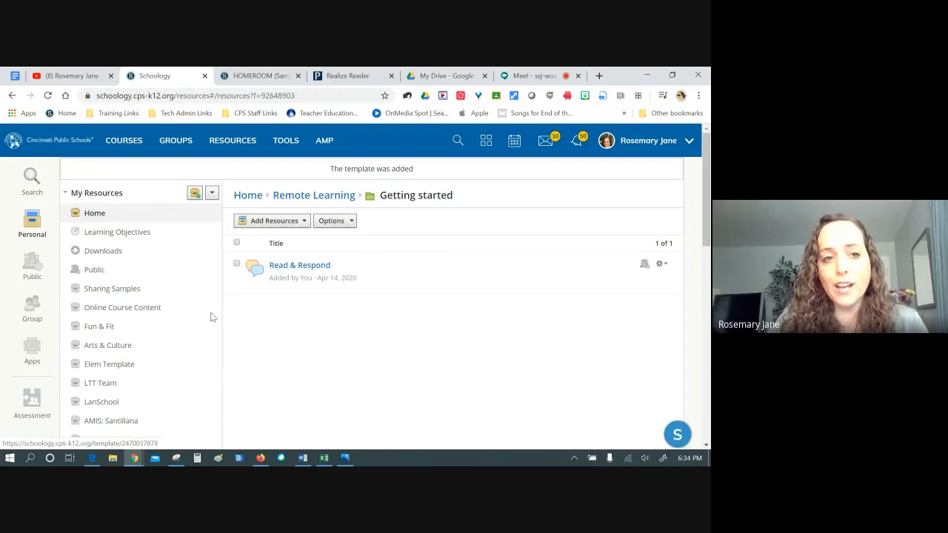
# Start adding Read & Respond to a course, then cancel without adding it
pyautogui.click(661, 264)
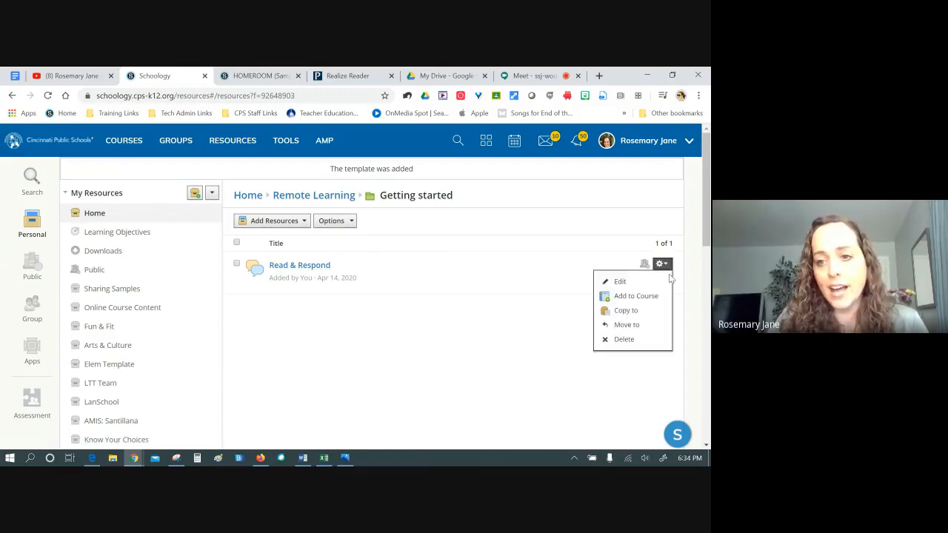
pyautogui.click(635, 295)
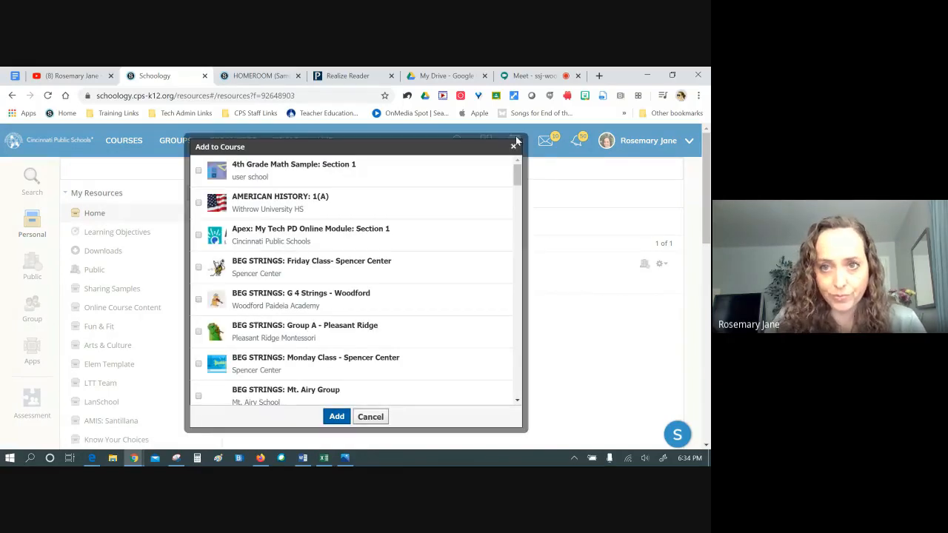
pyautogui.click(513, 146)
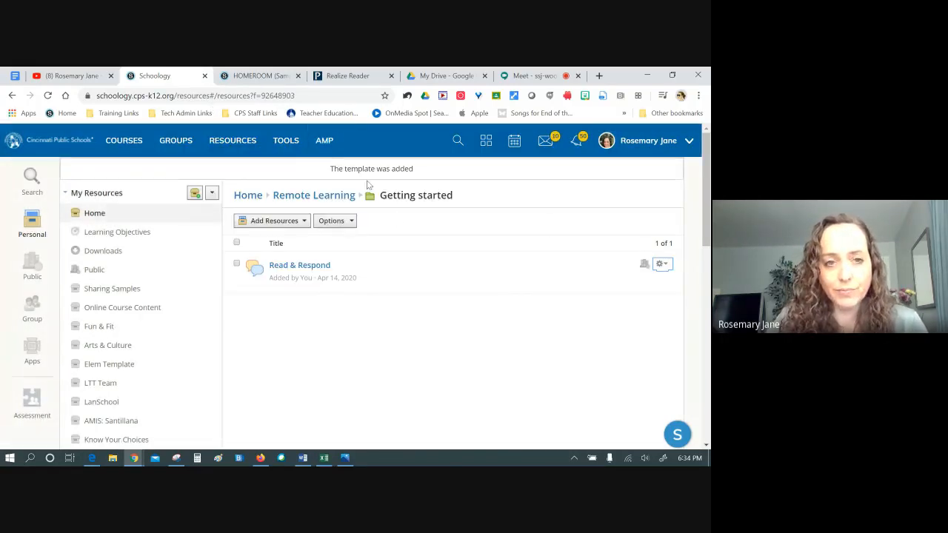
# Switch to the Schoology agenda document and highlight the start of the first agenda item
pyautogui.click(279, 77)
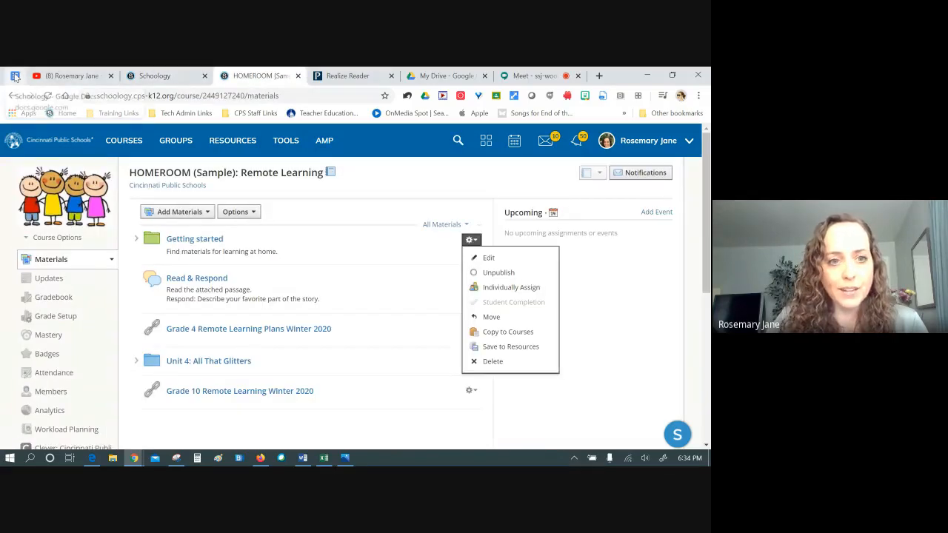
pyautogui.click(15, 76)
pyautogui.moveTo(170, 211); pyautogui.dragTo(449, 219)
# Highlight the second agenda item about assignments, clear it, and return to the HOMEROOM tab
pyautogui.click(389, 253)
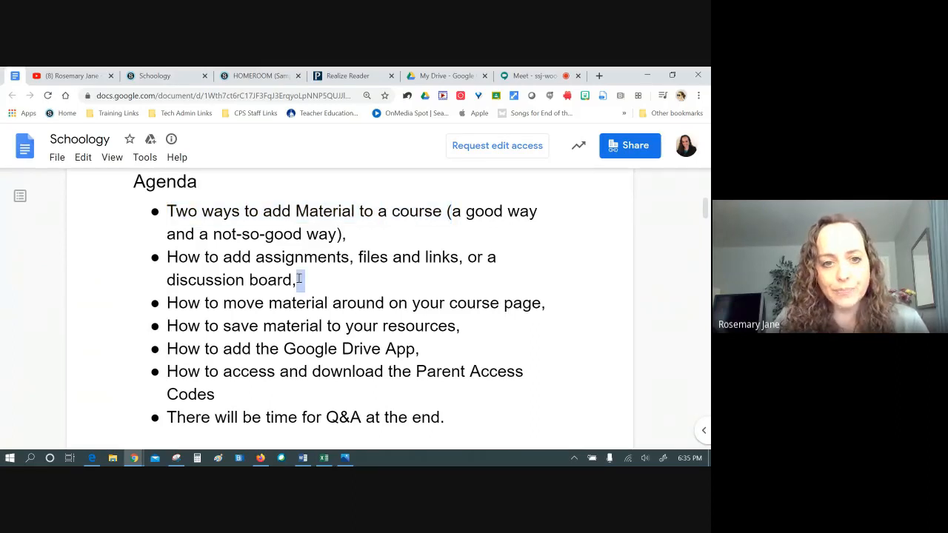
pyautogui.moveTo(299, 278); pyautogui.dragTo(155, 258)
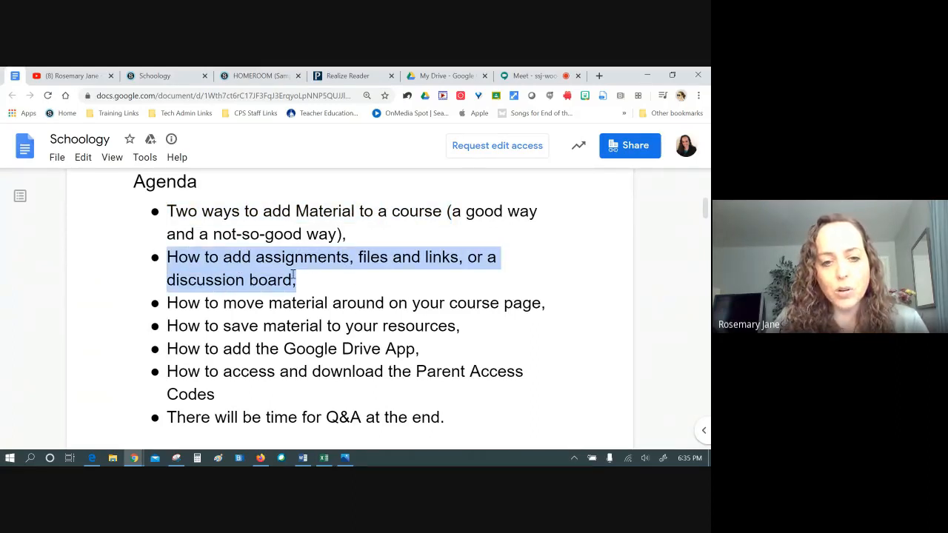
pyautogui.click(259, 284)
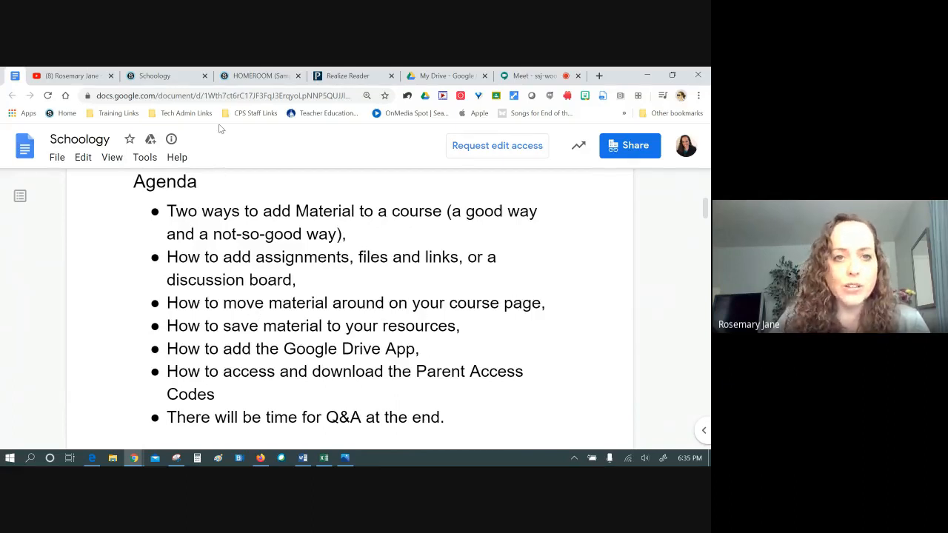
pyautogui.click(264, 76)
# Move Read & Respond, Grade 4 plans and Grade 10 links into Getting started, then collapse it
pyautogui.click(625, 402)
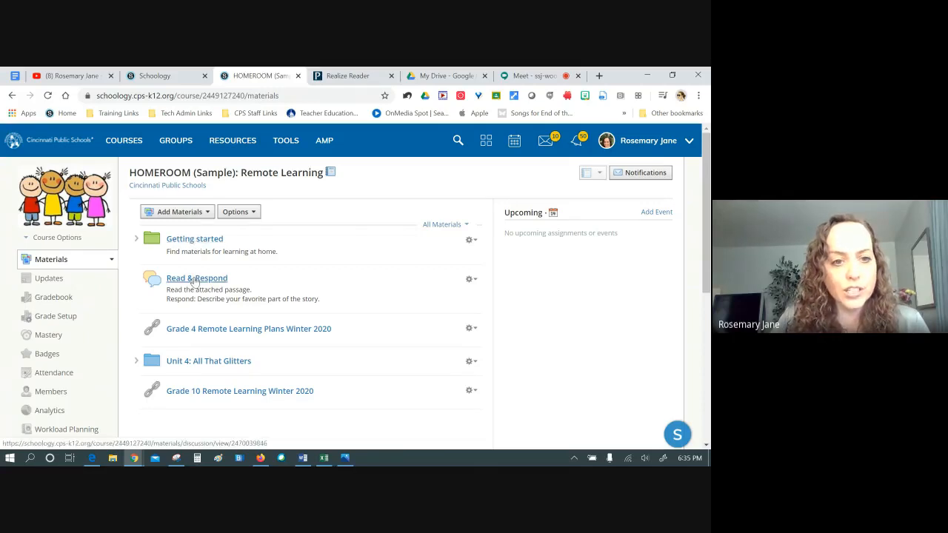
pyautogui.moveTo(194, 280); pyautogui.dragTo(215, 259)
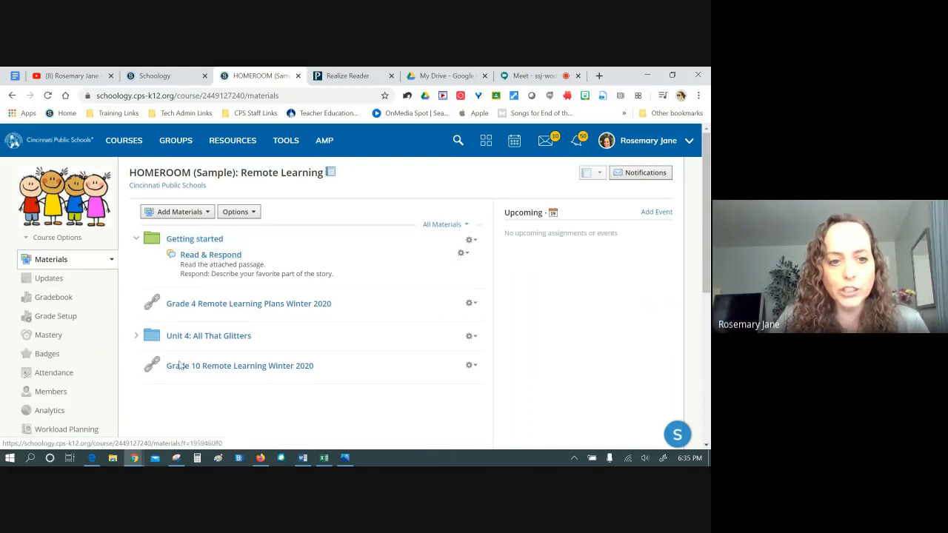
pyautogui.moveTo(201, 304); pyautogui.dragTo(251, 315)
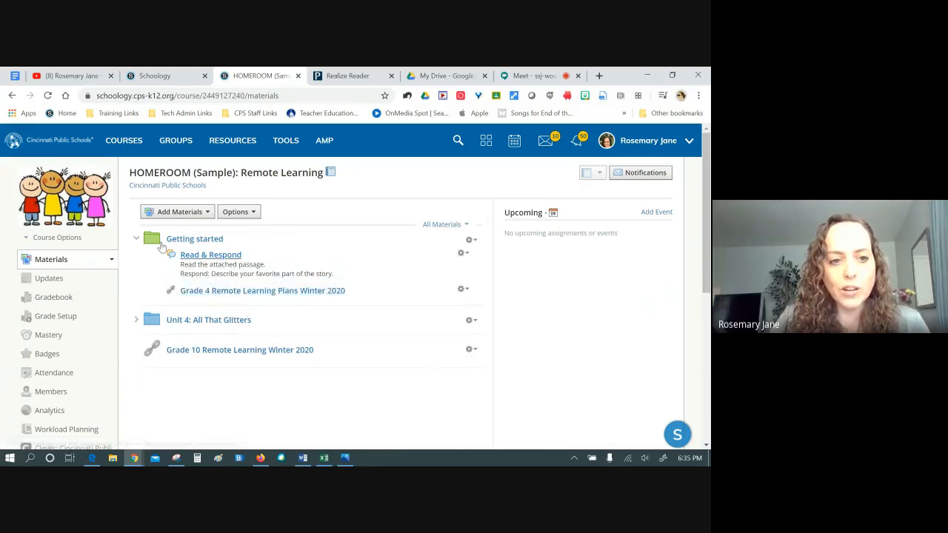
pyautogui.click(135, 239)
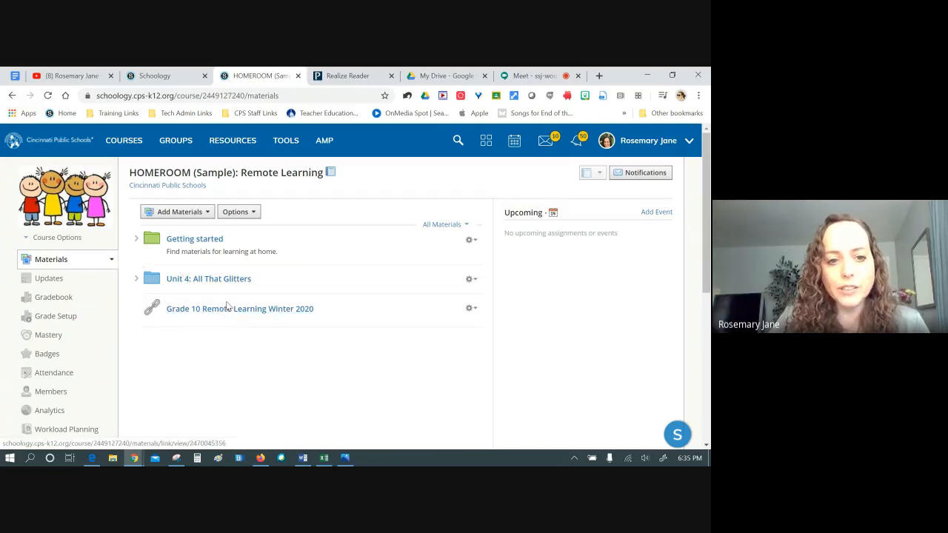
pyautogui.moveTo(222, 311)
pyautogui.mouseDown()
pyautogui.moveTo(231, 291)
pyautogui.moveTo(226, 250)
pyautogui.moveTo(225, 317)
pyautogui.mouseUp()
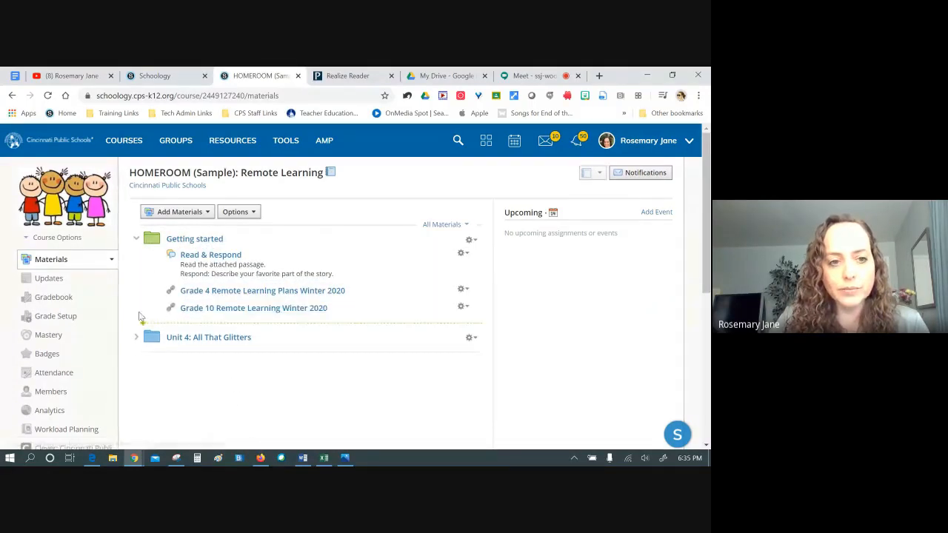
pyautogui.click(136, 238)
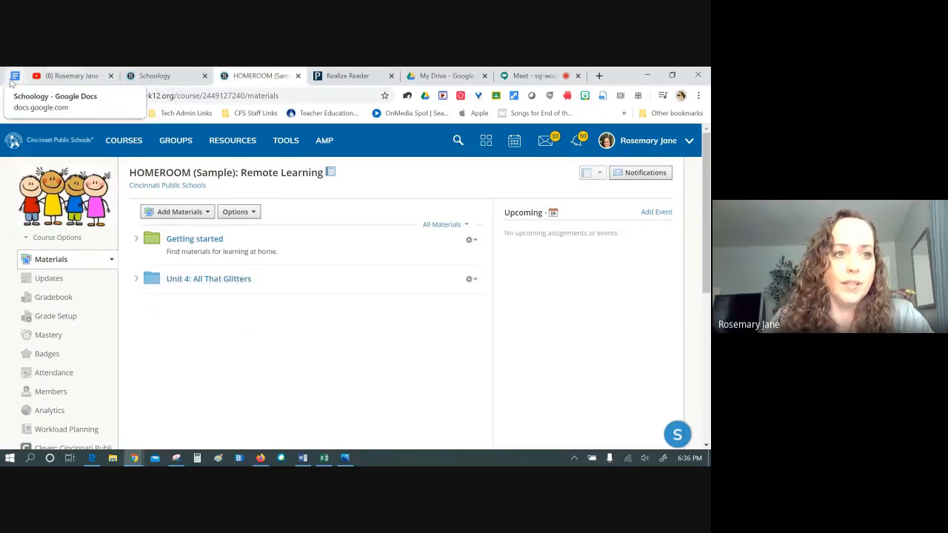
# Highlight the 'How to add the Google Drive App' agenda item, then return to the HOMEROOM course
pyautogui.click(15, 76)
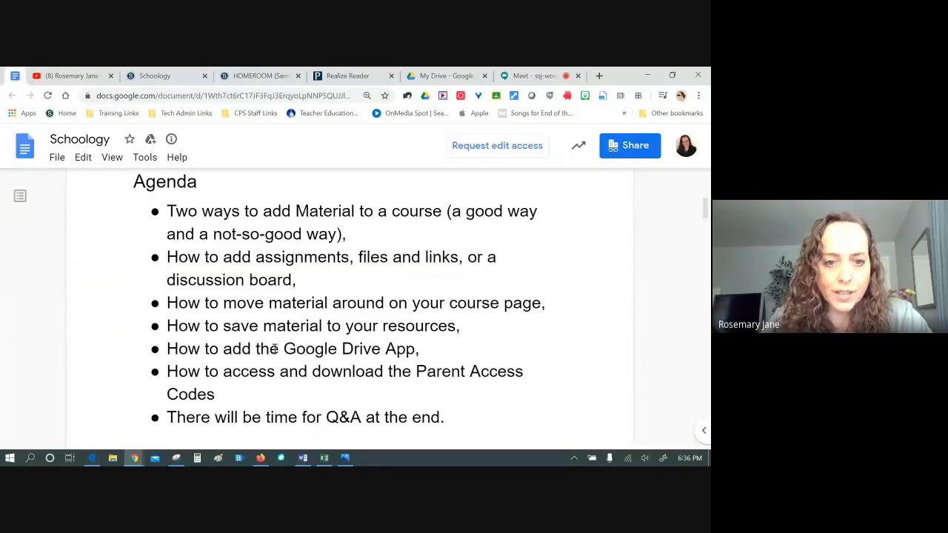
pyautogui.moveTo(425, 348); pyautogui.dragTo(148, 346)
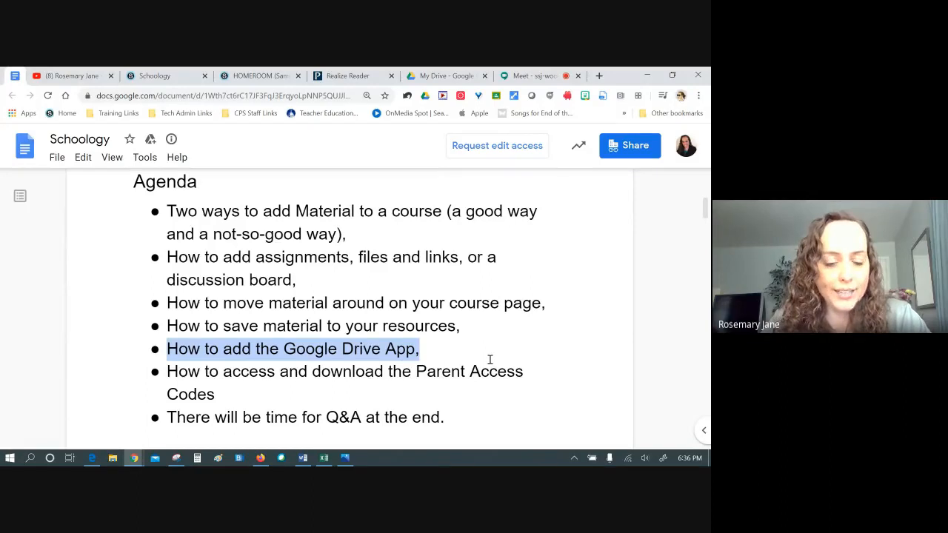
pyautogui.scroll(-1, 310, 346)
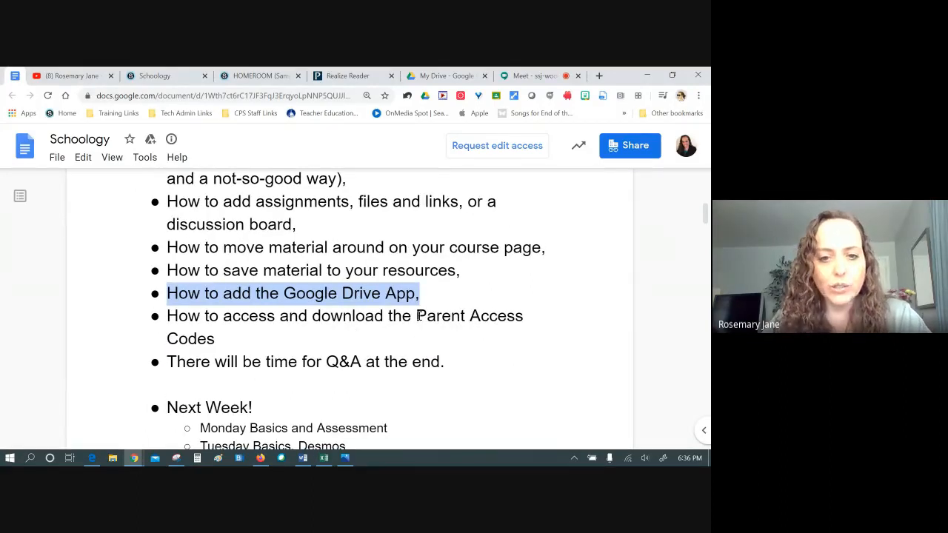
pyautogui.scroll(1, 439, 348)
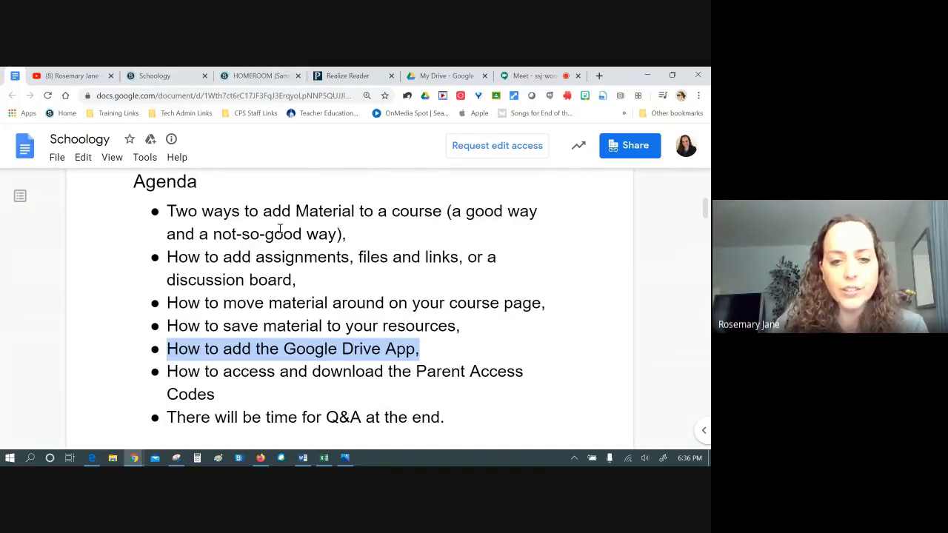
pyautogui.click(269, 76)
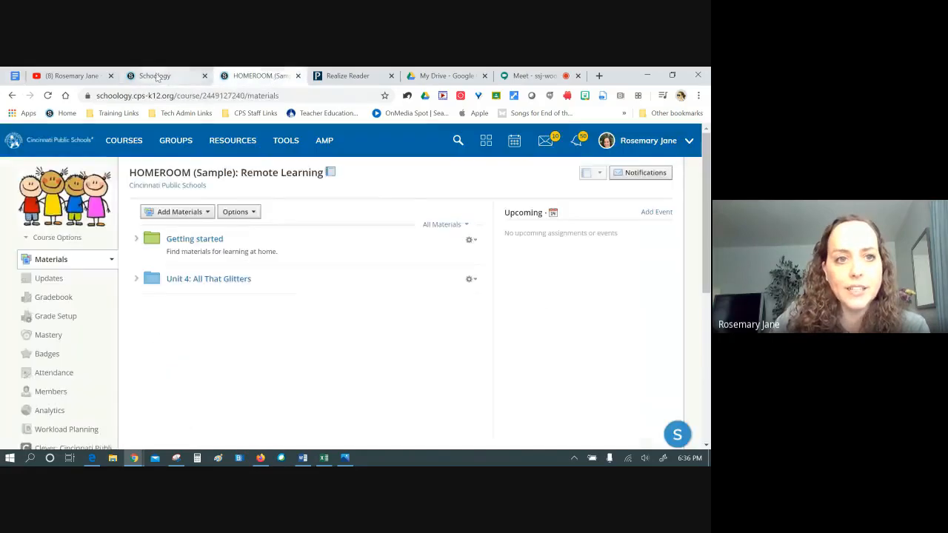
pyautogui.click(156, 76)
pyautogui.click(260, 75)
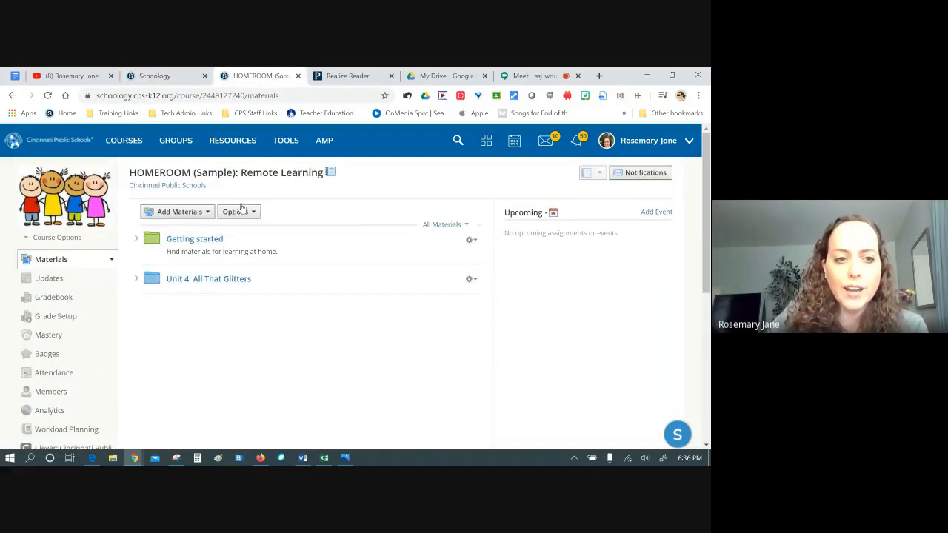
pyautogui.click(192, 216)
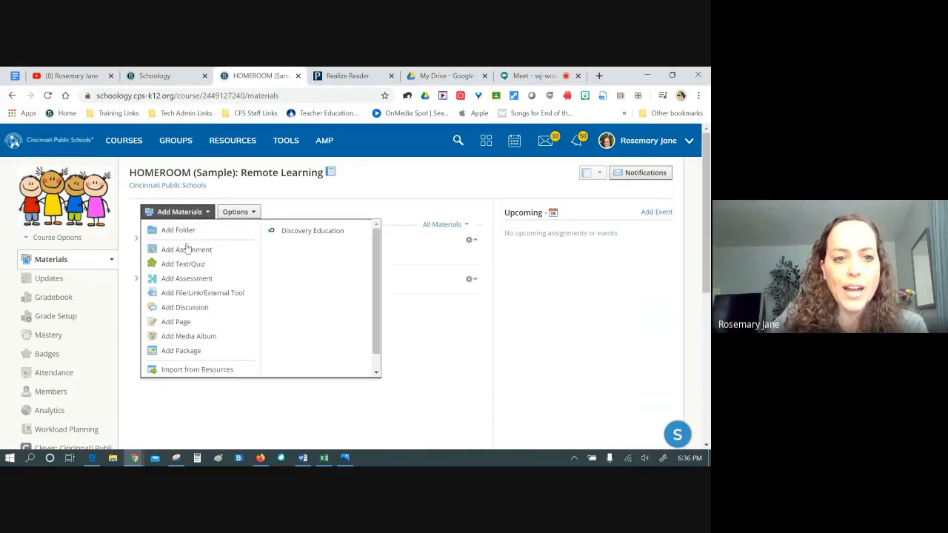
pyautogui.click(187, 250)
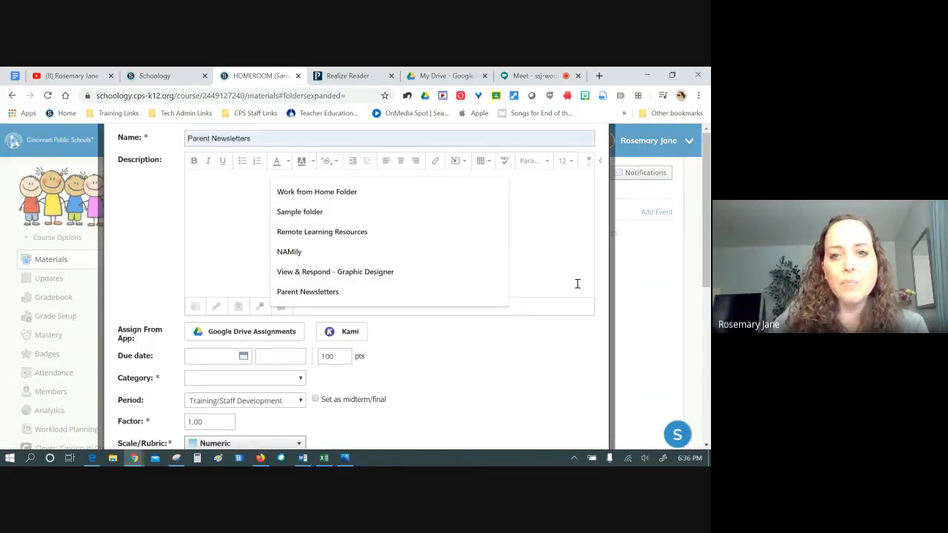
pyautogui.hotkey('ctrl', '-')
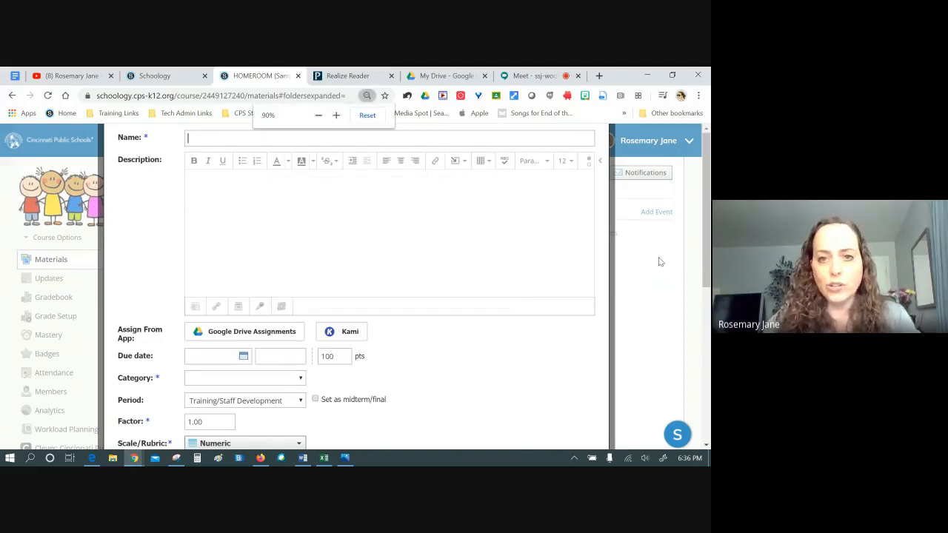
pyautogui.click(318, 115)
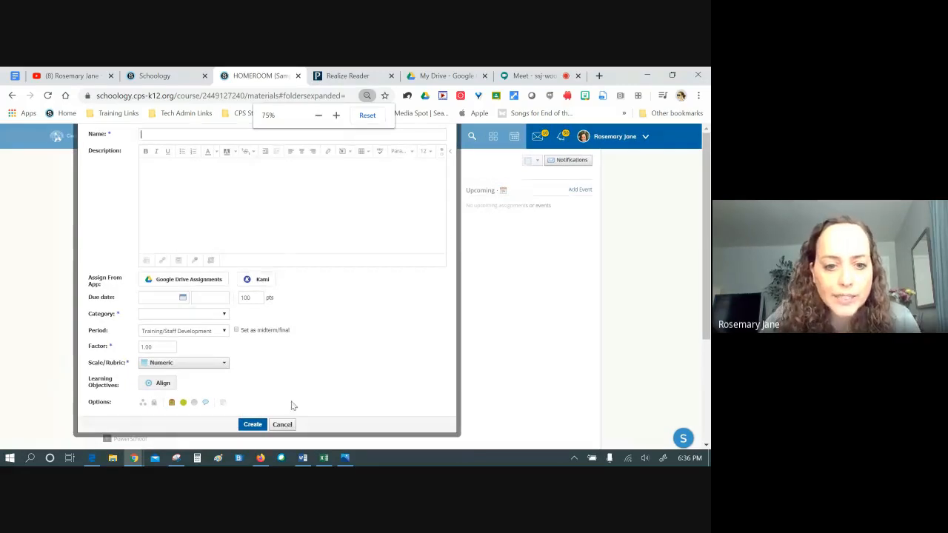
pyautogui.click(282, 423)
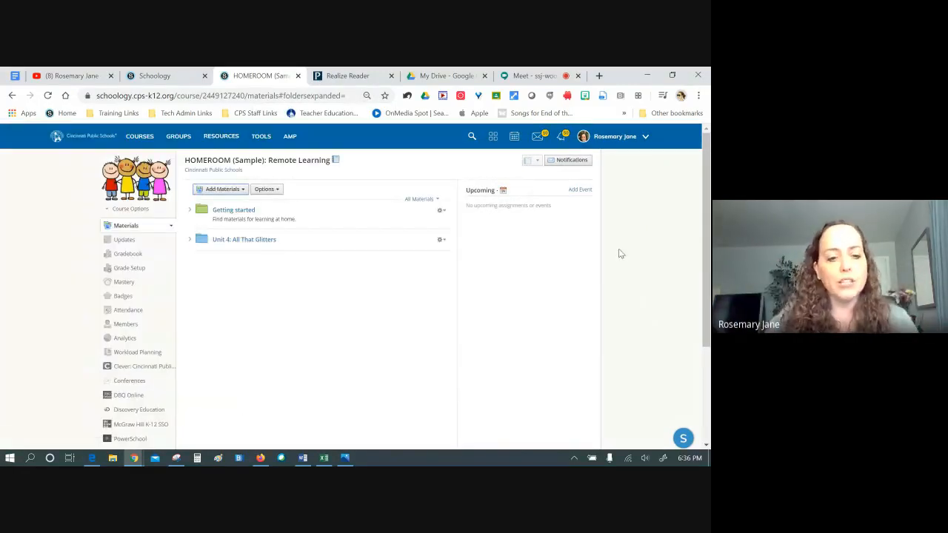
pyautogui.click(698, 95)
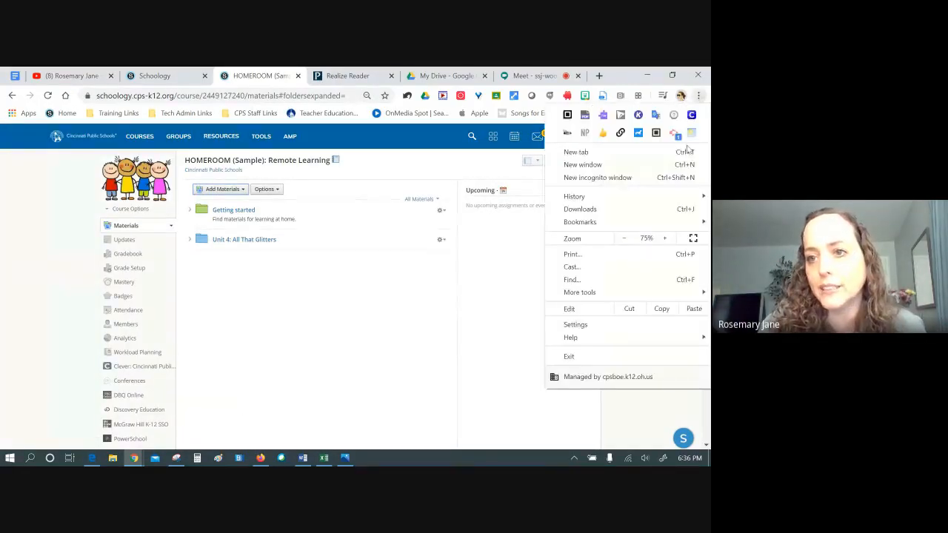
pyautogui.click(670, 239)
pyautogui.click(665, 238)
pyautogui.click(665, 238)
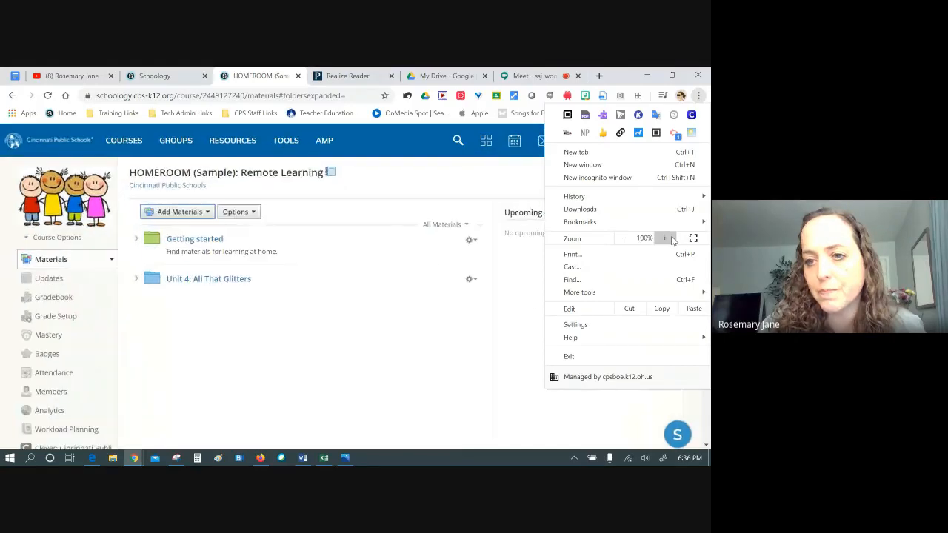
pyautogui.click(449, 342)
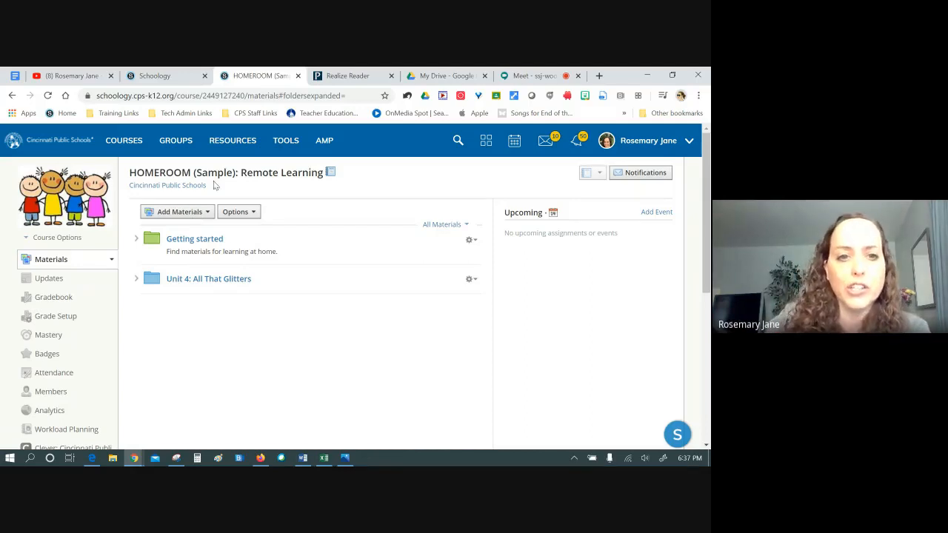
pyautogui.click(250, 150)
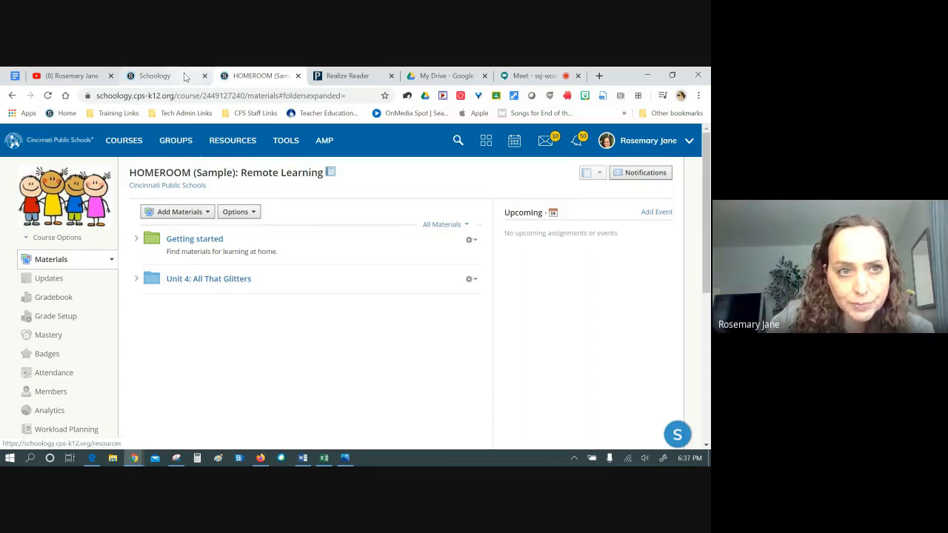
pyautogui.click(219, 147)
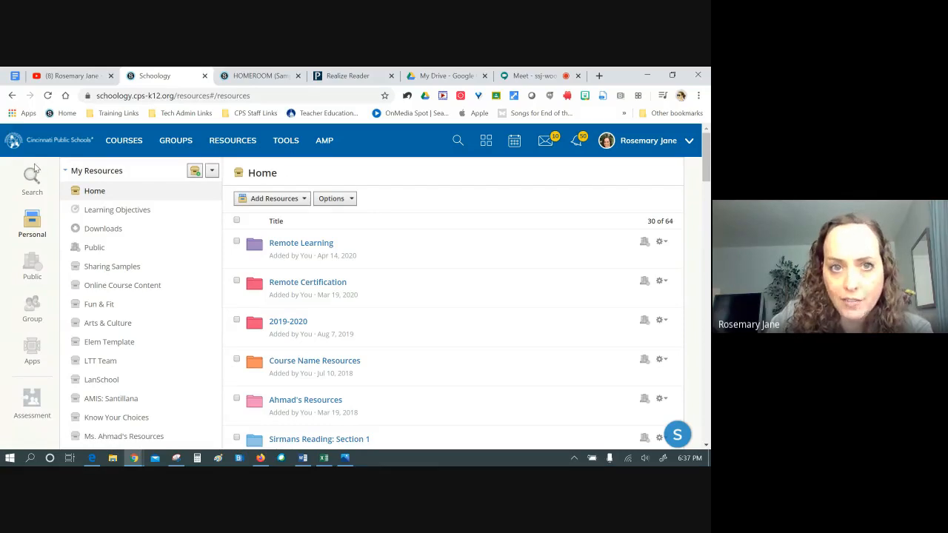
pyautogui.click(32, 351)
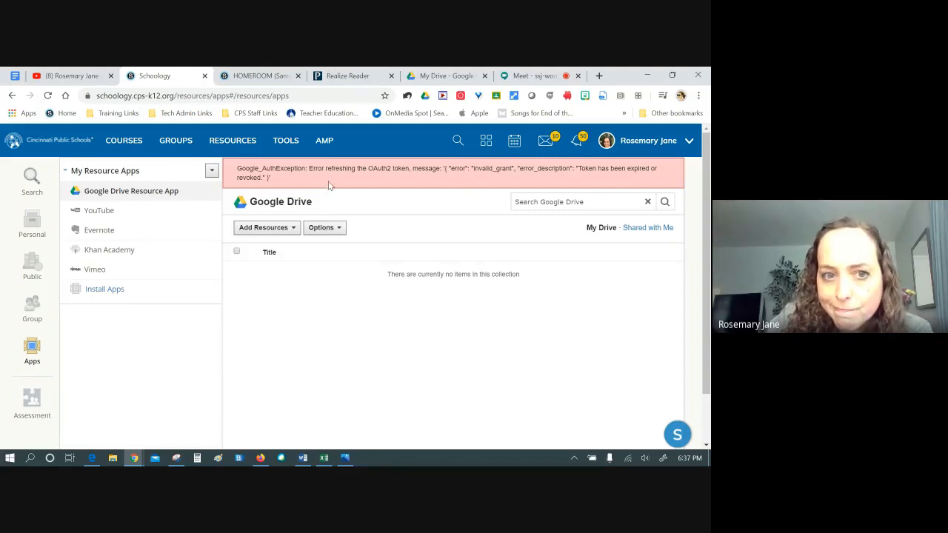
pyautogui.click(325, 228)
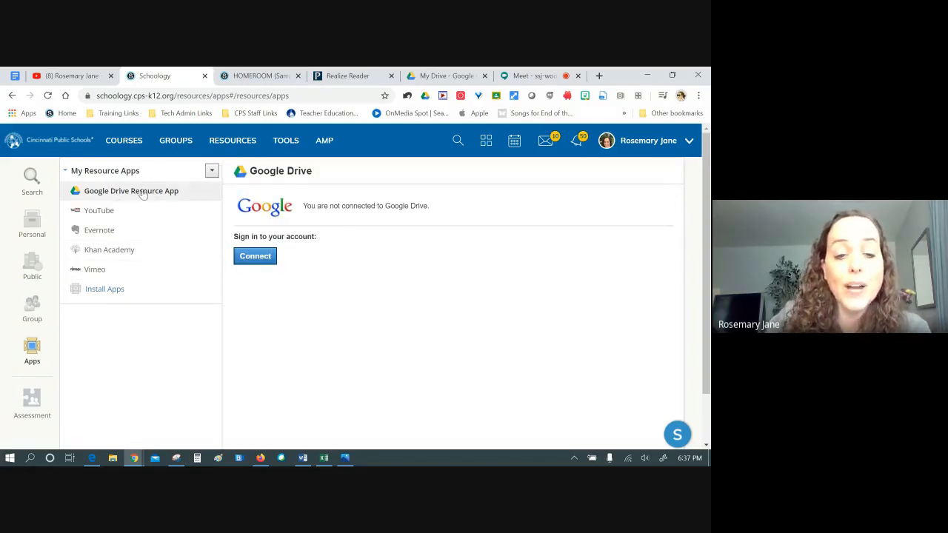
# Connect the Google Drive Resource App using the school Google account and allow Drive access
pyautogui.click(253, 257)
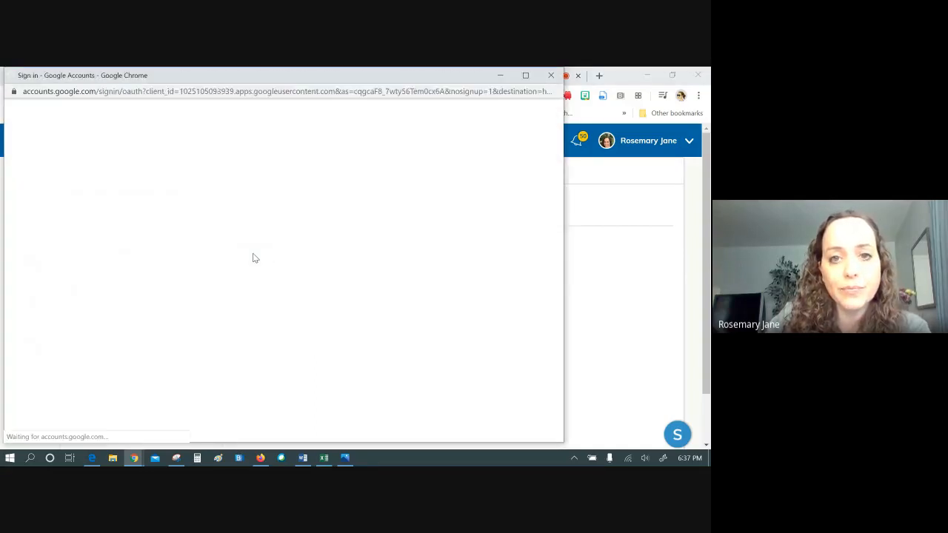
pyautogui.click(680, 101)
pyautogui.click(680, 97)
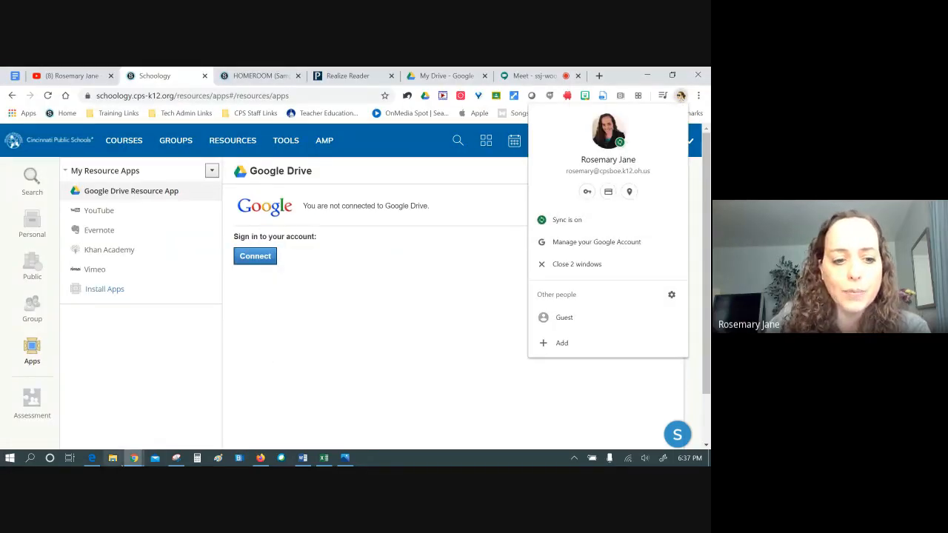
pyautogui.click(134, 459)
pyautogui.click(288, 415)
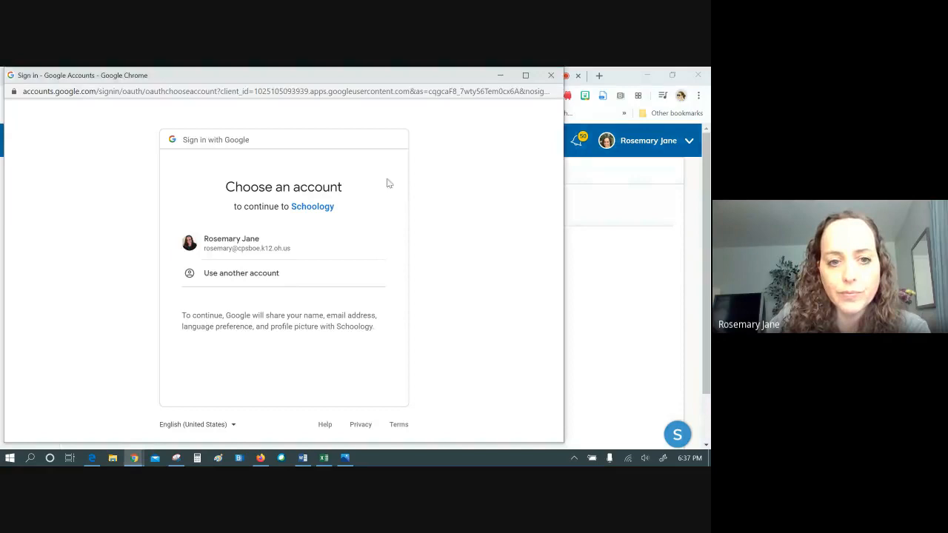
pyautogui.click(247, 242)
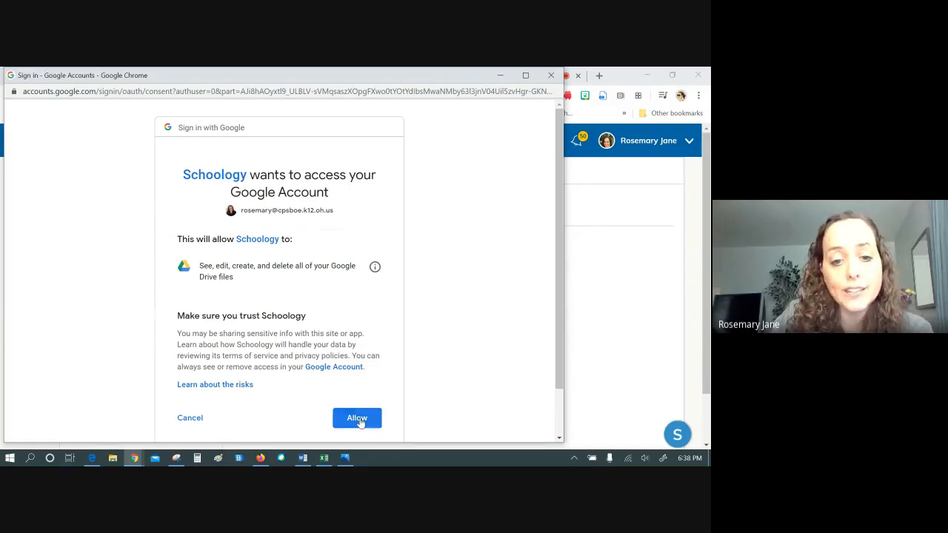
pyautogui.click(359, 419)
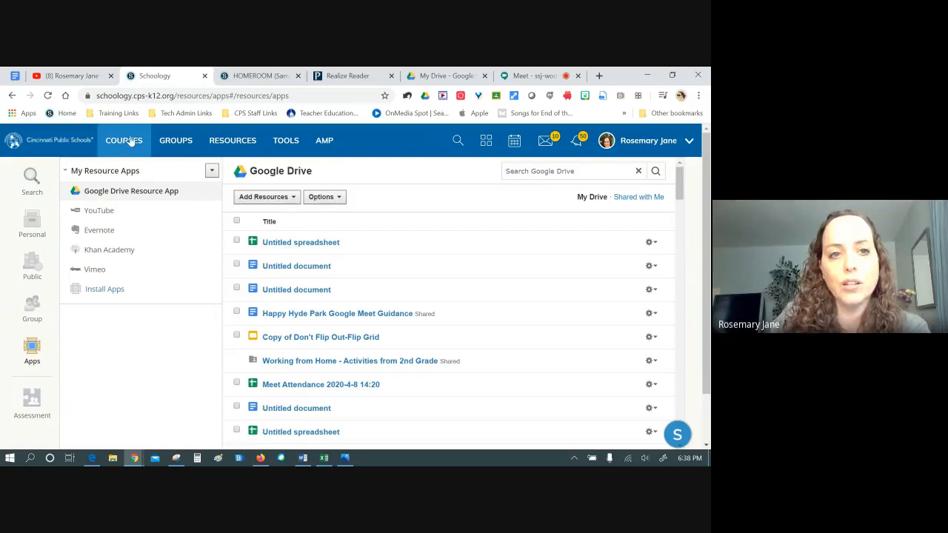
pyautogui.click(255, 75)
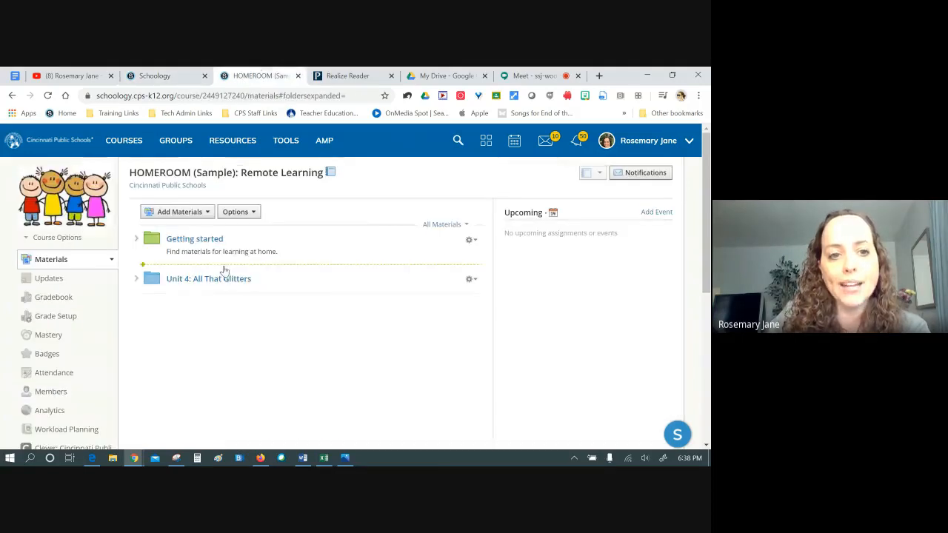
pyautogui.click(208, 213)
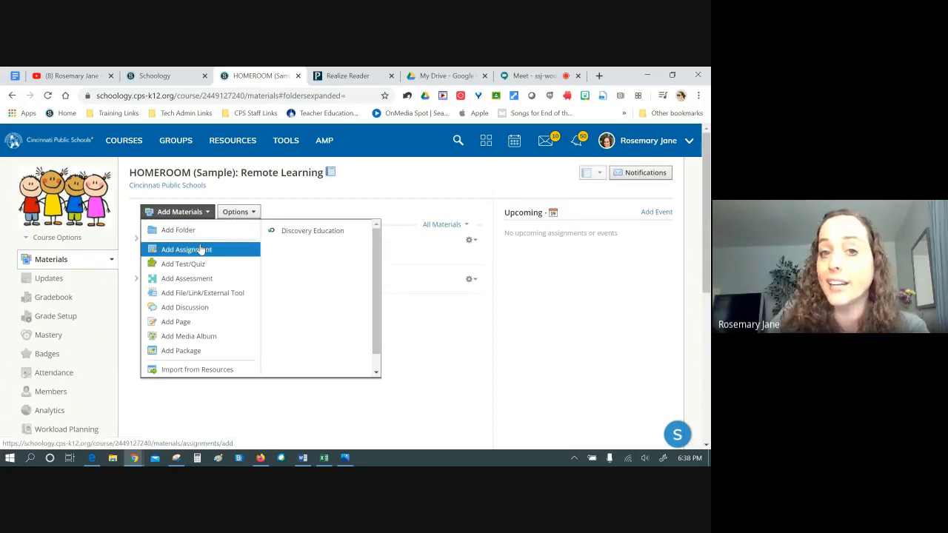
pyautogui.click(199, 247)
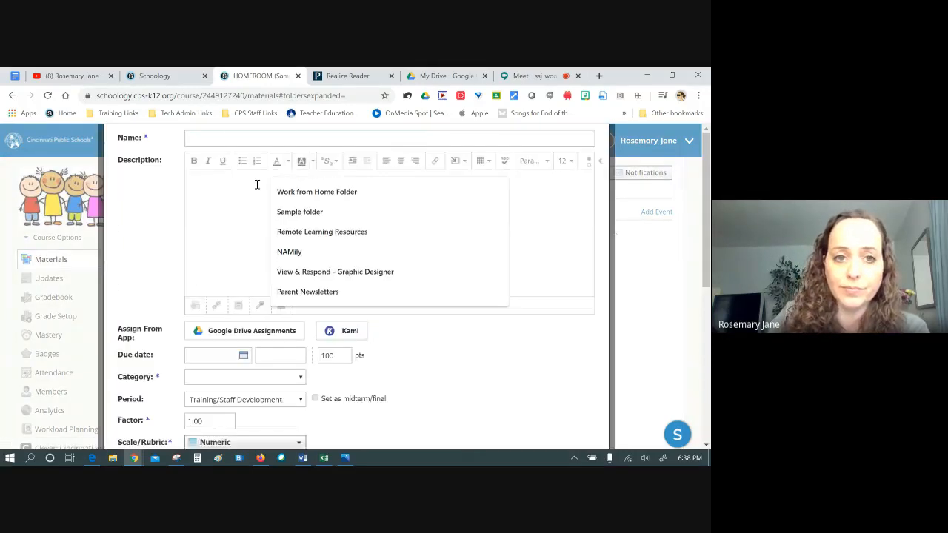
pyautogui.write('Name that makes sense')
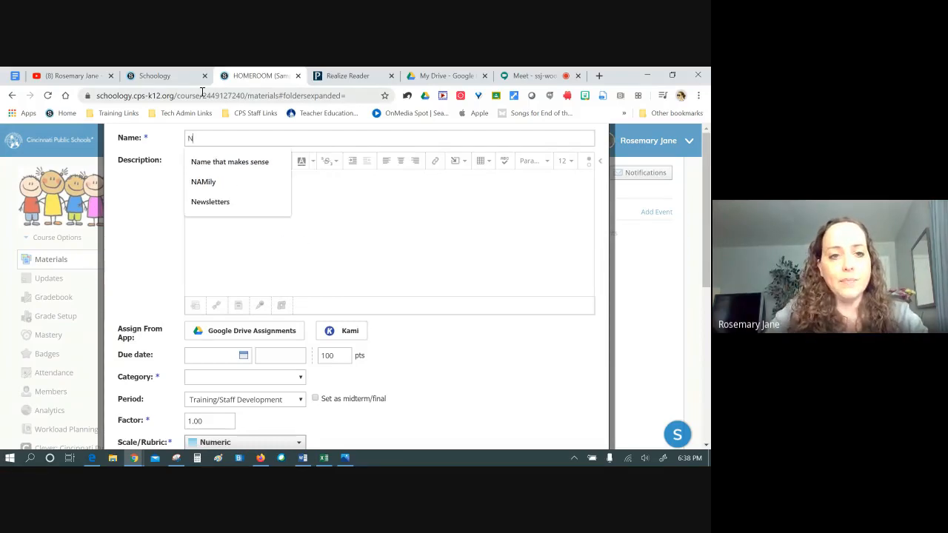
pyautogui.click(221, 161)
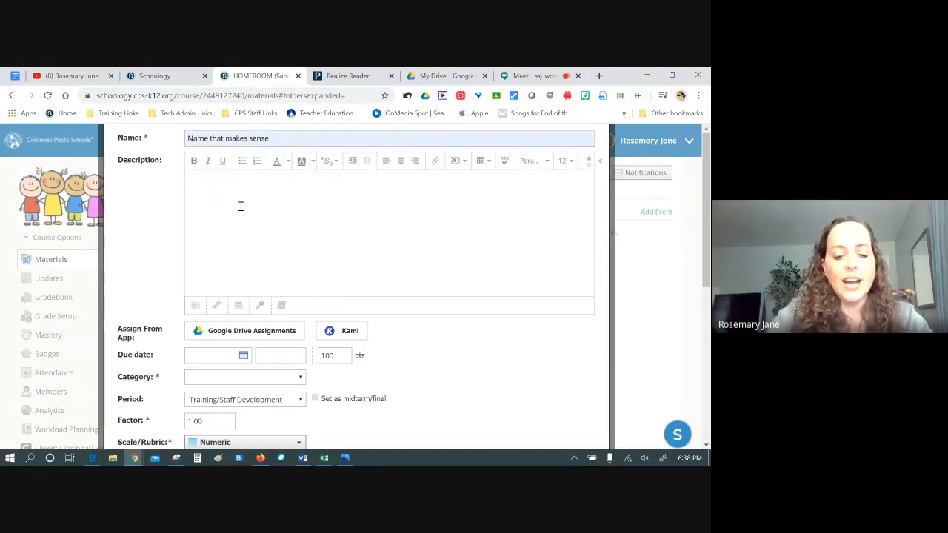
pyautogui.write('nstructions...')
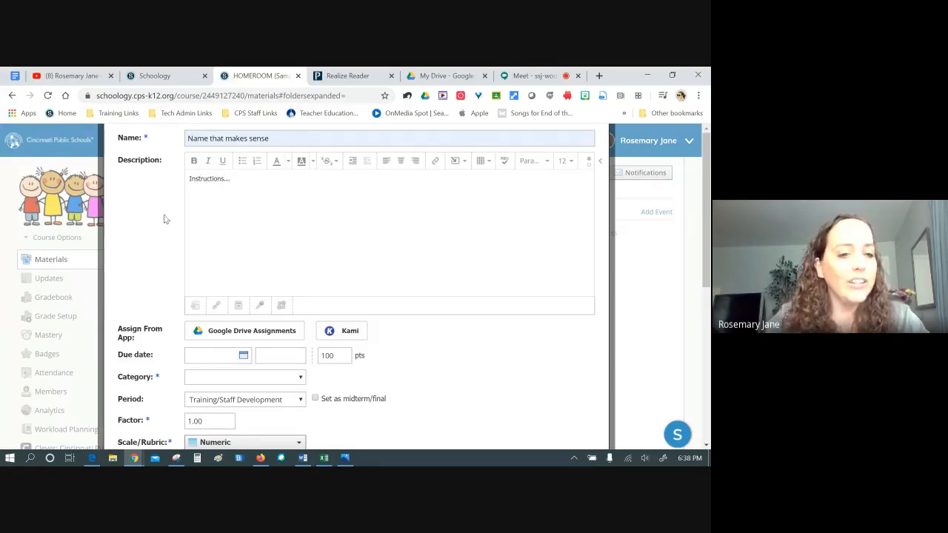
pyautogui.doubleClick(121, 159)
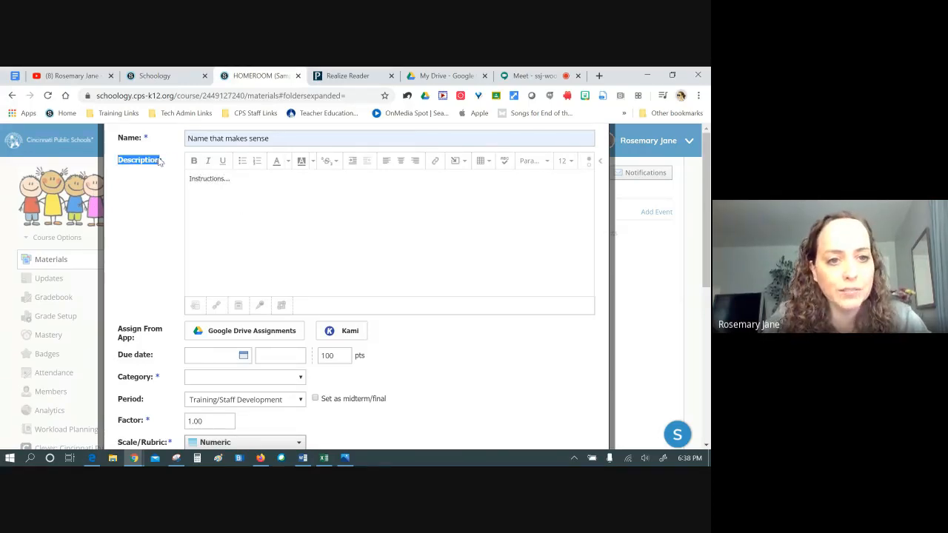
pyautogui.click(254, 187)
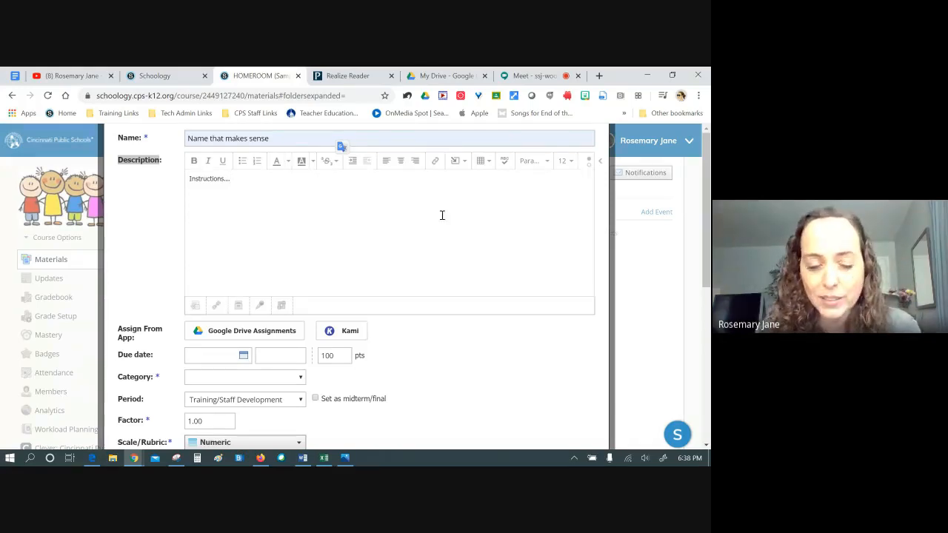
pyautogui.scroll(-3, 257, 222)
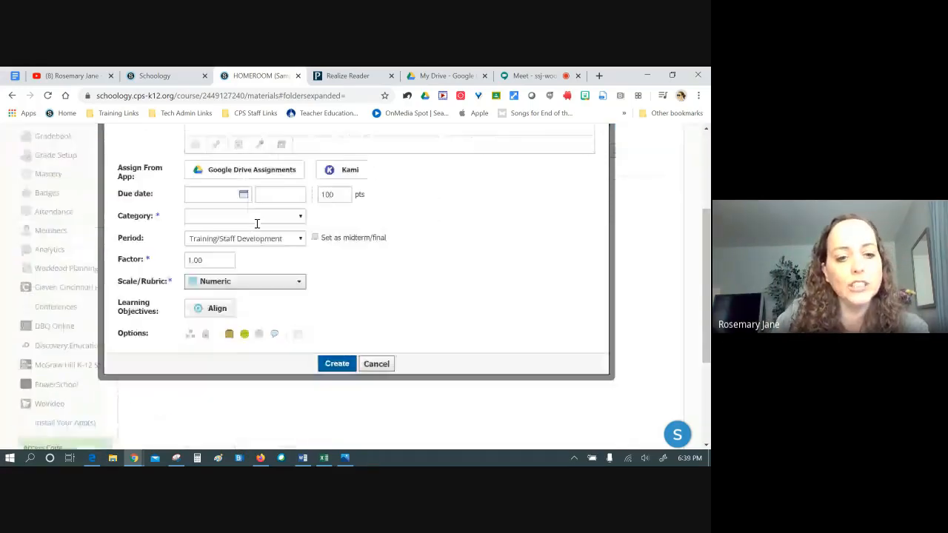
pyautogui.scroll(1, 278, 194)
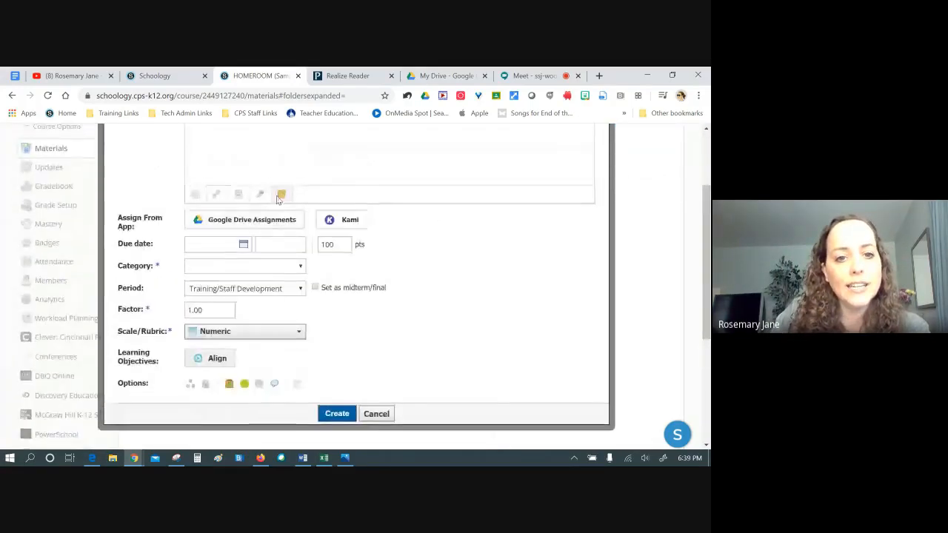
pyautogui.click(222, 225)
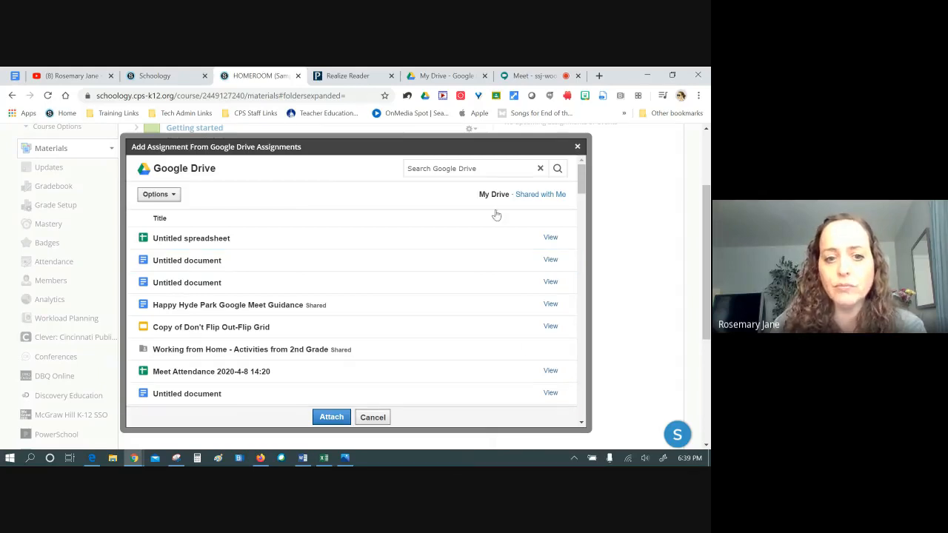
pyautogui.click(487, 170)
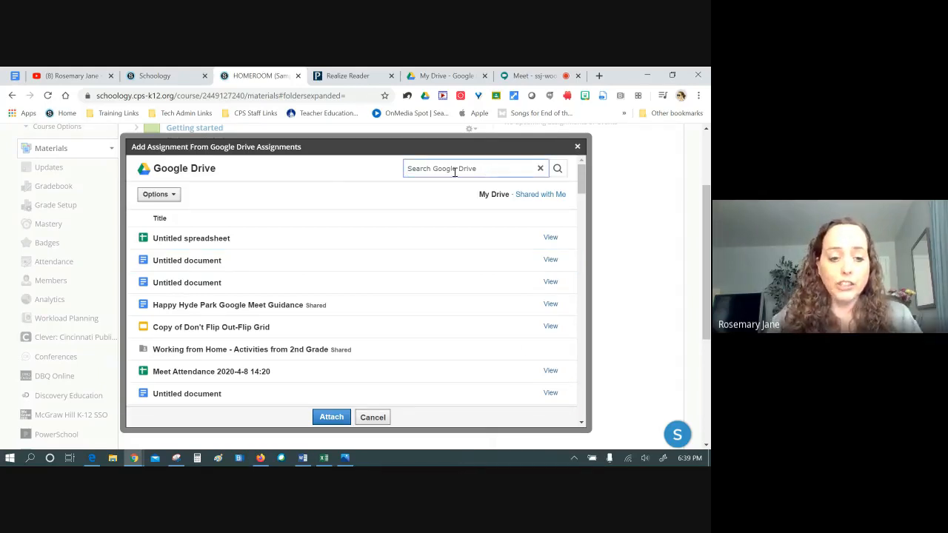
pyautogui.write('templates')
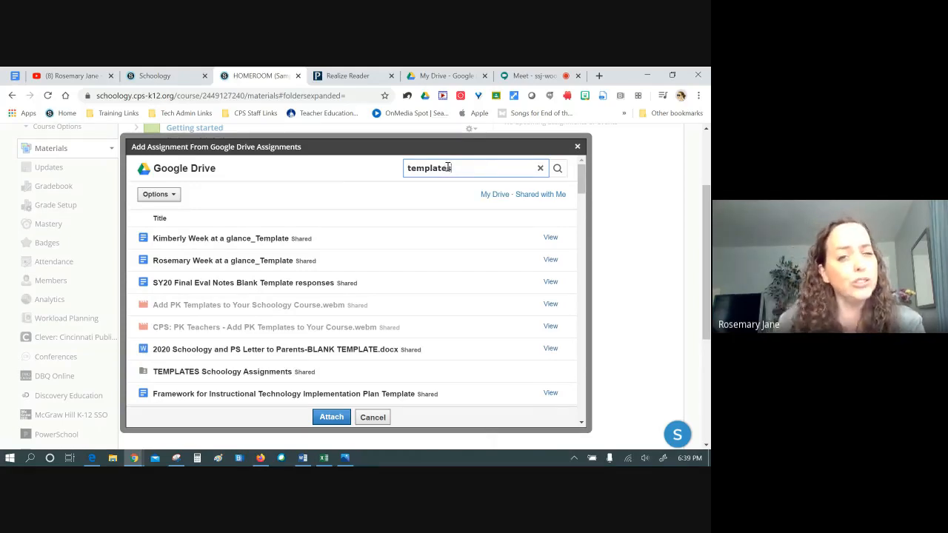
pyautogui.click(396, 245)
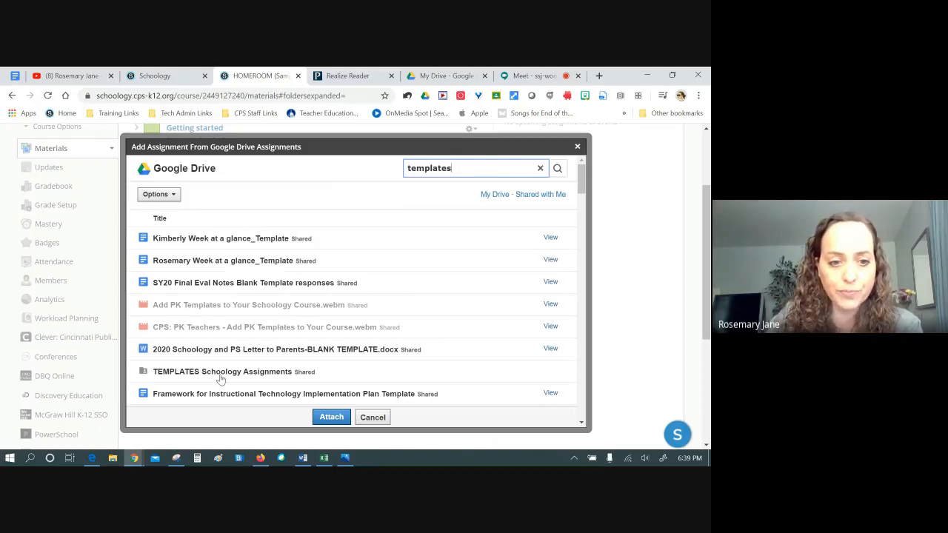
pyautogui.click(188, 378)
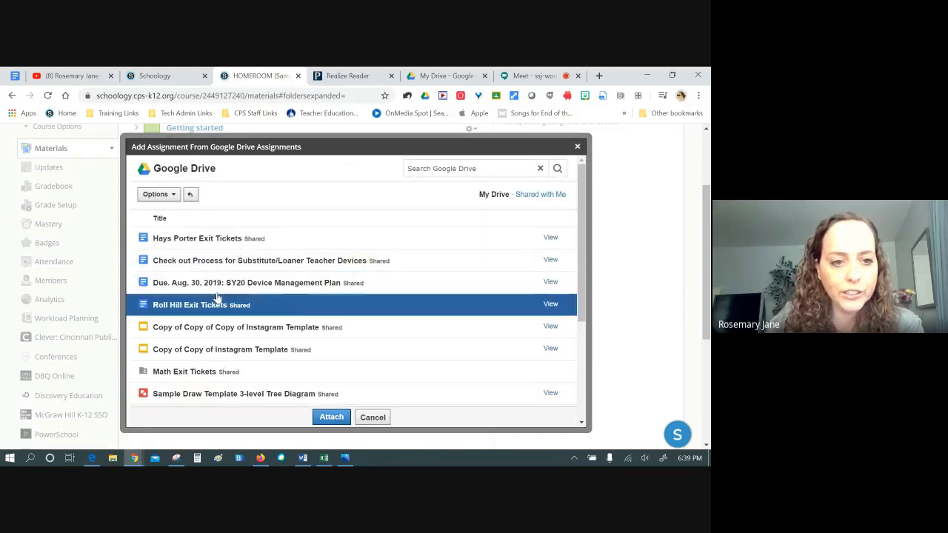
pyautogui.click(220, 241)
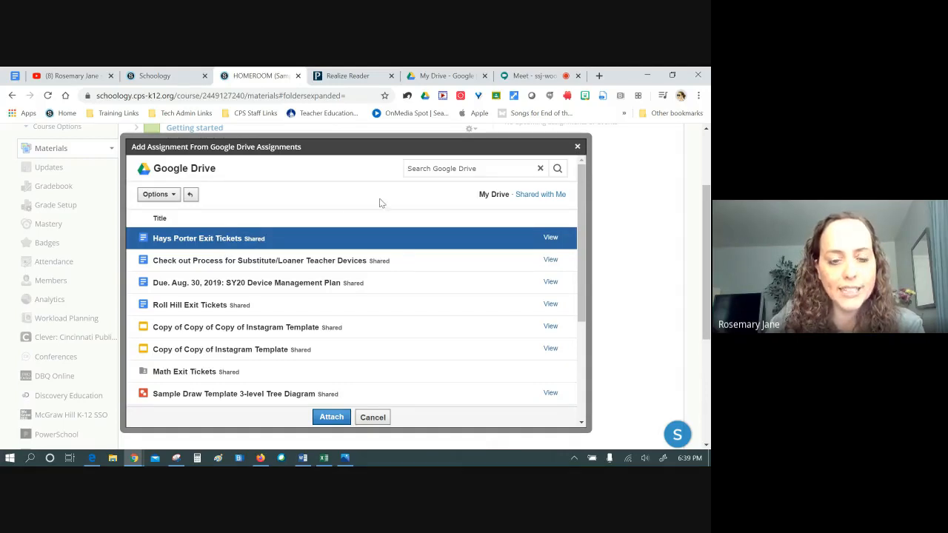
pyautogui.click(331, 417)
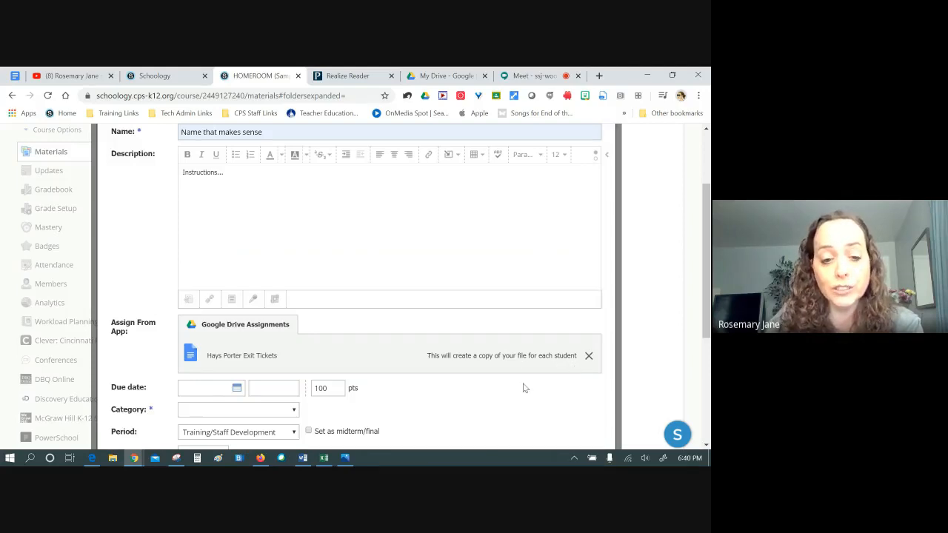
# Set the assignment due date to April 24 and its category to (Ungraded)
pyautogui.scroll(-3, 519, 381)
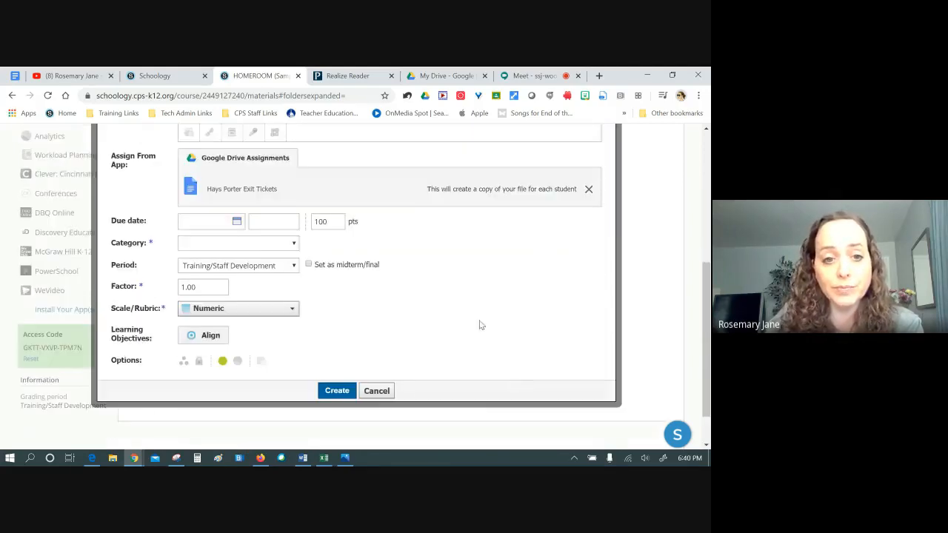
pyautogui.click(238, 221)
pyautogui.click(296, 315)
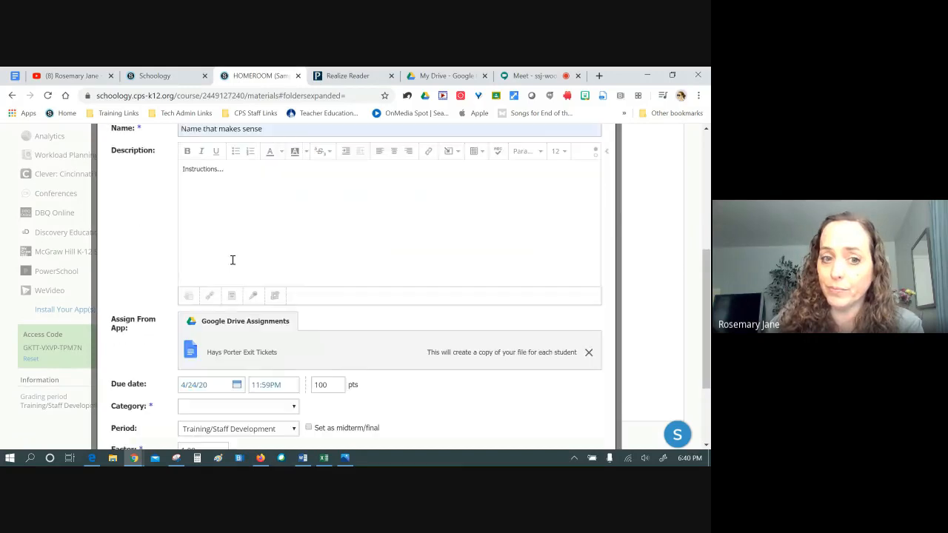
pyautogui.scroll(-3, 204, 283)
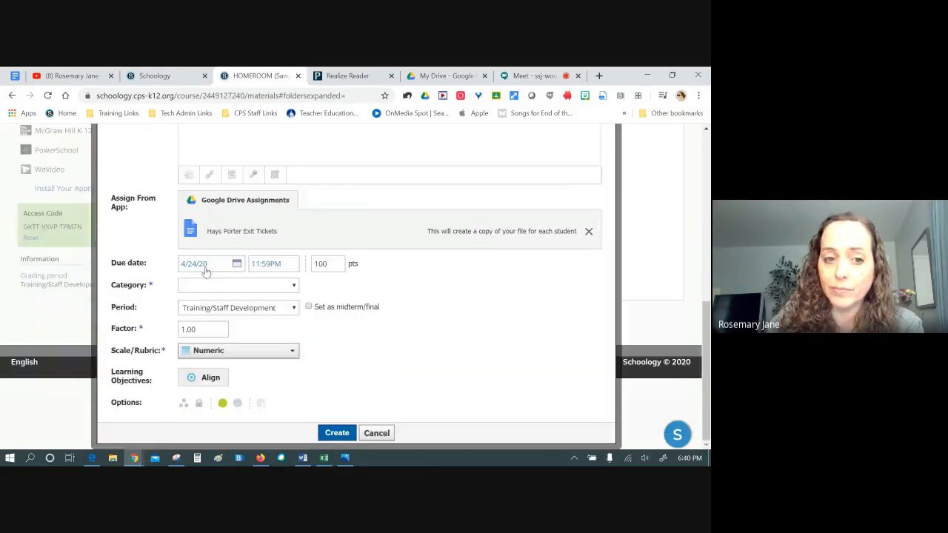
pyautogui.click(294, 288)
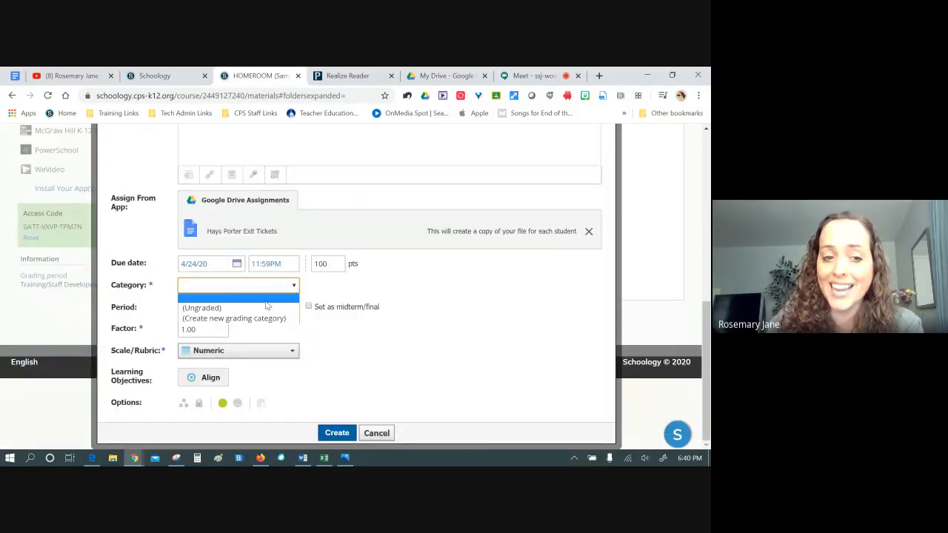
pyautogui.click(202, 308)
# Keep the Numeric grading scale and Published status, then create the assignment
pyautogui.scroll(-2, 376, 320)
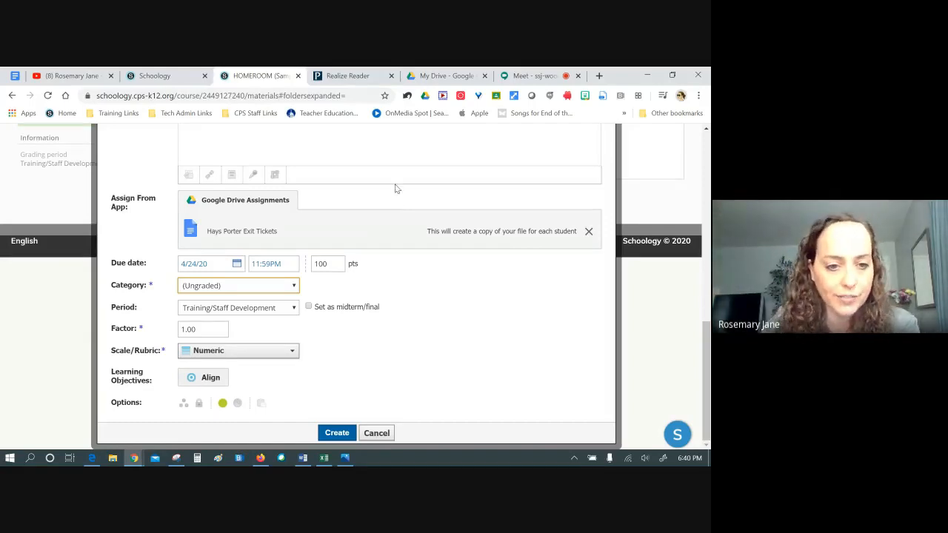
pyautogui.click(292, 354)
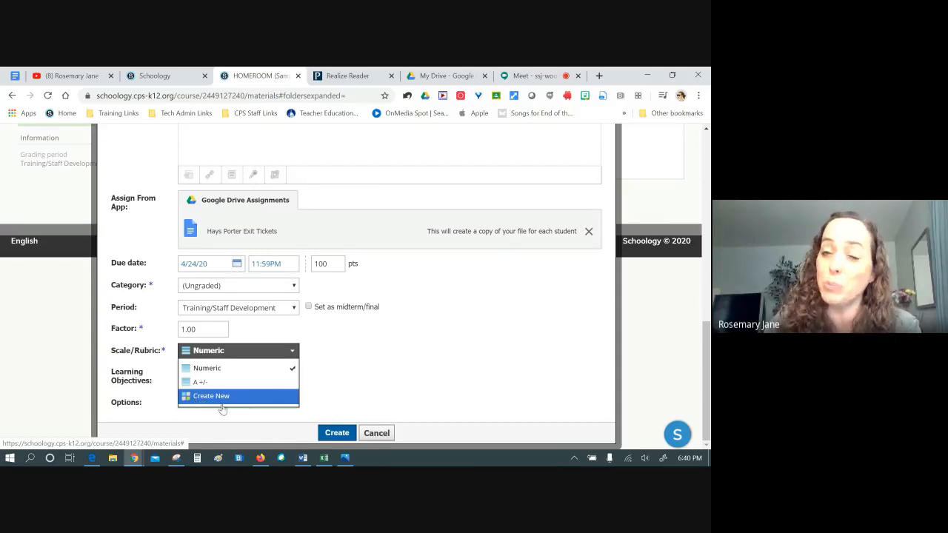
pyautogui.click(214, 368)
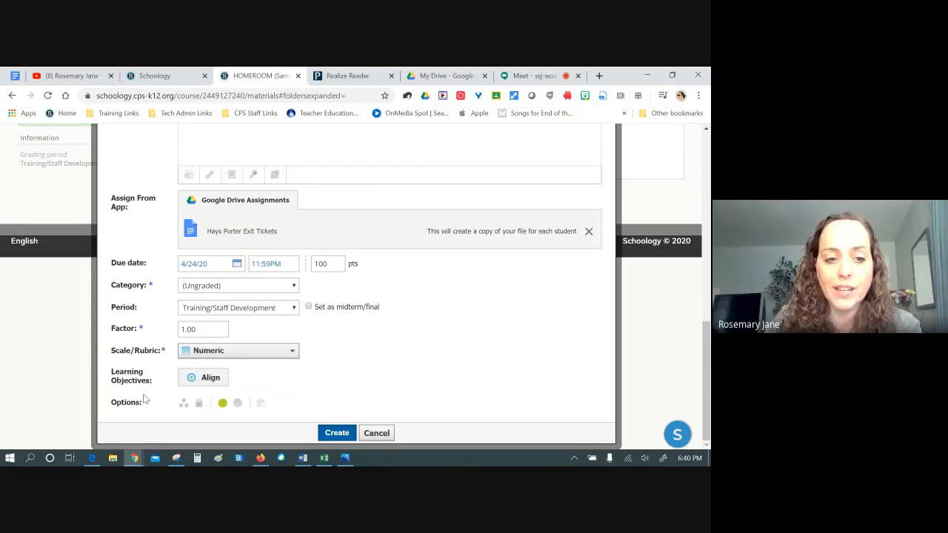
pyautogui.click(222, 403)
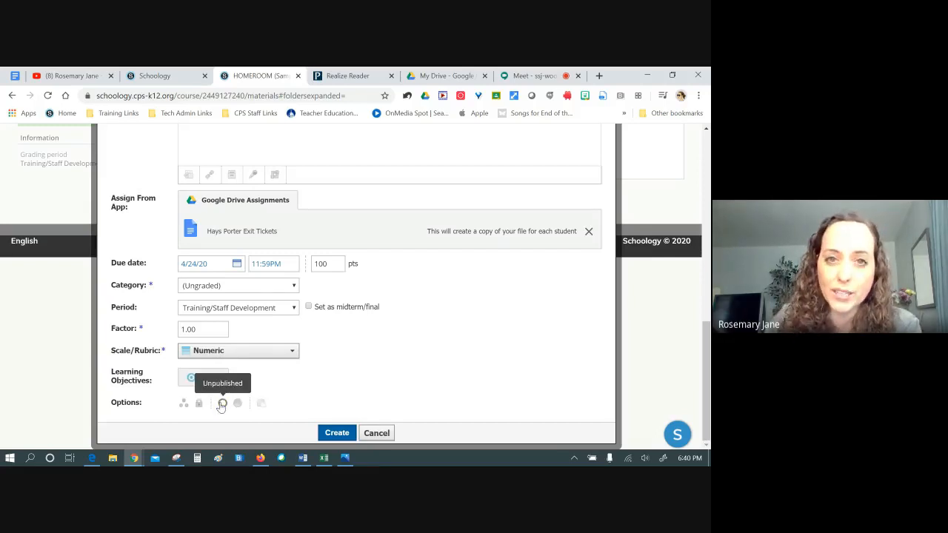
pyautogui.click(223, 404)
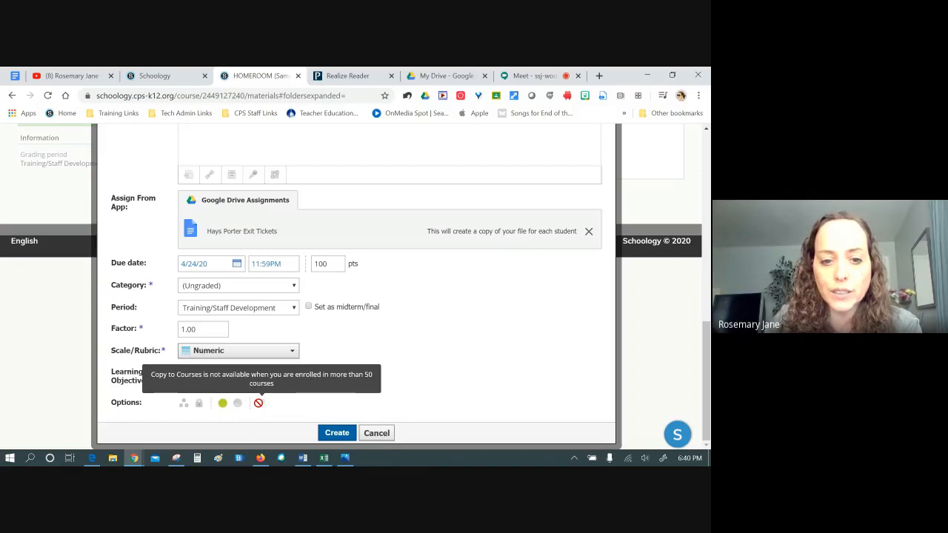
pyautogui.click(333, 433)
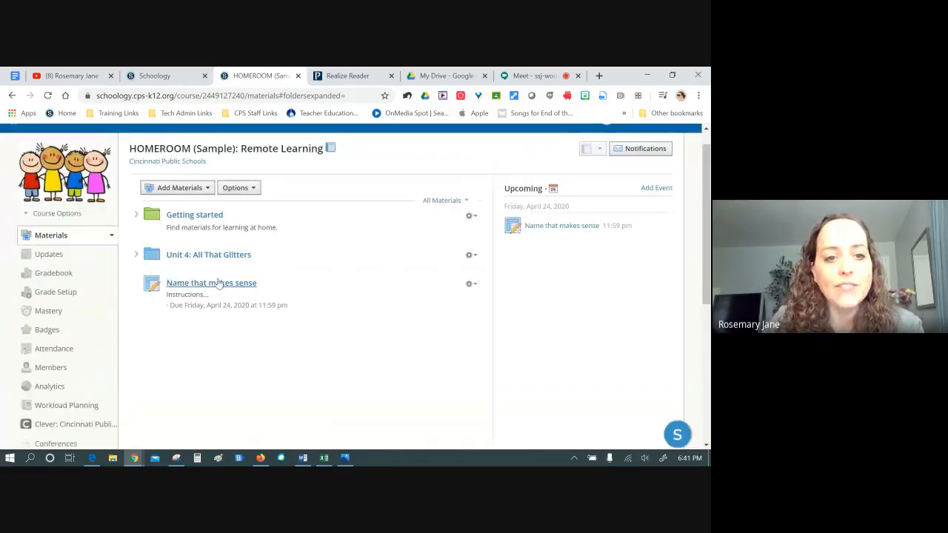
# Open the Name that makes sense assignment and view its attached Hays Porter Exit Tickets doc
pyautogui.click(213, 282)
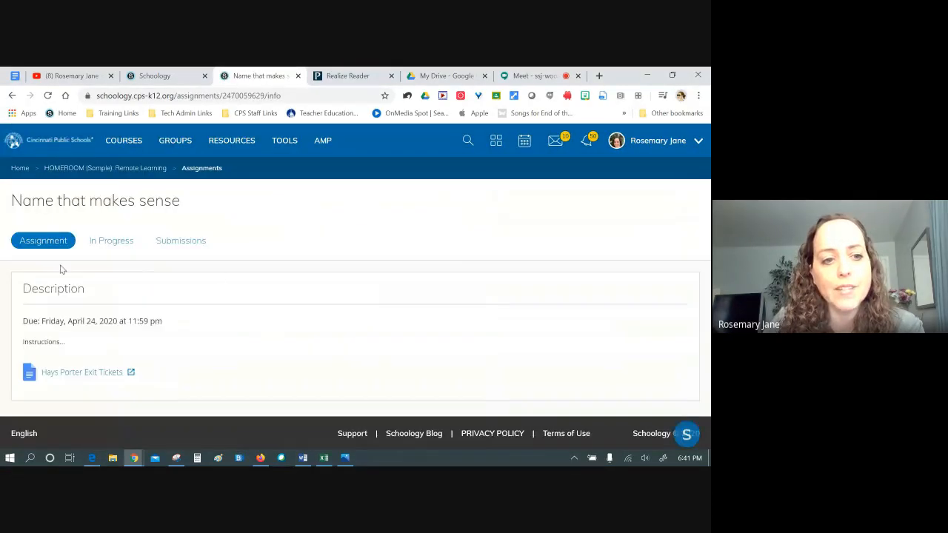
pyautogui.click(129, 374)
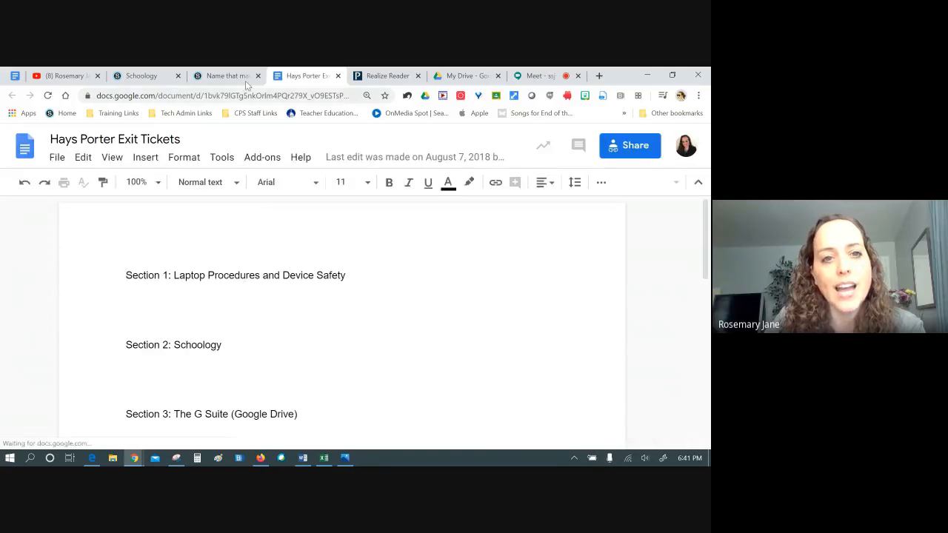
pyautogui.click(222, 77)
# Look through the In Progress, Submissions and Assignment views, then return to HOMEROOM materials
pyautogui.click(111, 240)
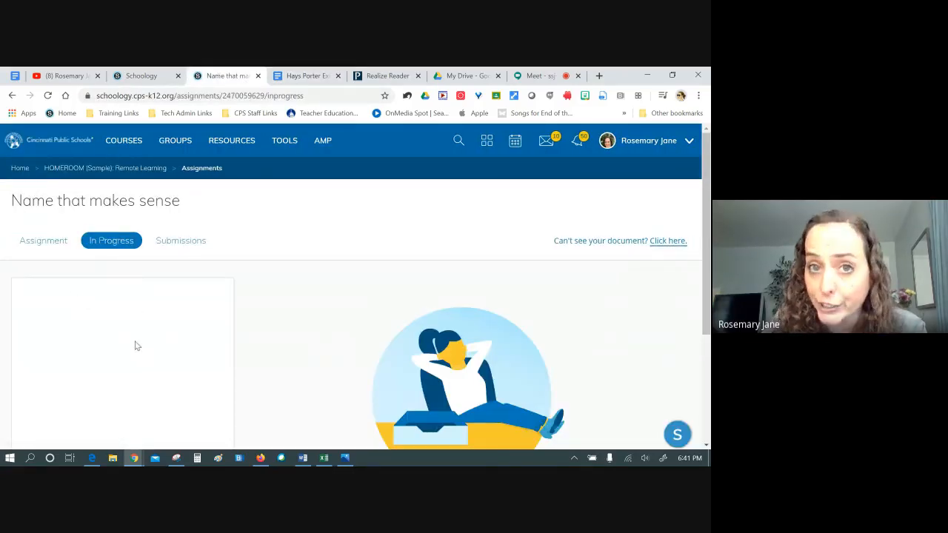
pyautogui.click(187, 250)
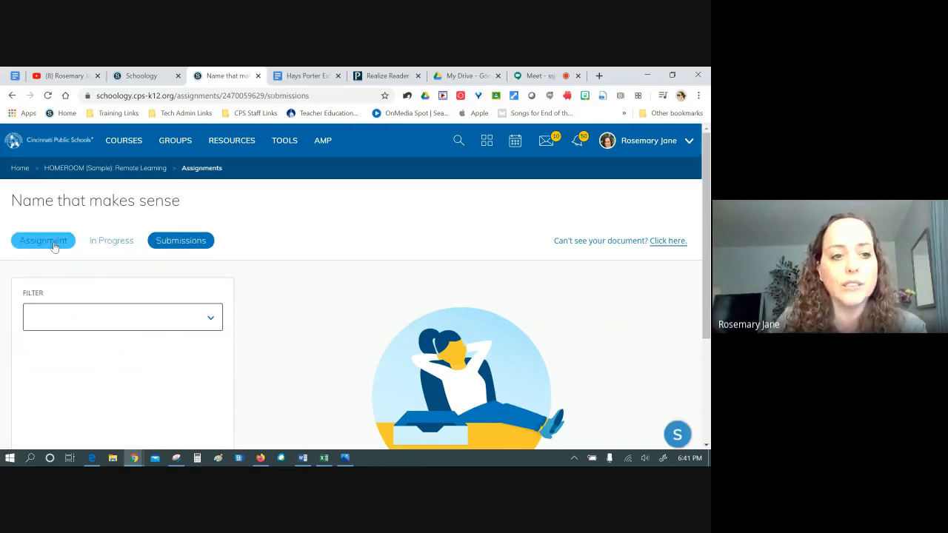
pyautogui.click(43, 240)
pyautogui.click(115, 241)
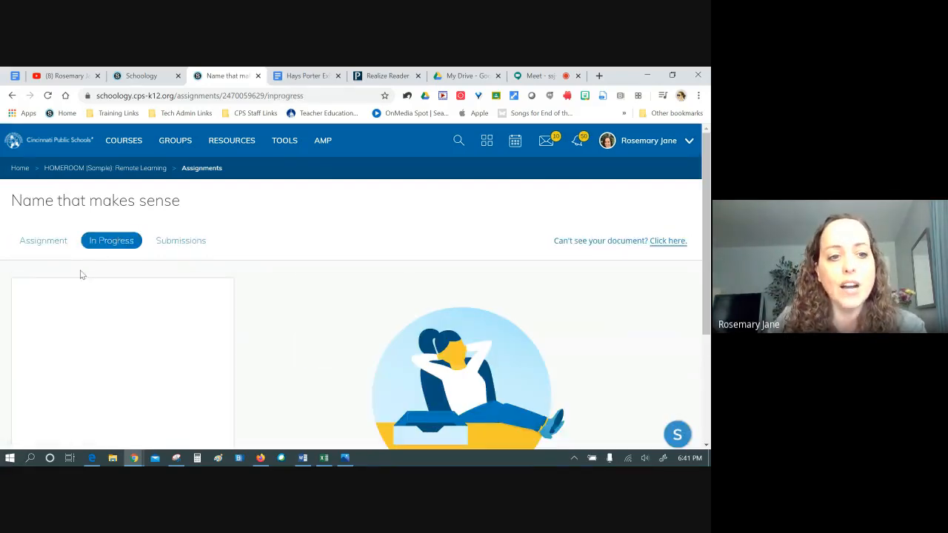
pyautogui.click(22, 244)
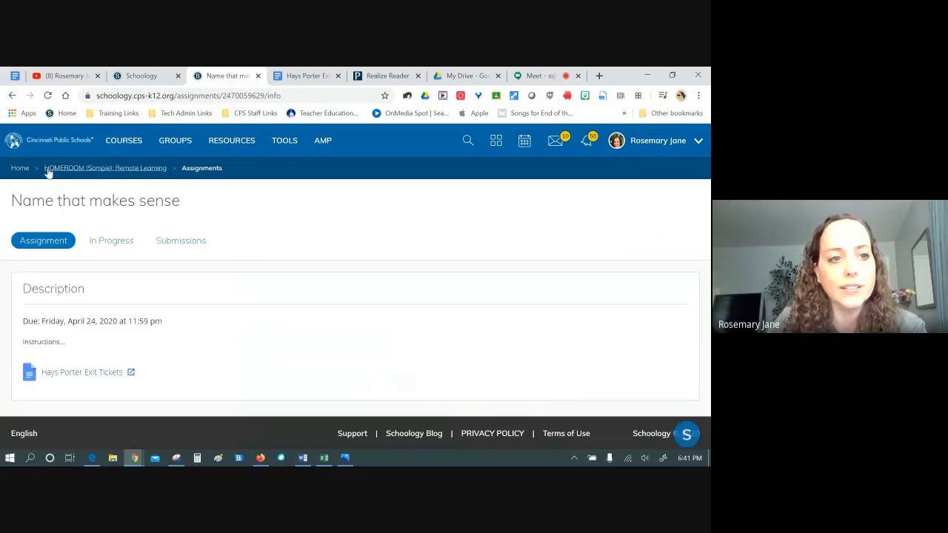
pyautogui.click(74, 169)
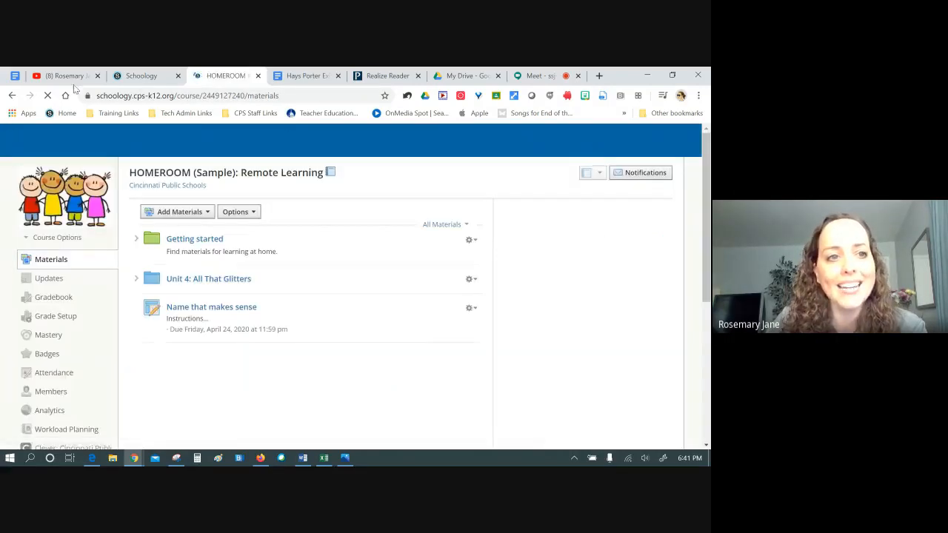
pyautogui.click(10, 77)
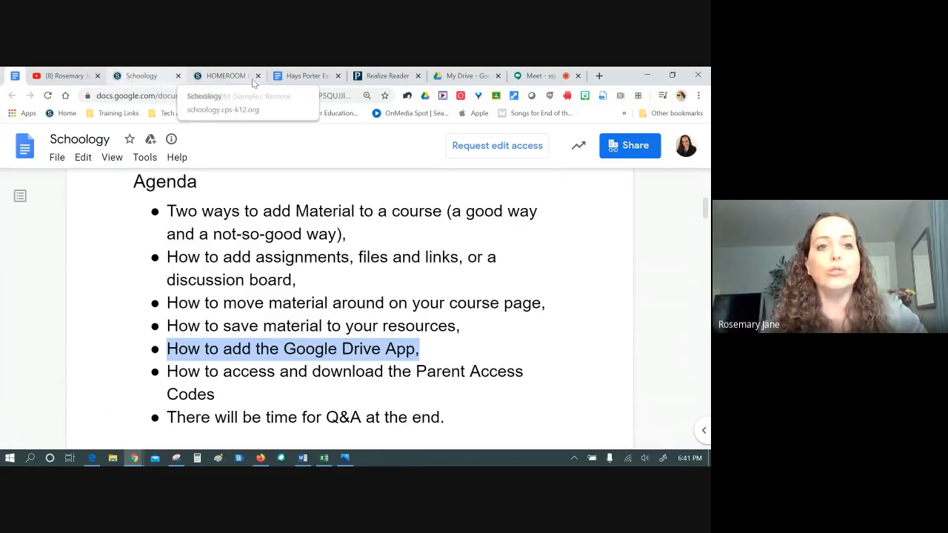
pyautogui.click(222, 76)
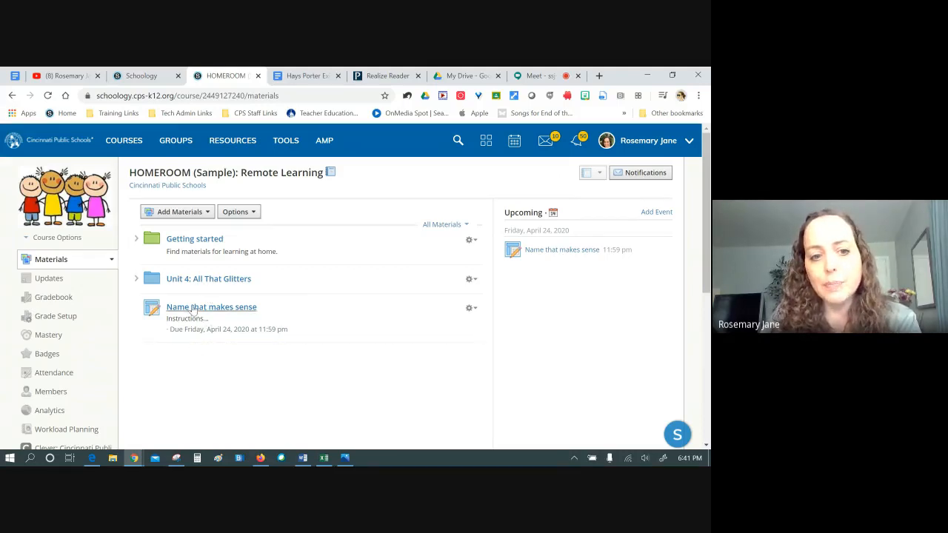
# Move the Name that makes sense assignment, then start an April 27 event titled 'Wednesday: Class Meeting On'
pyautogui.moveTo(189, 311); pyautogui.dragTo(576, 254)
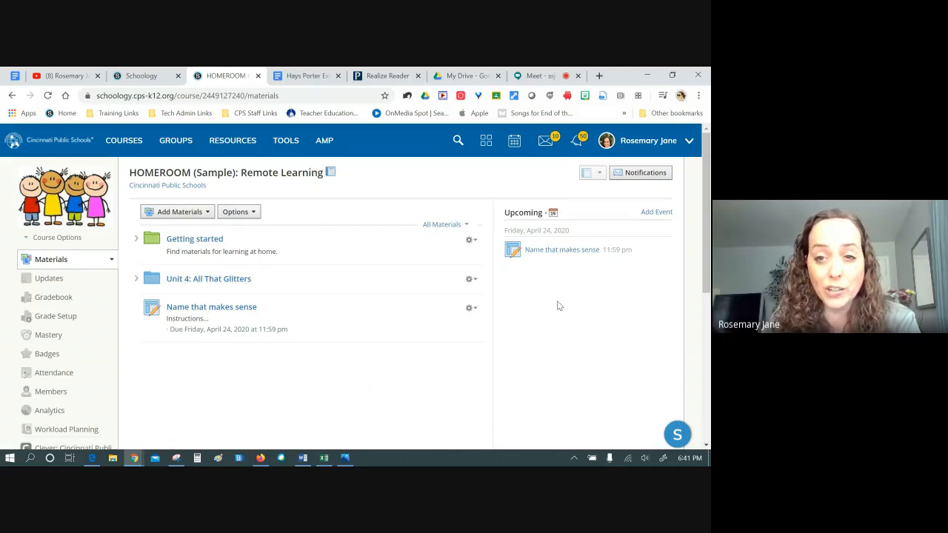
pyautogui.click(552, 214)
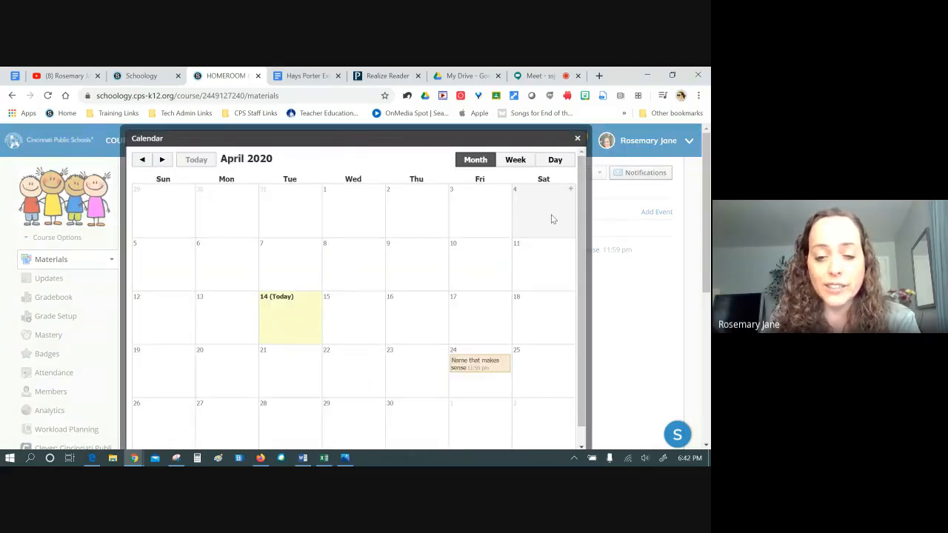
pyautogui.click(255, 405)
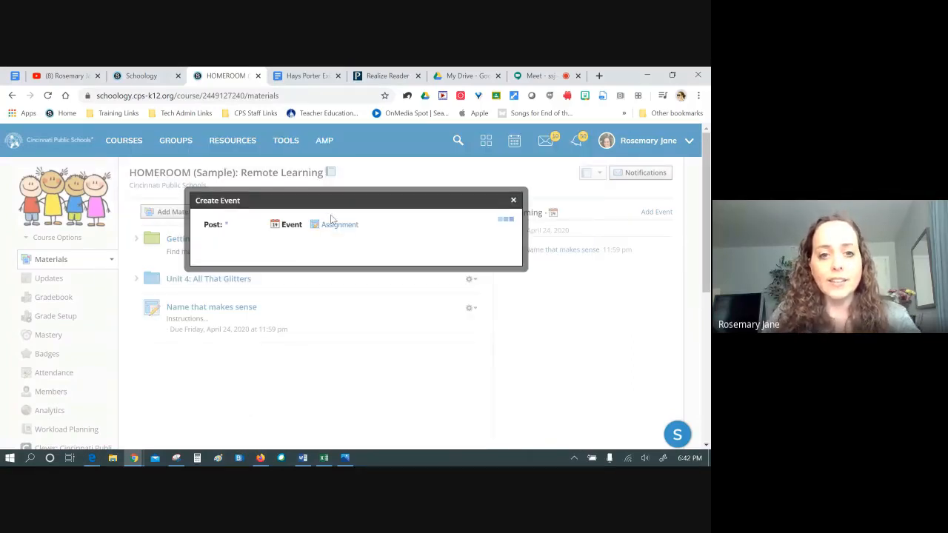
pyautogui.click(292, 223)
pyautogui.click(215, 198)
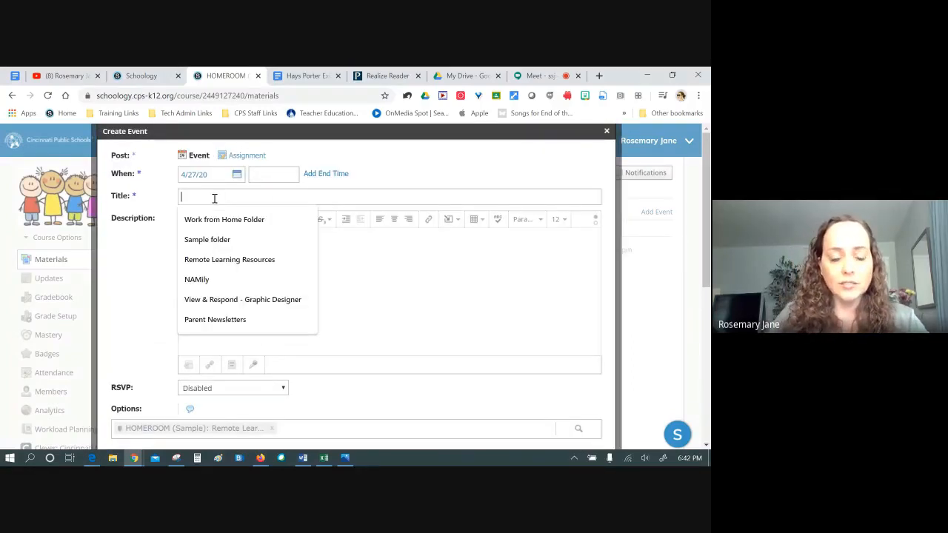
pyautogui.write('Wednesd')
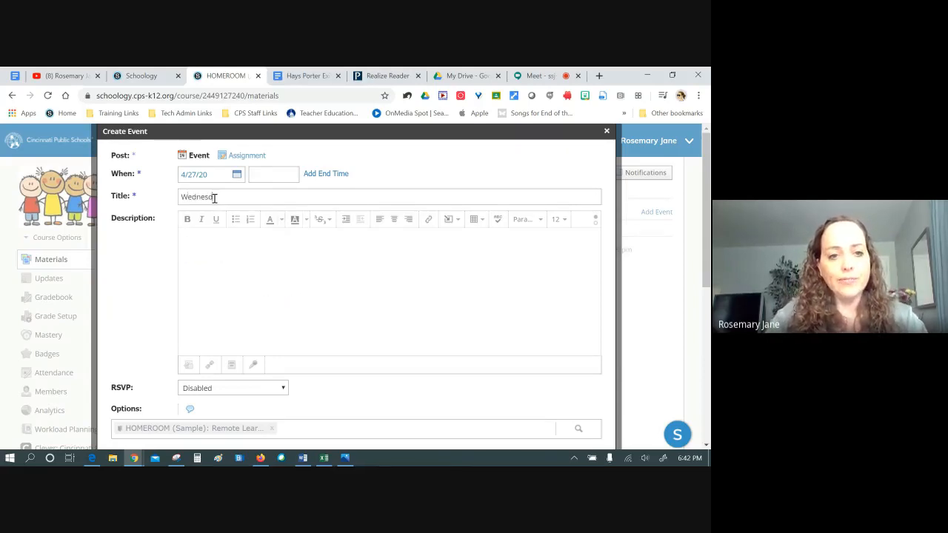
pyautogui.write('ay: Class')
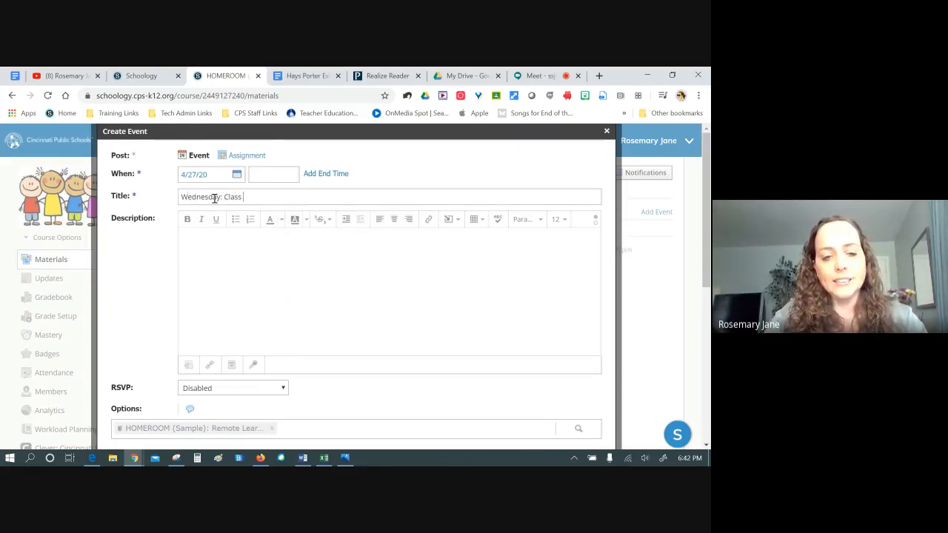
pyautogui.write(' Meeting On')
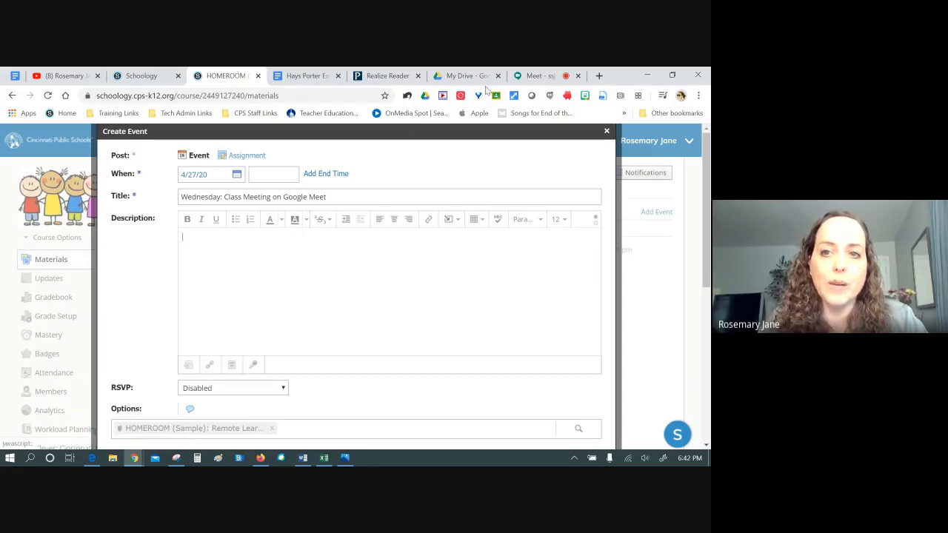
# Copy the Google Meet call's full web address and return to the Schoology event form
pyautogui.click(545, 76)
pyautogui.click(212, 100)
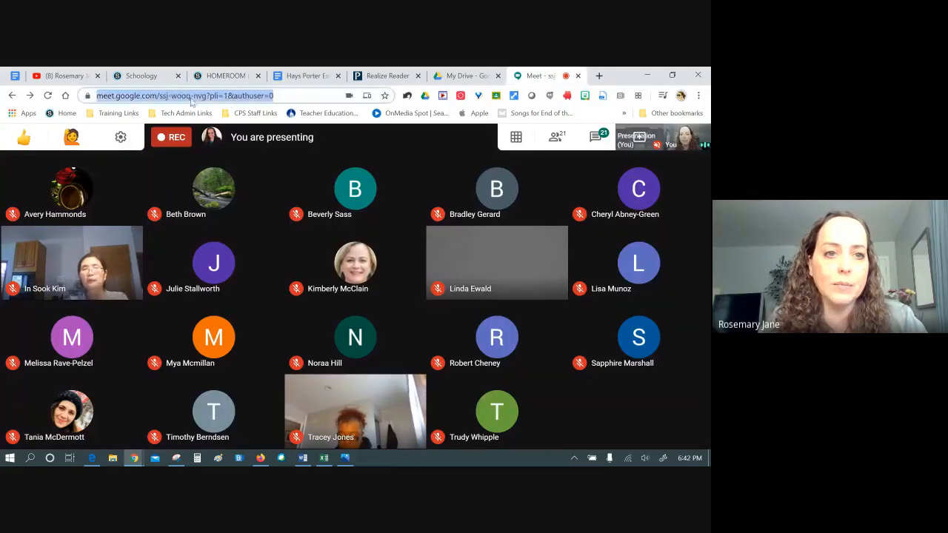
pyautogui.click(200, 95)
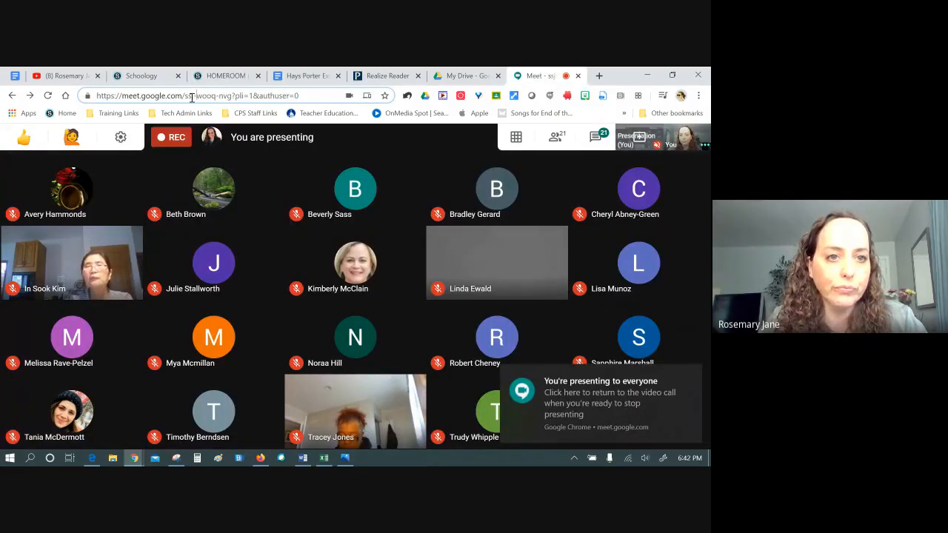
pyautogui.moveTo(182, 96); pyautogui.dragTo(96, 96)
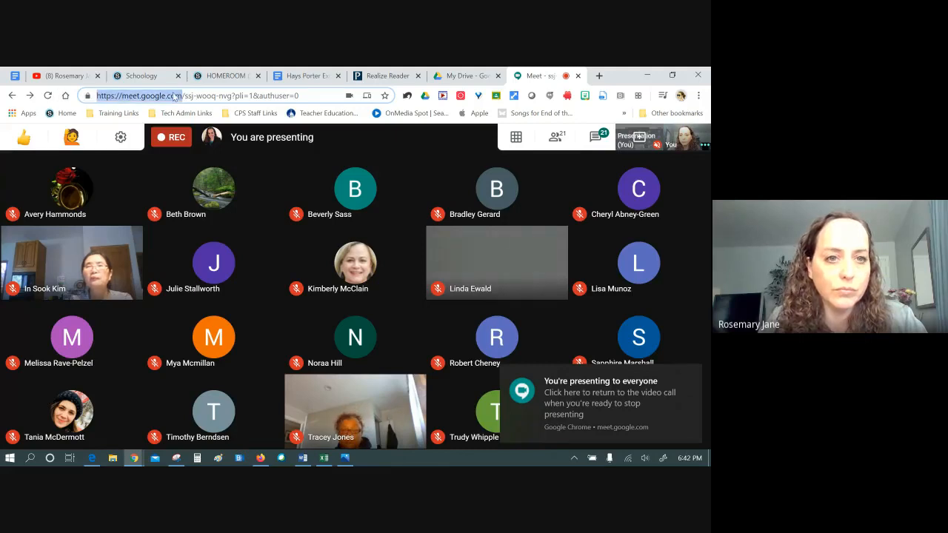
pyautogui.moveTo(231, 96); pyautogui.dragTo(95, 97)
pyautogui.hotkey('ctrl', 'c')
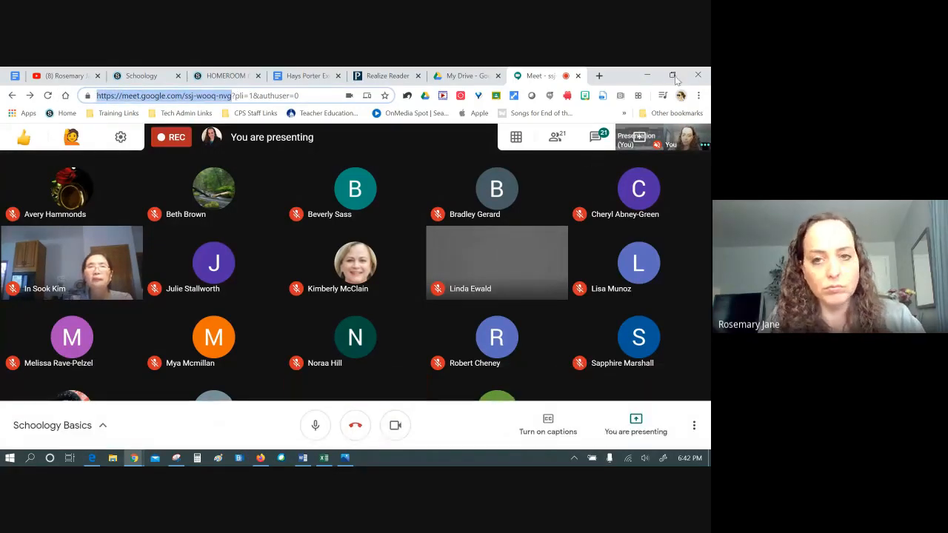
pyautogui.click(222, 75)
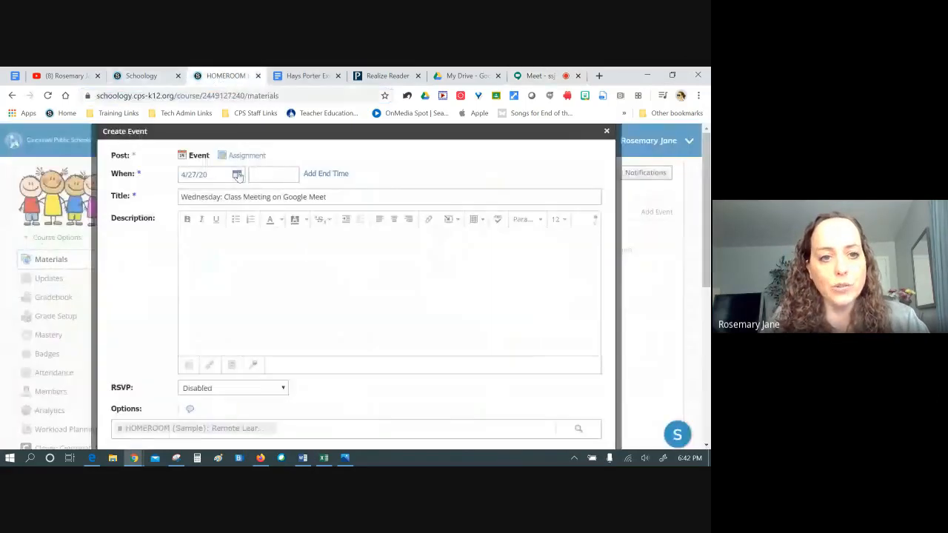
# Attach the pasted Meet link as 'Link to join our Google Meet' and create the April 27 event
pyautogui.click(209, 364)
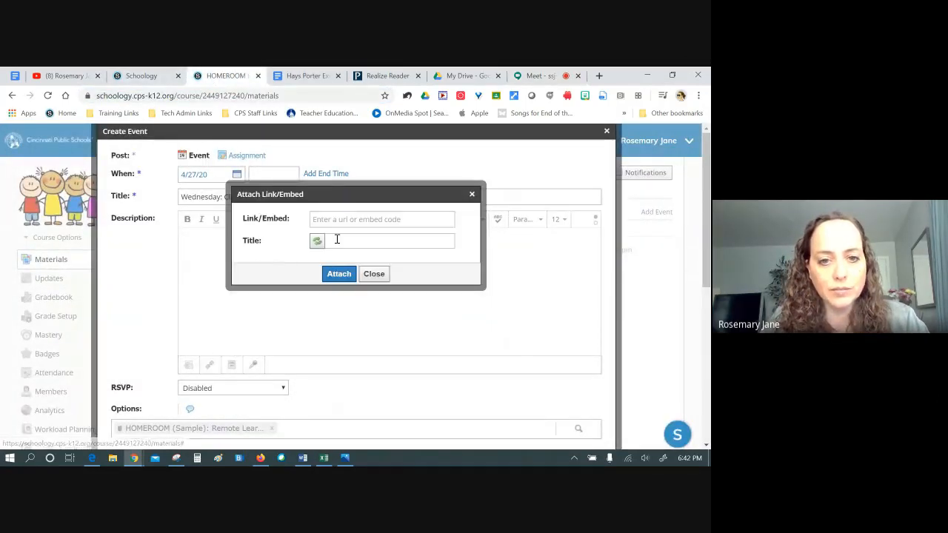
pyautogui.rightClick(340, 219)
pyautogui.click(359, 299)
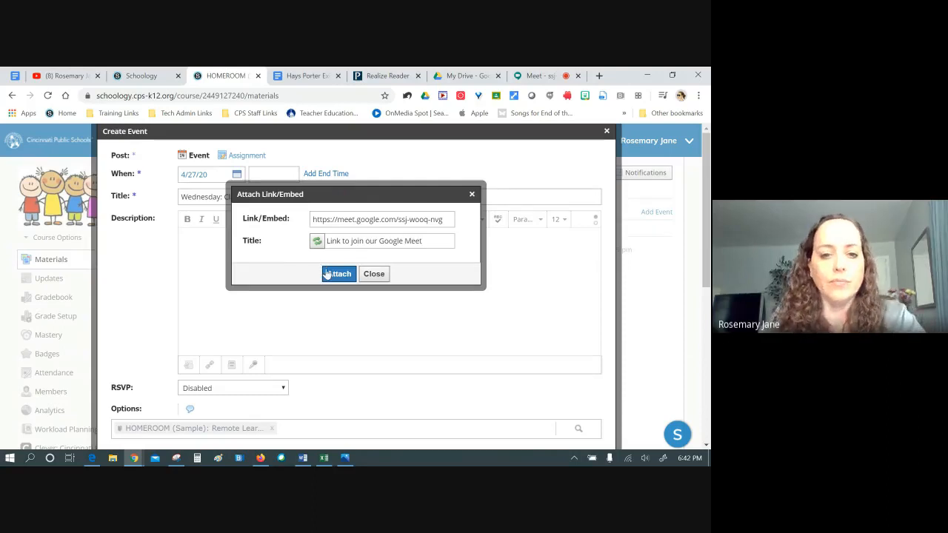
pyautogui.click(337, 274)
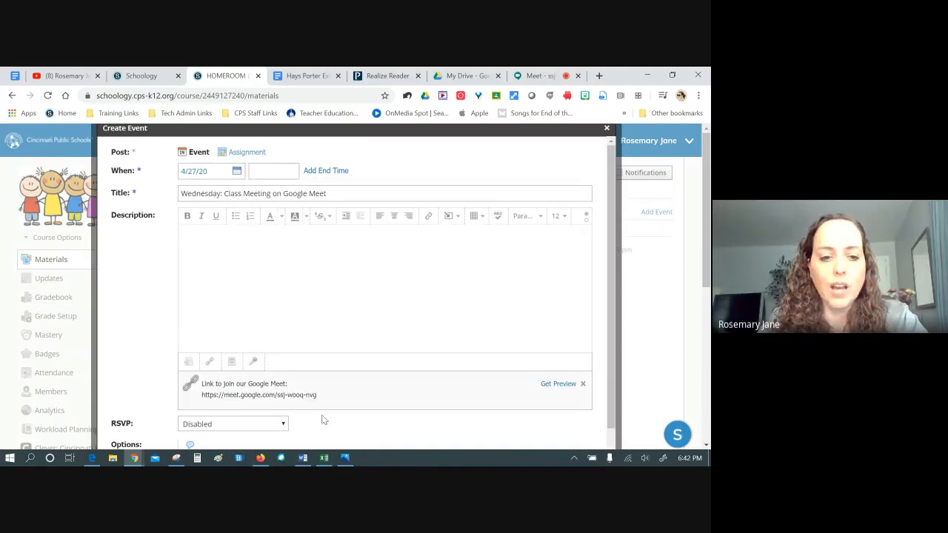
pyautogui.scroll(-1, 454, 295)
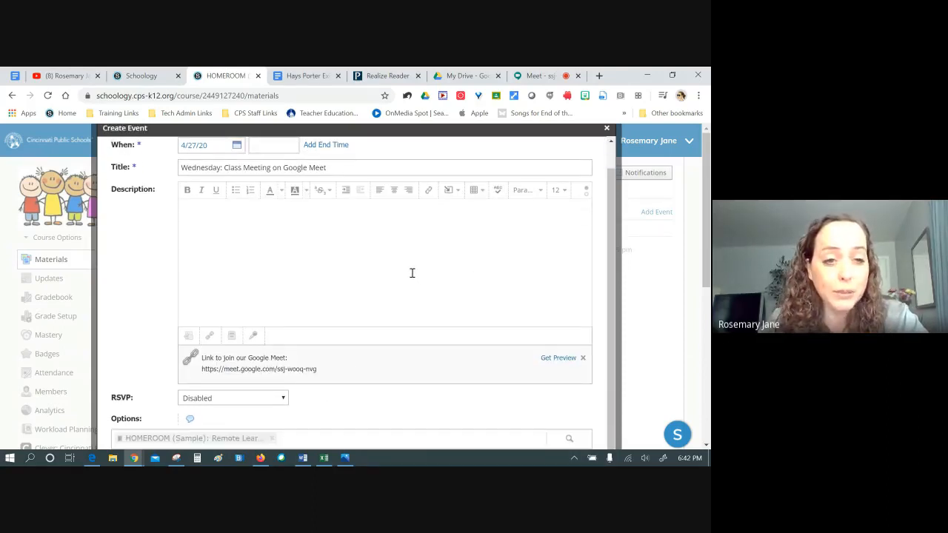
pyautogui.scroll(-4, 263, 221)
pyautogui.click(332, 360)
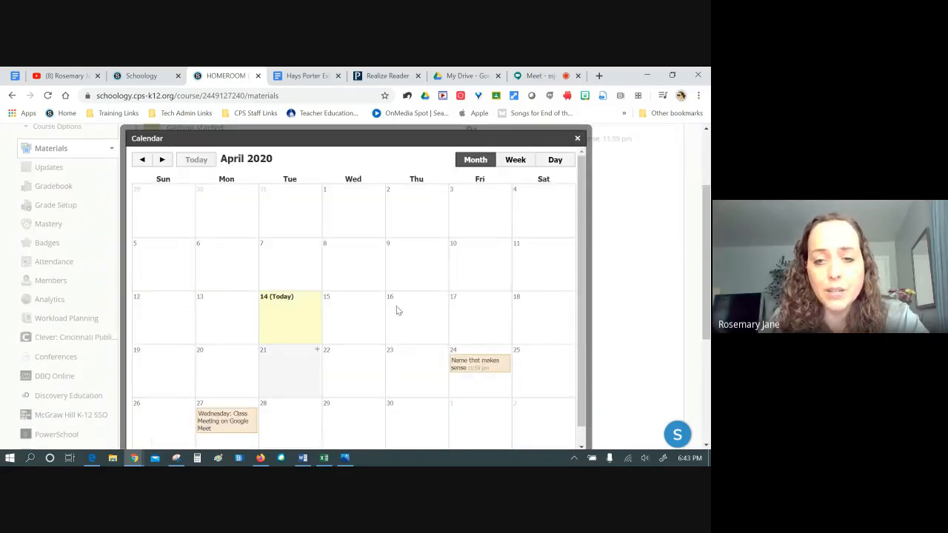
# Close the calendar and reopen HOMEROOM (Sample): Remote Learning from Home via the Courses list
pyautogui.click(576, 140)
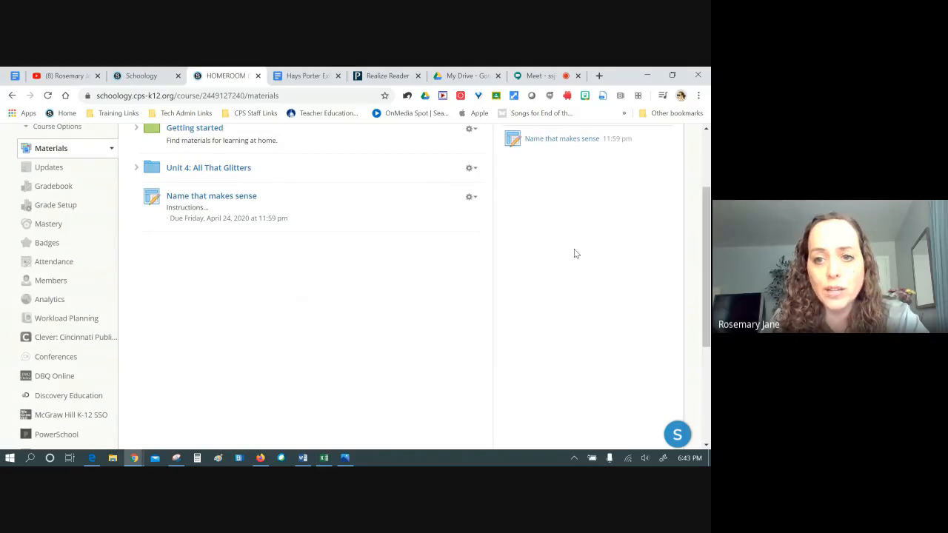
pyautogui.click(47, 96)
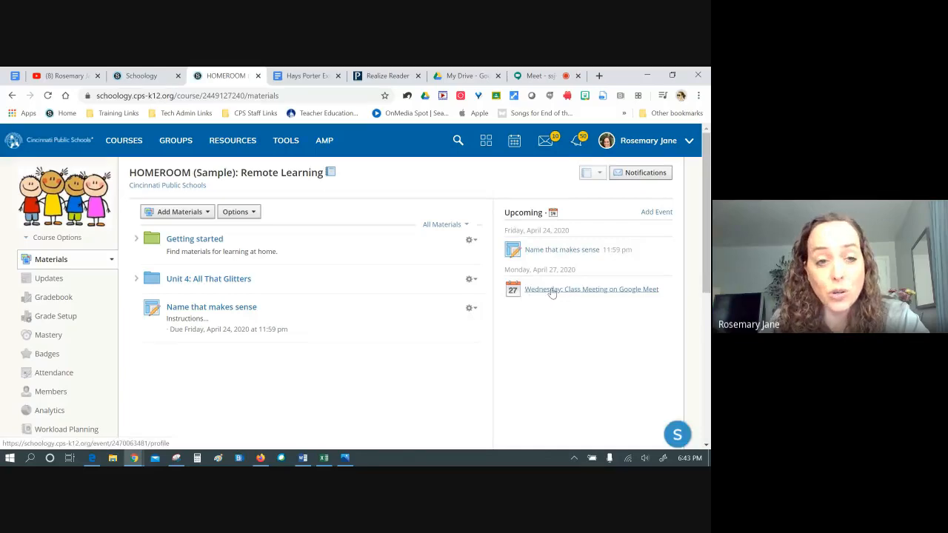
pyautogui.click(53, 140)
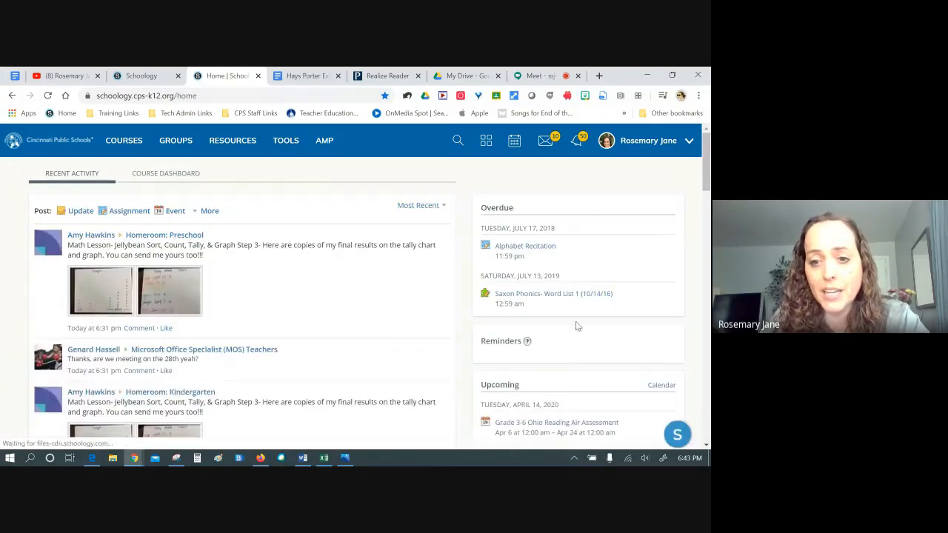
pyautogui.scroll(-2, 560, 430)
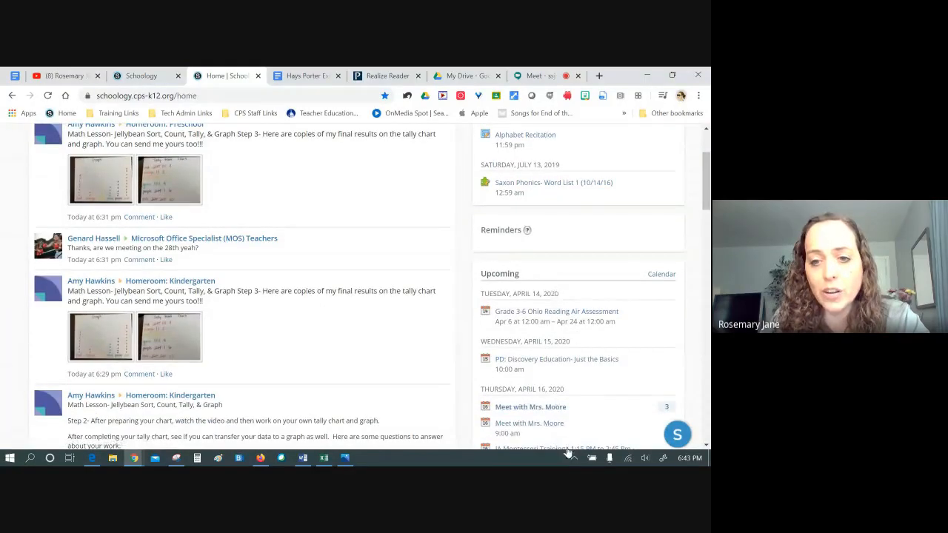
pyautogui.scroll(3, 285, 140)
pyautogui.click(124, 140)
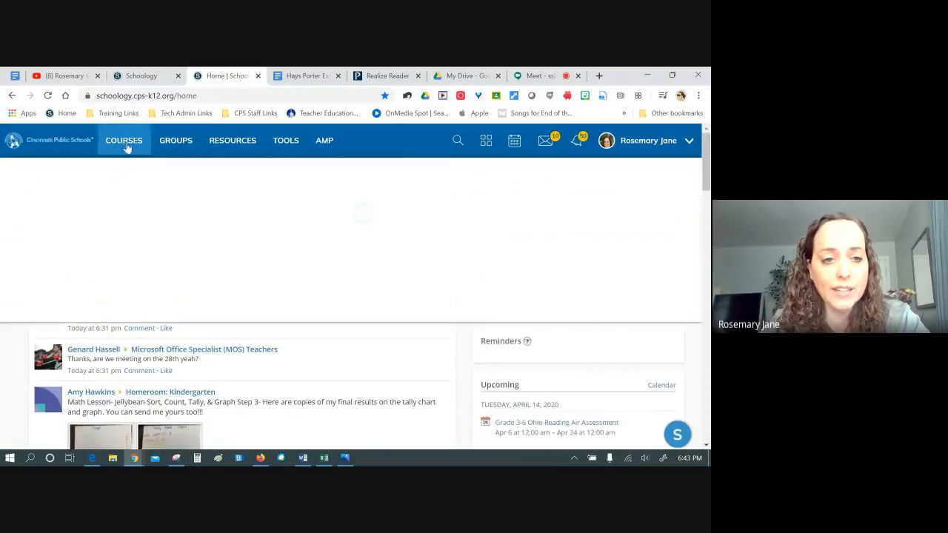
pyautogui.click(437, 230)
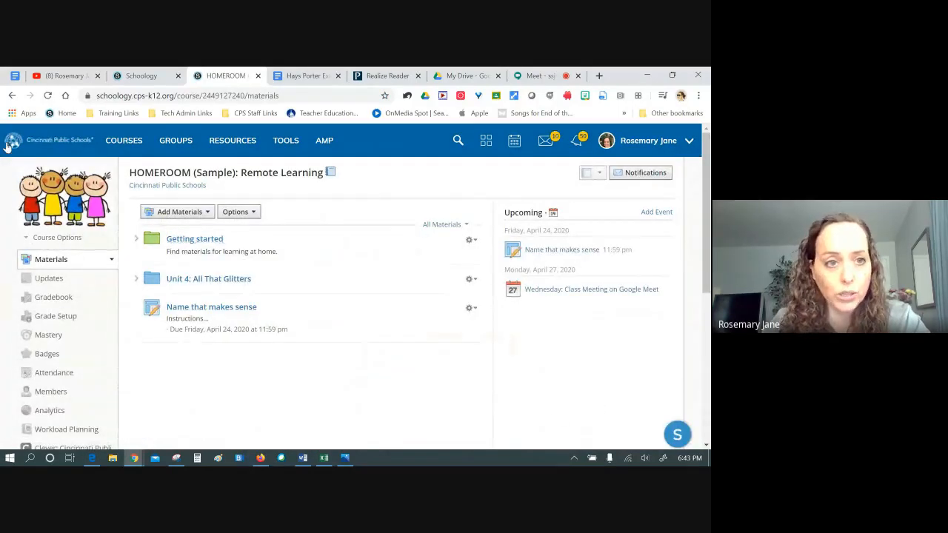
pyautogui.click(13, 77)
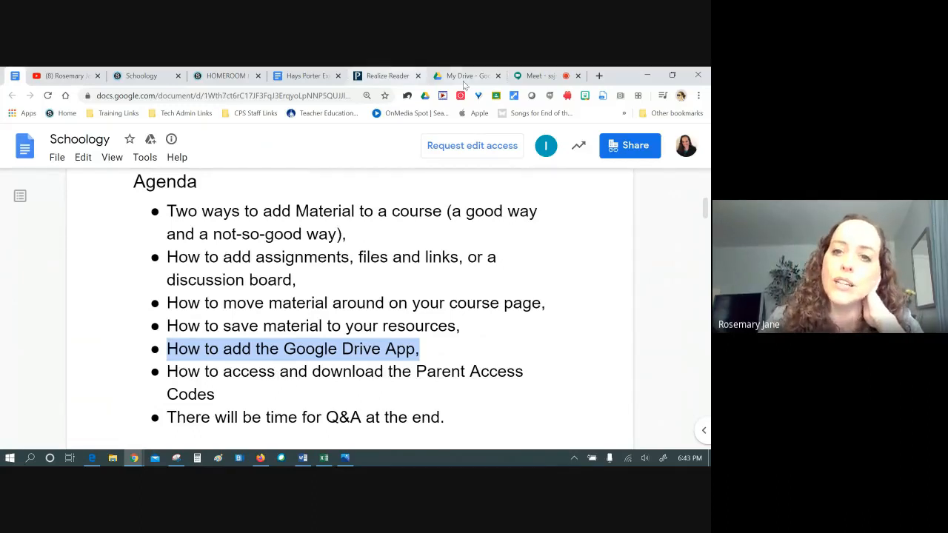
pyautogui.click(531, 76)
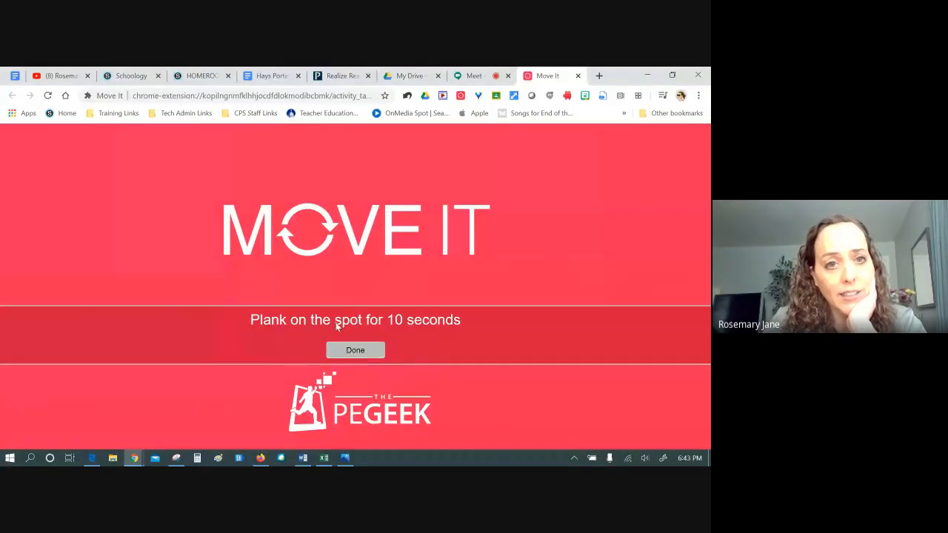
pyautogui.click(354, 349)
pyautogui.click(204, 78)
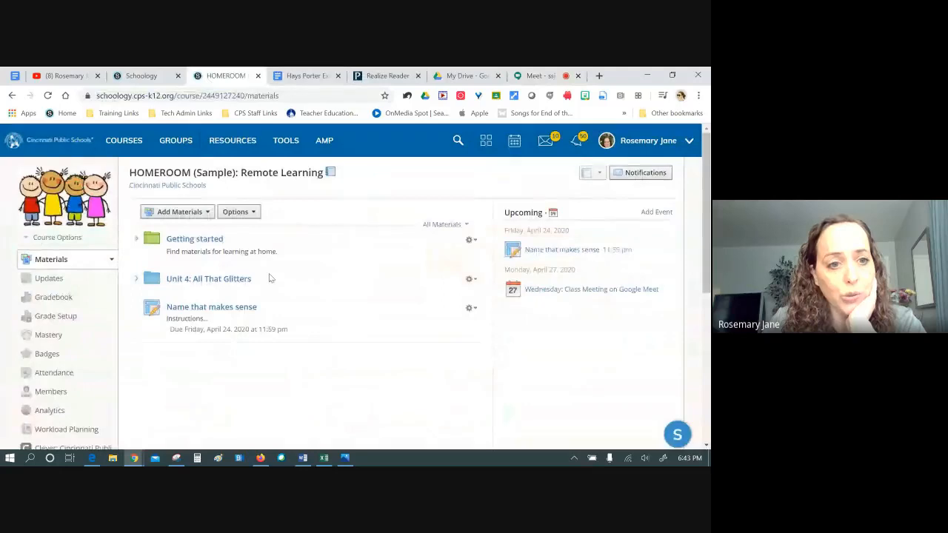
# Glance at HOMEROOM's members, then open the Practice Course from the Courses list
pyautogui.click(72, 392)
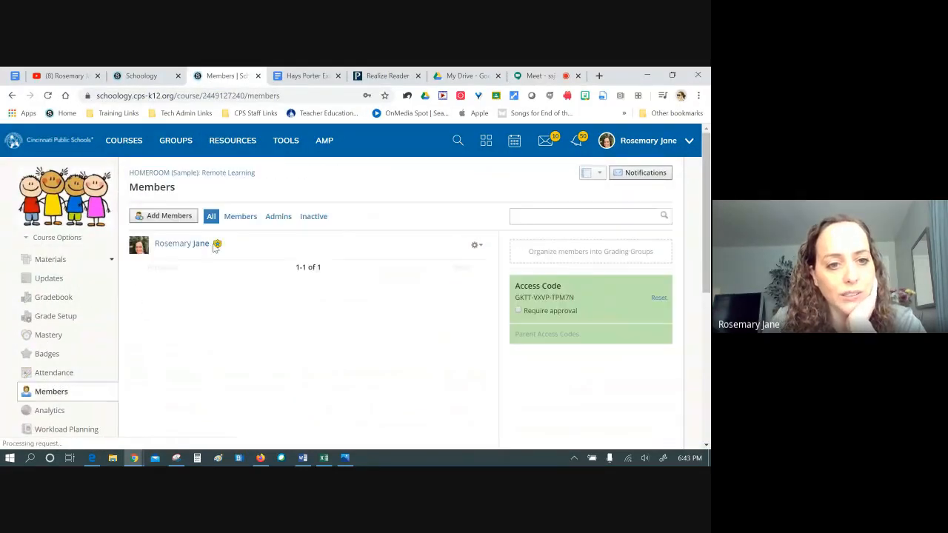
pyautogui.click(130, 141)
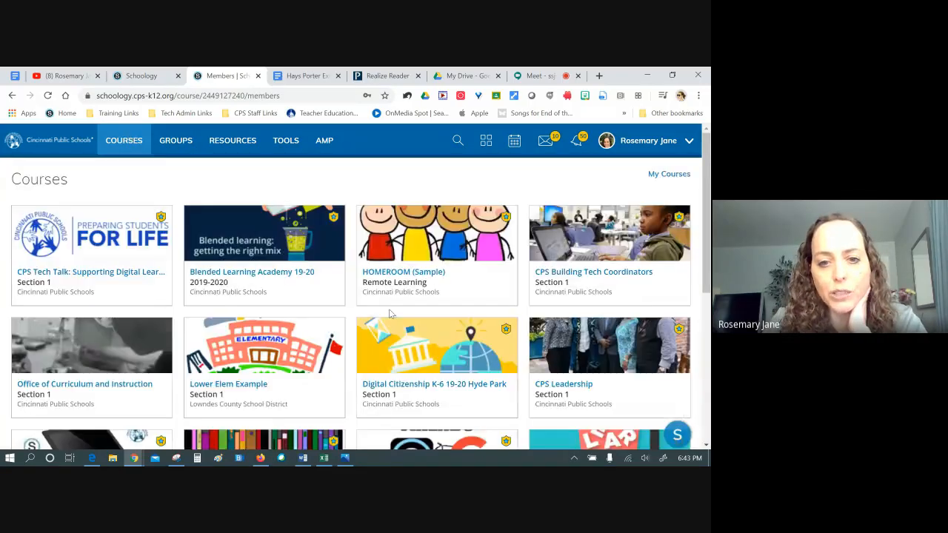
pyautogui.scroll(-3, 468, 330)
pyautogui.click(468, 331)
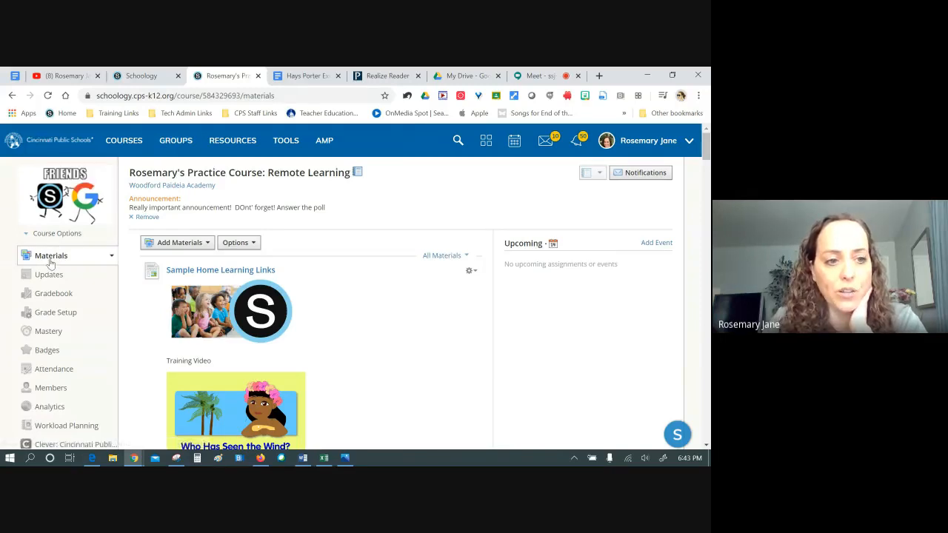
# Open the practice course's Members list and inspect the parent names listed under students
pyautogui.click(50, 390)
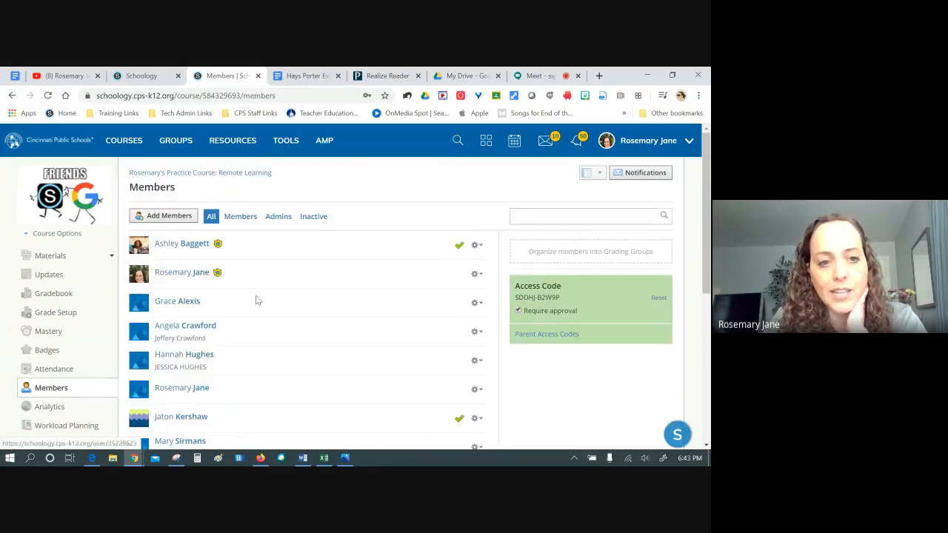
pyautogui.scroll(-3, 266, 288)
pyautogui.scroll(-1, 267, 289)
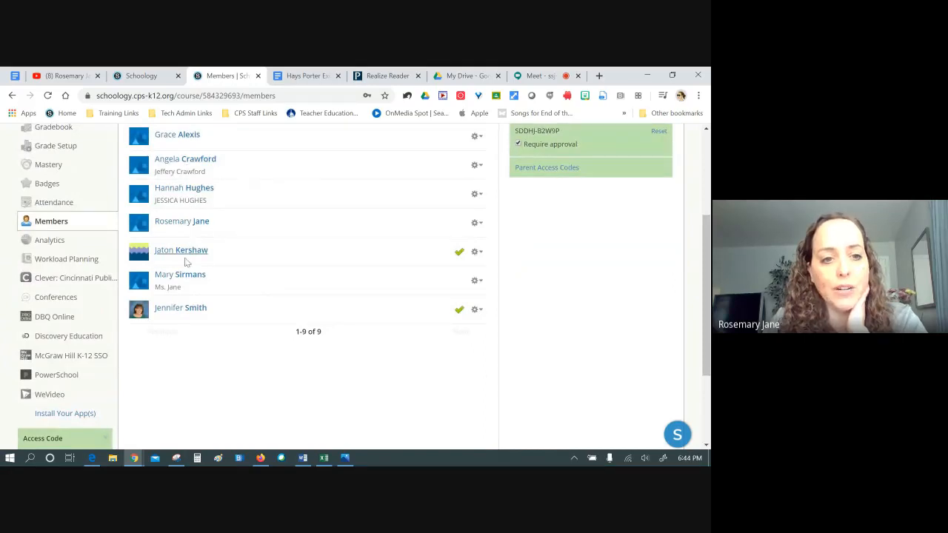
pyautogui.scroll(1, 197, 334)
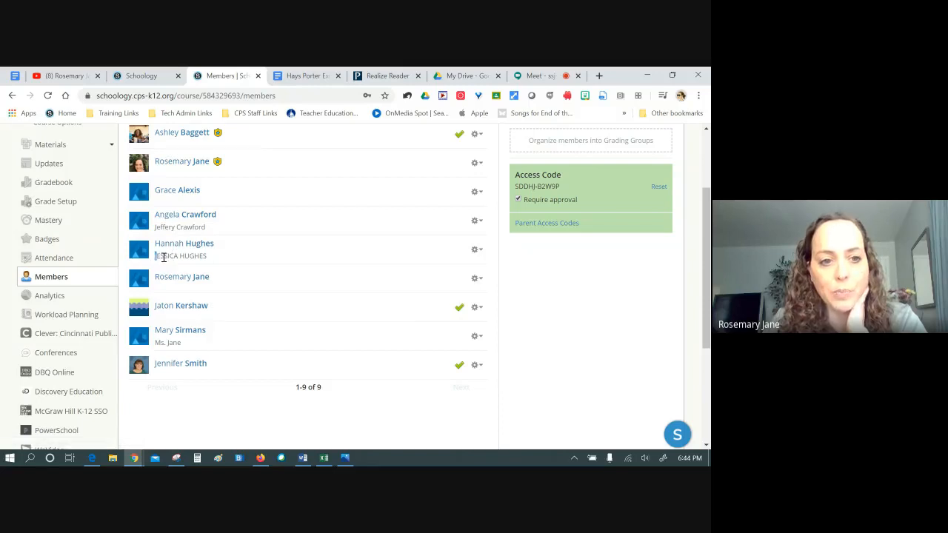
pyautogui.moveTo(155, 256); pyautogui.dragTo(208, 257)
pyautogui.moveTo(157, 226); pyautogui.dragTo(208, 227)
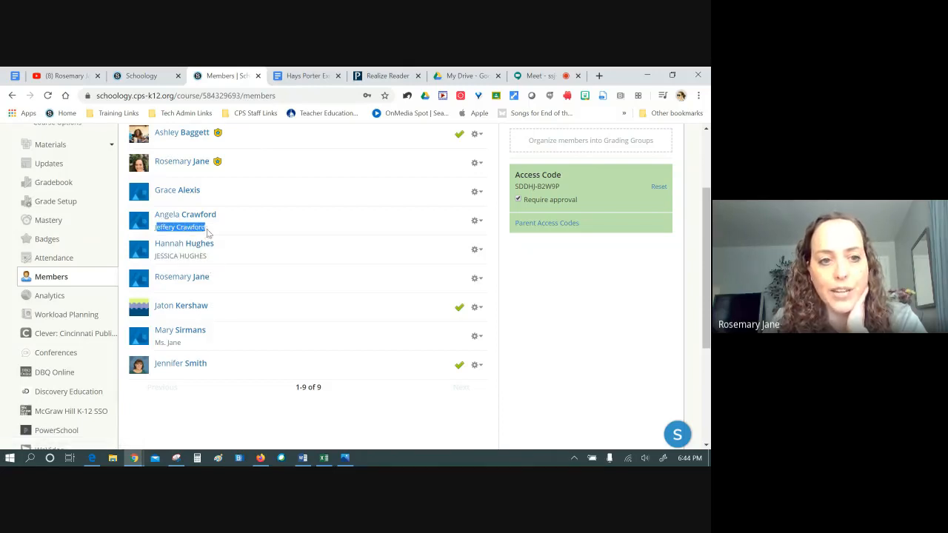
pyautogui.click(243, 227)
pyautogui.scroll(1, 236, 245)
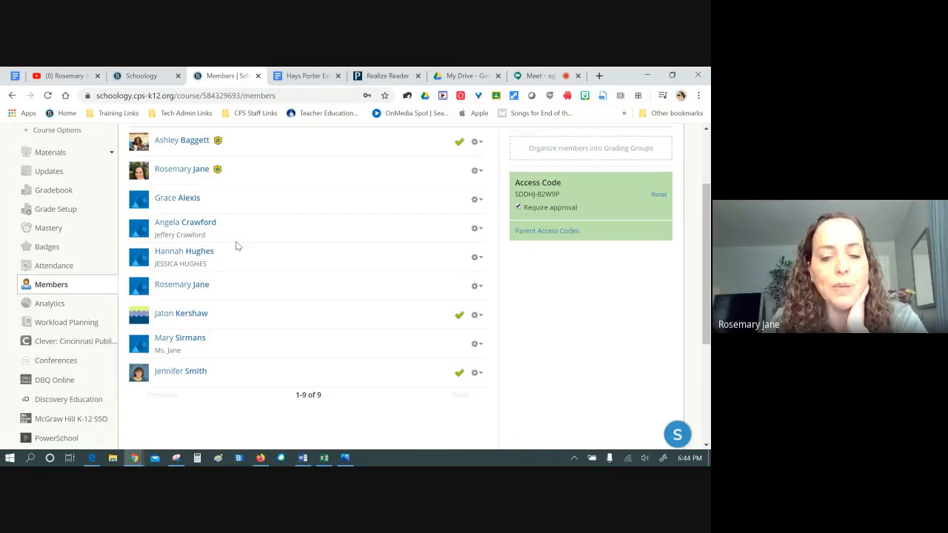
pyautogui.scroll(1, 236, 246)
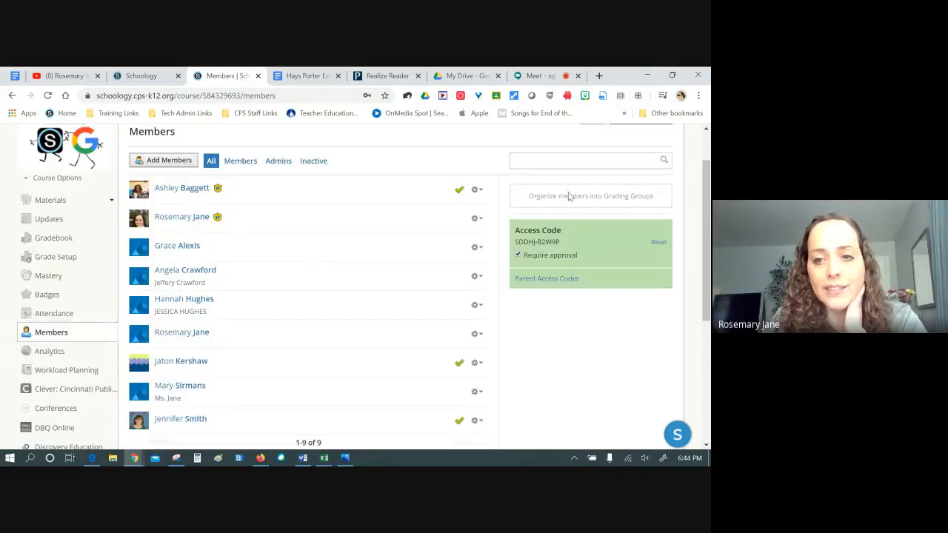
# Select the course access code, then download the Parent Access Codes CSV
pyautogui.moveTo(568, 238); pyautogui.dragTo(519, 238)
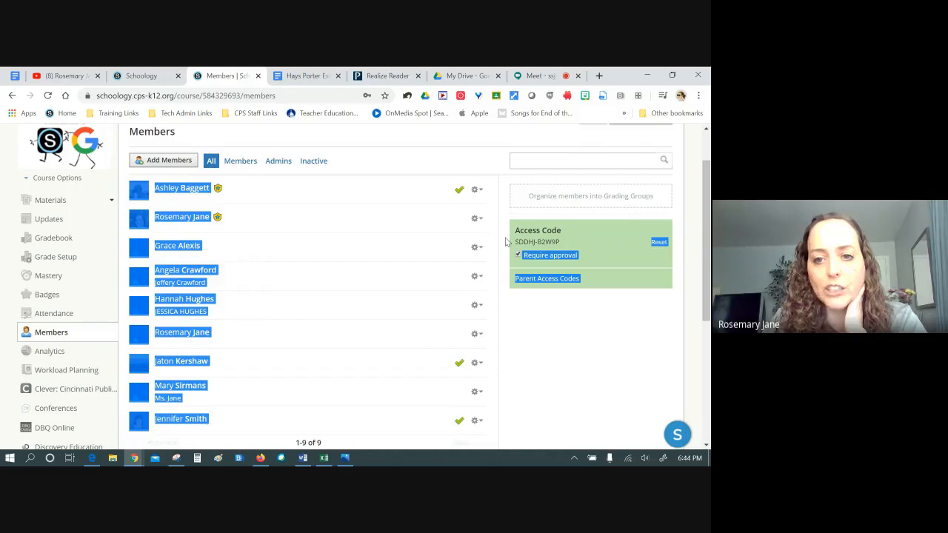
pyautogui.click(547, 237)
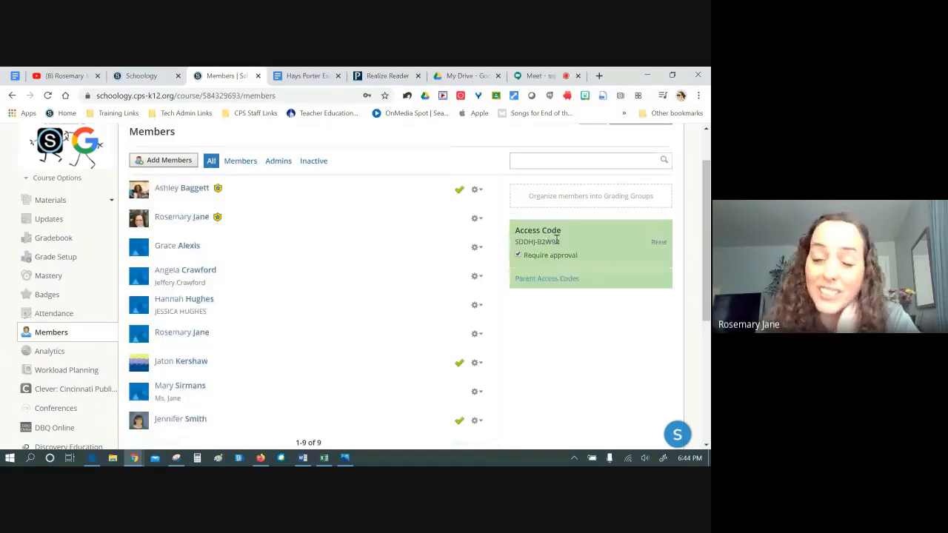
pyautogui.tripleClick(557, 238)
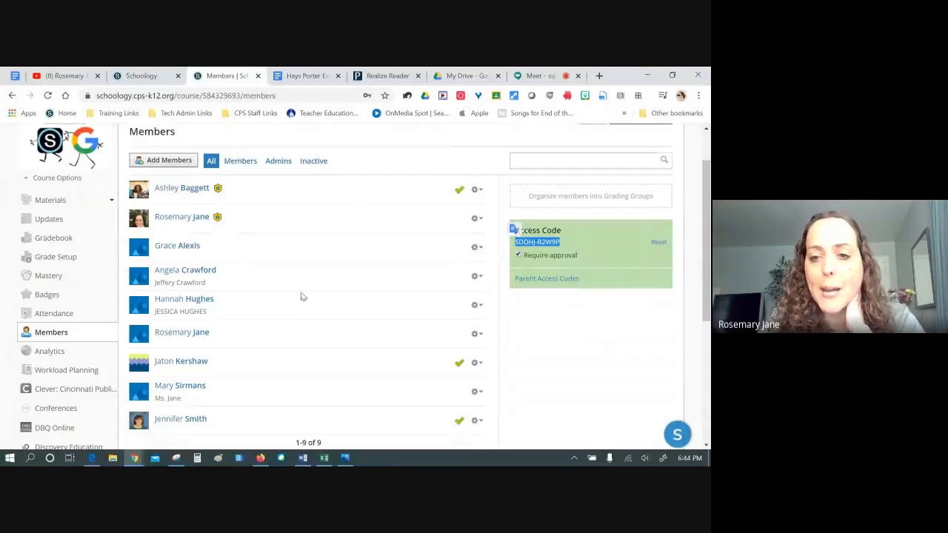
pyautogui.click(589, 264)
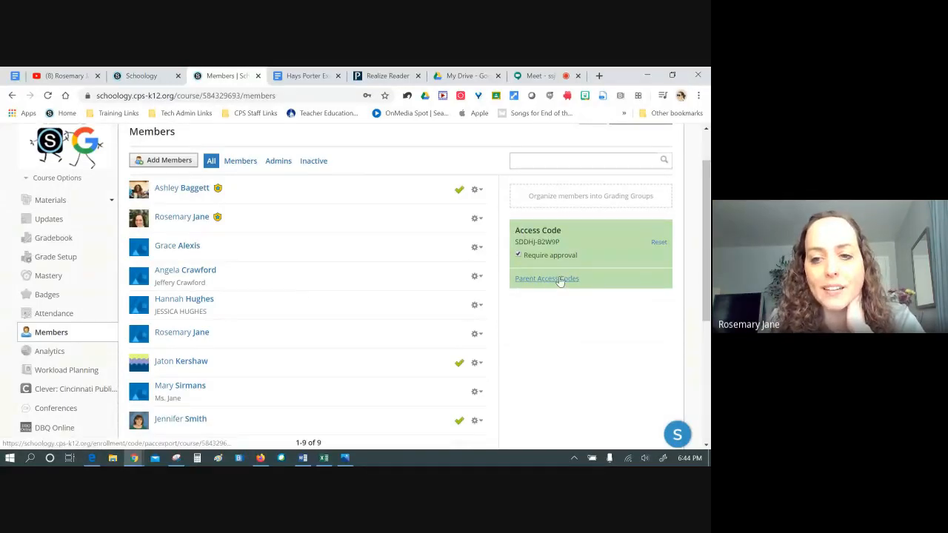
pyautogui.click(560, 279)
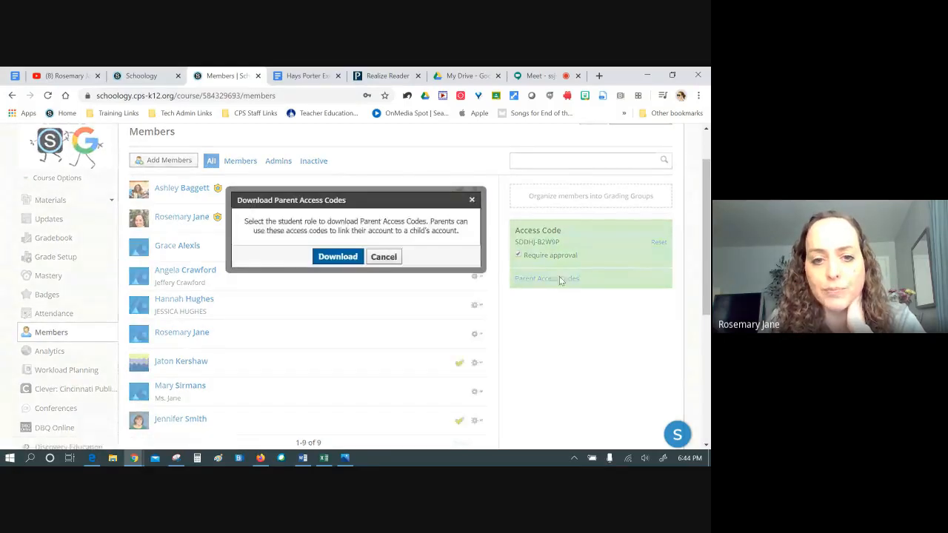
pyautogui.click(343, 257)
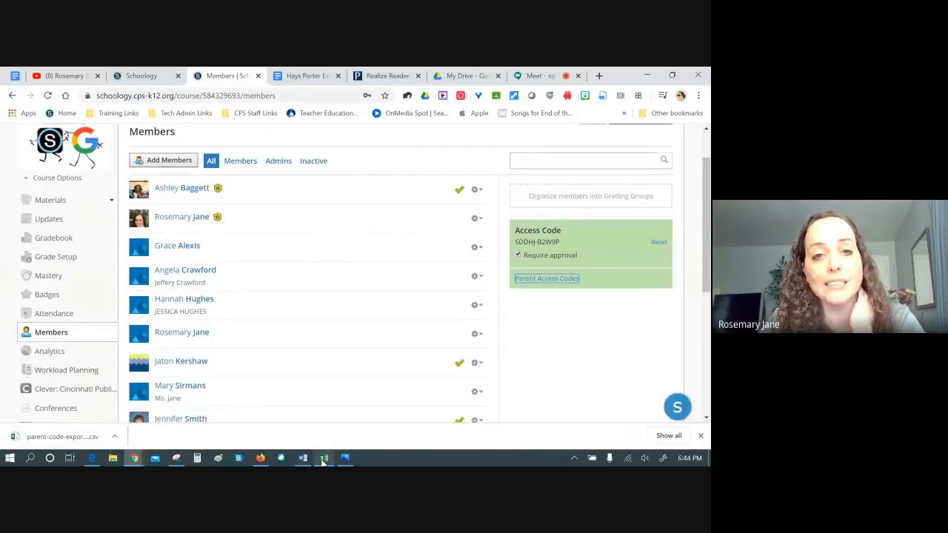
# Bring the SAMPLE parent-code-export (1) spreadsheet forward and look over columns A and B
pyautogui.moveTo(323, 459)
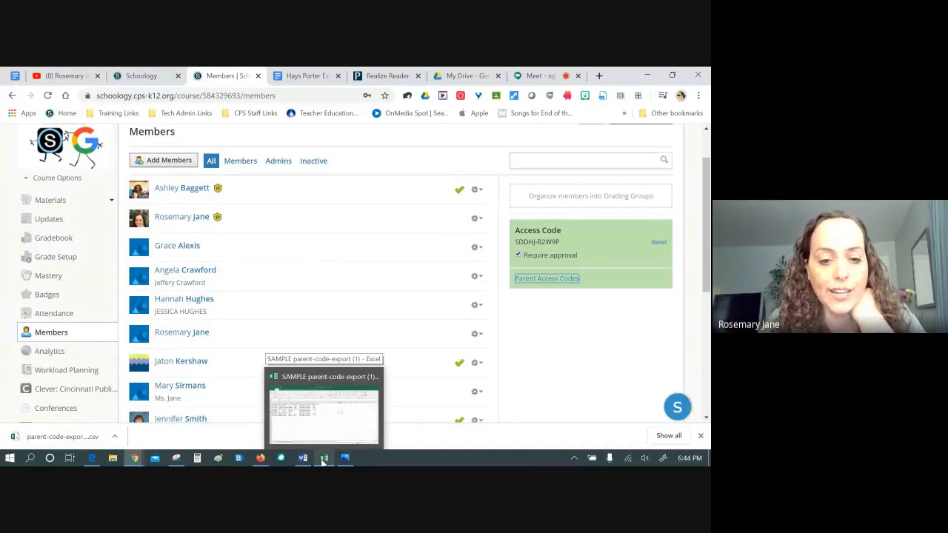
pyautogui.click(323, 459)
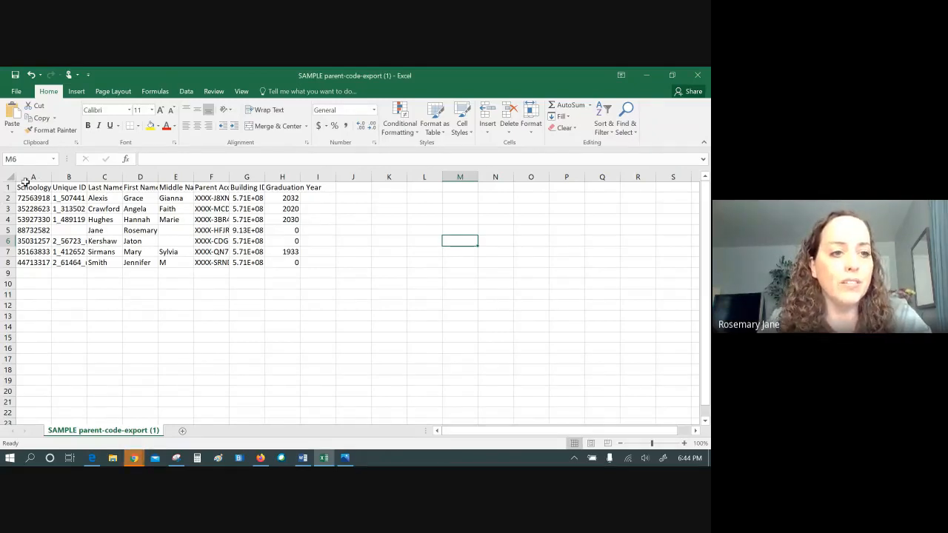
pyautogui.moveTo(34, 175); pyautogui.dragTo(65, 176)
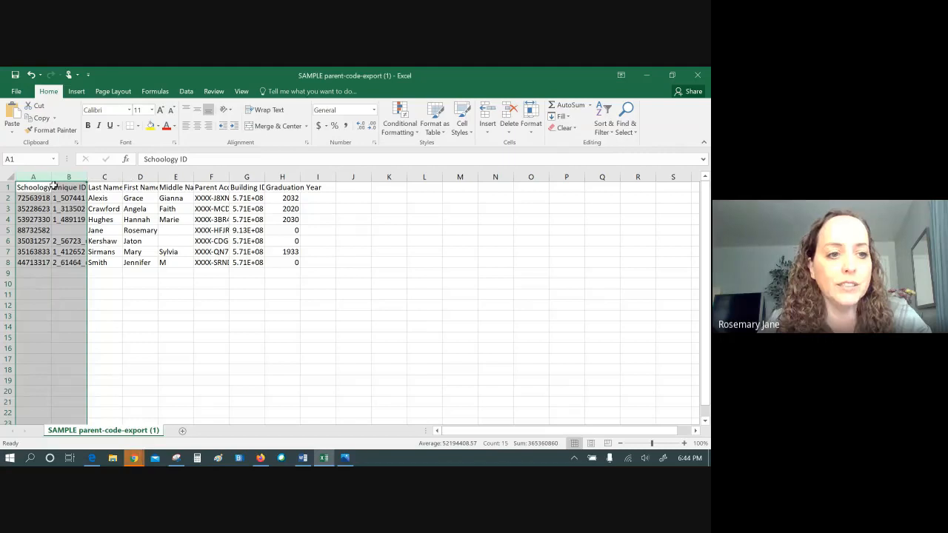
pyautogui.click(211, 314)
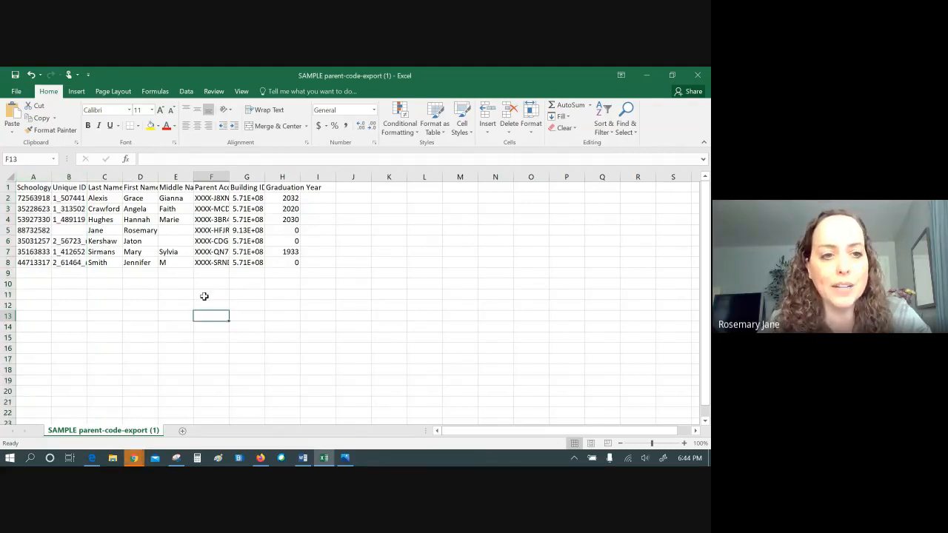
# Widen column F (Parent Access Code) and set its font size to 18
pyautogui.click(214, 175)
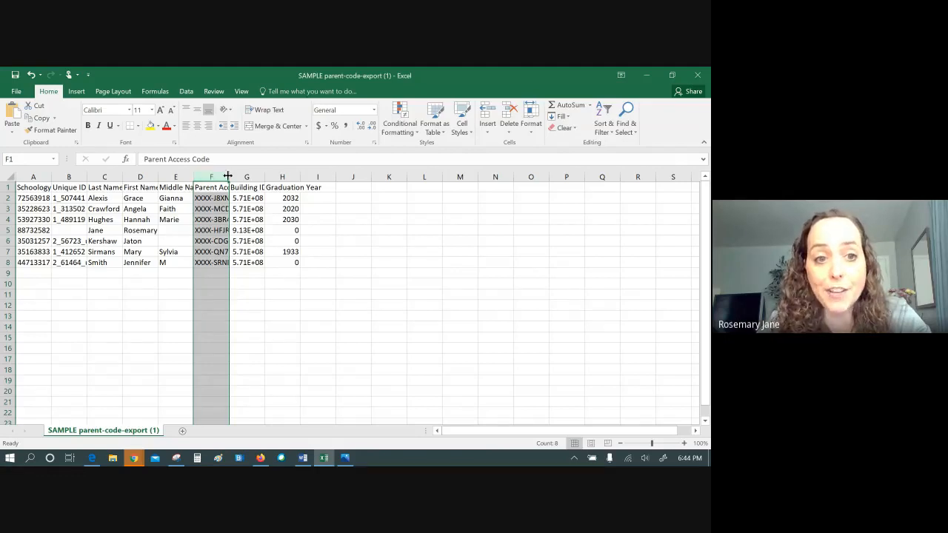
pyautogui.moveTo(228, 175); pyautogui.dragTo(297, 175)
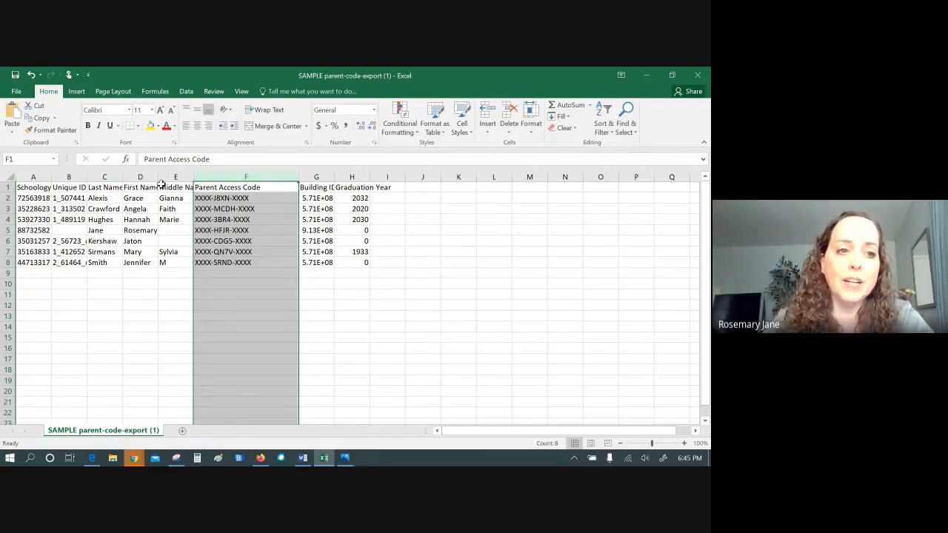
pyautogui.click(151, 109)
pyautogui.click(138, 197)
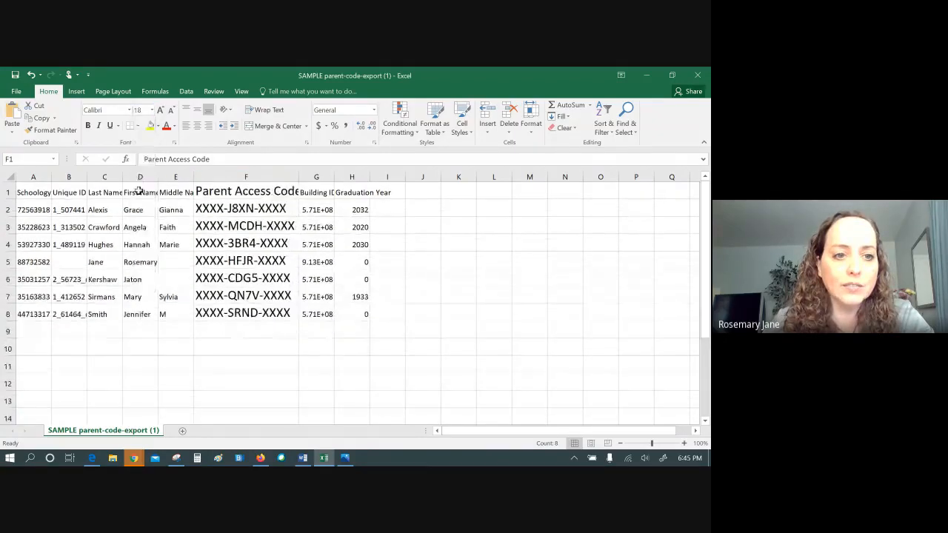
pyautogui.click(458, 294)
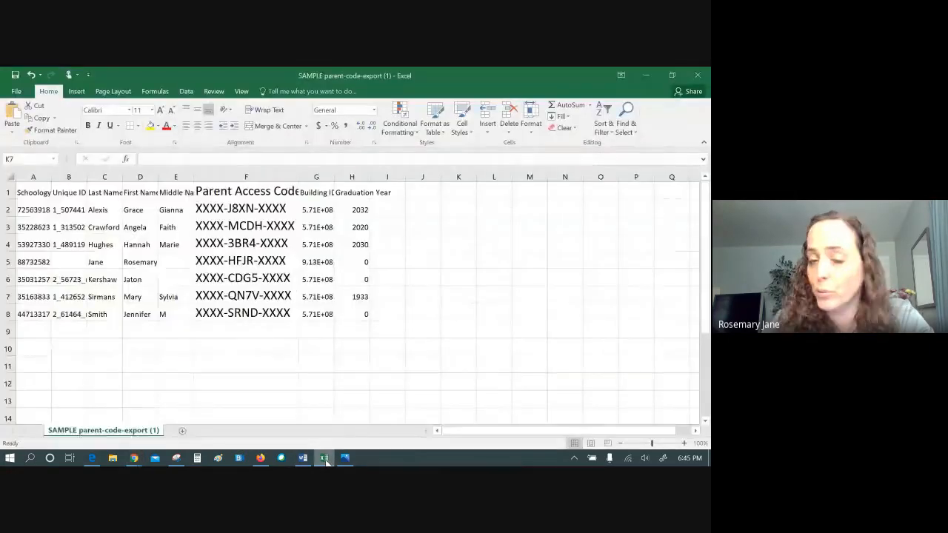
# Check the members page, select the first parent code in F2, then minimize Excel
pyautogui.click(324, 458)
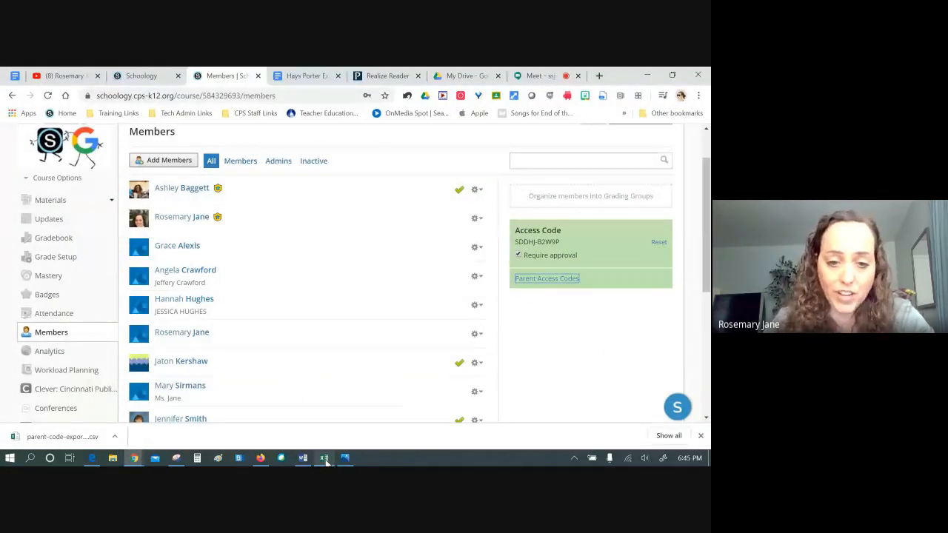
pyautogui.click(324, 459)
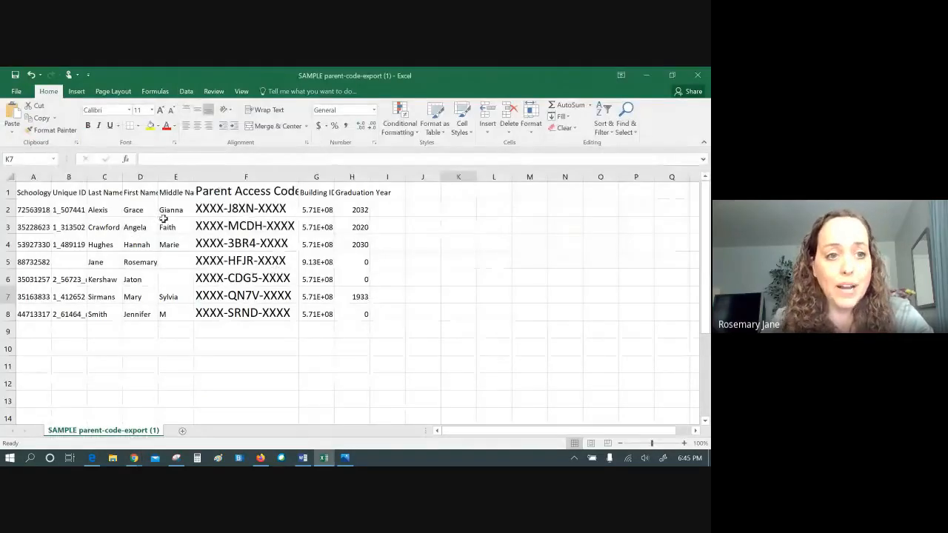
pyautogui.click(141, 214)
pyautogui.click(245, 204)
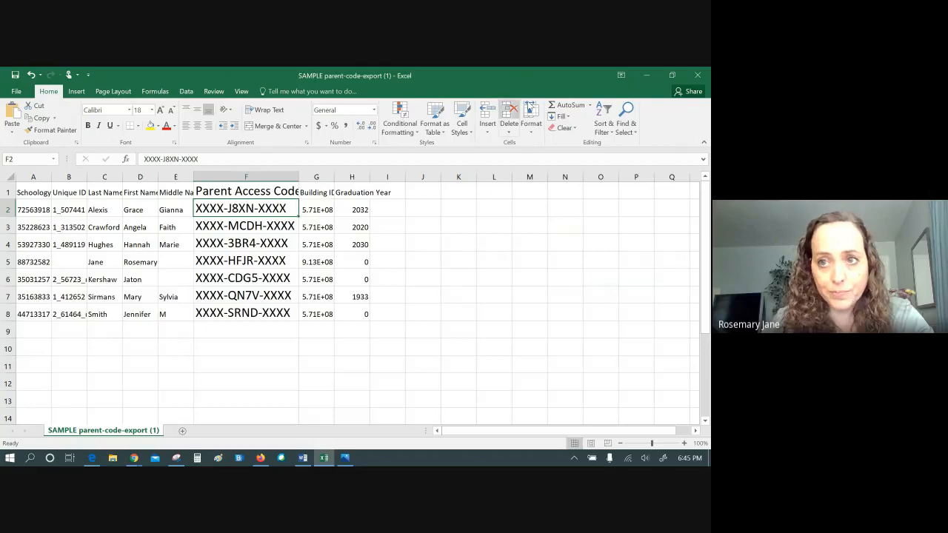
pyautogui.click(646, 75)
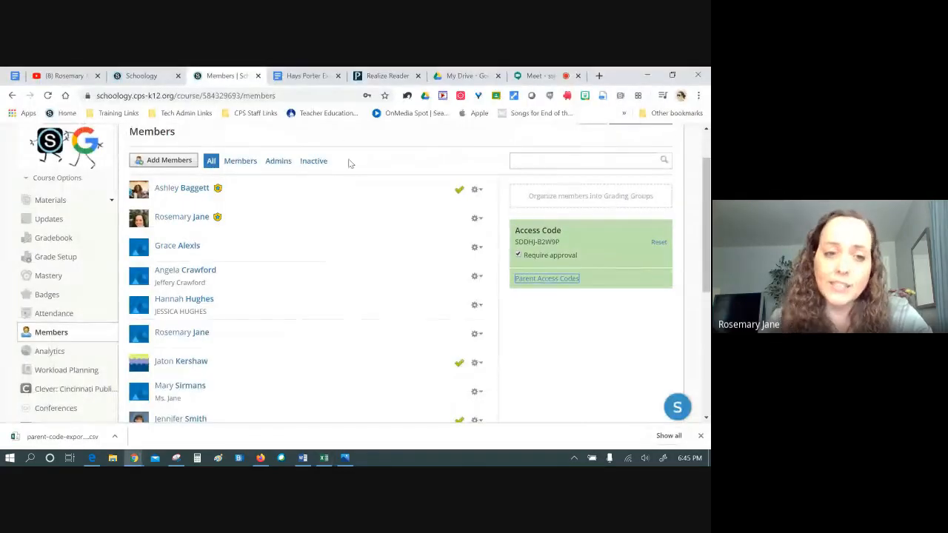
# Switch to the Google Meet call, then open the Schoology agenda document
pyautogui.click(537, 75)
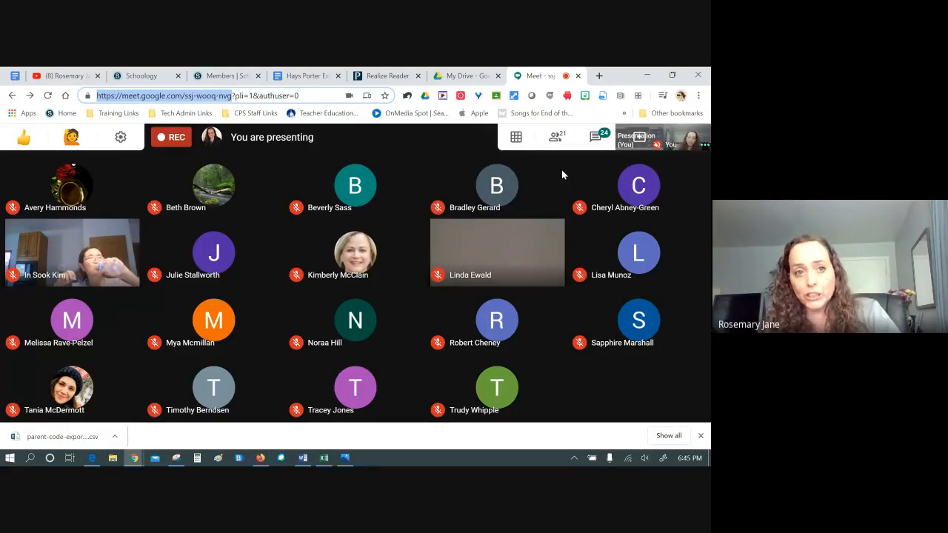
pyautogui.click(15, 78)
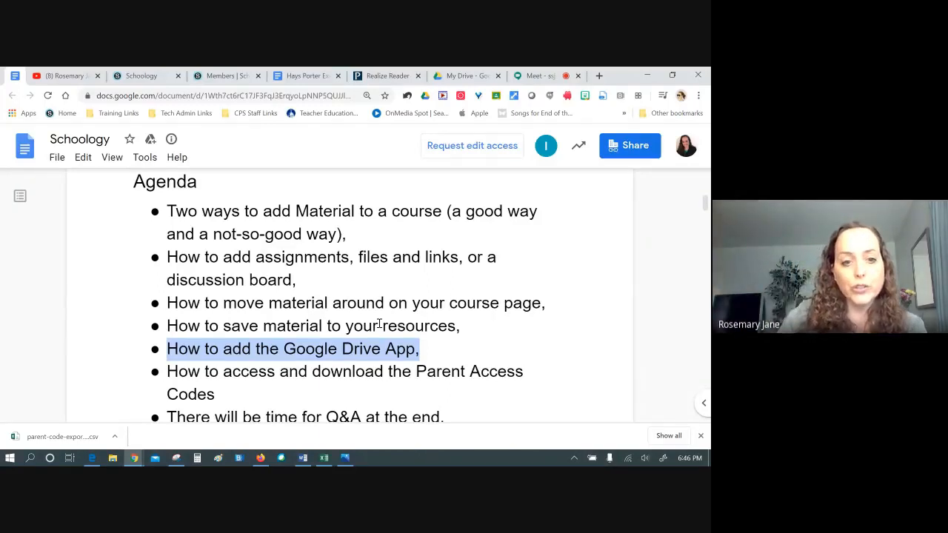
# Preview the All-in-one Schoology Guide link in the agenda, then return to the Meet call
pyautogui.click(436, 351)
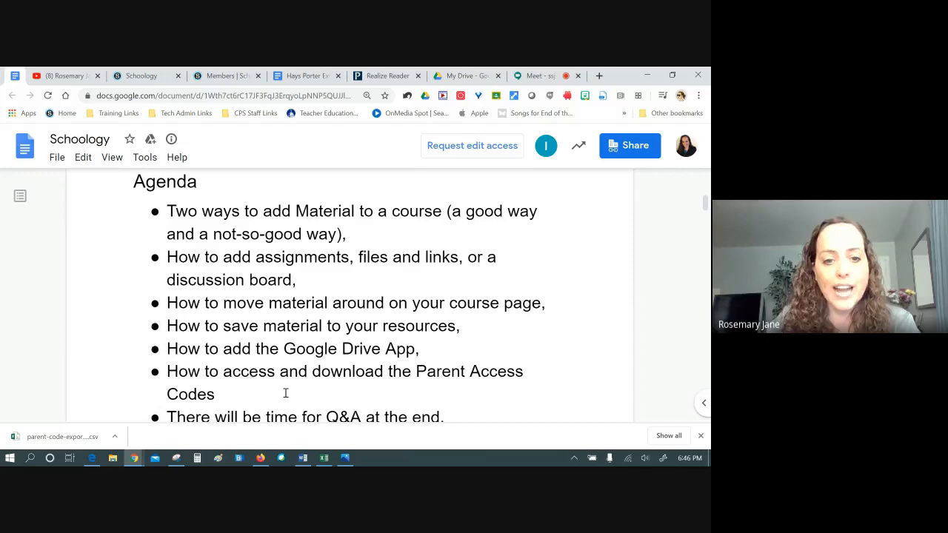
pyautogui.scroll(-3, 287, 393)
pyautogui.scroll(10, 339, 297)
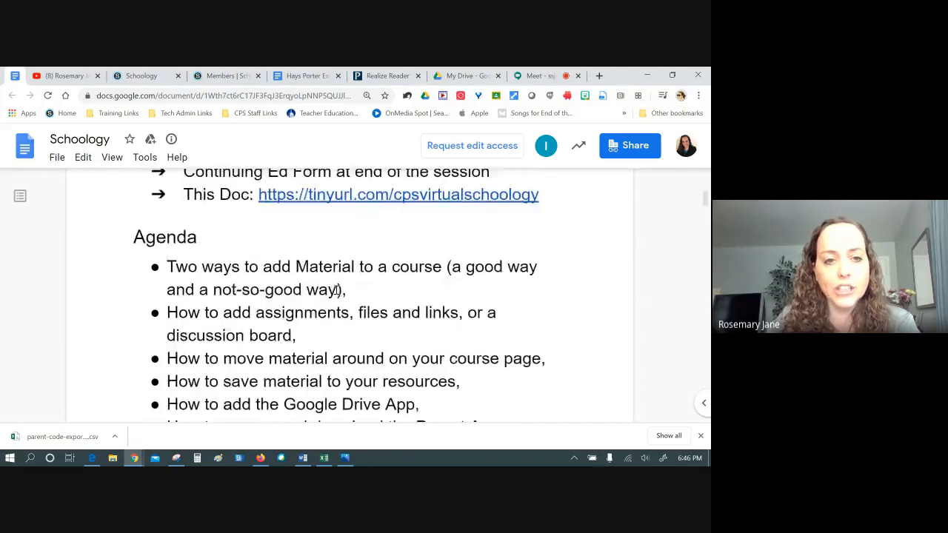
pyautogui.click(285, 245)
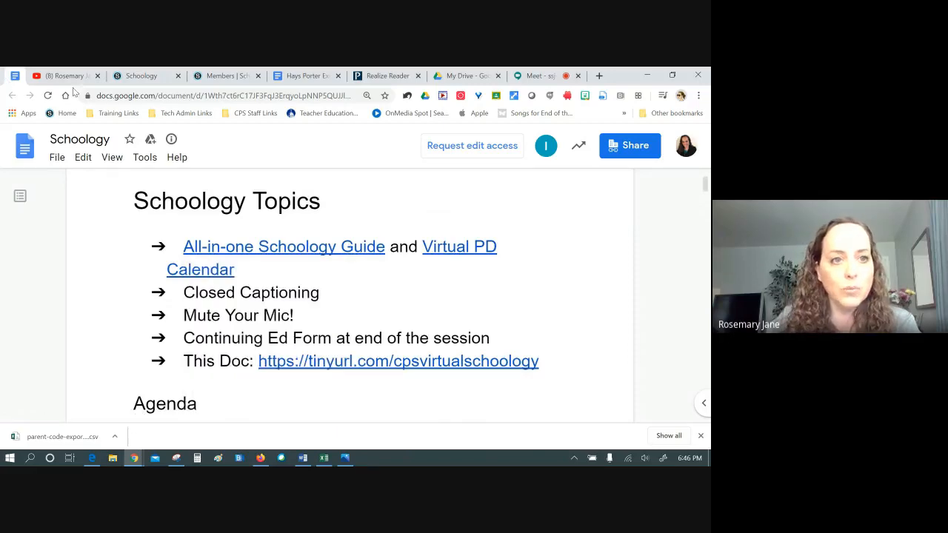
pyautogui.click(539, 75)
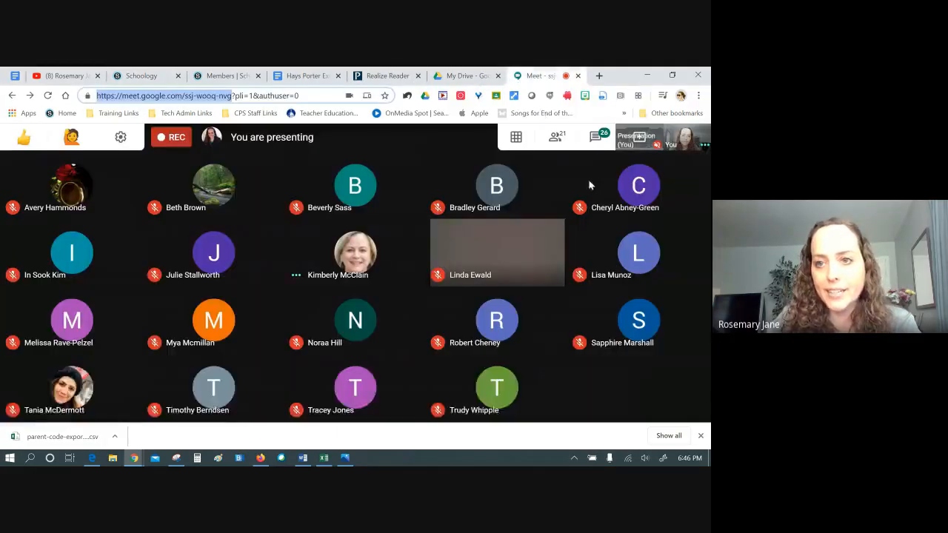
# Send 'Schoology All in One:' with the pasted agenda doc link to everyone in Meet chat, then return to Schoology
pyautogui.click(595, 137)
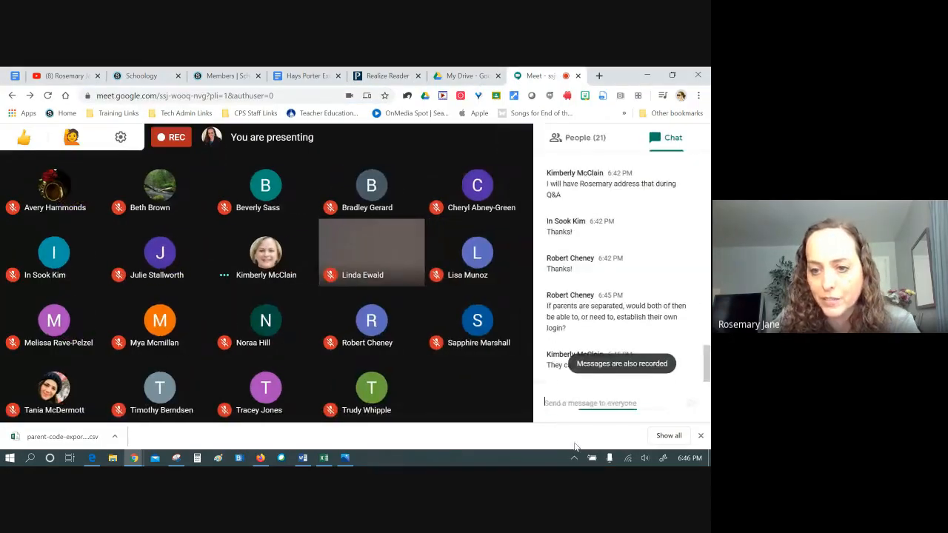
pyautogui.write('Schoollogy')
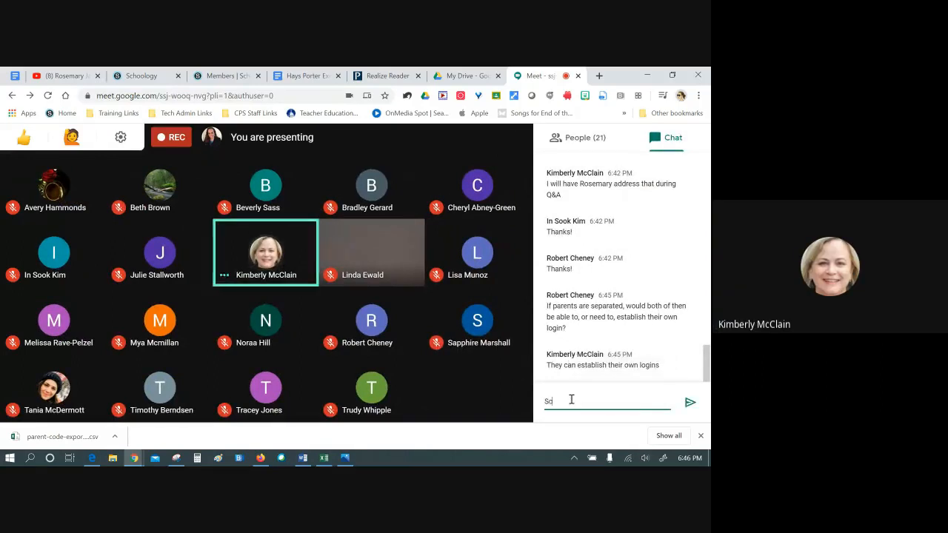
pyautogui.press('BackSpace')
pyautogui.press('BackSpace')
pyautogui.press('BackSpace')
pyautogui.press('BackSpace')
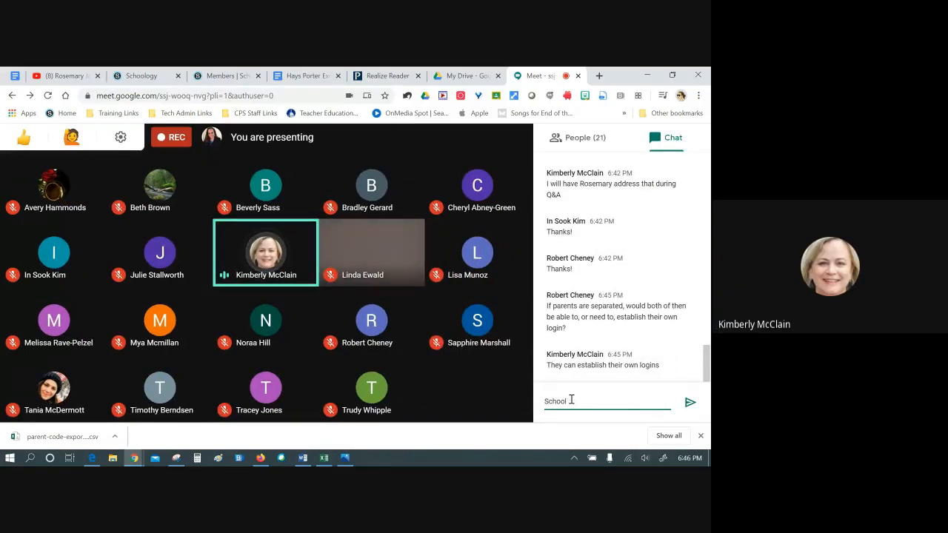
pyautogui.write('ogy')
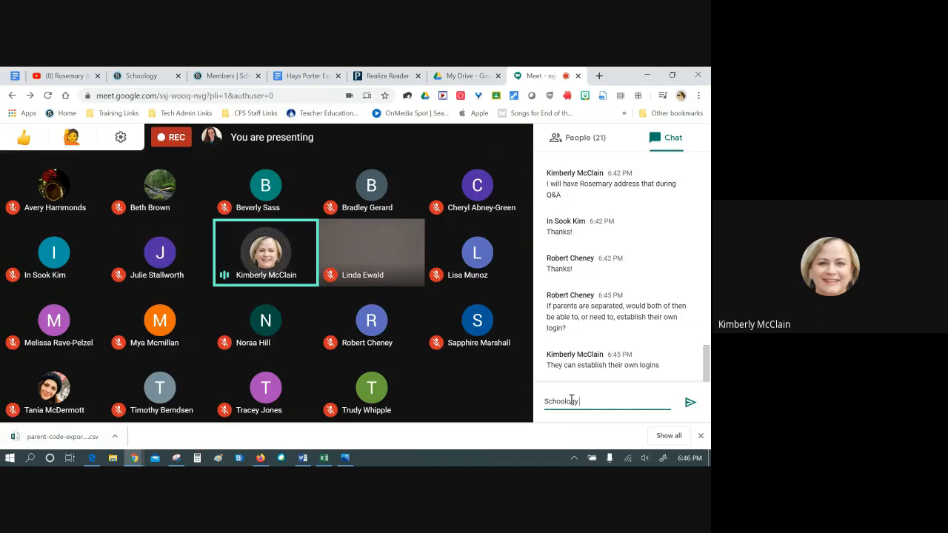
pyautogui.write(' All')
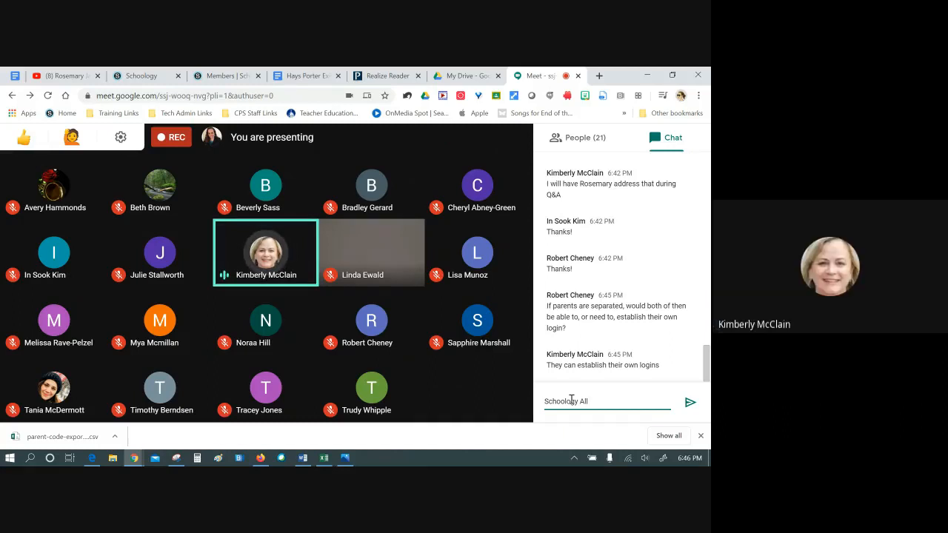
pyautogui.write(' in One:')
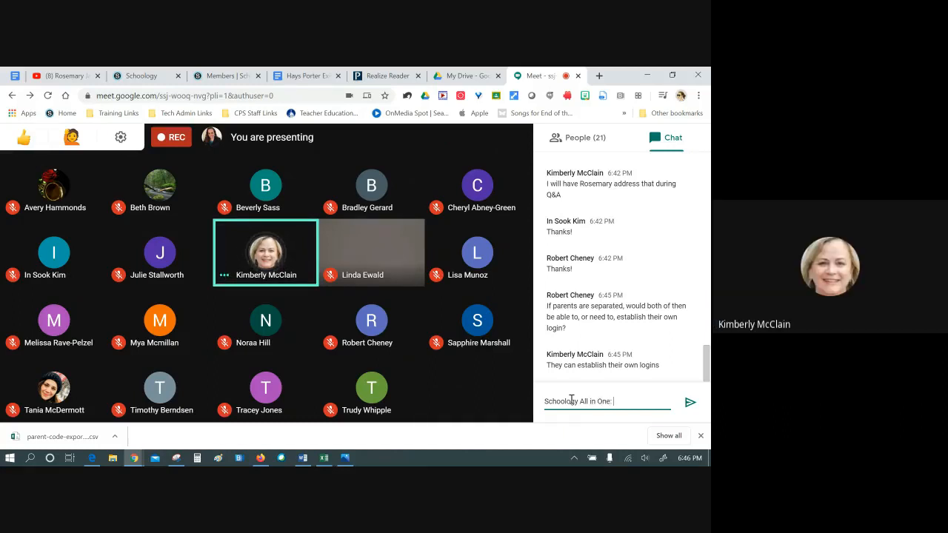
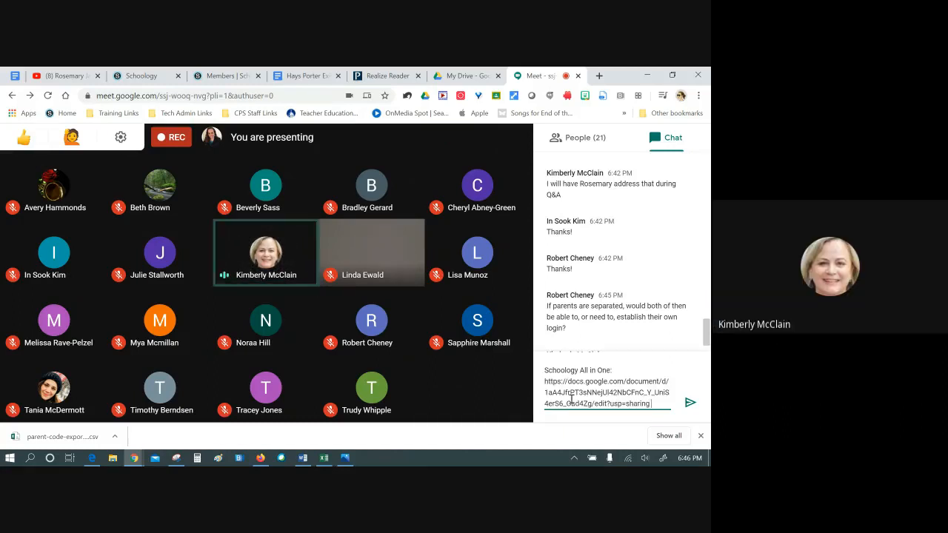
pyautogui.click(688, 400)
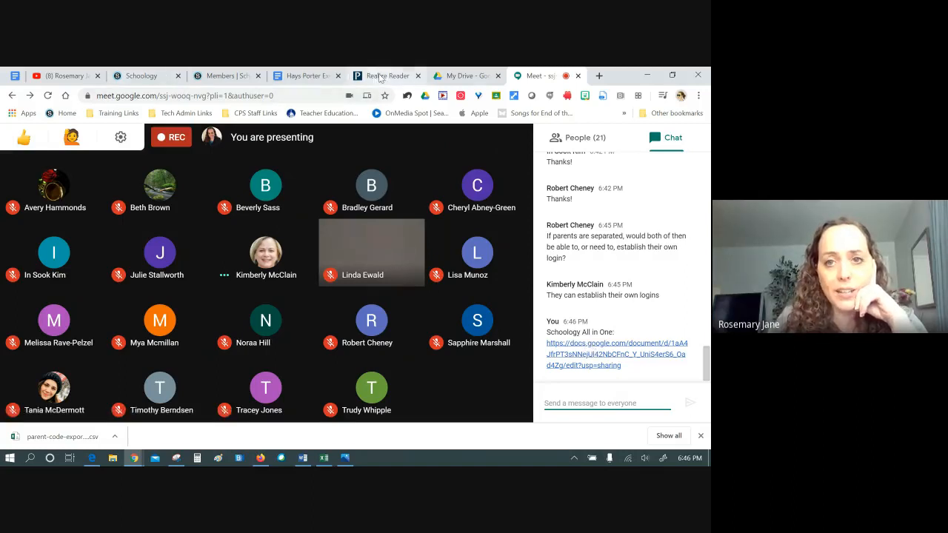
pyautogui.click(232, 79)
pyautogui.click(163, 80)
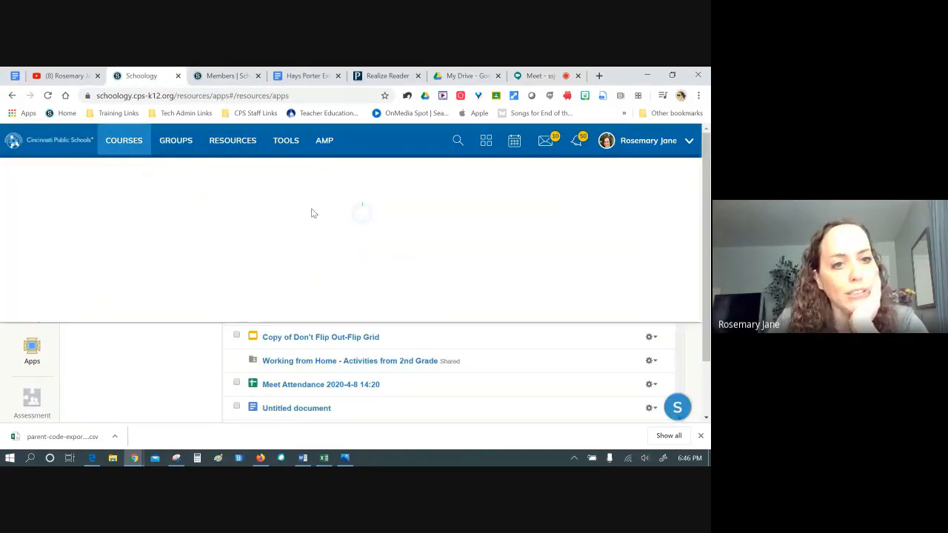
# Open the HOMEROOM (Sample): Remote Learning course materials and dismiss the downloaded-file notice
pyautogui.click(459, 284)
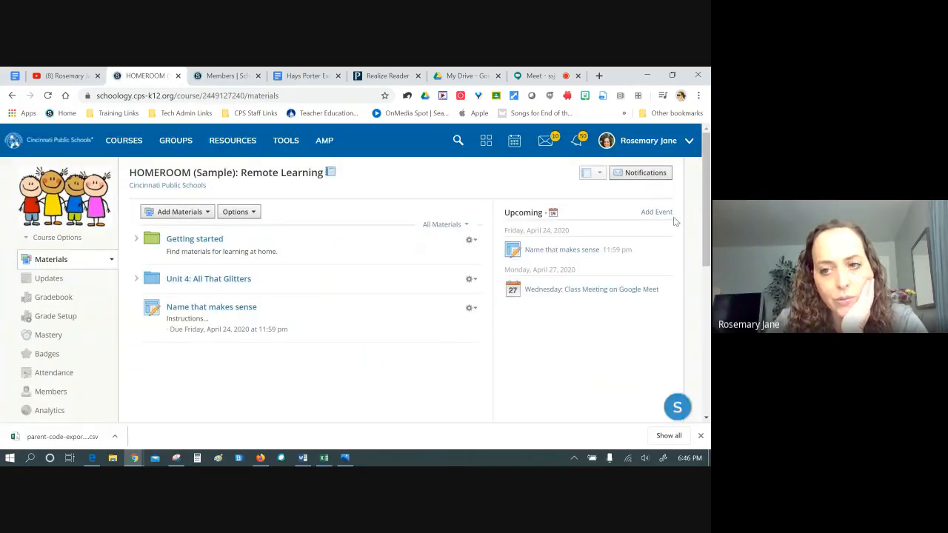
pyautogui.click(700, 435)
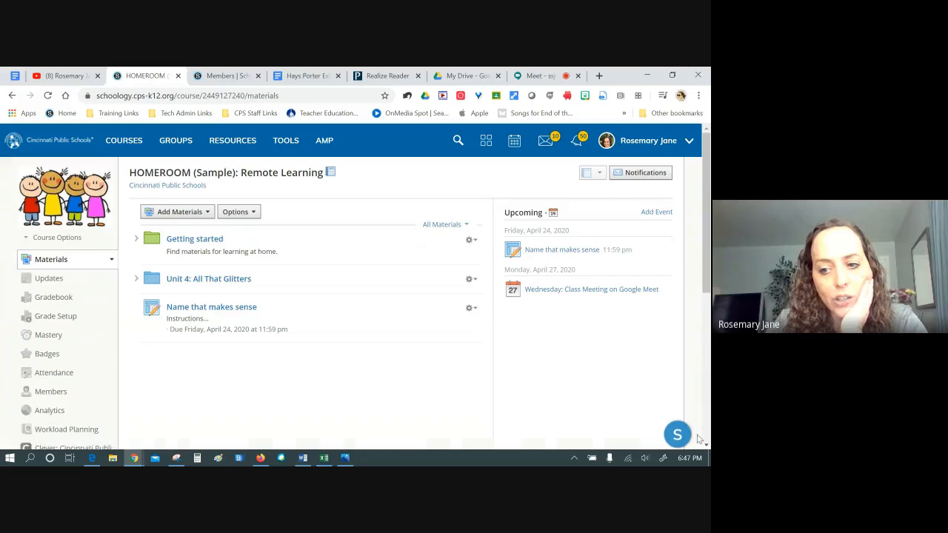
pyautogui.scroll(-5, 490, 364)
pyautogui.scroll(5, 508, 353)
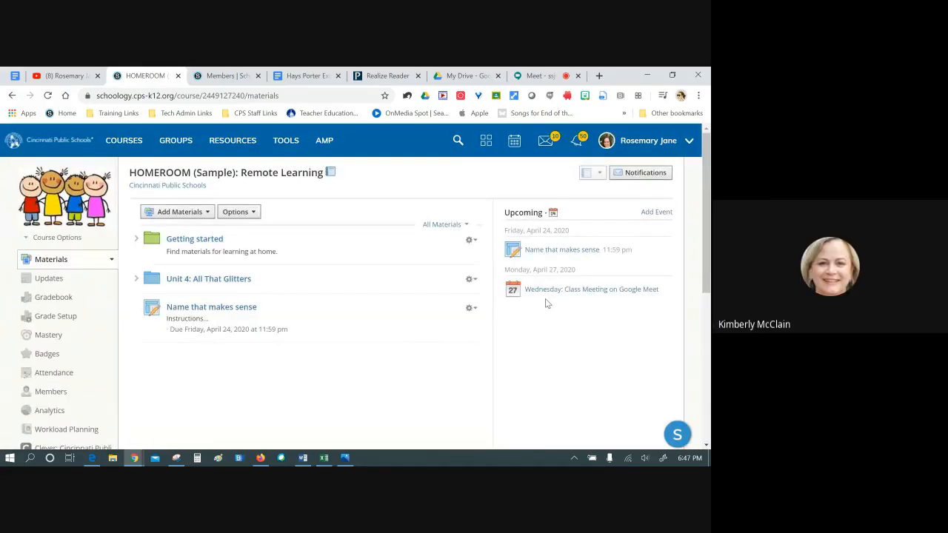
pyautogui.click(690, 143)
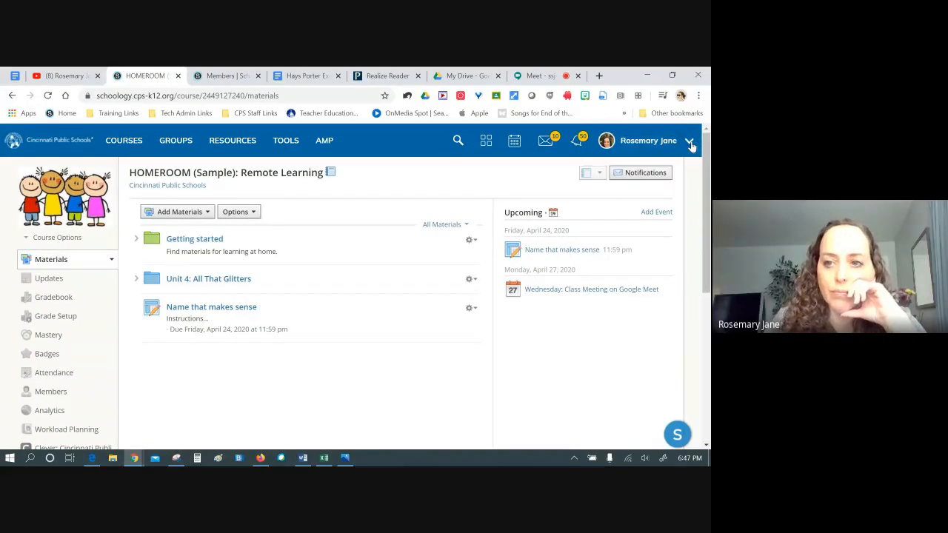
# In account Settings, disable the iCal link under Share Your Schoology Calendar
pyautogui.click(630, 230)
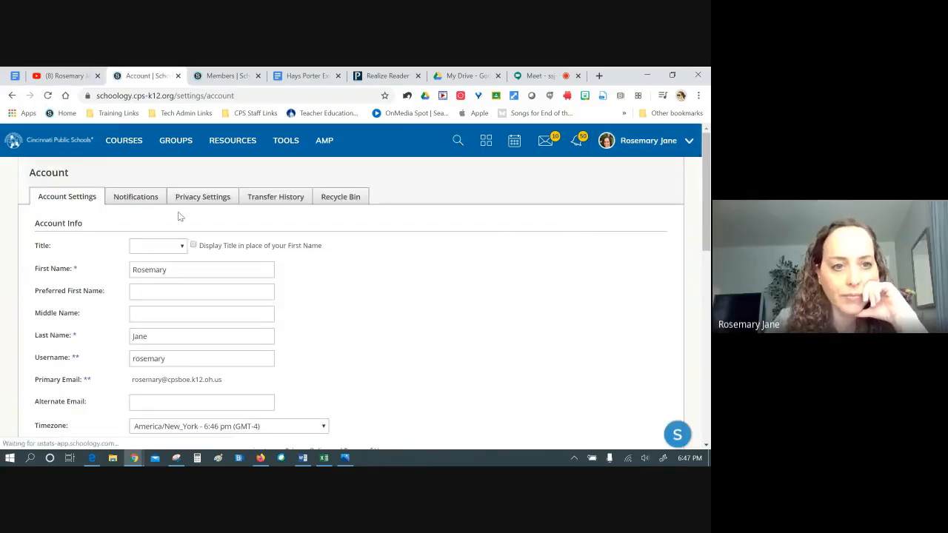
pyautogui.scroll(-3, 402, 263)
pyautogui.scroll(-3, 229, 270)
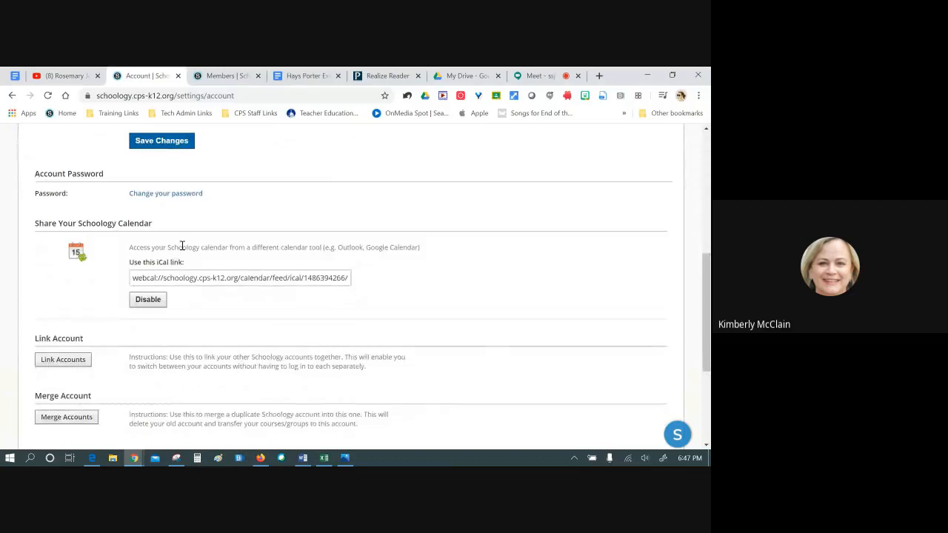
pyautogui.scroll(-2, 185, 248)
pyautogui.scroll(2, 186, 247)
pyautogui.click(150, 304)
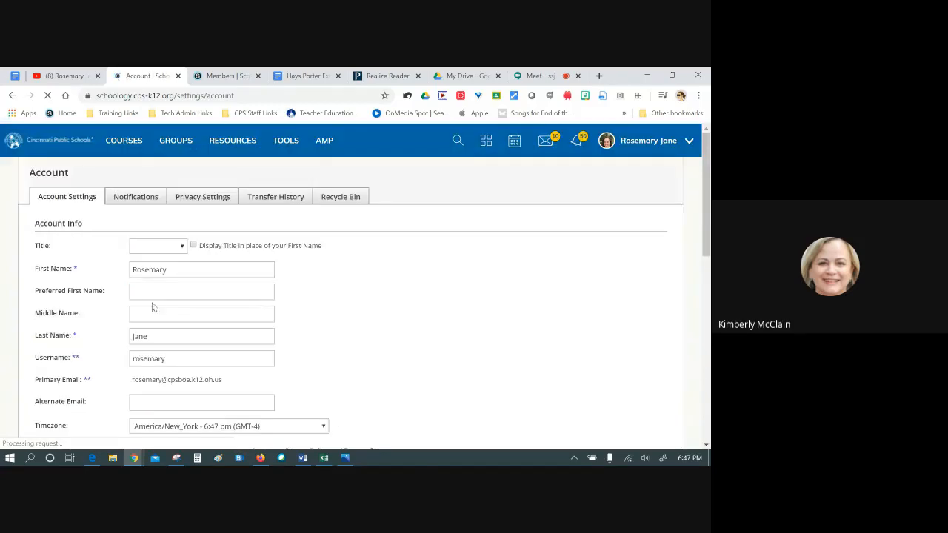
pyautogui.scroll(-4, 380, 289)
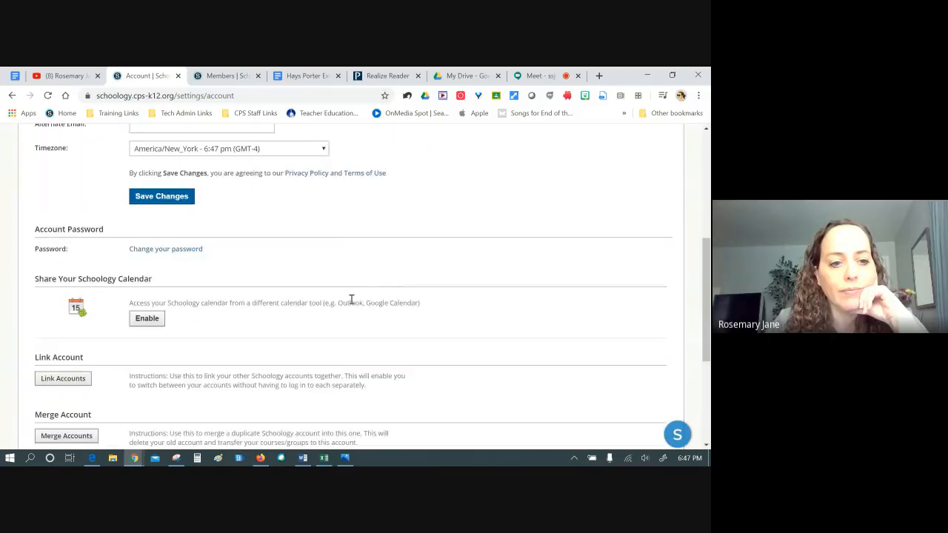
pyautogui.scroll(-1, 351, 299)
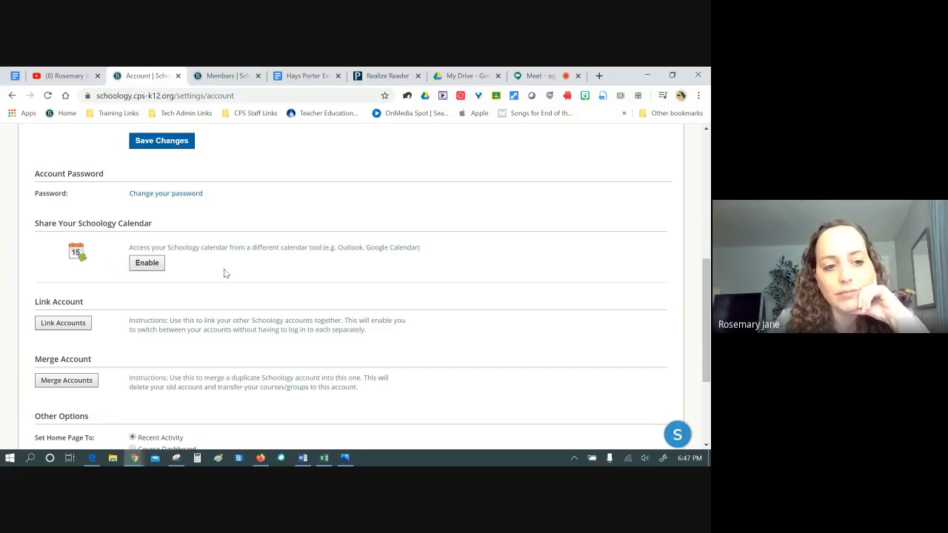
pyautogui.scroll(-2, 224, 268)
pyautogui.scroll(2, 224, 269)
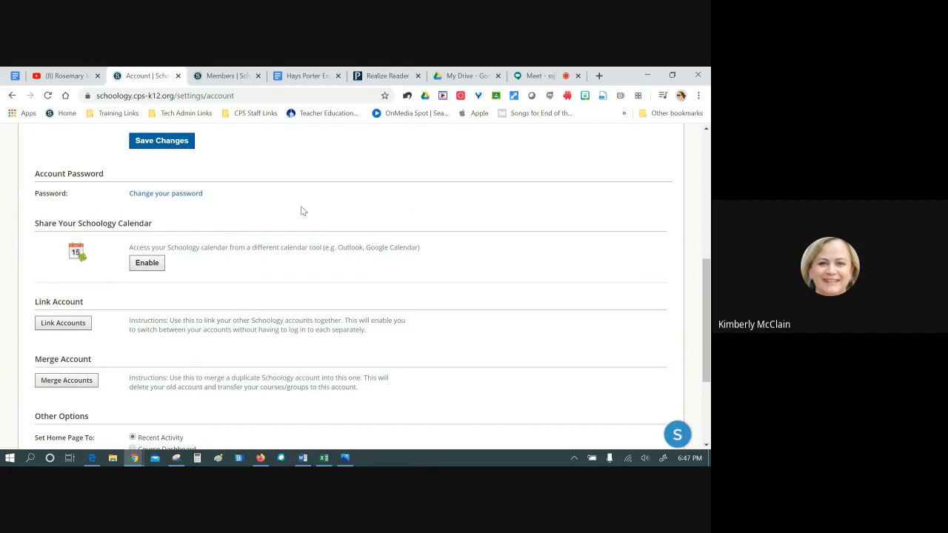
# Check the course Members page and the account settings tab, then go back to the Meet call
pyautogui.click(602, 76)
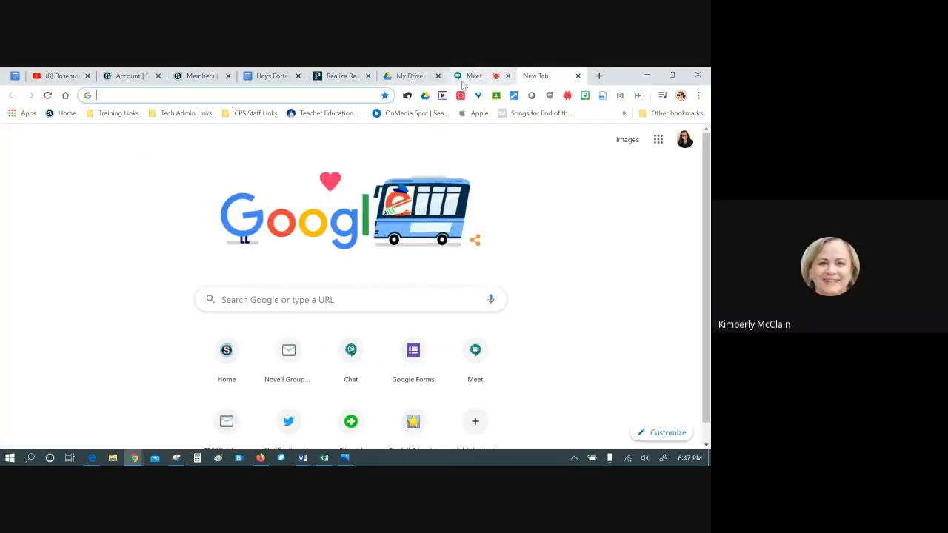
pyautogui.click(201, 77)
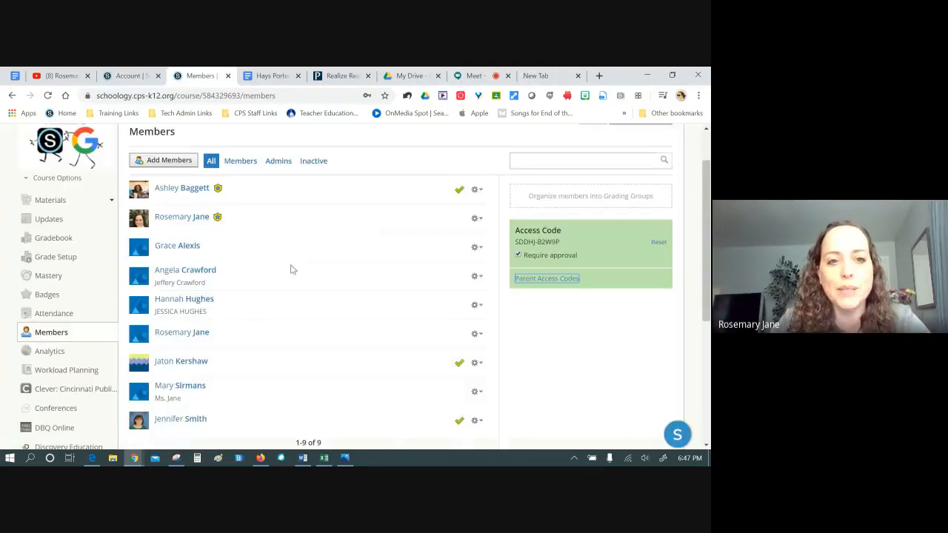
pyautogui.scroll(1, 459, 191)
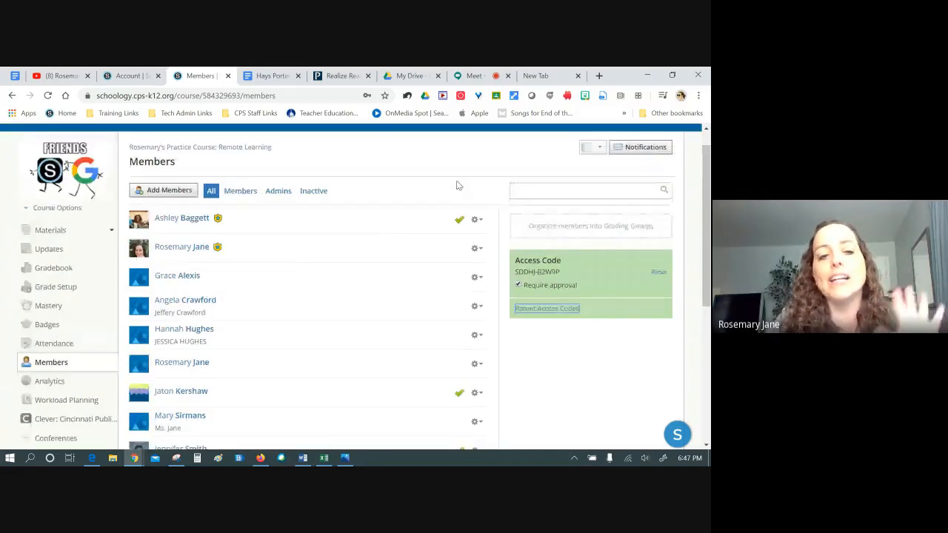
pyautogui.scroll(1, 458, 185)
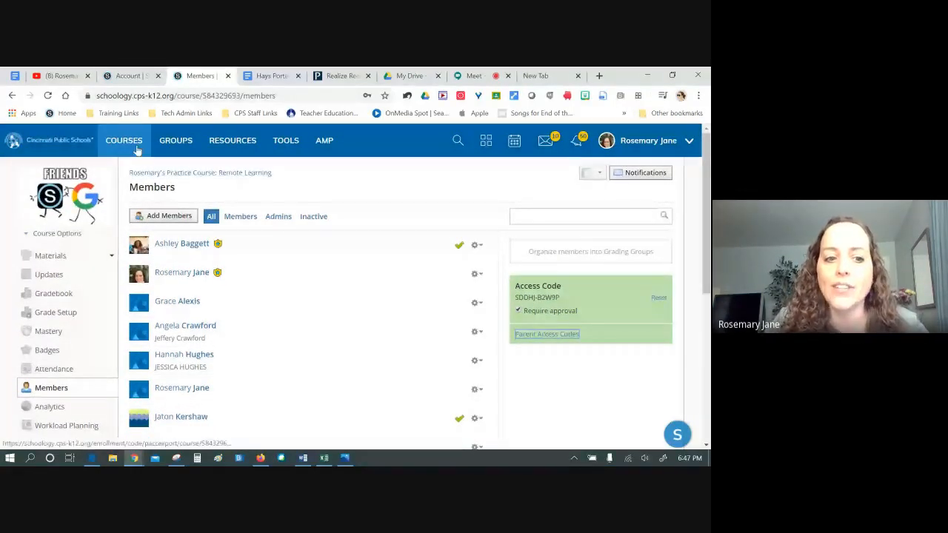
pyautogui.click(128, 75)
pyautogui.scroll(2, 345, 313)
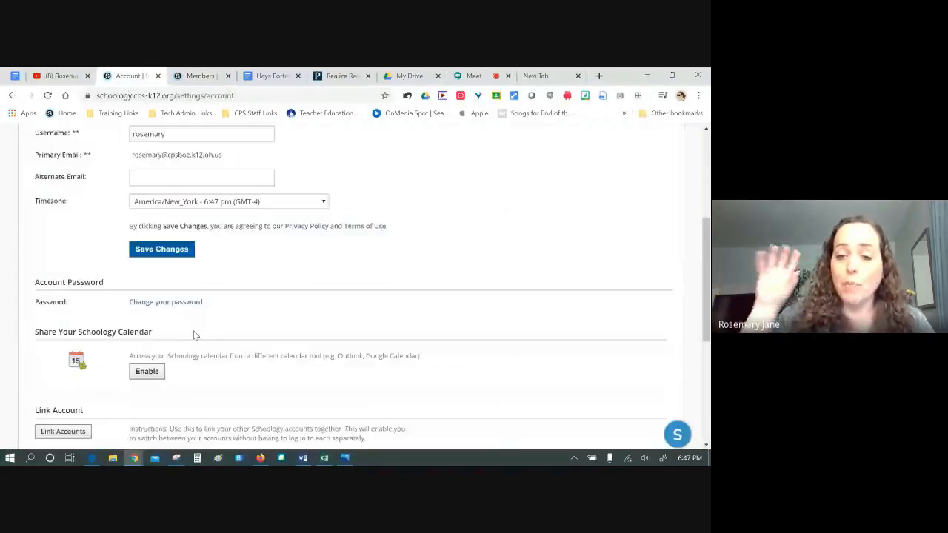
pyautogui.scroll(1, 162, 374)
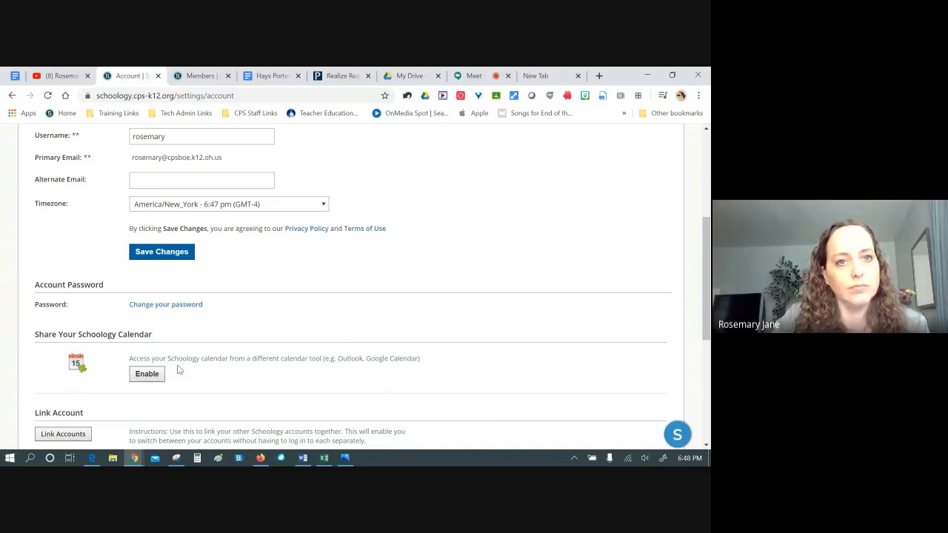
pyautogui.click(478, 76)
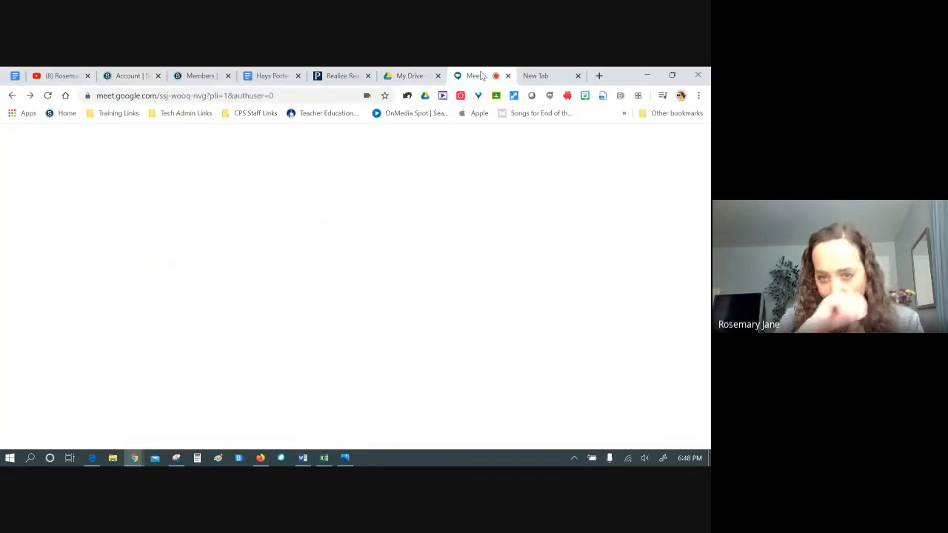
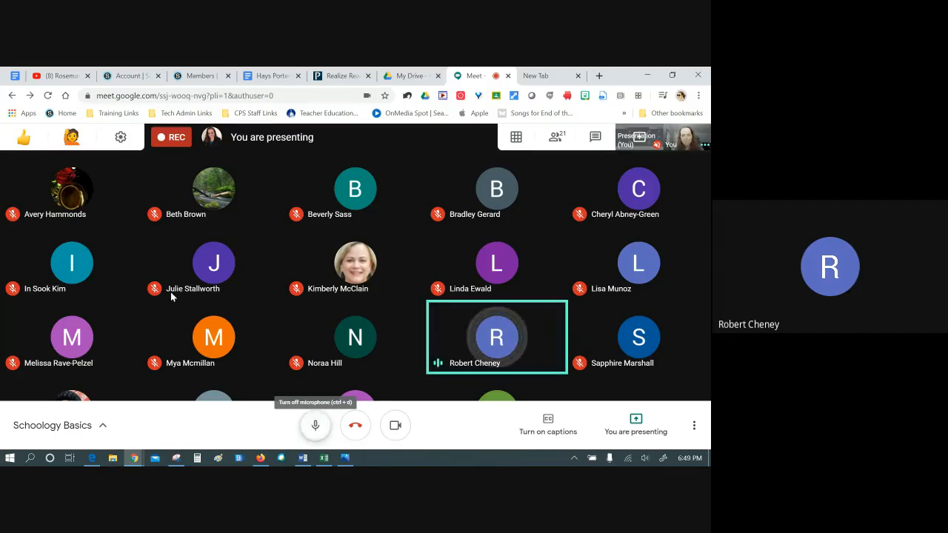
# Enable Share Your Schoology Calendar to generate an iCal link, then return to the Schoology home page
pyautogui.click(122, 77)
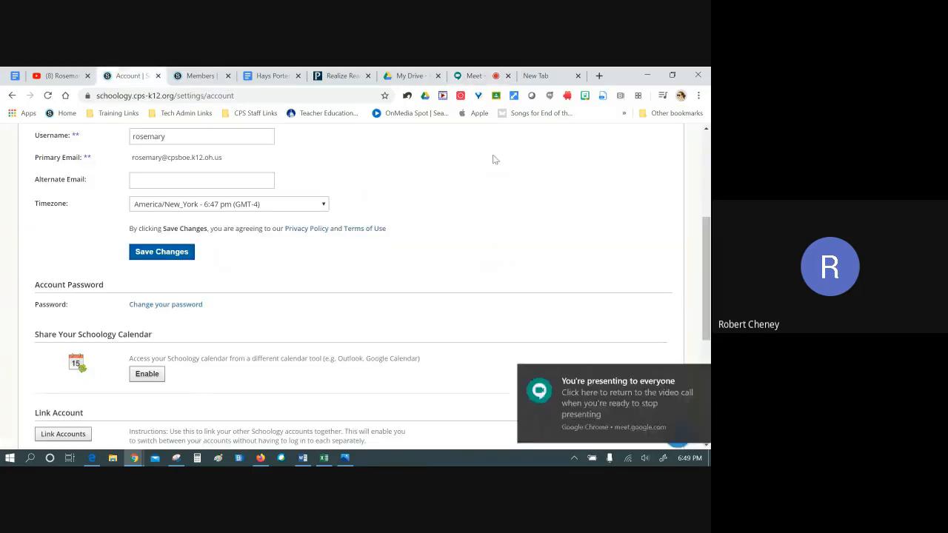
pyautogui.click(147, 374)
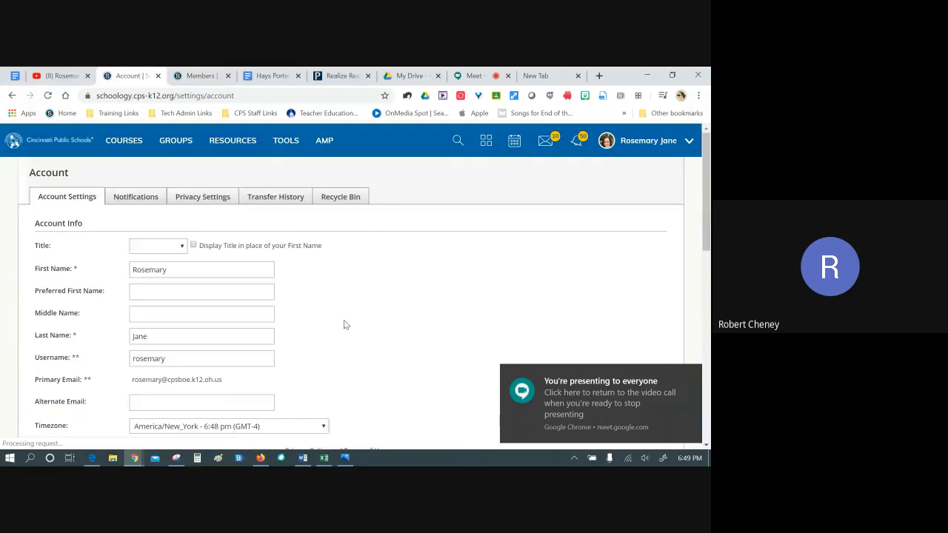
pyautogui.scroll(-3, 343, 320)
pyautogui.scroll(-3, 240, 363)
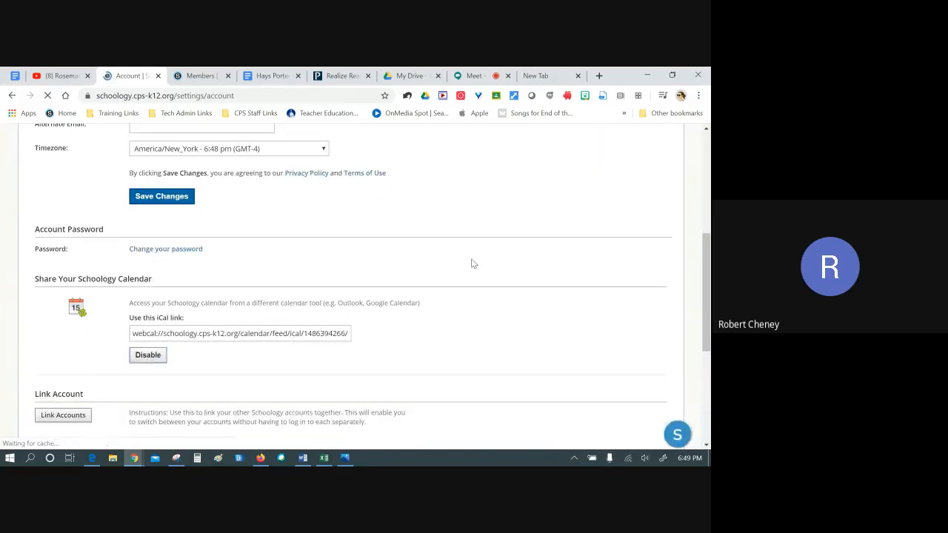
pyautogui.click(48, 142)
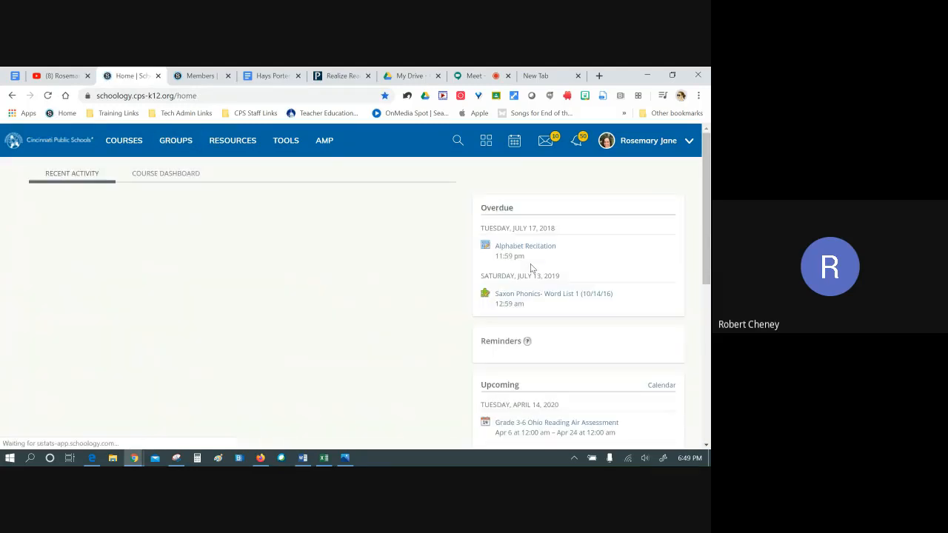
# Open the Schoology calendar and show which calendars are being displayed
pyautogui.click(515, 150)
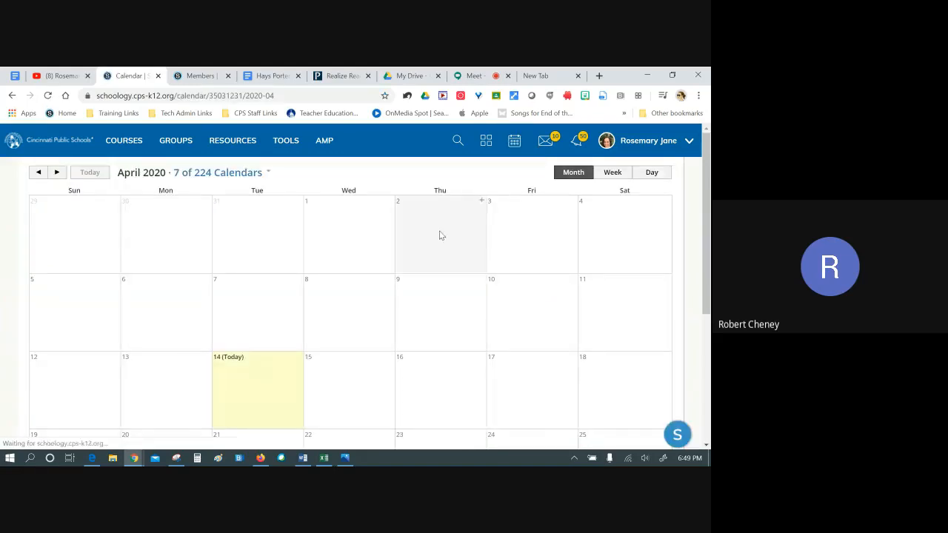
pyautogui.scroll(-3, 454, 186)
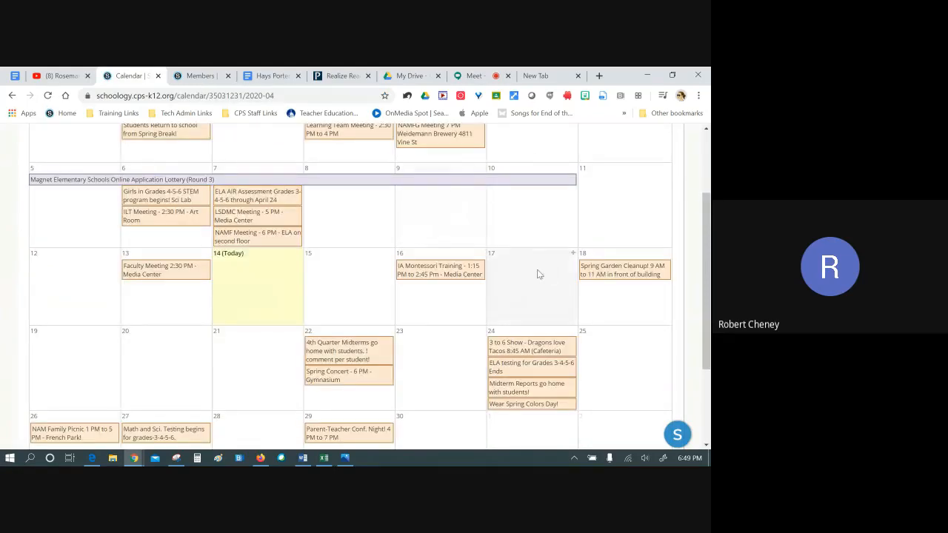
pyautogui.scroll(3, 549, 268)
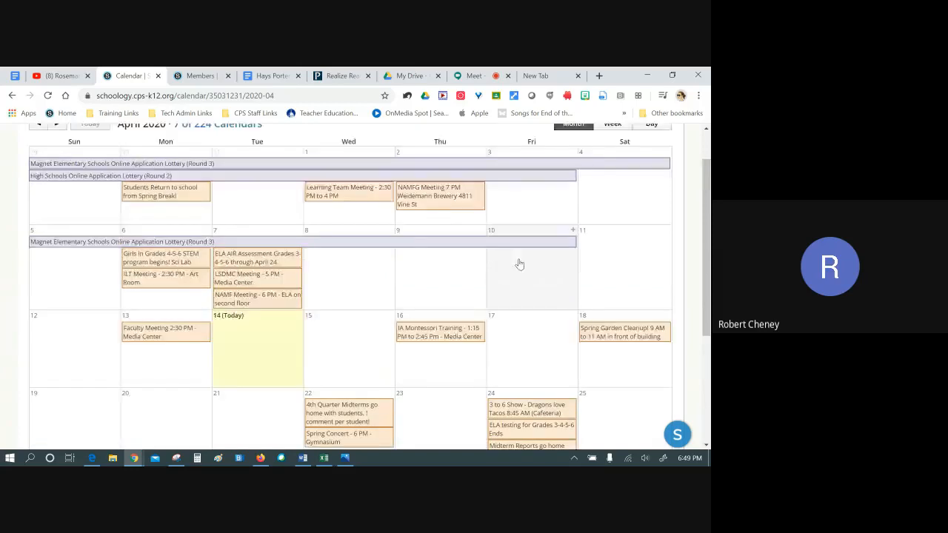
pyautogui.click(235, 173)
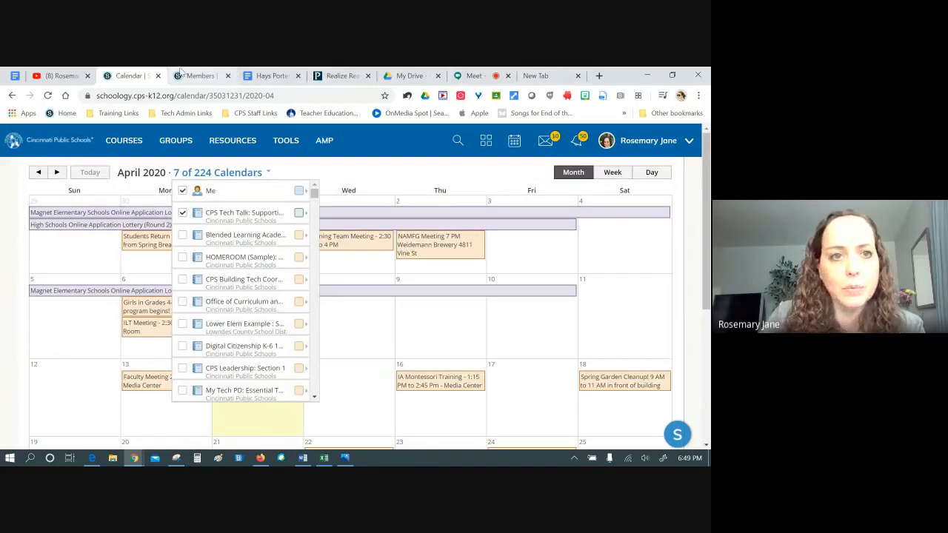
# Enable Schoology calendar sharing in account Settings, then move to a new browser tab
pyautogui.click(202, 76)
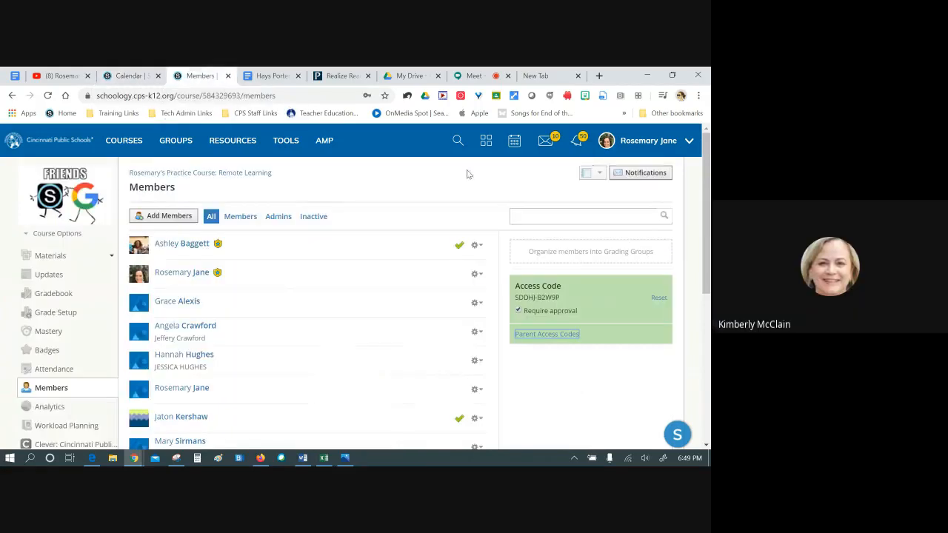
pyautogui.click(687, 142)
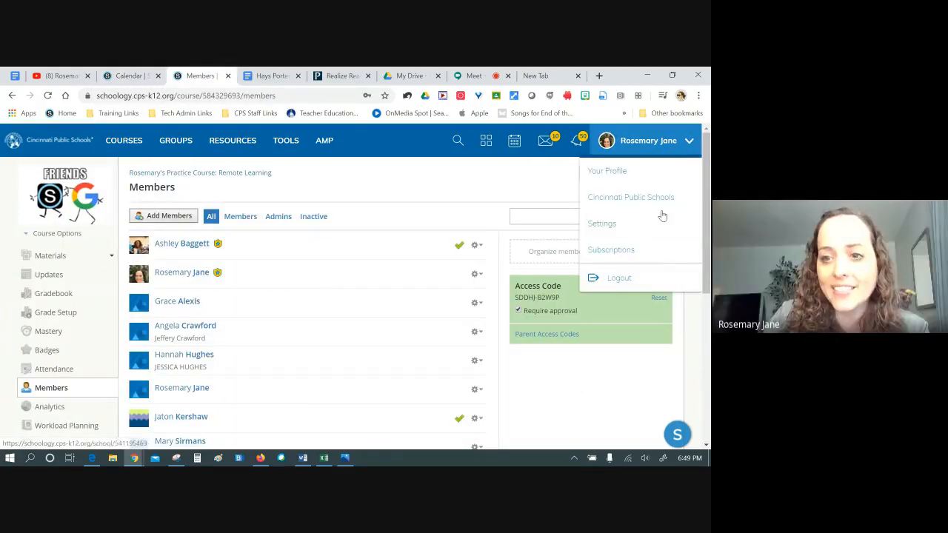
pyautogui.click(626, 226)
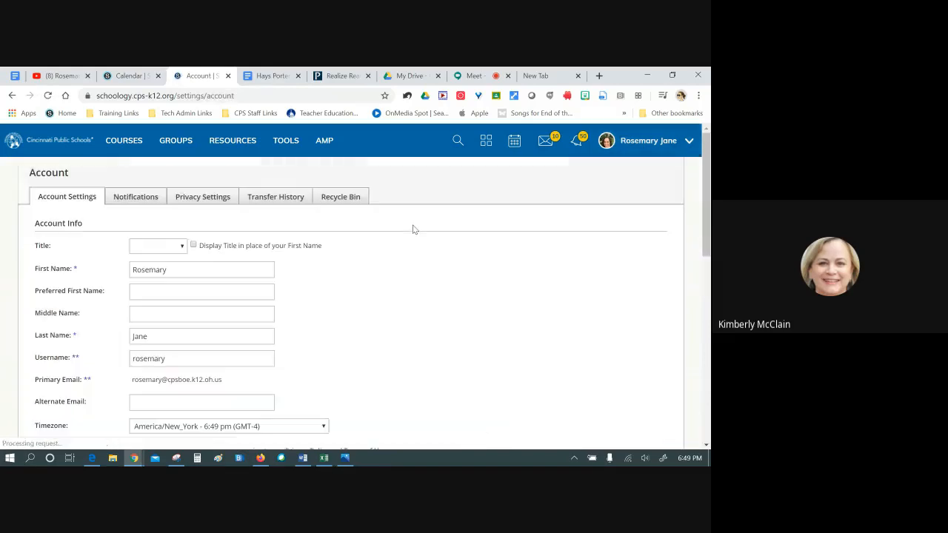
pyautogui.scroll(-3, 486, 338)
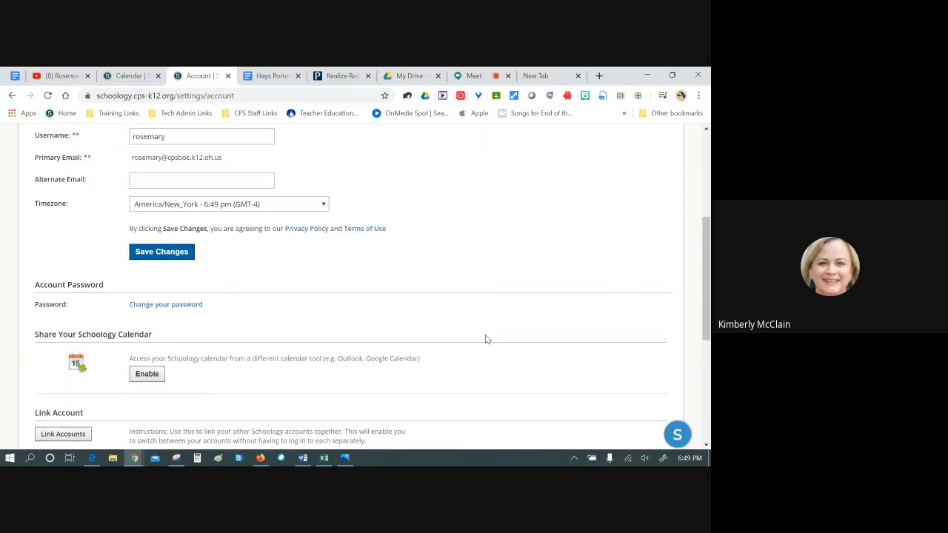
pyautogui.click(152, 376)
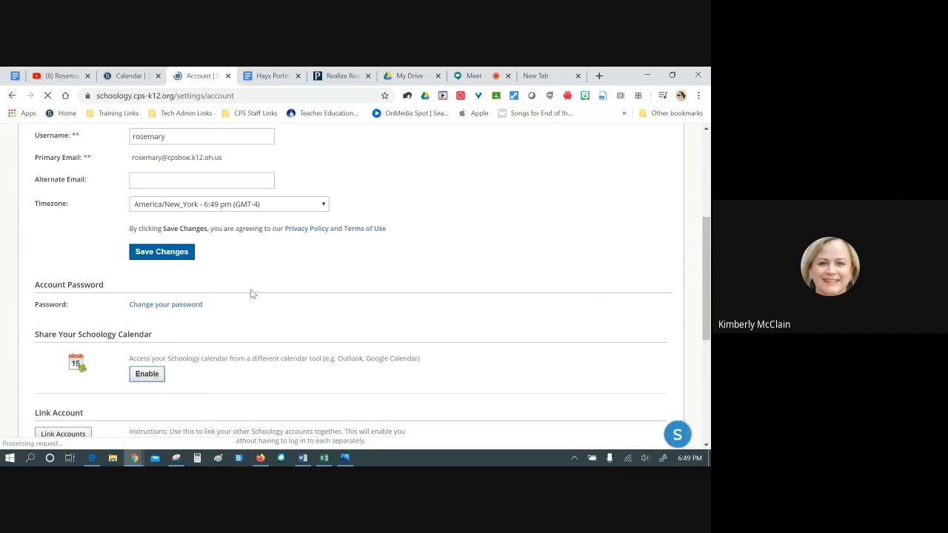
pyautogui.click(552, 77)
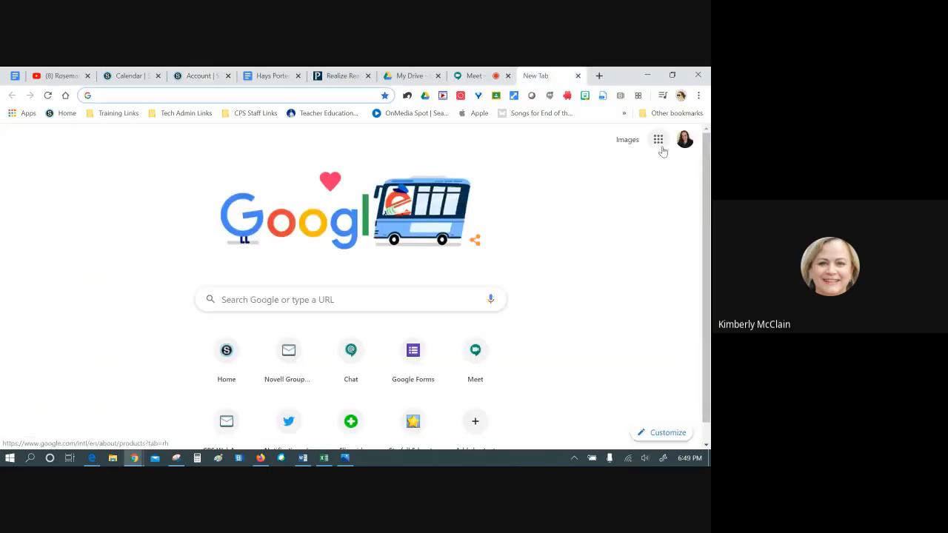
# Open Google Calendar's Other calendars From URL page, then go back to the Schoology settings
pyautogui.click(659, 142)
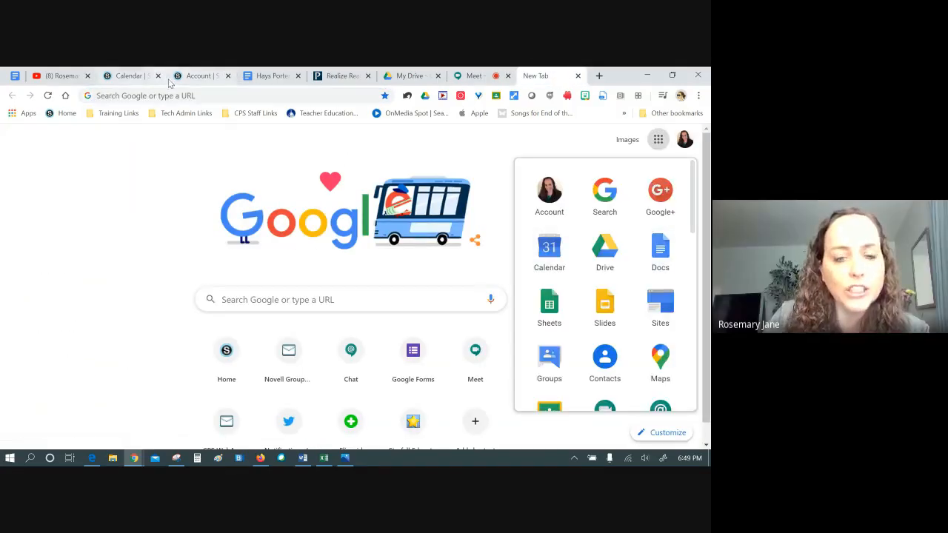
pyautogui.click(548, 249)
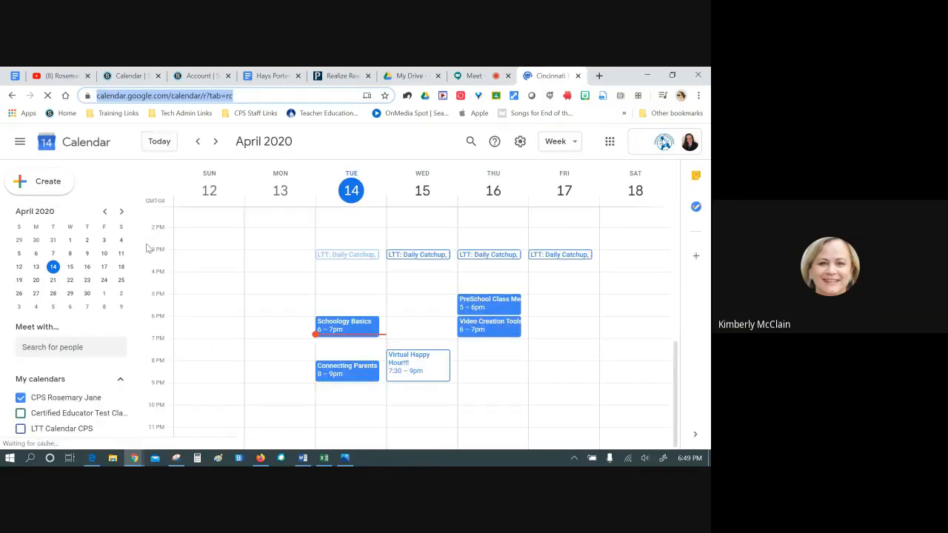
pyautogui.scroll(-5, 111, 337)
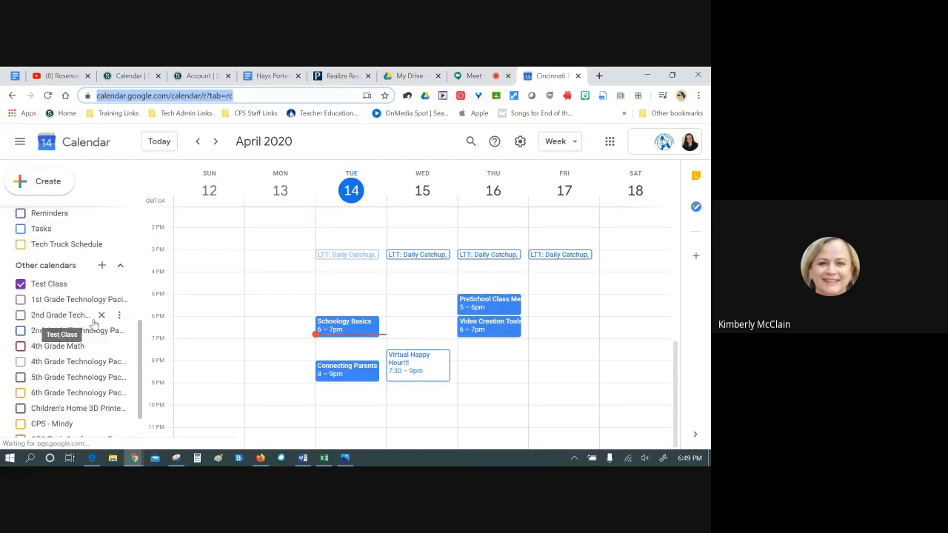
pyautogui.click(101, 266)
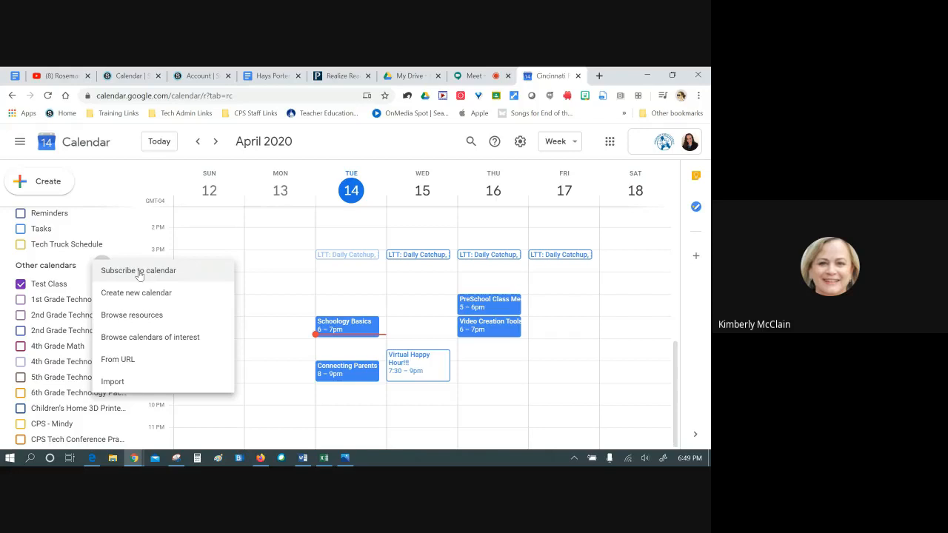
pyautogui.click(122, 359)
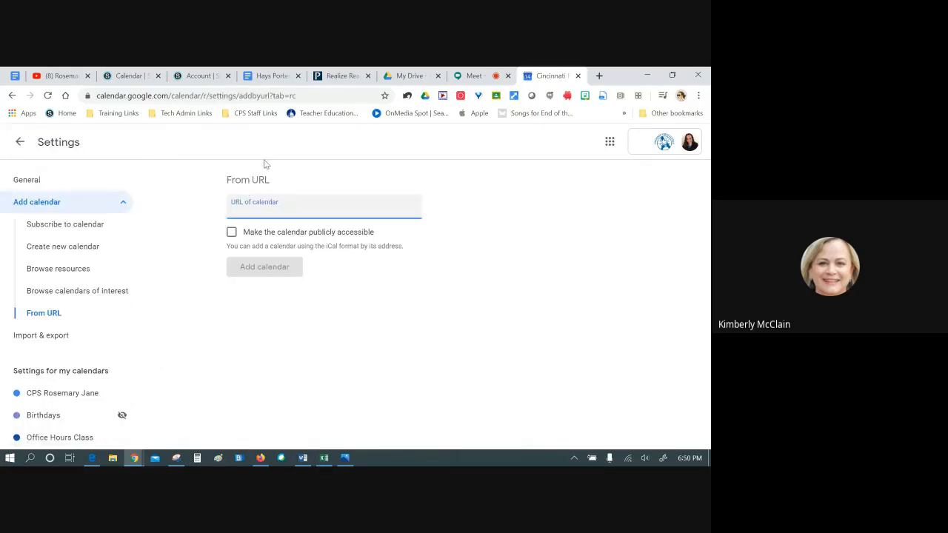
pyautogui.click(186, 81)
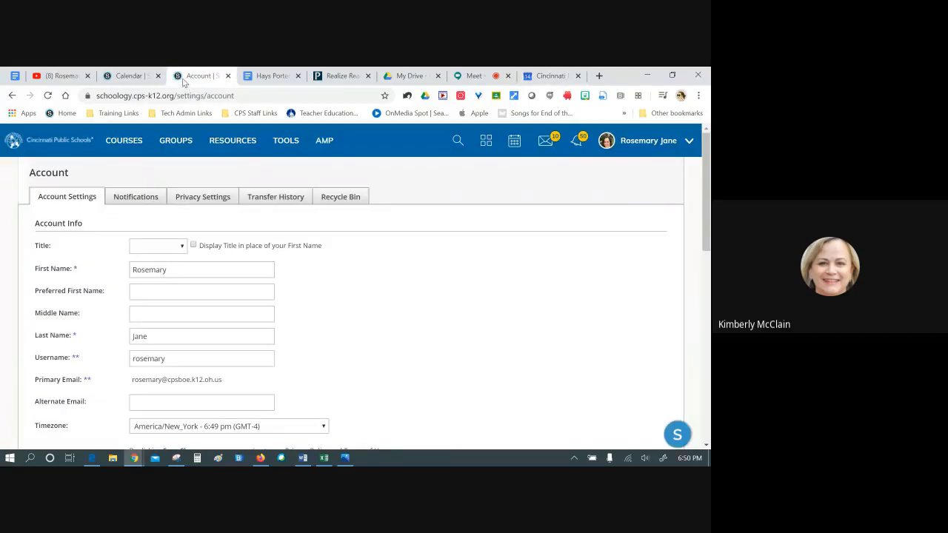
# Copy the iCal link under Share Your Schoology Calendar and return to Google Calendar
pyautogui.scroll(-3, 245, 308)
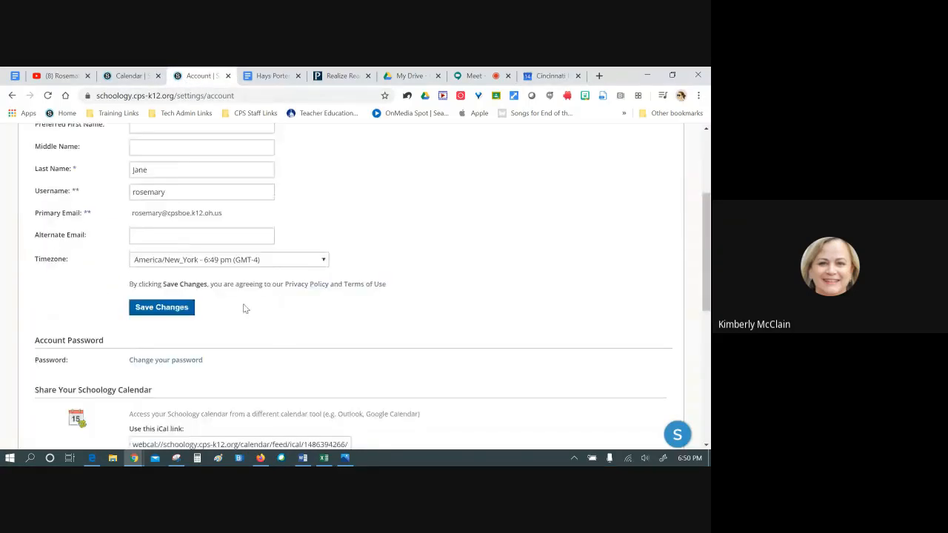
pyautogui.scroll(-2, 200, 303)
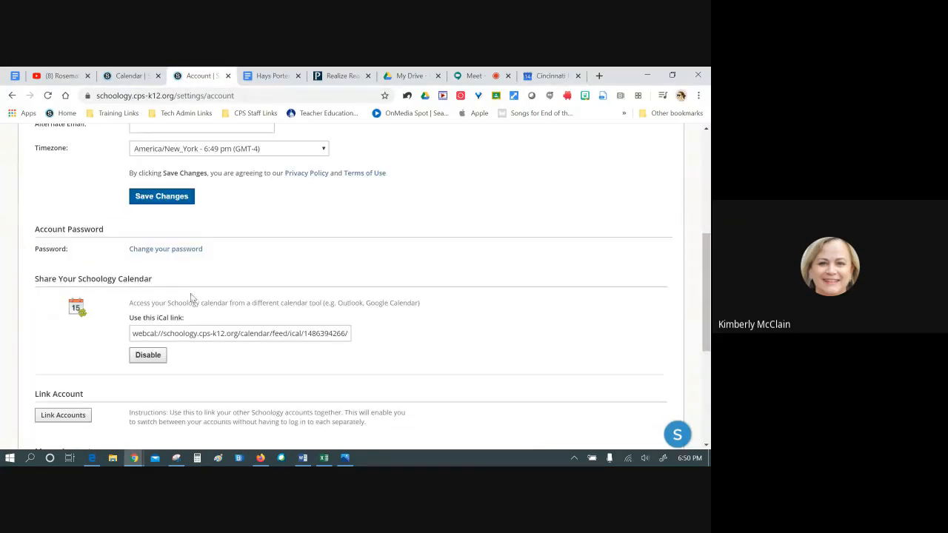
pyautogui.click(143, 334)
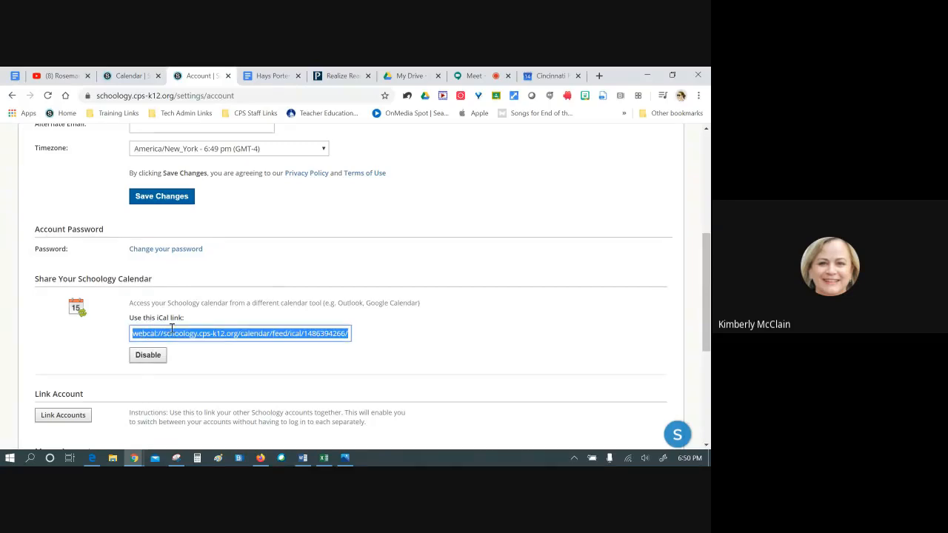
pyautogui.rightClick(171, 328)
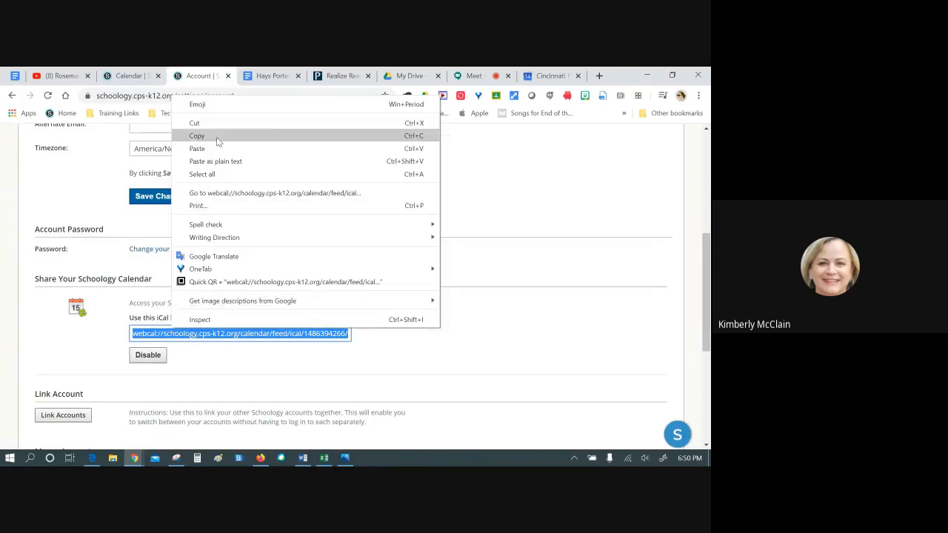
pyautogui.click(259, 128)
pyautogui.click(555, 77)
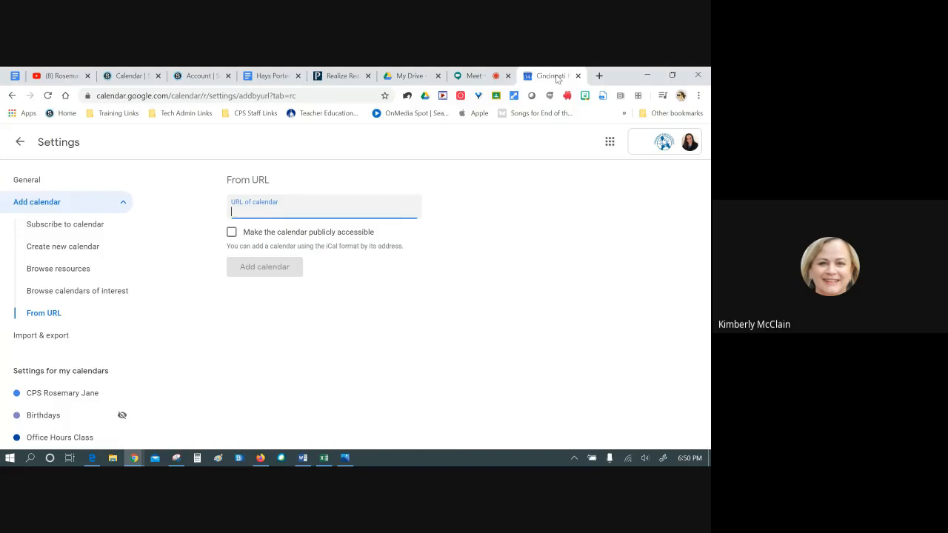
# Add the pasted Schoology iCal URL as a publicly accessible Google calendar
pyautogui.rightClick(242, 209)
pyautogui.click(250, 298)
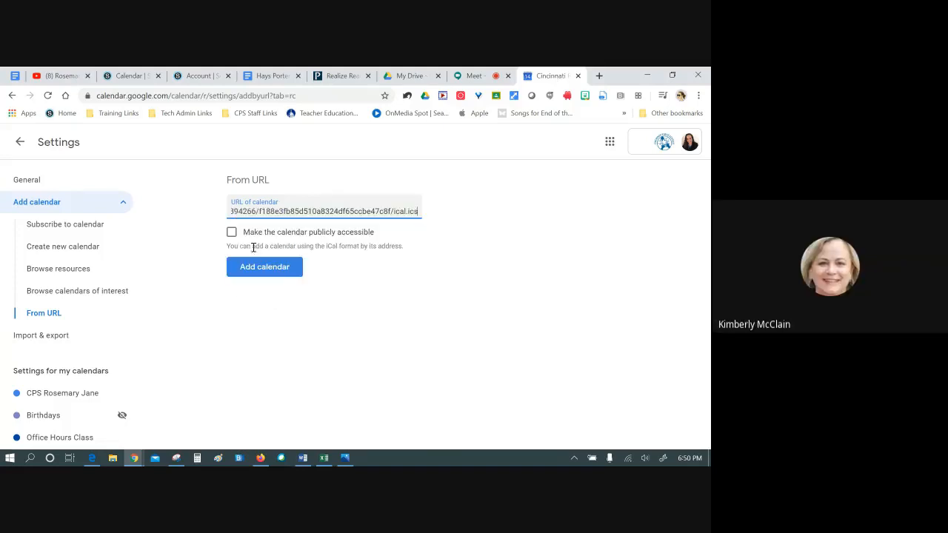
pyautogui.click(231, 233)
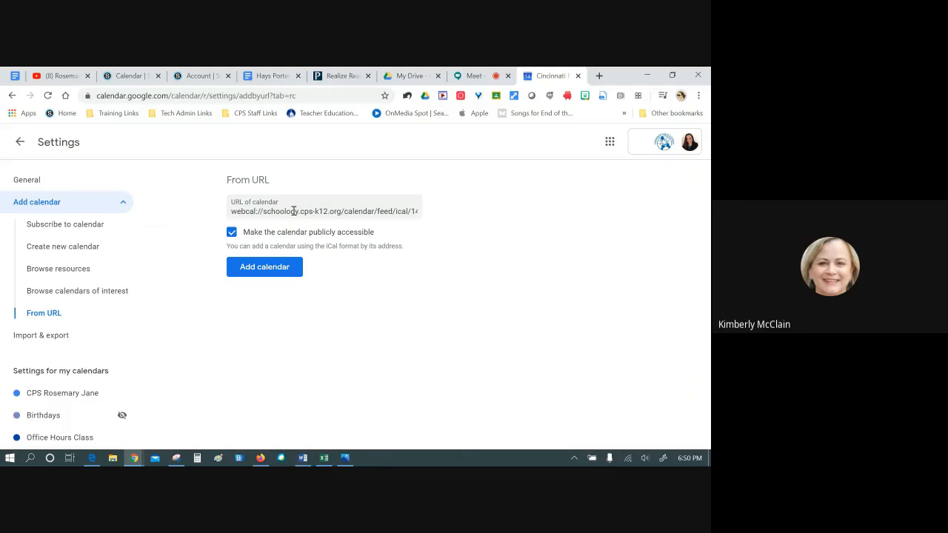
pyautogui.click(279, 270)
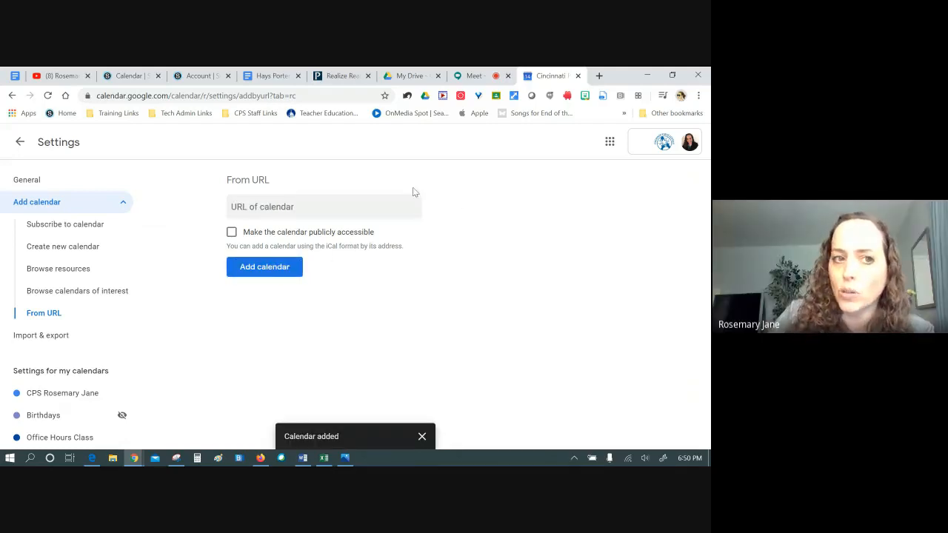
pyautogui.click(132, 75)
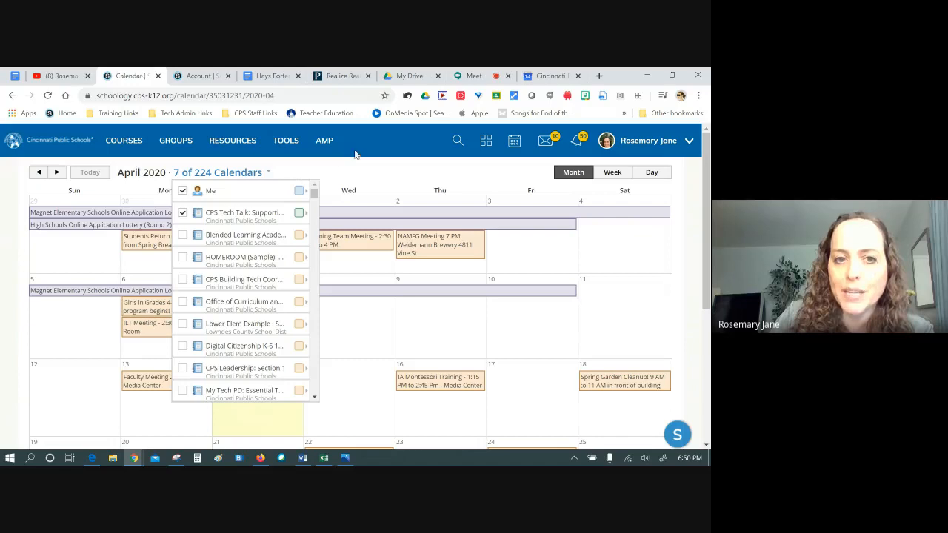
# Return to the Schoology home page, check the account menu, and bring up the COURSES list
pyautogui.click(82, 140)
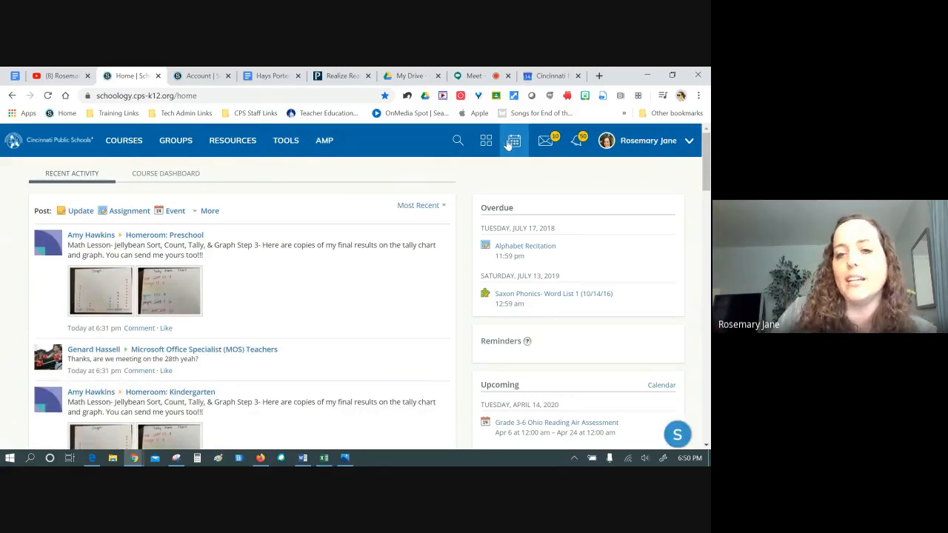
pyautogui.click(633, 143)
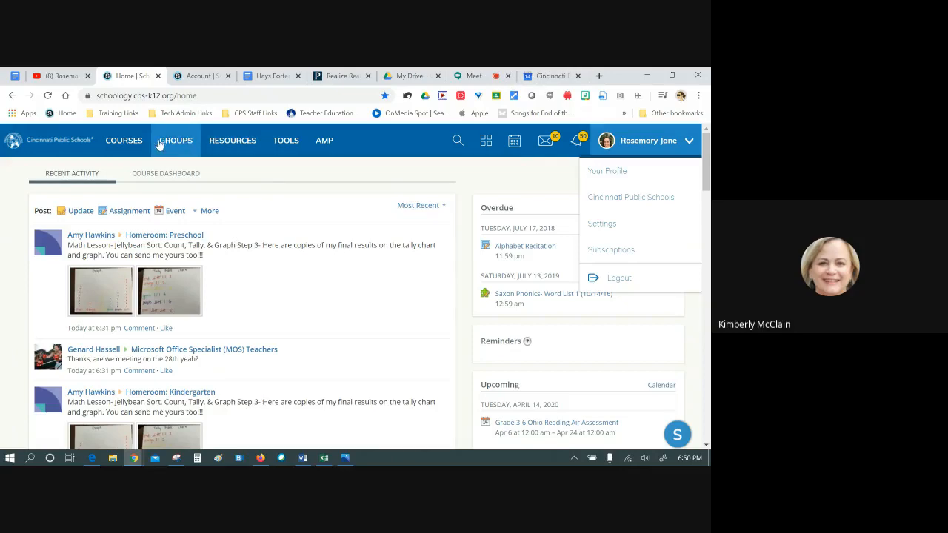
pyautogui.click(126, 142)
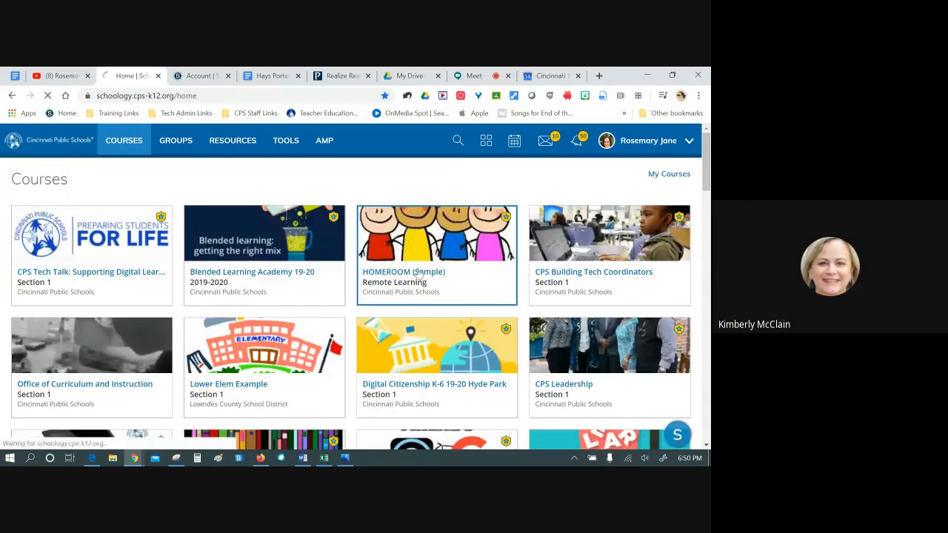
# Open the HOMEROOM (Sample) course's upcoming-events calendar and review its Export iCal Feed options
pyautogui.click(419, 272)
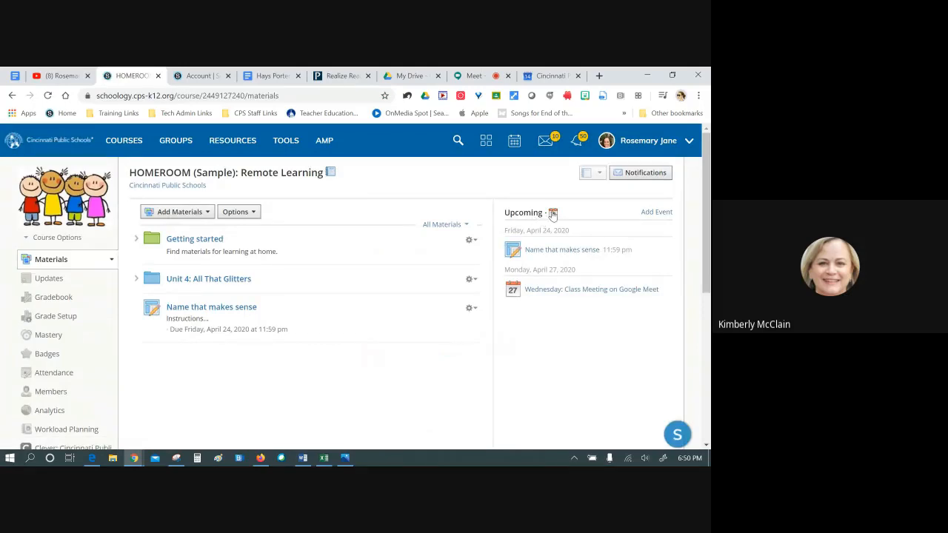
pyautogui.click(552, 213)
pyautogui.scroll(-1, 461, 332)
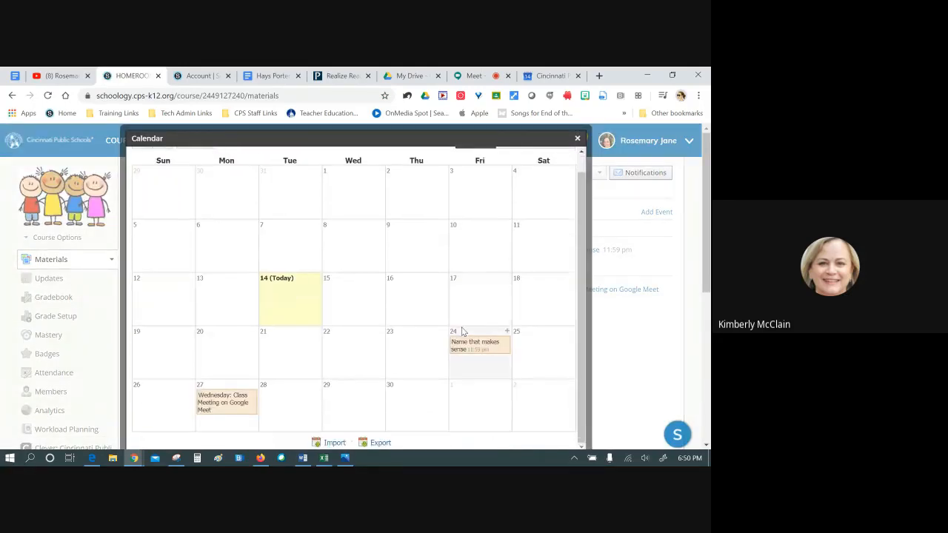
pyautogui.click(379, 443)
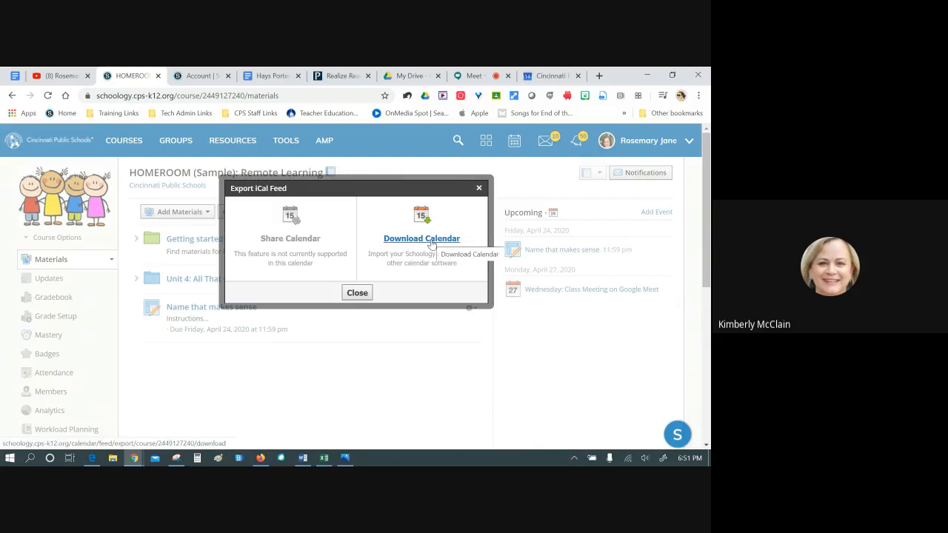
pyautogui.click(480, 187)
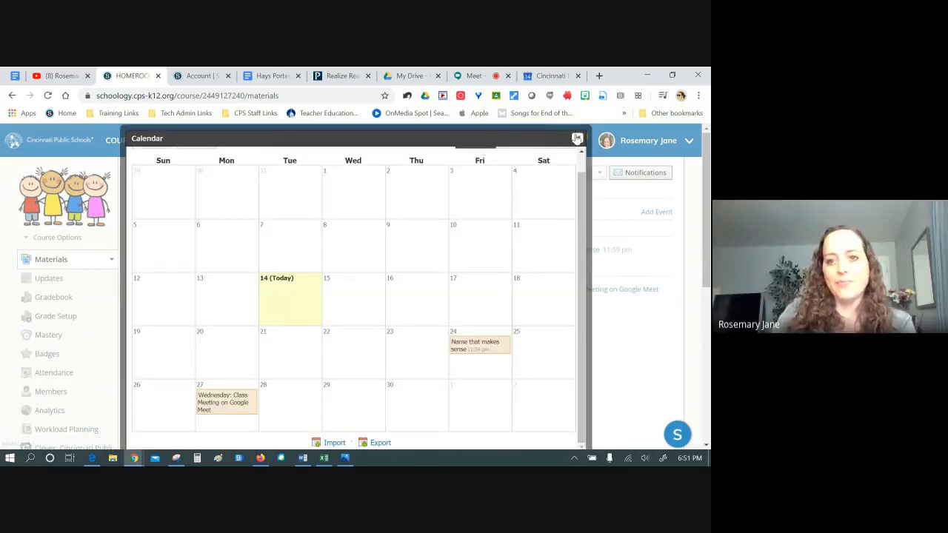
pyautogui.click(577, 138)
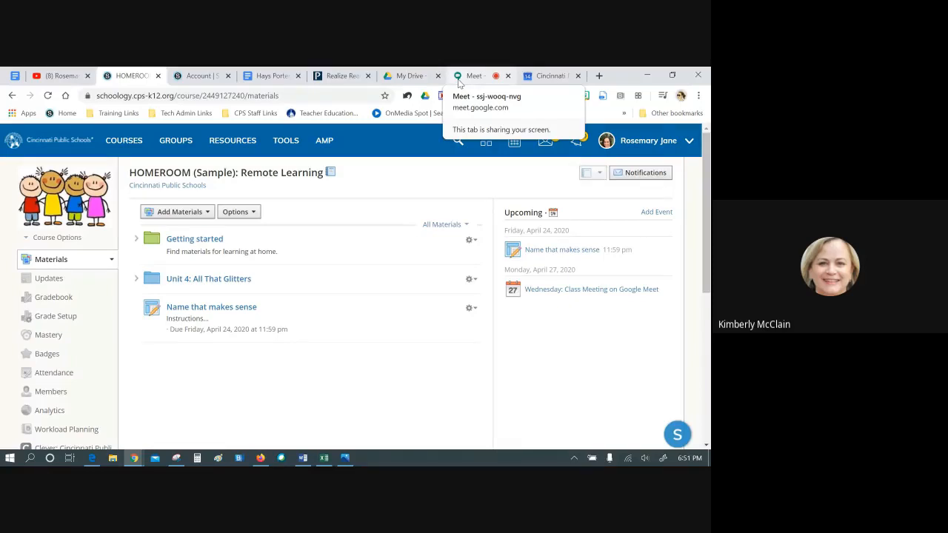
# View the HOMEROOM course gradebook, then return to its materials through Courses
pyautogui.click(59, 300)
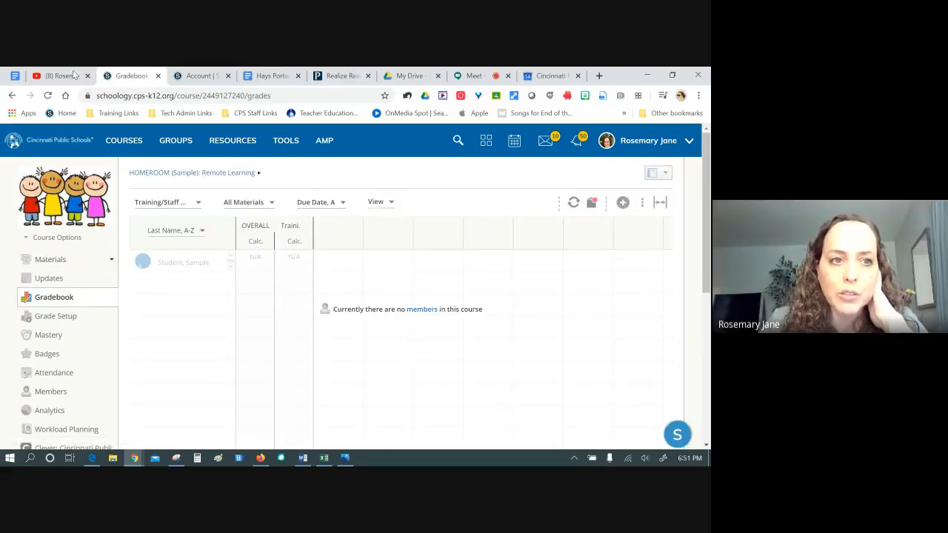
pyautogui.click(124, 140)
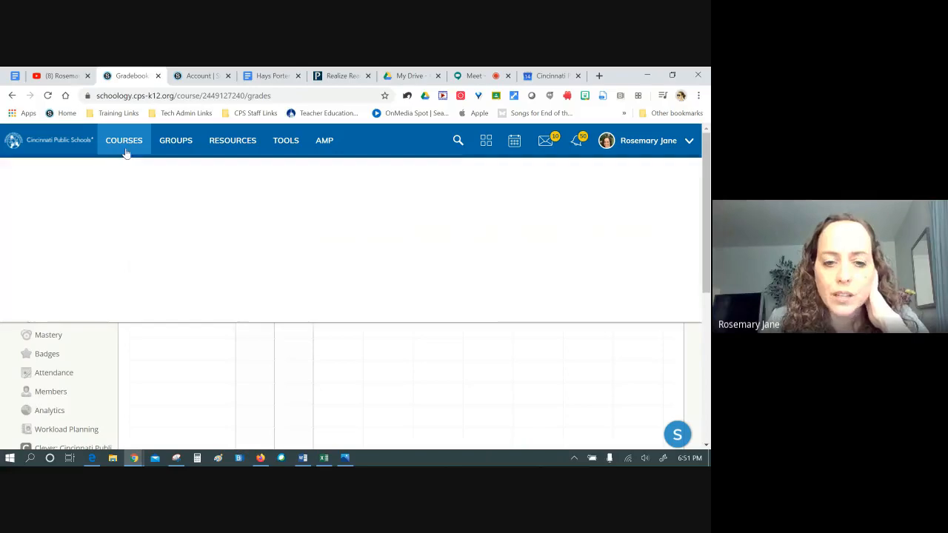
pyautogui.click(367, 283)
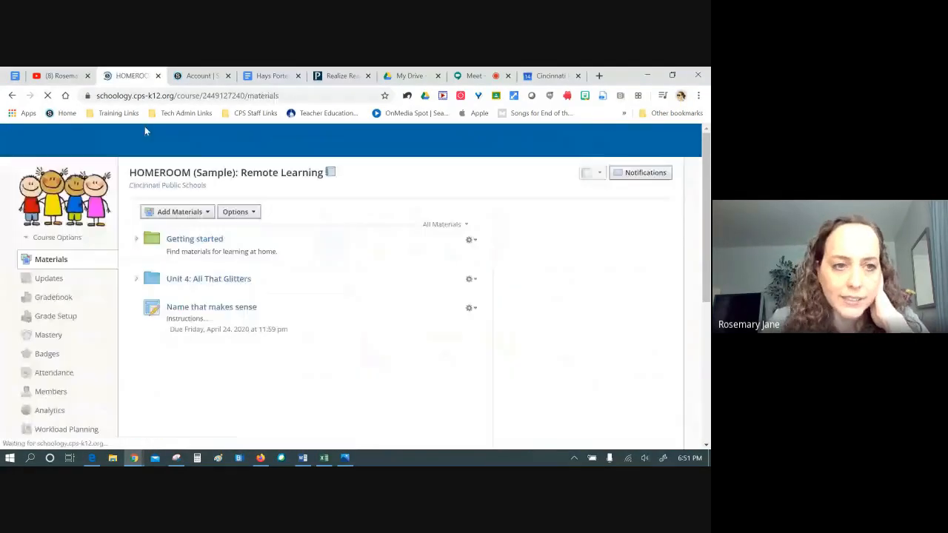
# Check the practice course's gradebook and Google assignment, then return to its materials list
pyautogui.click(117, 139)
pyautogui.scroll(-3, 476, 362)
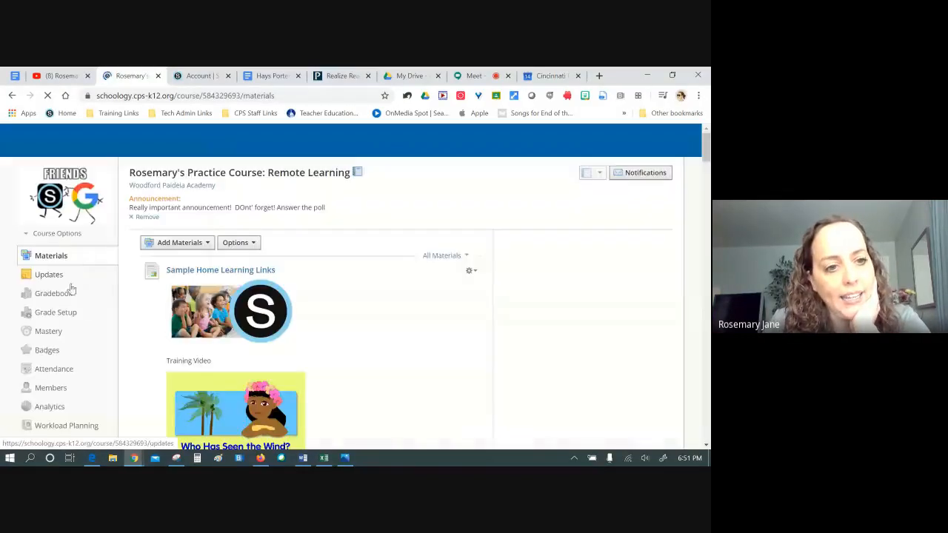
pyautogui.click(51, 295)
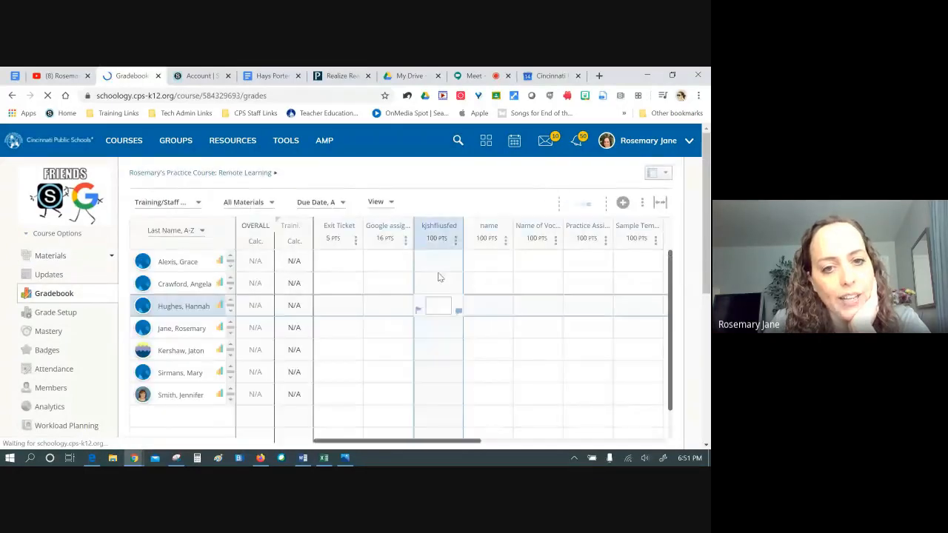
pyautogui.click(404, 226)
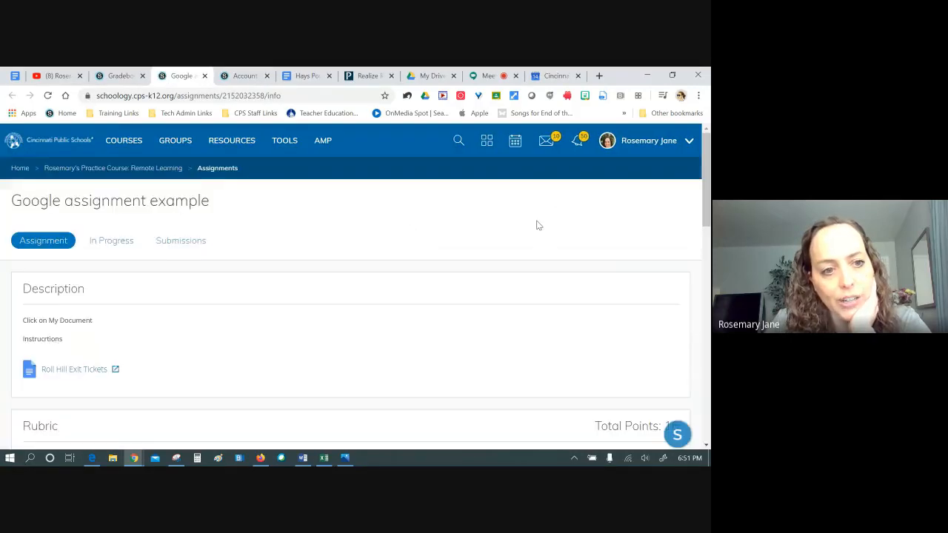
pyautogui.click(141, 168)
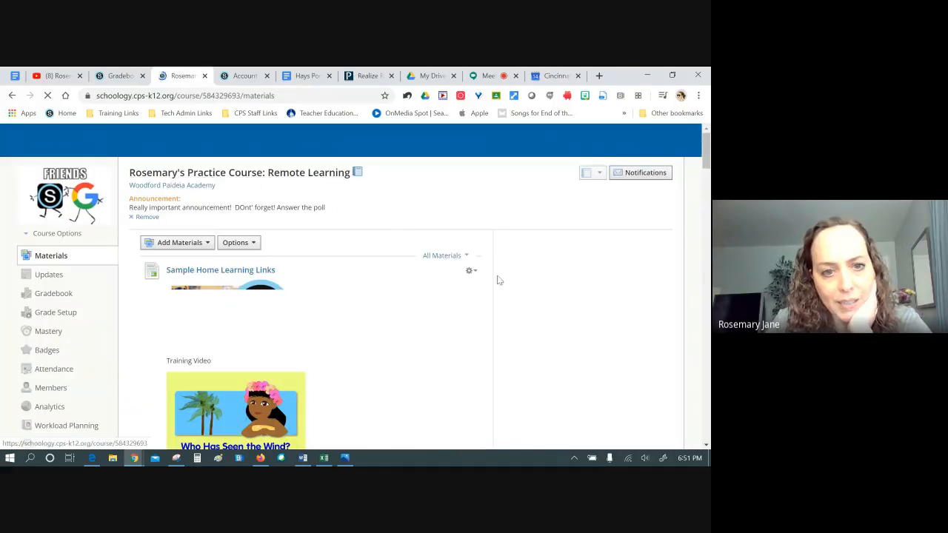
pyautogui.scroll(-3, 492, 299)
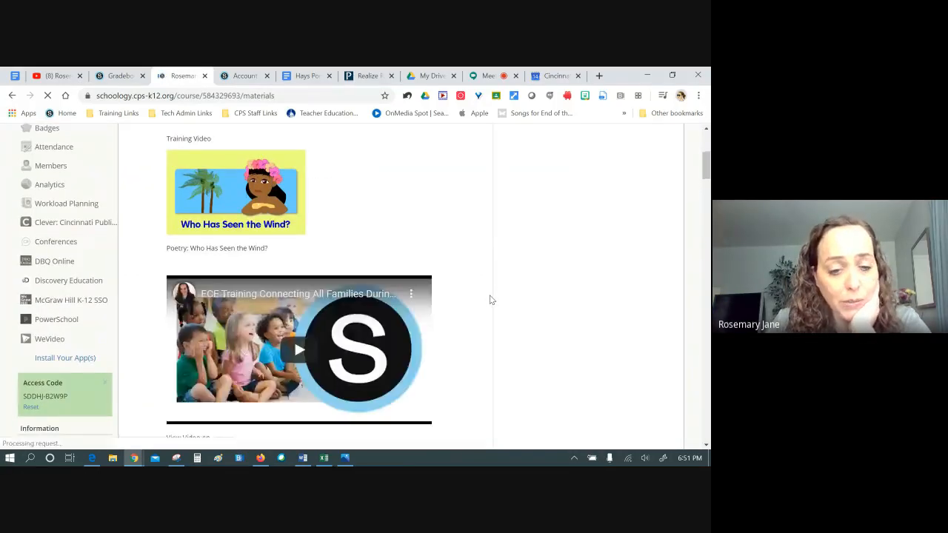
pyautogui.scroll(-4, 491, 300)
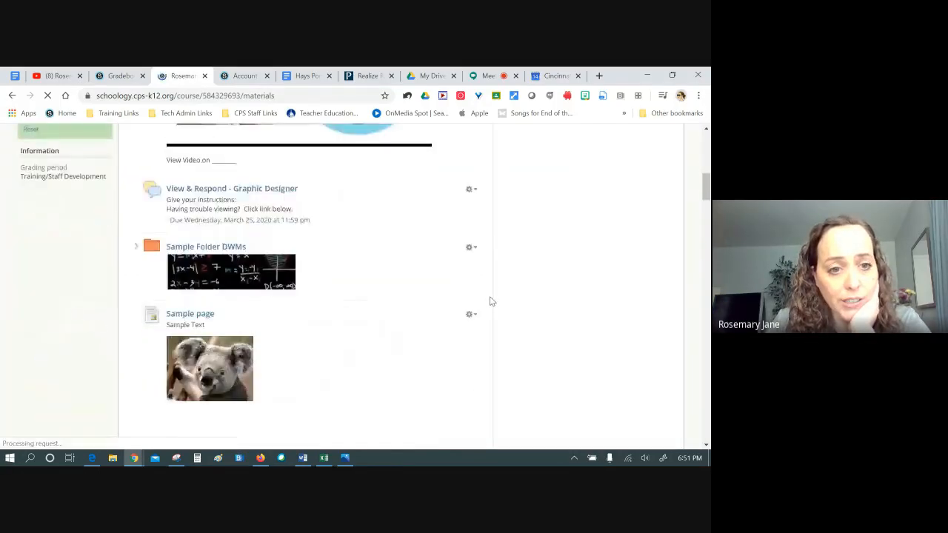
# Edit the Graphic Designer discussion to enable grading in the (Ungraded) category and save
pyautogui.click(479, 192)
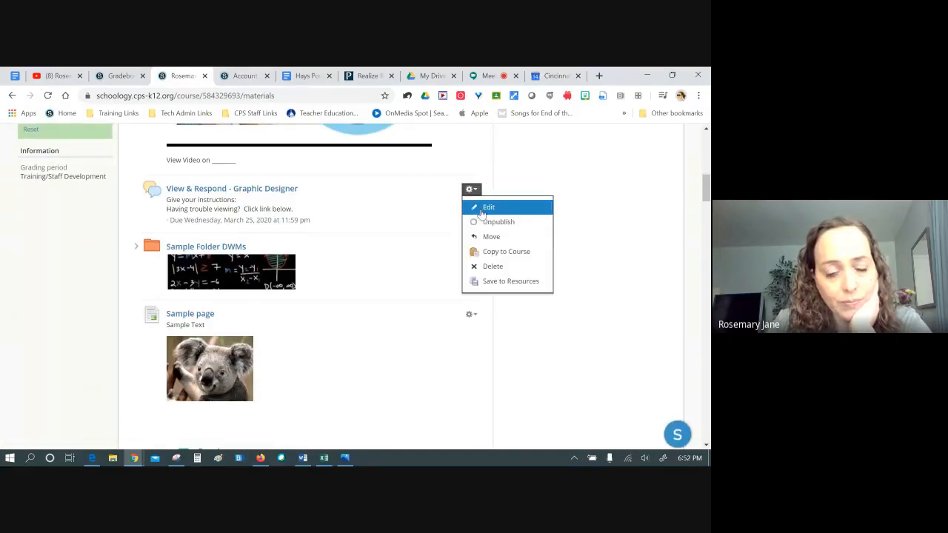
pyautogui.click(247, 246)
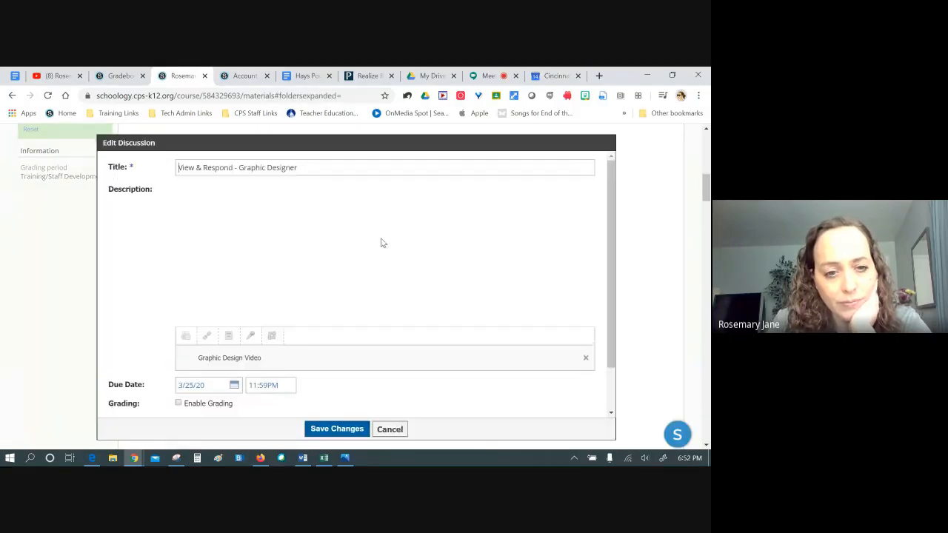
pyautogui.scroll(-2, 302, 316)
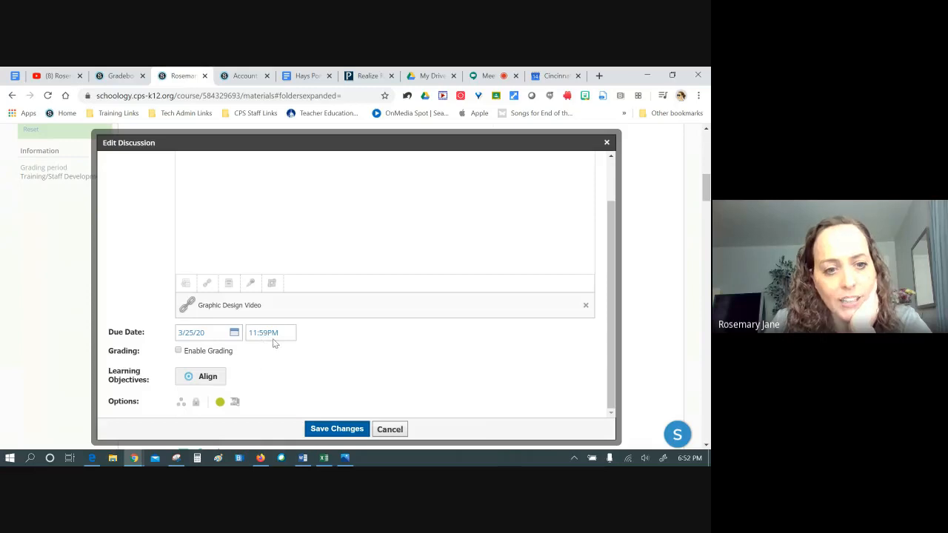
pyautogui.scroll(-3, 273, 343)
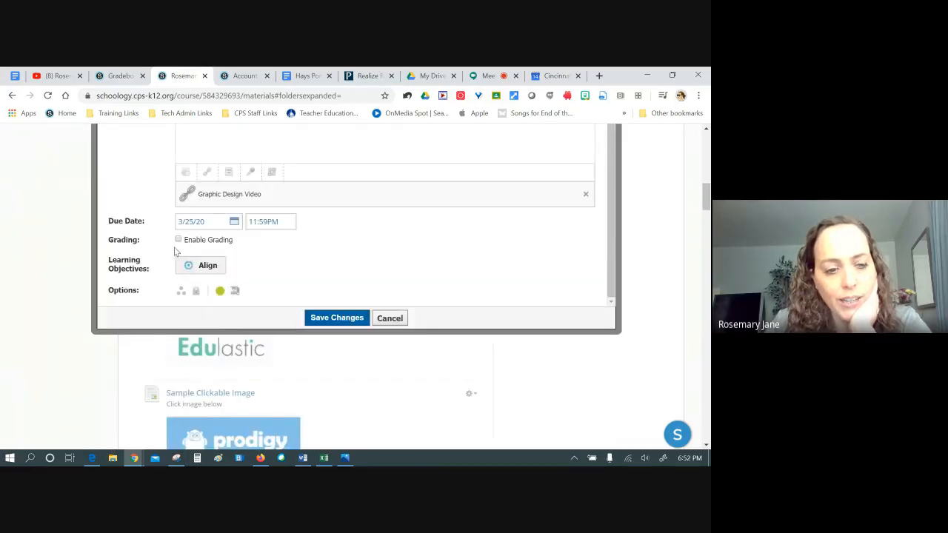
pyautogui.click(178, 239)
pyautogui.scroll(-2, 282, 348)
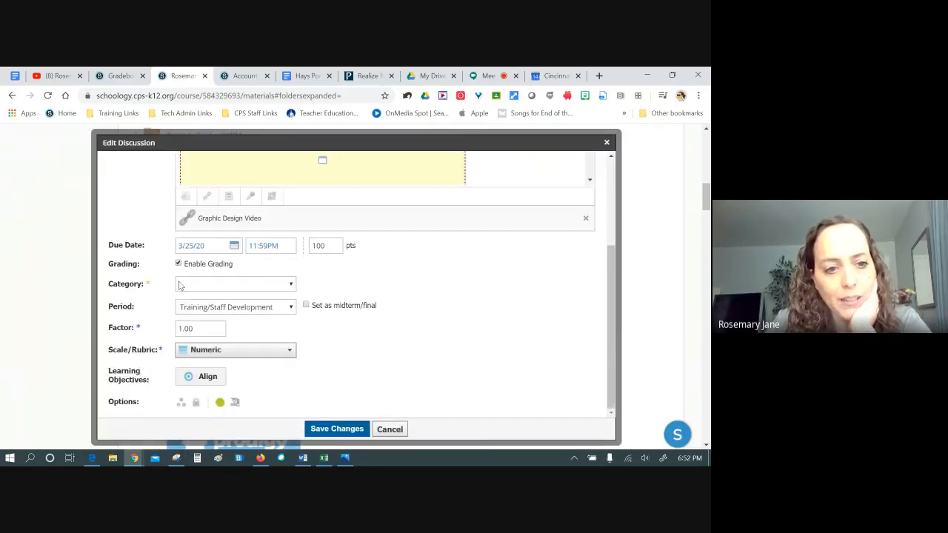
pyautogui.click(256, 285)
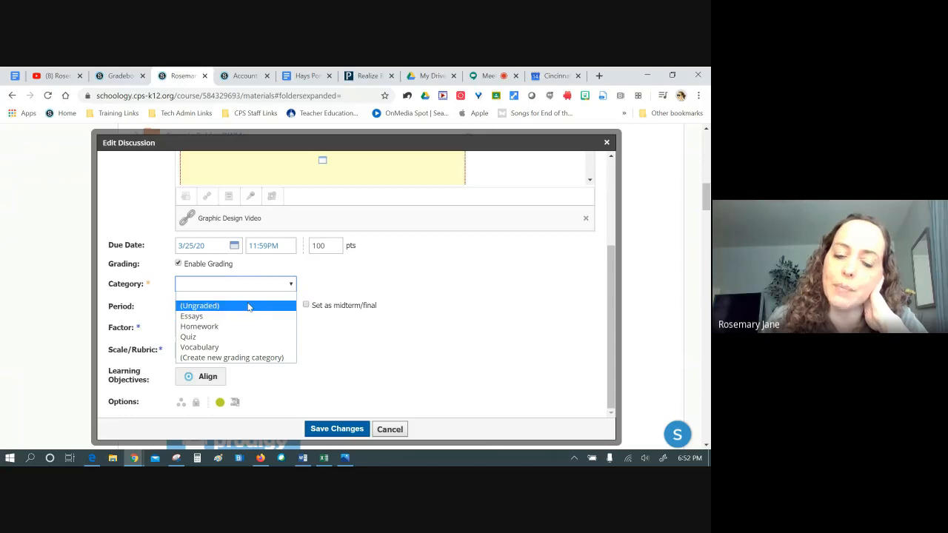
pyautogui.click(248, 307)
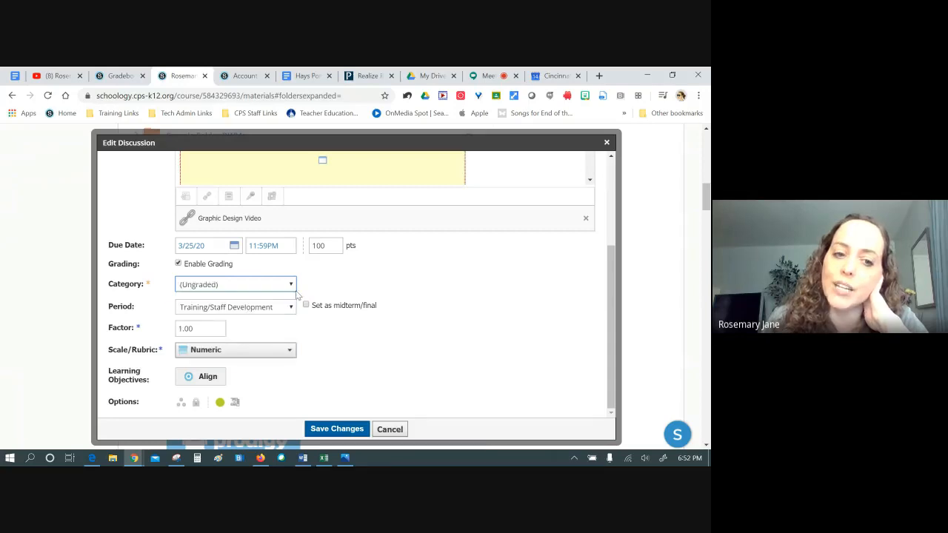
pyautogui.click(337, 430)
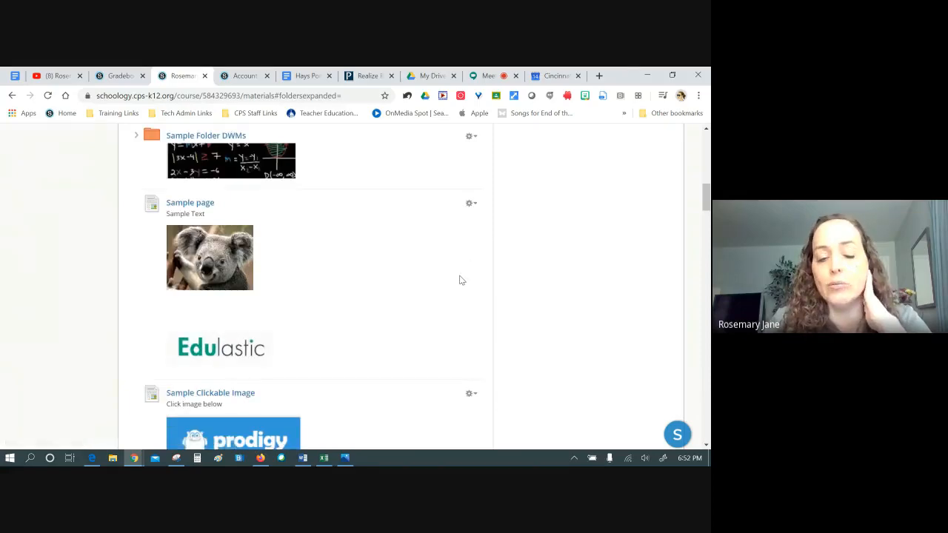
# Scroll through the practice course's materials to find the Graphic Designer discussion
pyautogui.scroll(3, 459, 279)
pyautogui.scroll(3, 458, 280)
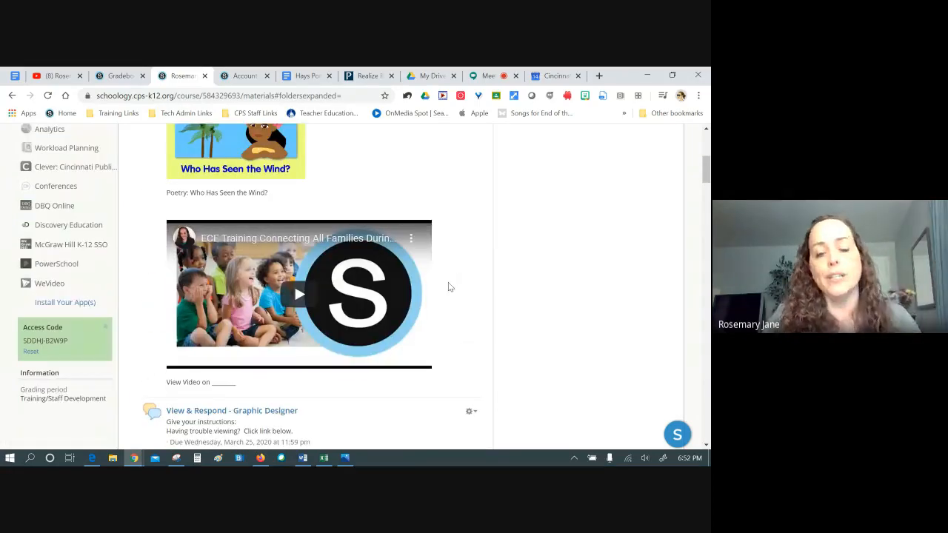
pyautogui.scroll(5, 592, 297)
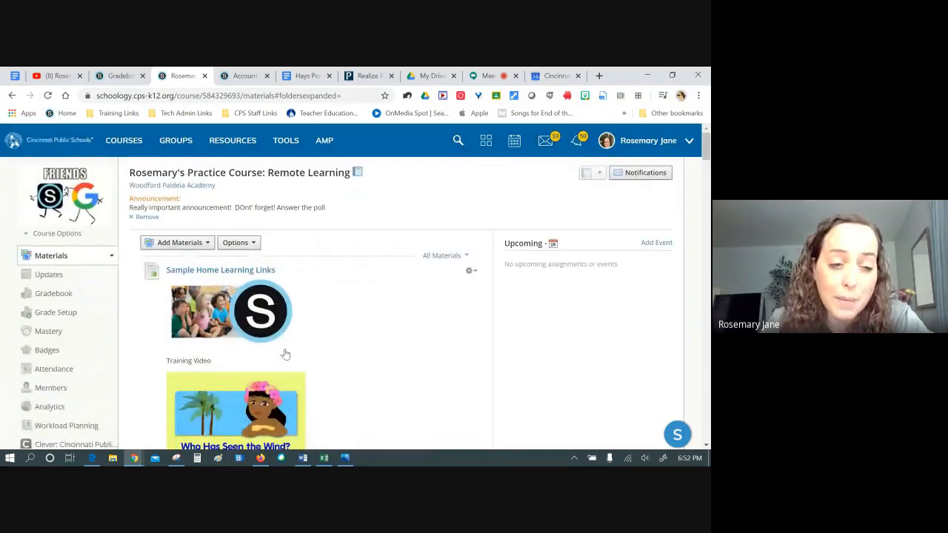
pyautogui.scroll(-3, 476, 307)
pyautogui.scroll(-3, 478, 310)
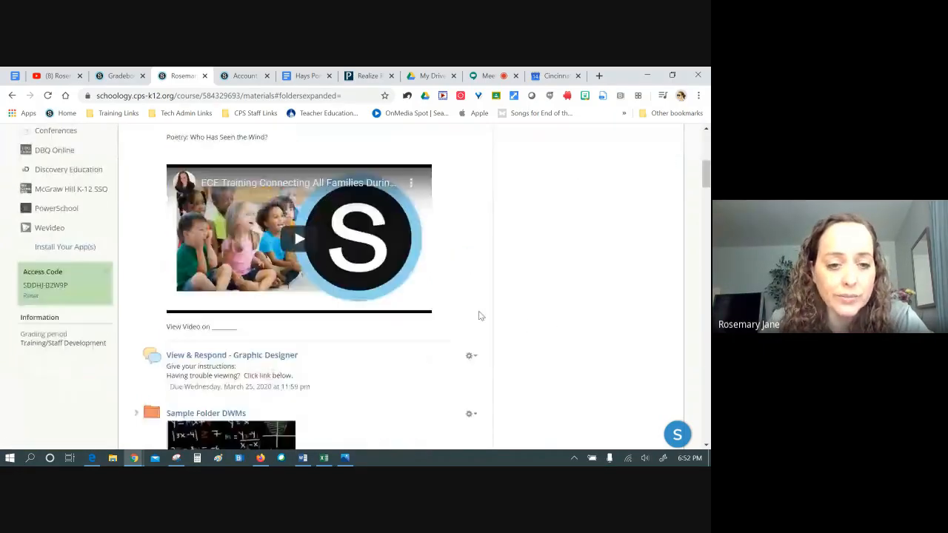
pyautogui.scroll(5, 480, 313)
pyautogui.scroll(2, 74, 245)
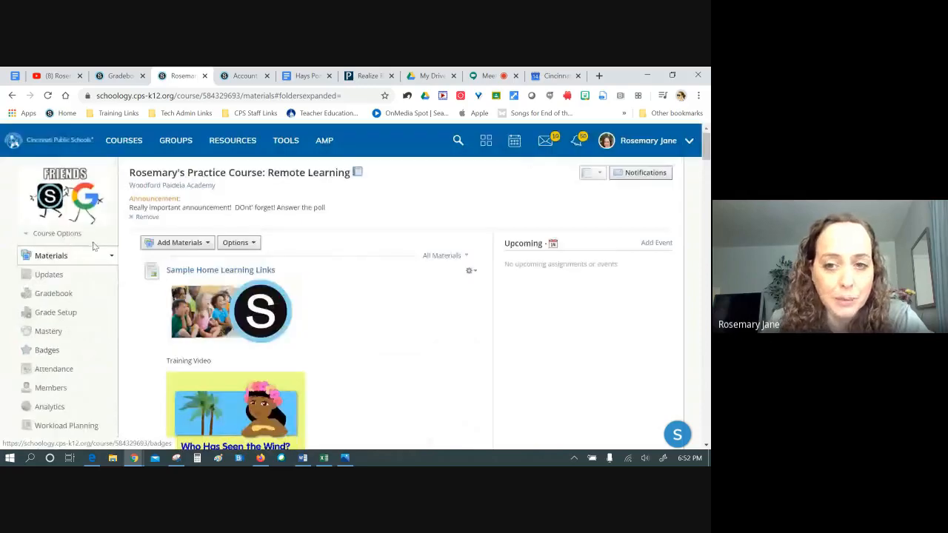
pyautogui.scroll(-5, 422, 361)
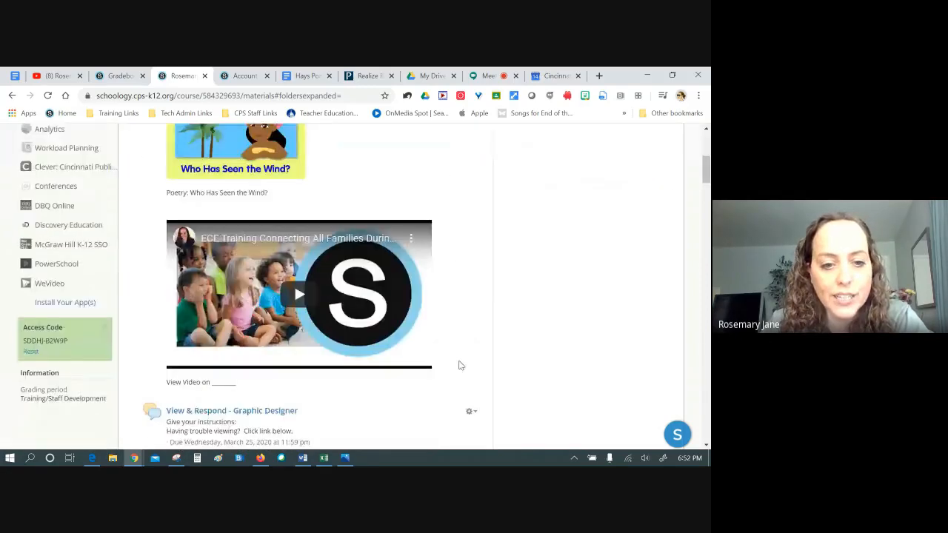
pyautogui.scroll(-4, 450, 388)
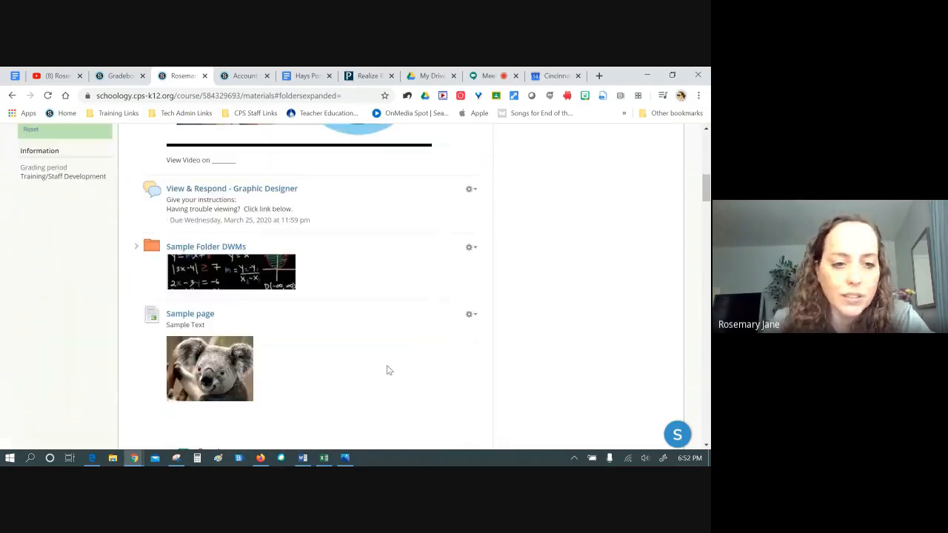
# Open the View & Respond - Graphic Designer discussion and scroll through the student post
pyautogui.click(231, 189)
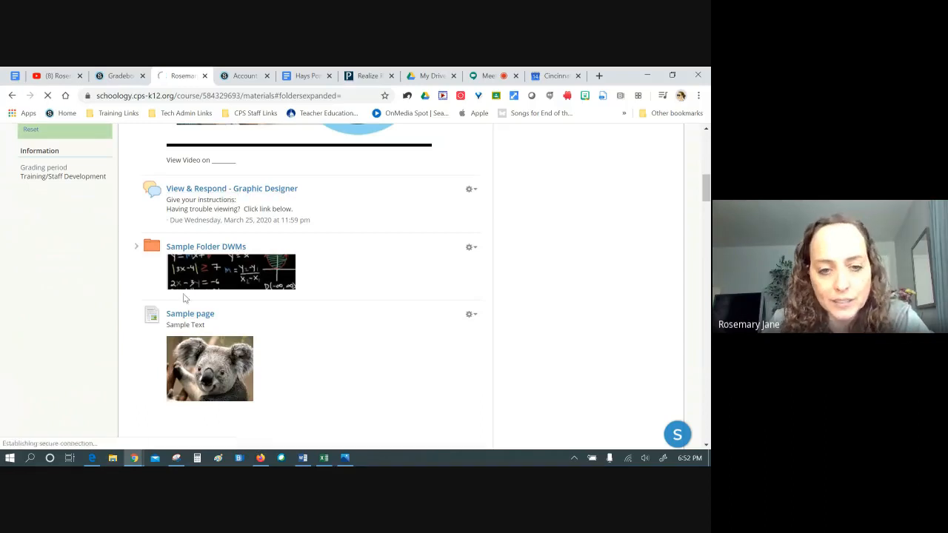
pyautogui.scroll(-6, 284, 334)
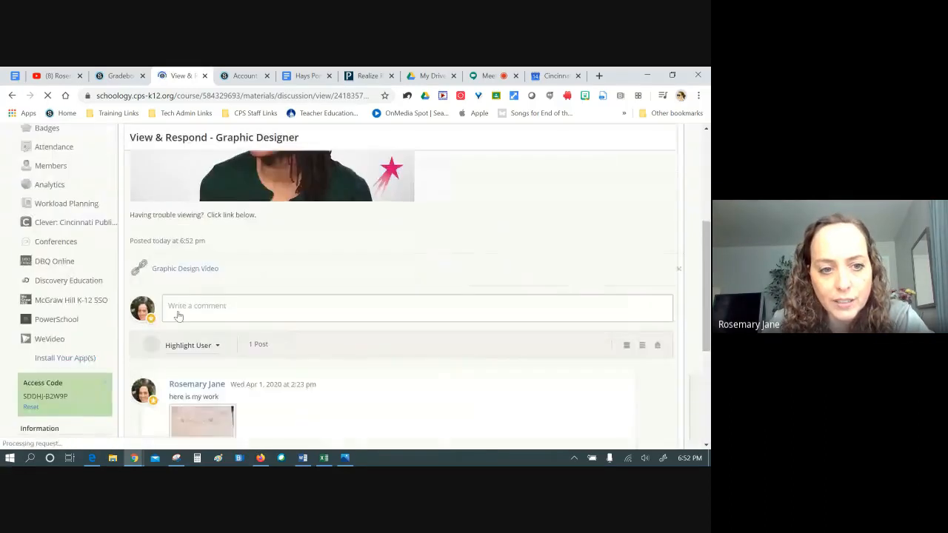
pyautogui.scroll(-2, 311, 380)
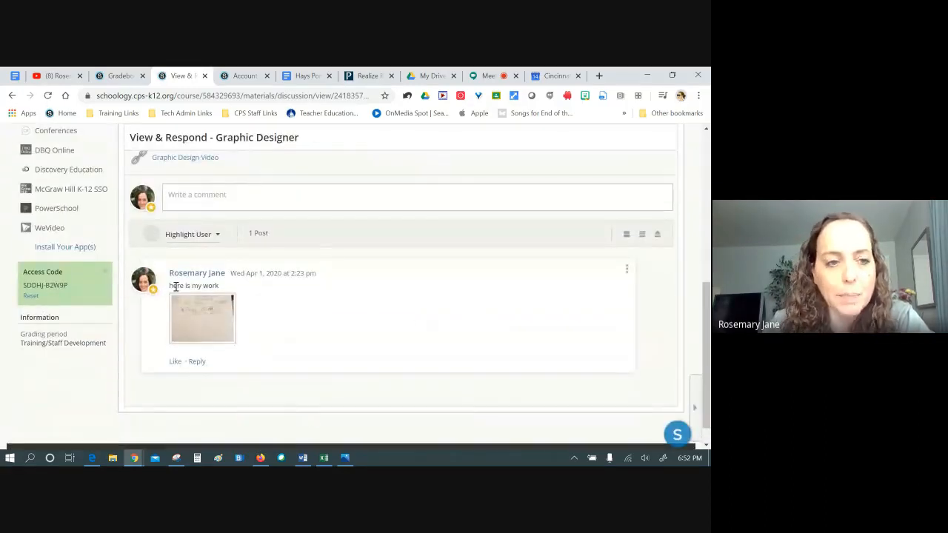
pyautogui.scroll(3, 172, 290)
pyautogui.scroll(3, 173, 290)
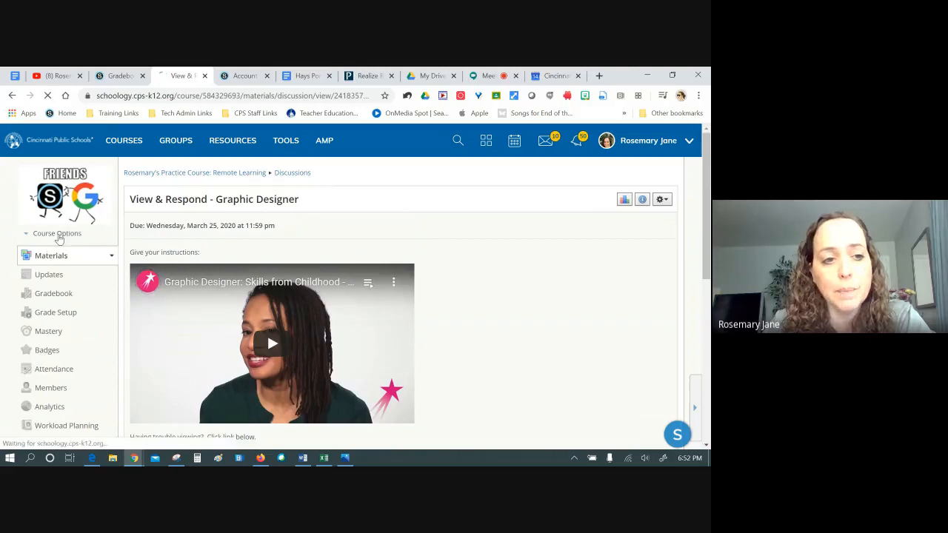
# Return to the practice Remote Learning course's Materials list
pyautogui.click(51, 252)
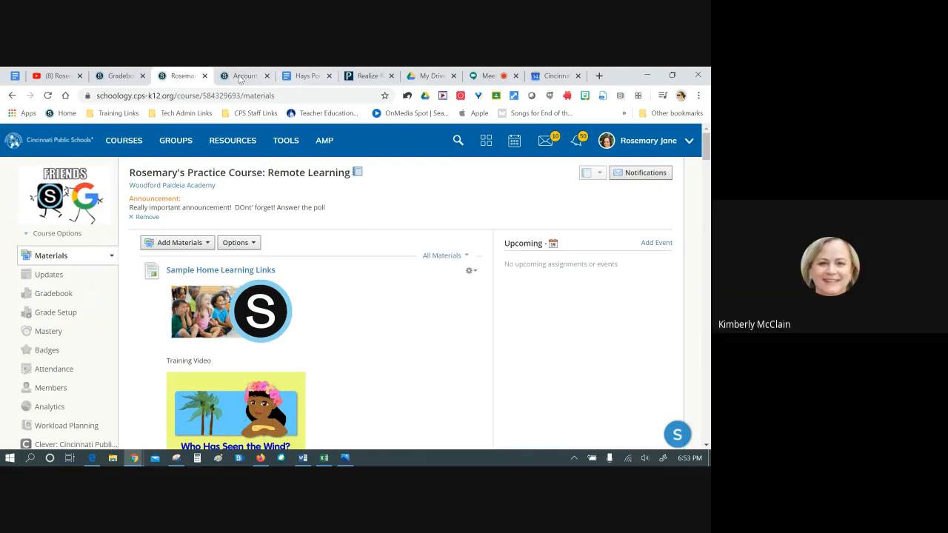
# Check the Meet participants, then bring the practice course gradebook back on screen
pyautogui.click(489, 74)
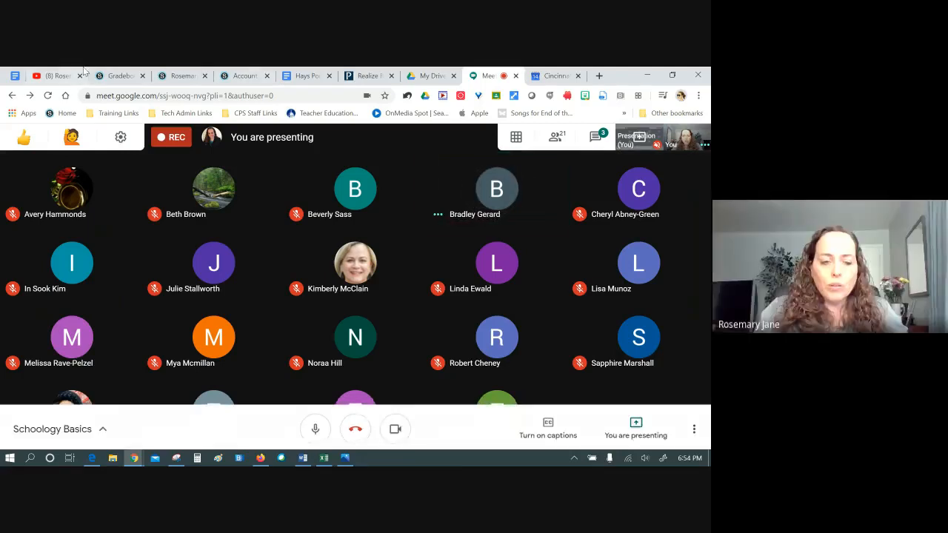
pyautogui.click(123, 76)
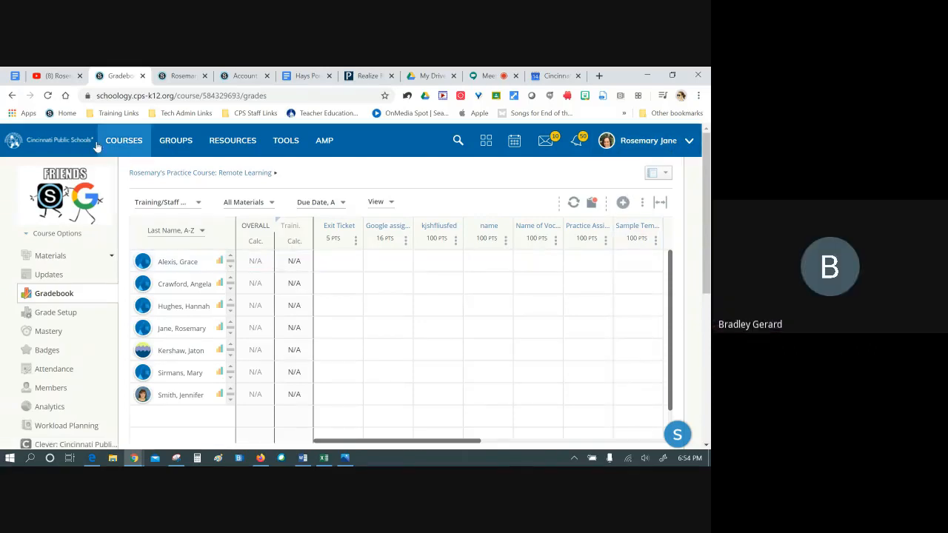
# Go to the Home page and open the full April 2020 calendar from the Upcoming box
pyautogui.click(52, 140)
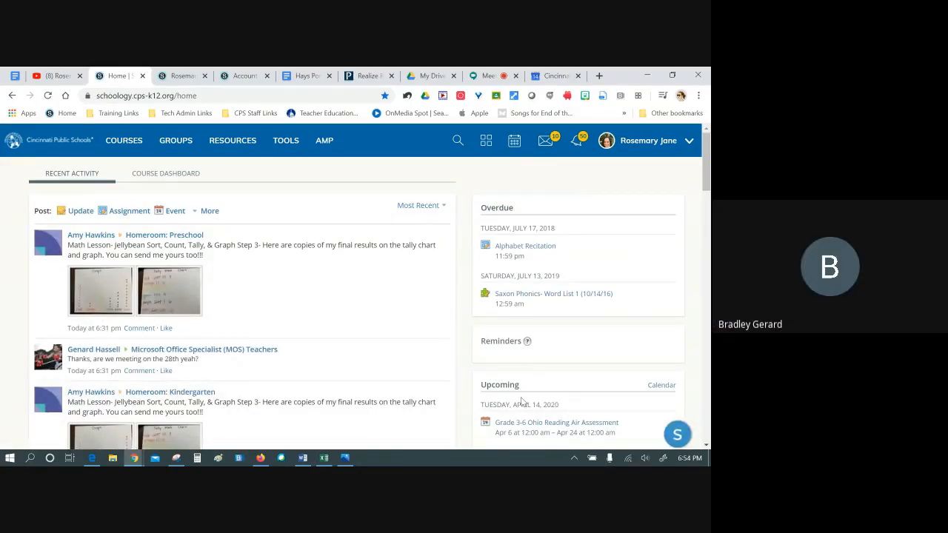
pyautogui.scroll(-3, 521, 402)
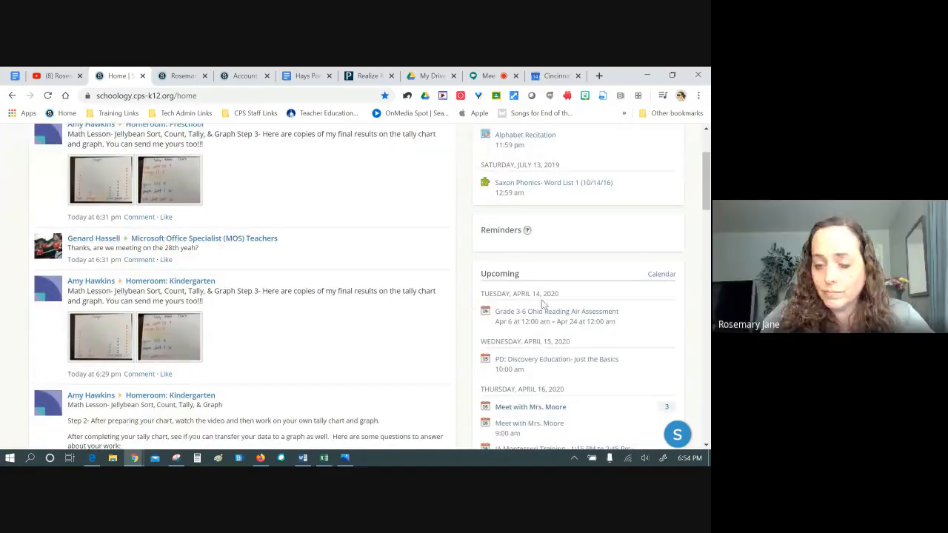
pyautogui.click(661, 276)
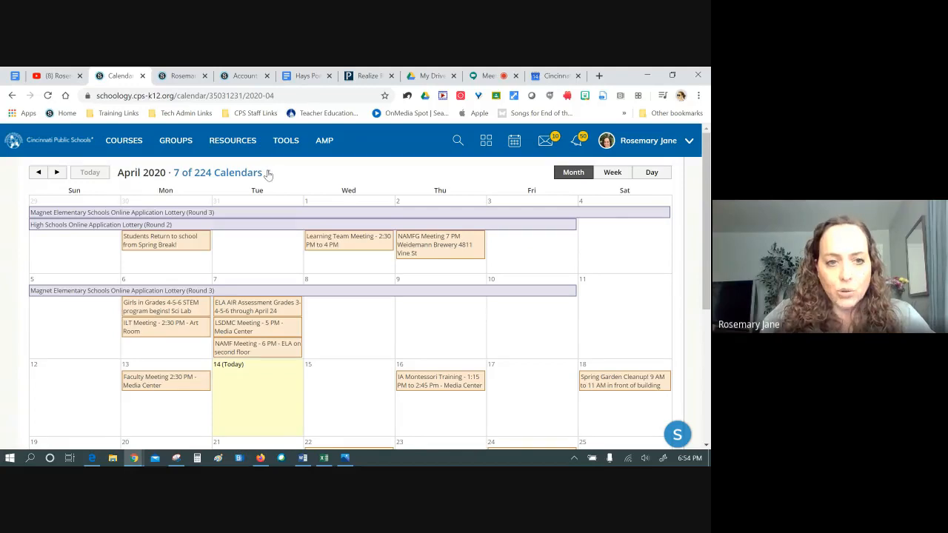
# Show the Blended Learning Academy and HOMEROOM (Sample) calendars in the month view
pyautogui.click(268, 173)
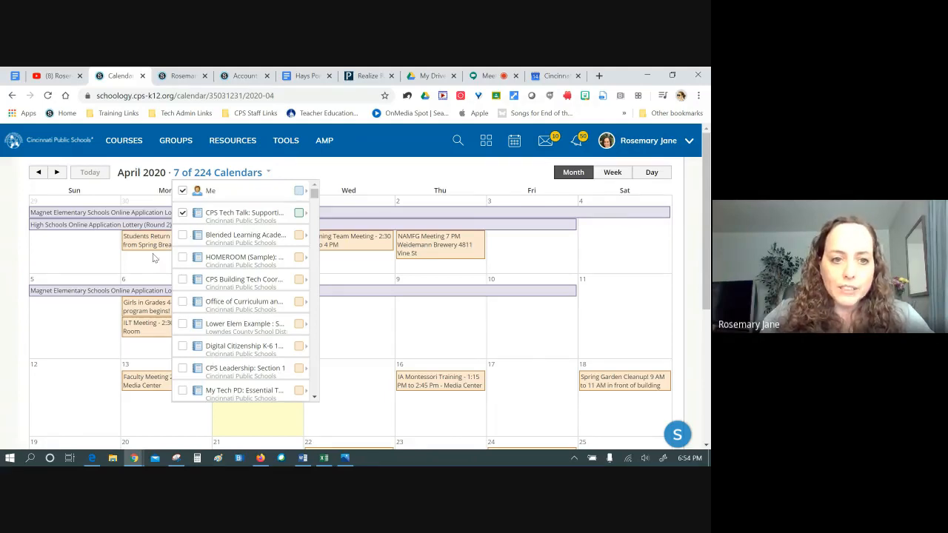
pyautogui.click(182, 234)
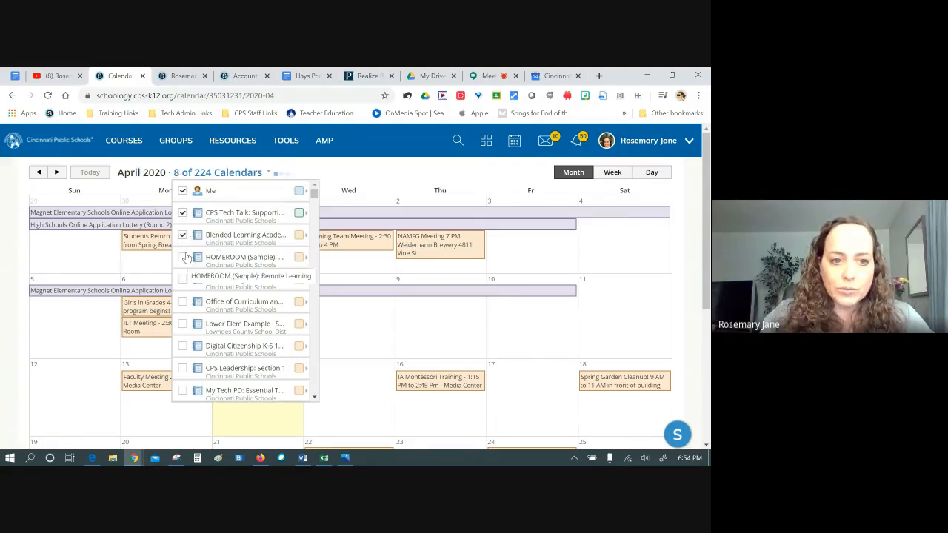
pyautogui.click(205, 254)
pyautogui.click(349, 166)
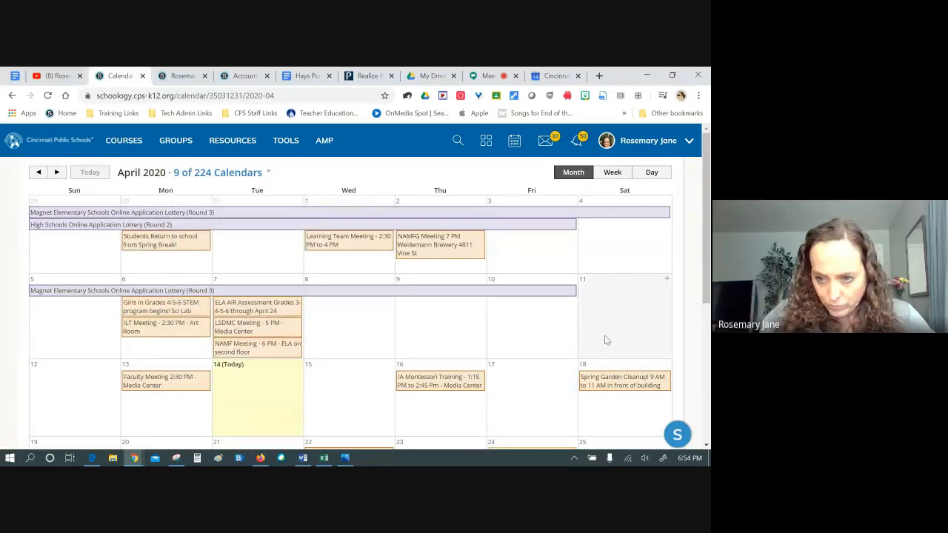
# Check today's date, start then cancel an April 14 event, and recheck the calendar list
pyautogui.click(689, 457)
pyautogui.click(249, 380)
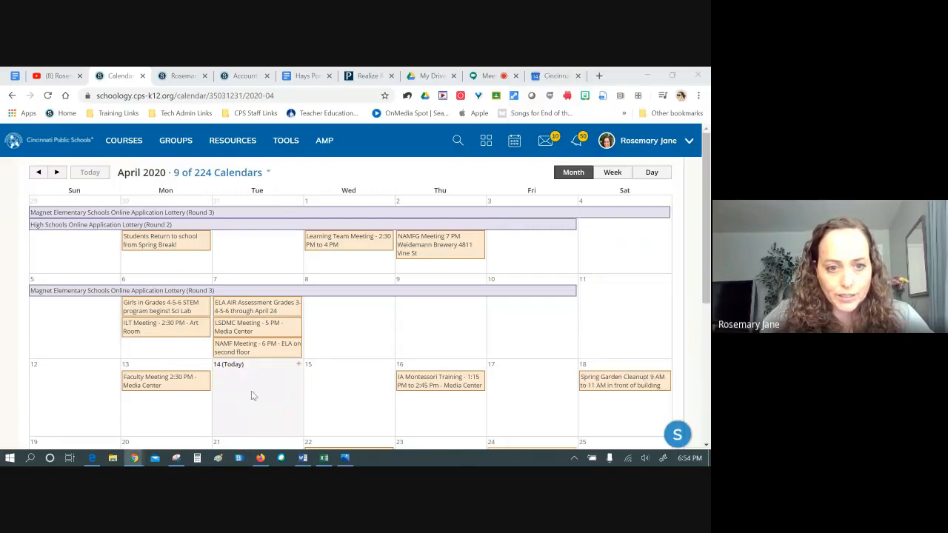
pyautogui.click(267, 396)
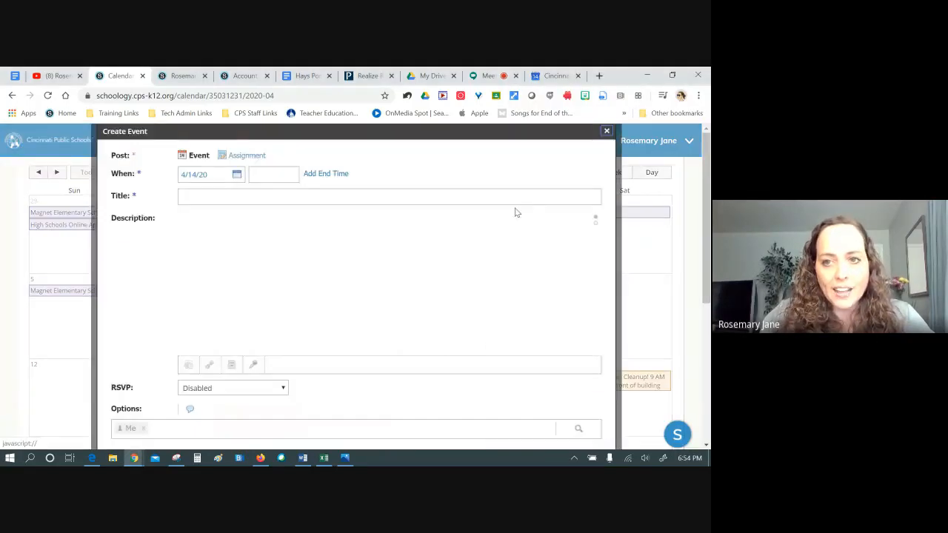
pyautogui.click(606, 132)
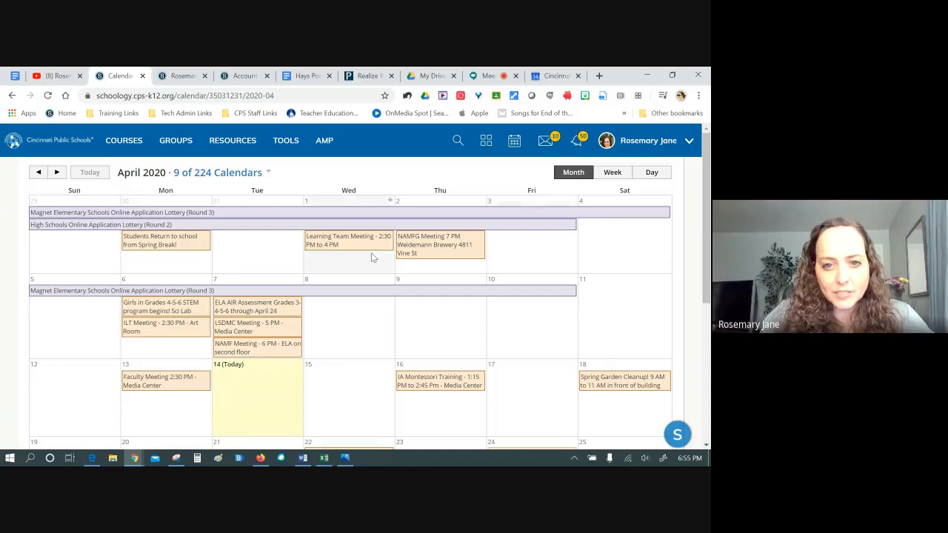
pyautogui.click(269, 173)
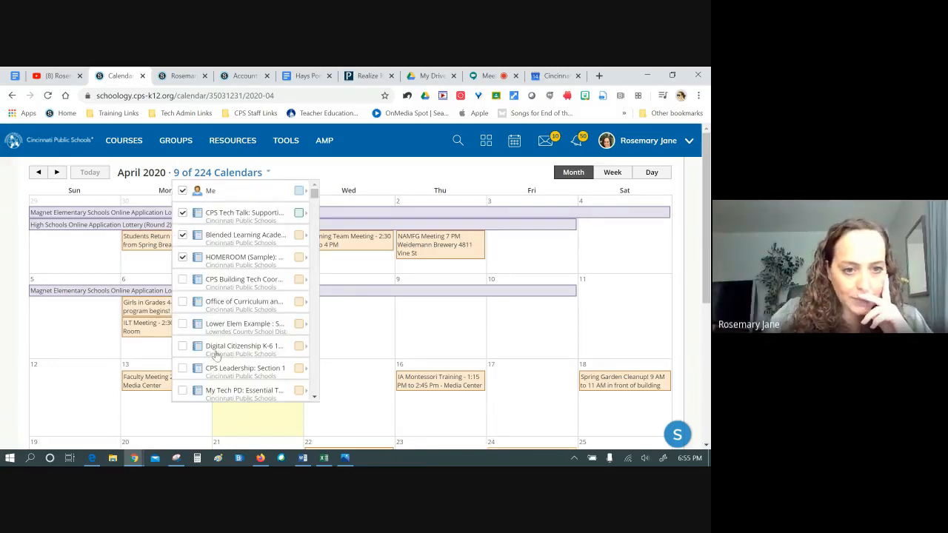
pyautogui.click(360, 169)
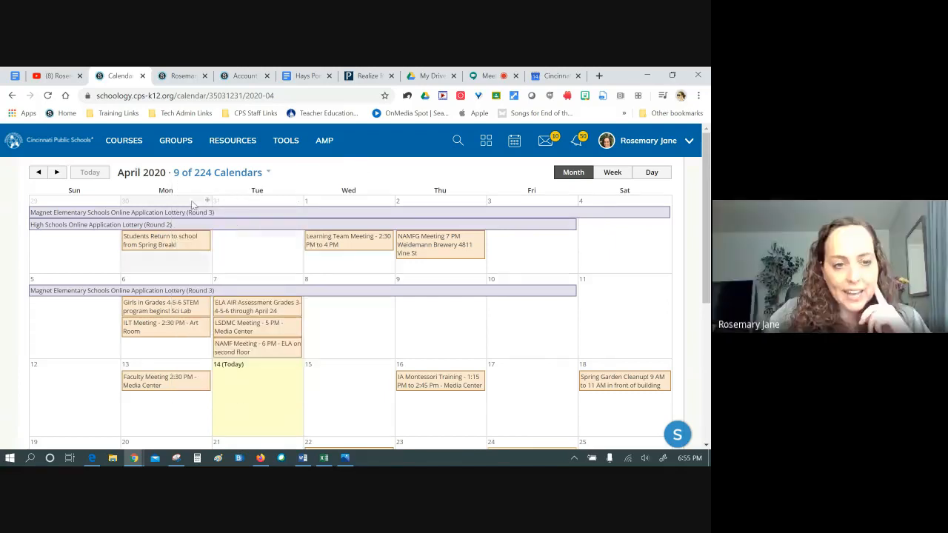
# Open HOMEROOM (Sample) from Courses, glance at its calendar, then return to the Home page
pyautogui.click(124, 141)
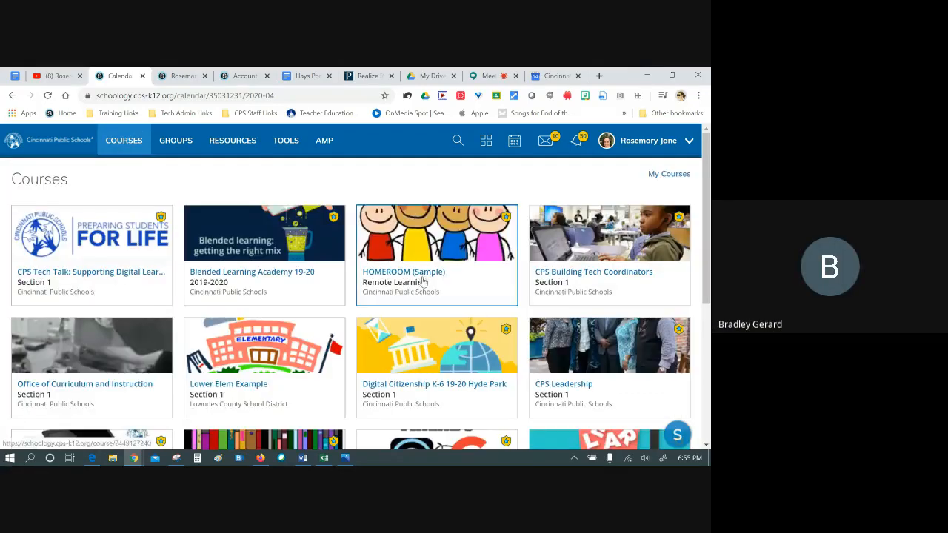
pyautogui.click(450, 278)
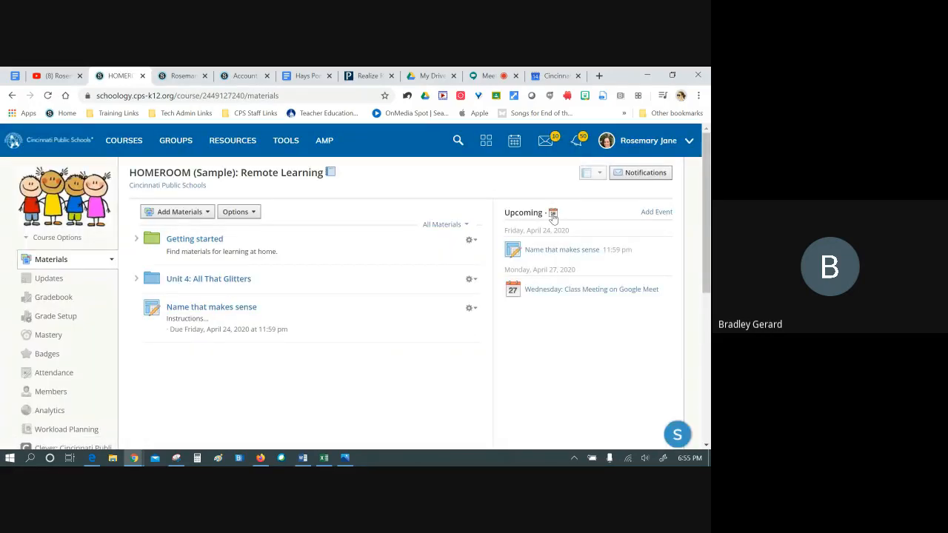
pyautogui.click(552, 213)
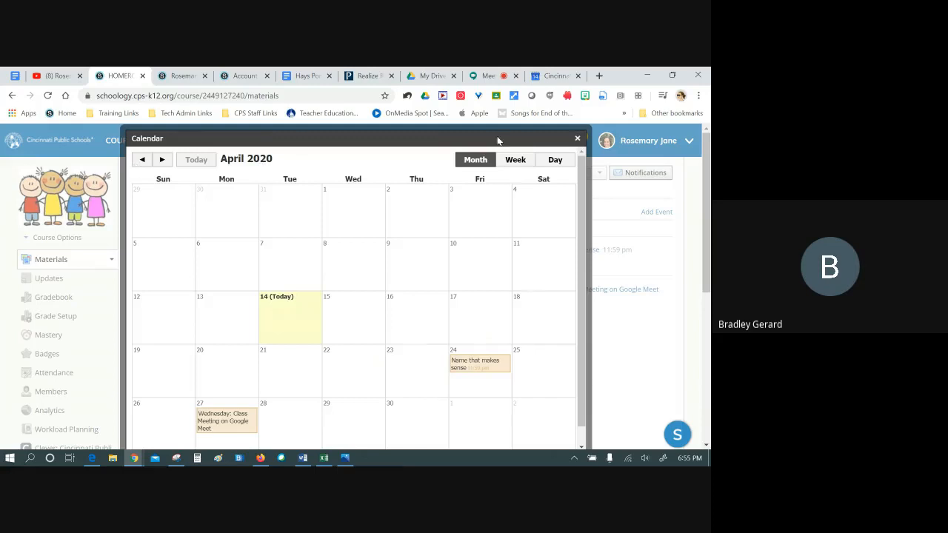
pyautogui.click(577, 140)
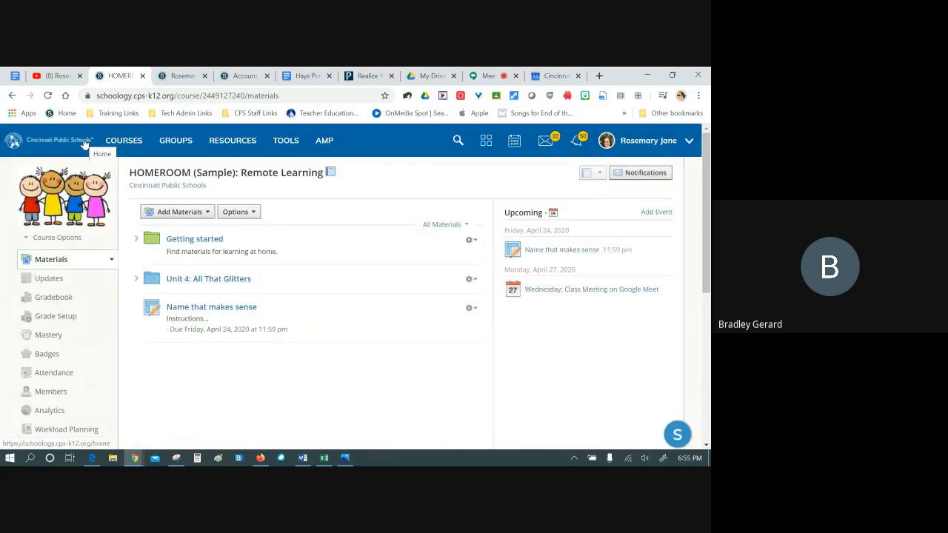
pyautogui.click(85, 143)
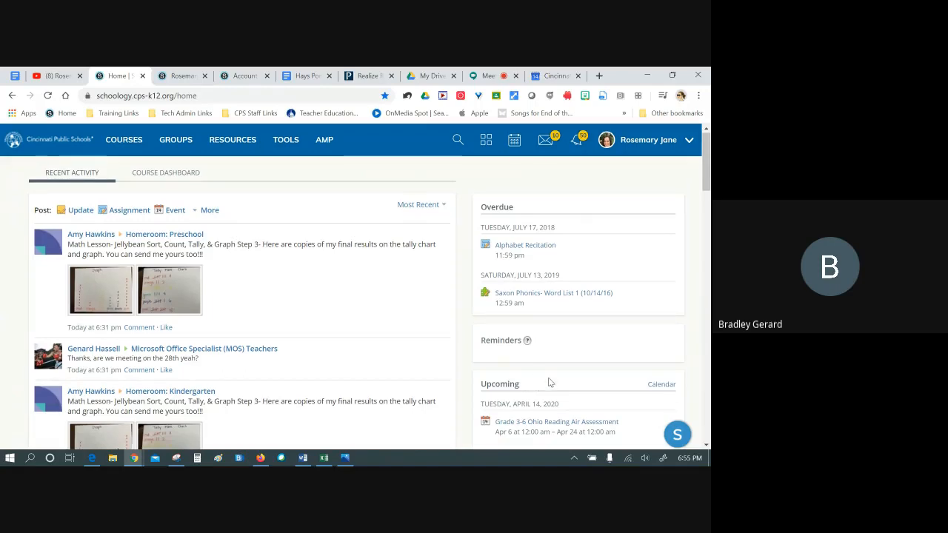
# Open the Grade 3-6 Ohio Reading Air Assessment event from Upcoming, then the Covedale School breadcrumb
pyautogui.scroll(-1, 535, 355)
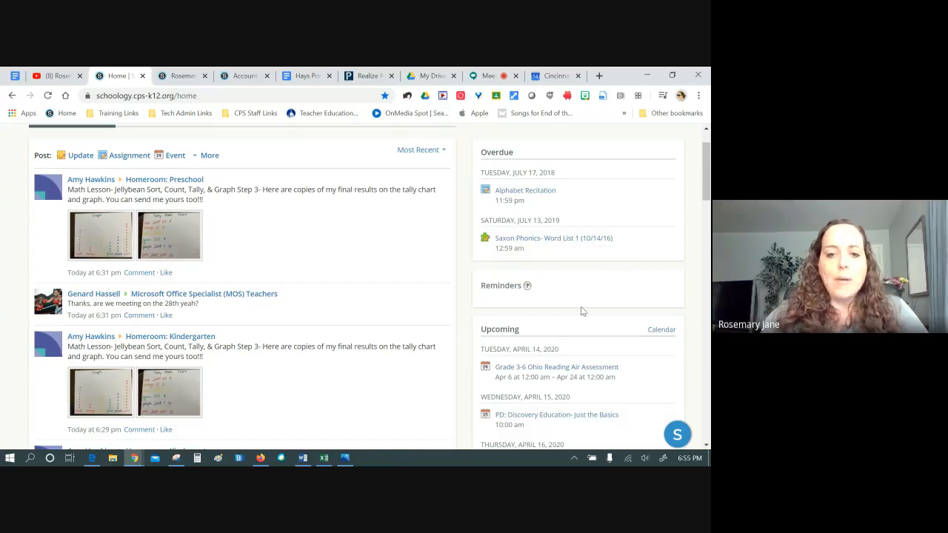
pyautogui.scroll(-3, 546, 300)
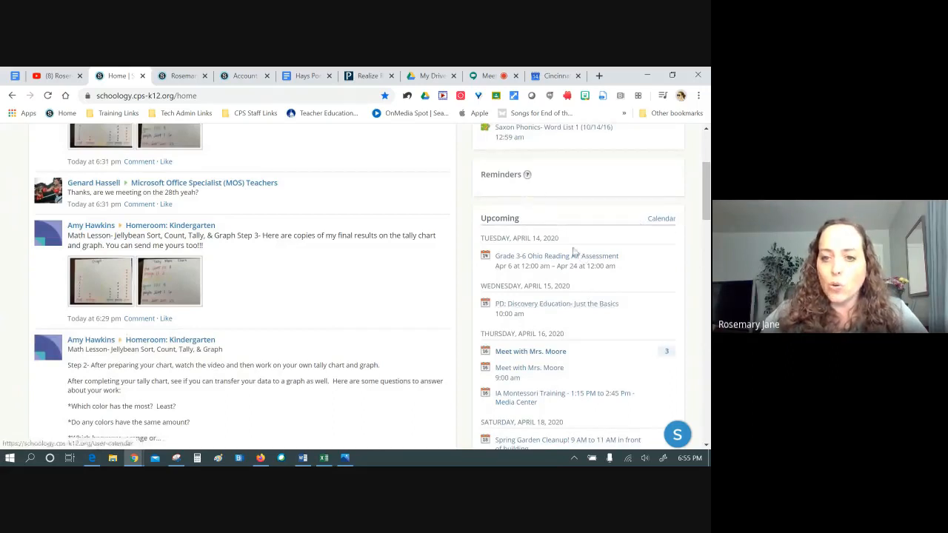
pyautogui.click(551, 259)
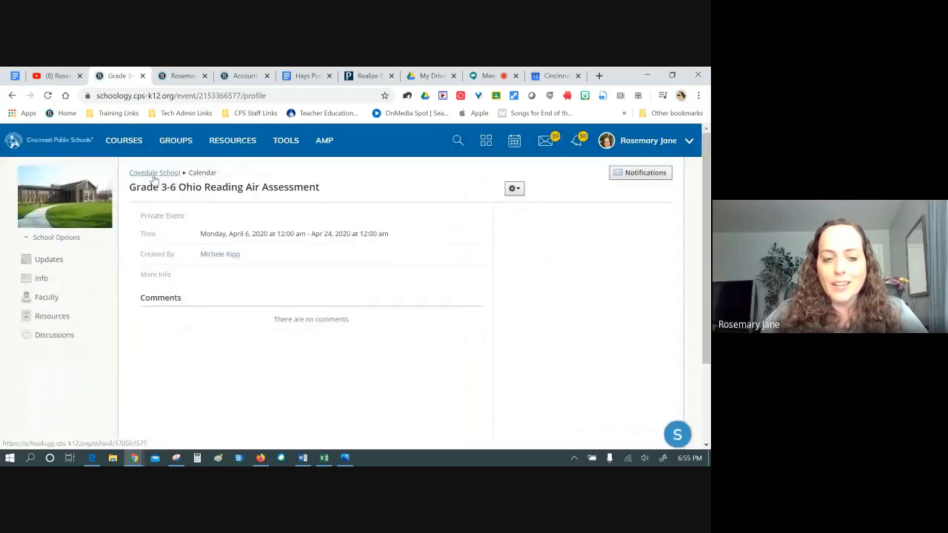
pyautogui.click(153, 172)
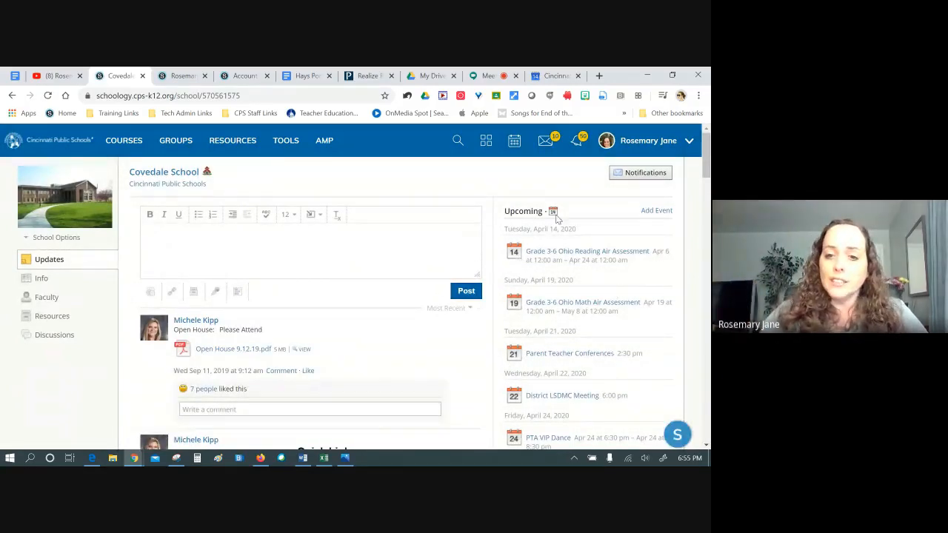
pyautogui.click(124, 146)
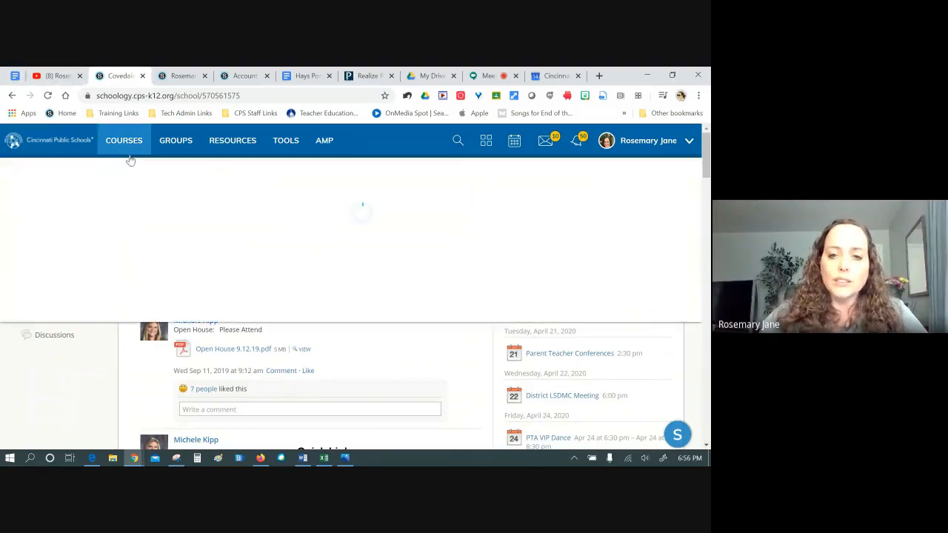
pyautogui.click(368, 273)
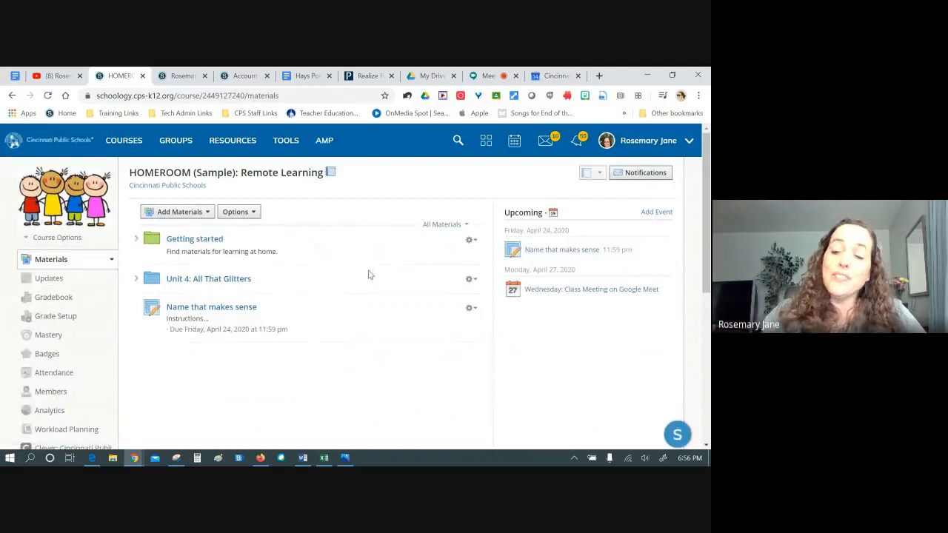
pyautogui.click(71, 152)
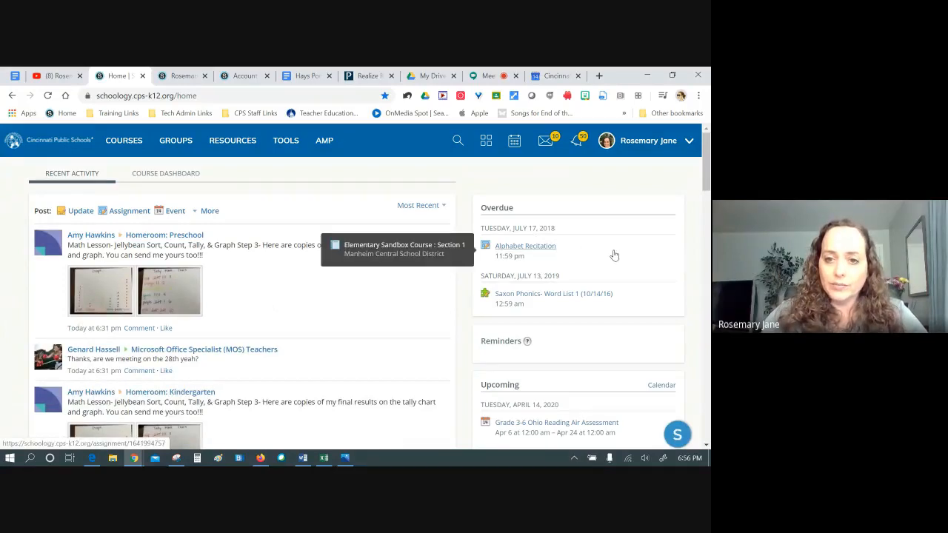
pyautogui.scroll(-1, 612, 255)
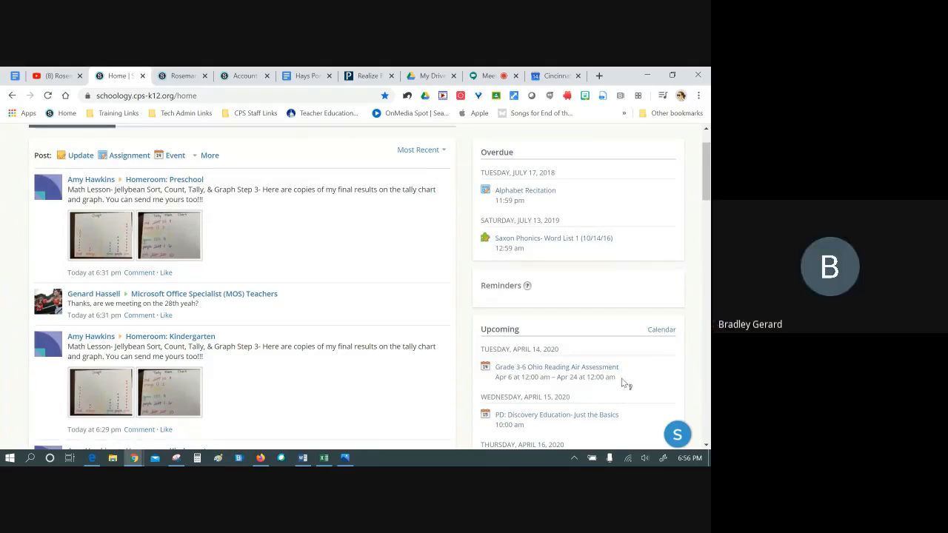
pyautogui.scroll(1, 671, 243)
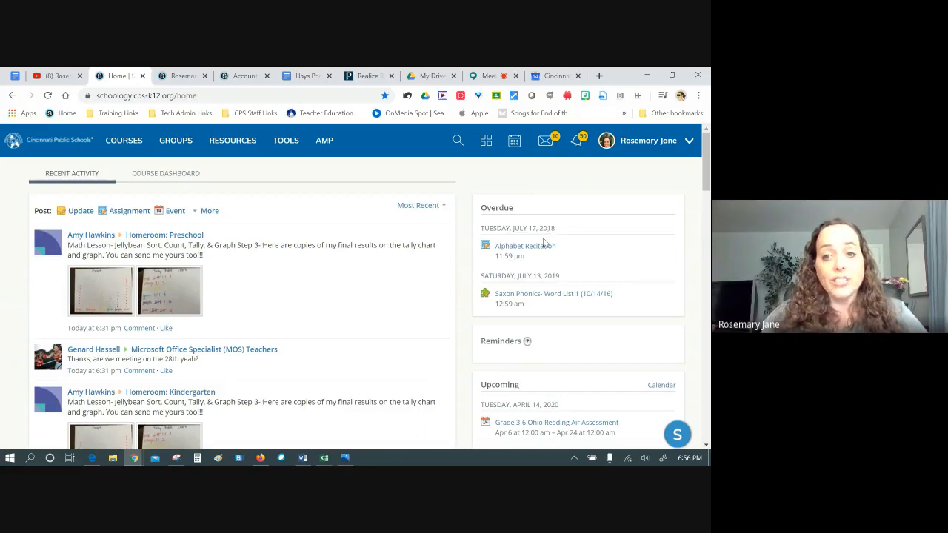
pyautogui.moveTo(541, 247)
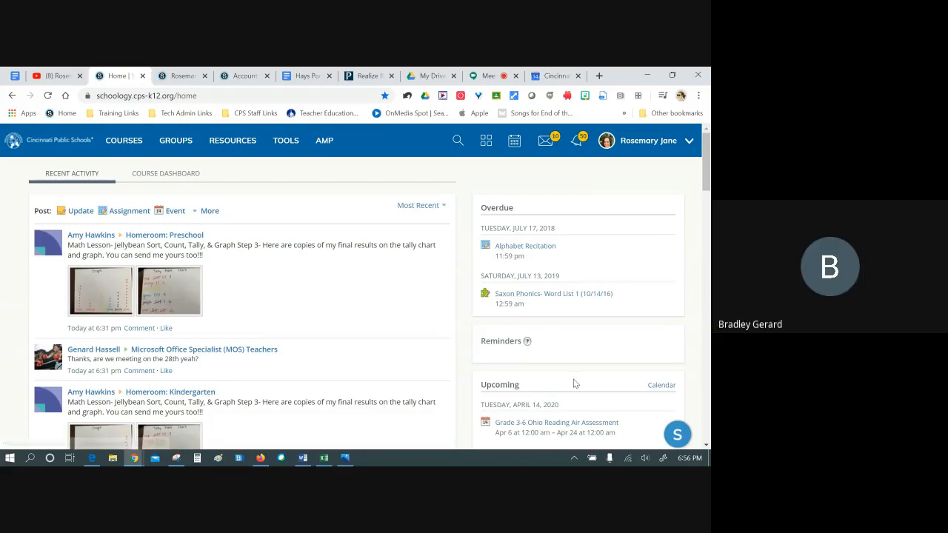
pyautogui.click(493, 80)
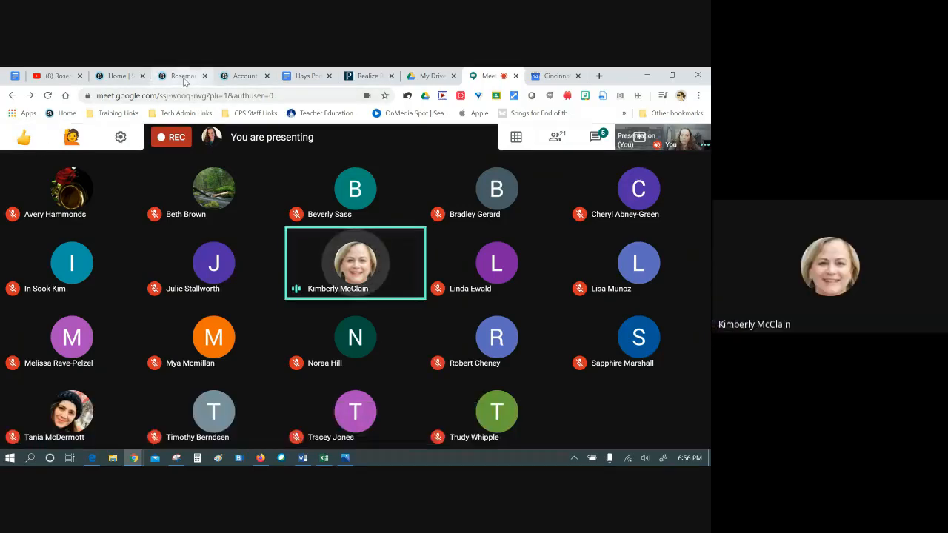
pyautogui.click(119, 75)
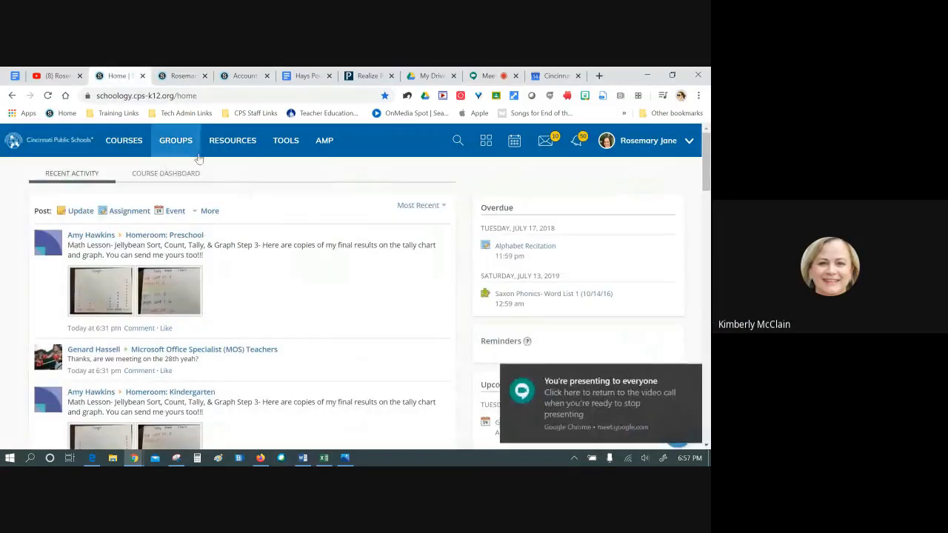
pyautogui.click(126, 142)
# From My Courses, scroll down and open COMPUTER 4th through its Sublett section
pyautogui.click(669, 174)
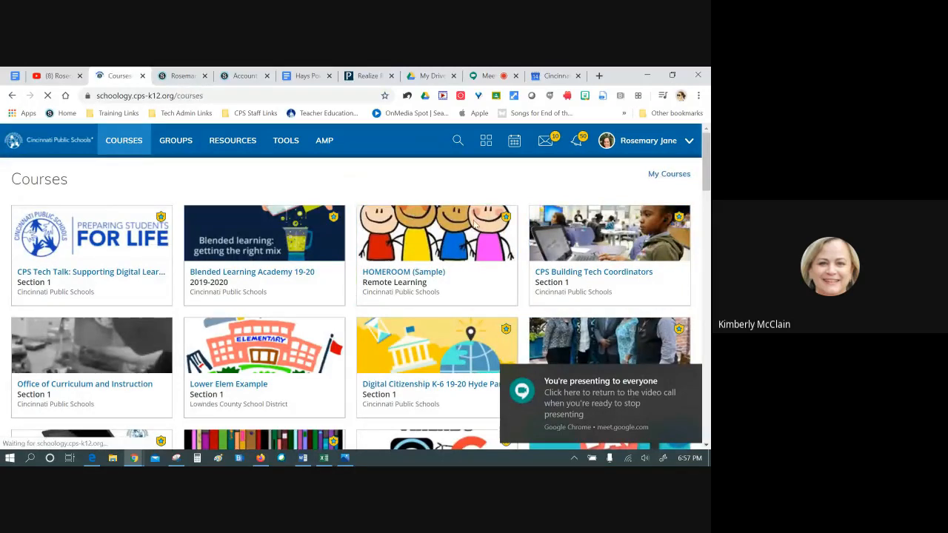
pyautogui.scroll(-10, 296, 281)
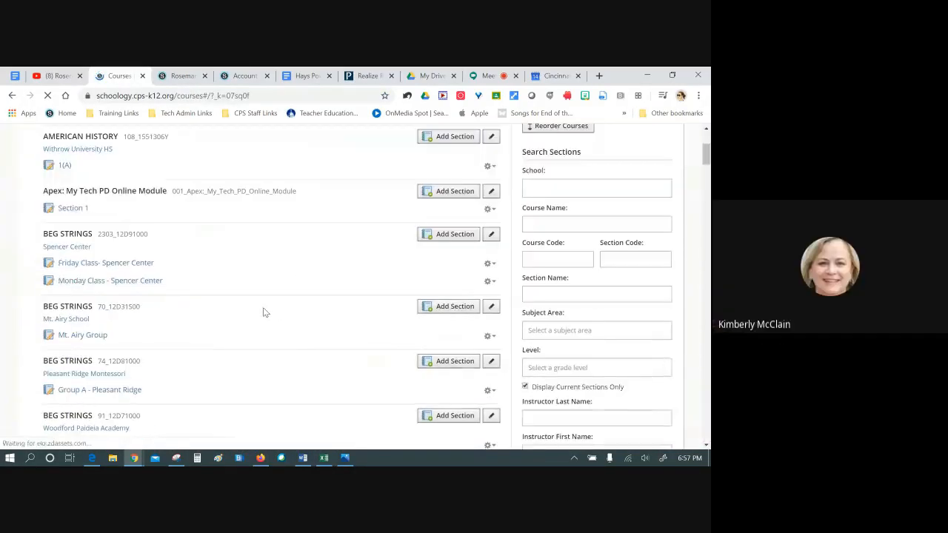
pyautogui.scroll(-3, 263, 312)
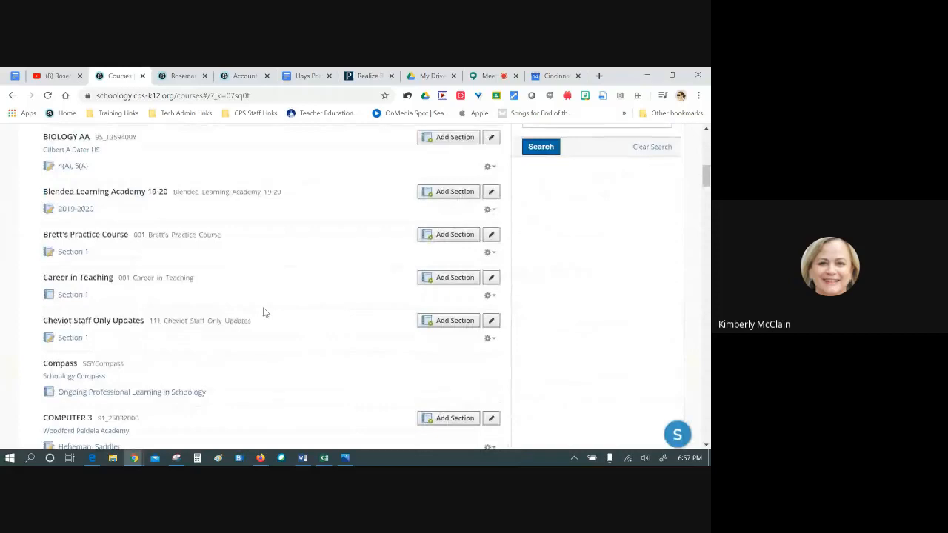
pyautogui.scroll(-3, 263, 311)
pyautogui.scroll(-2, 263, 312)
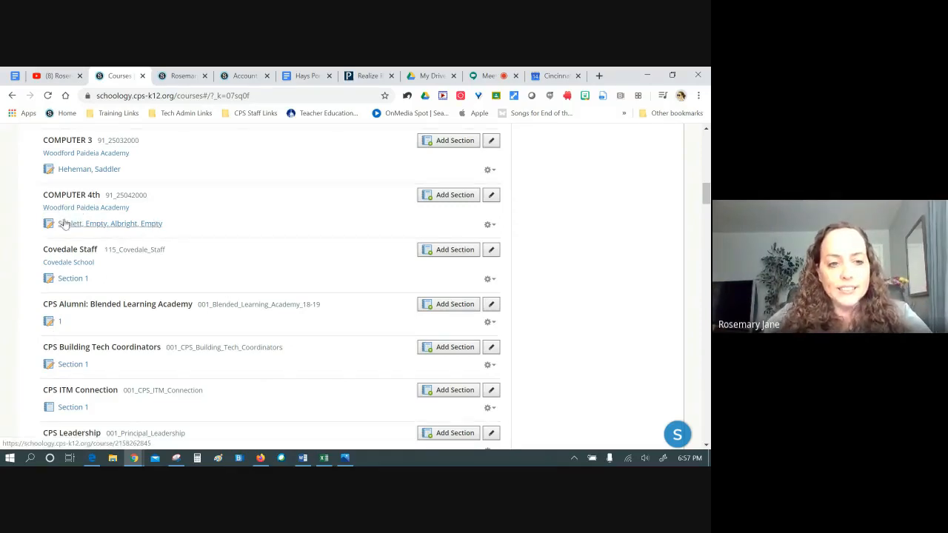
pyautogui.click(92, 226)
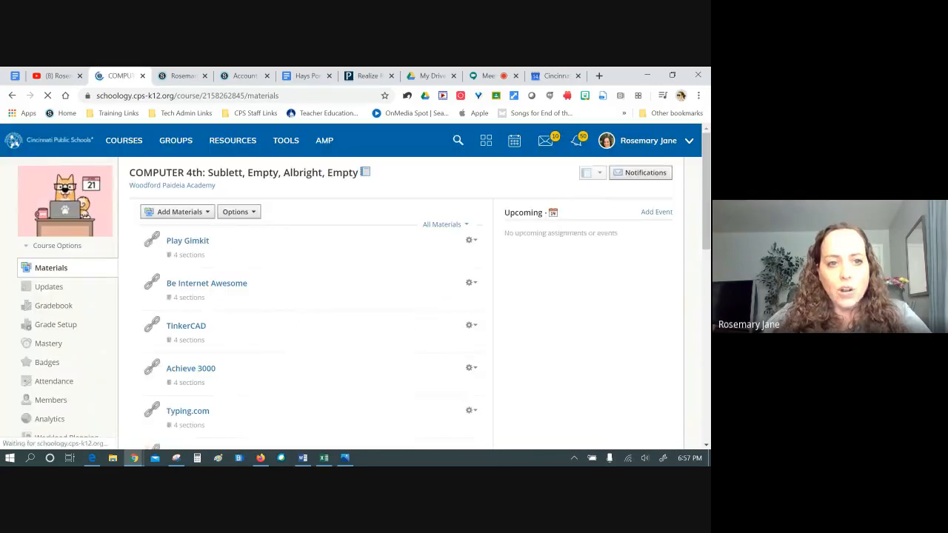
# Draft 'Sample Update - disregard' for only the Sublett and Albright sections, select its text, and go Home
pyautogui.click(49, 292)
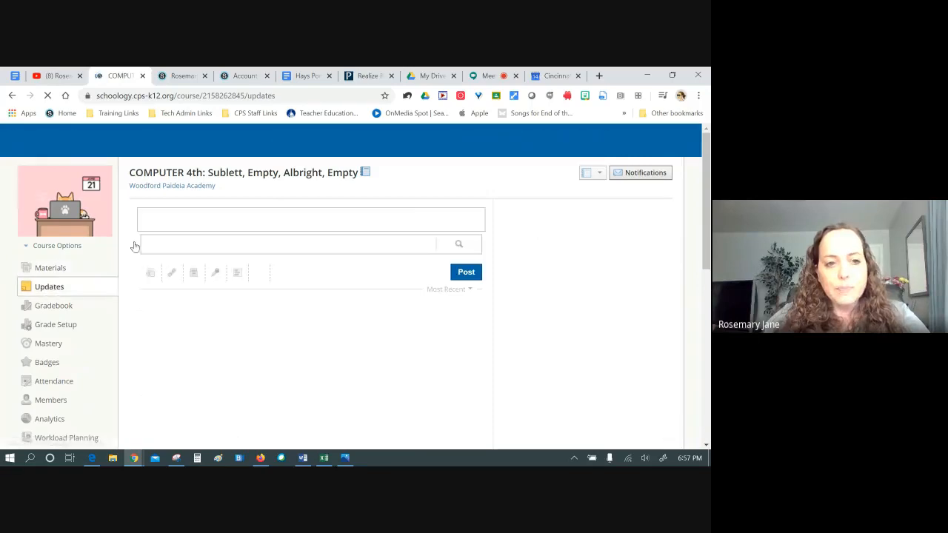
pyautogui.click(190, 236)
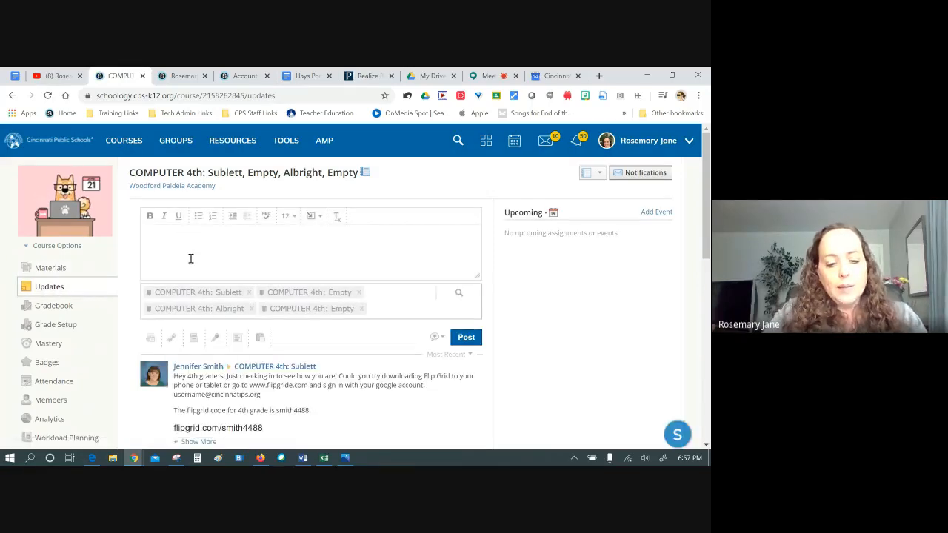
pyautogui.write('Sample Update - dis')
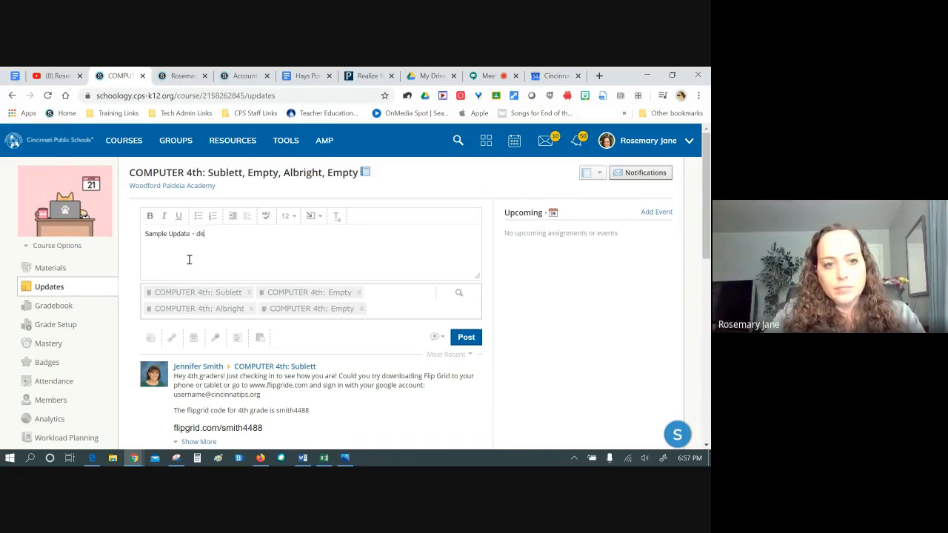
pyautogui.write('regard')
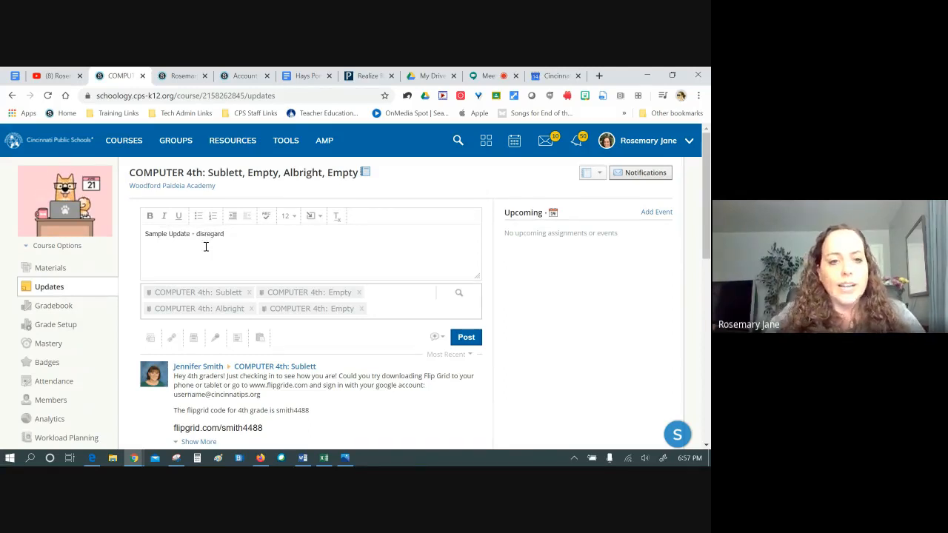
pyautogui.click(359, 293)
pyautogui.click(245, 308)
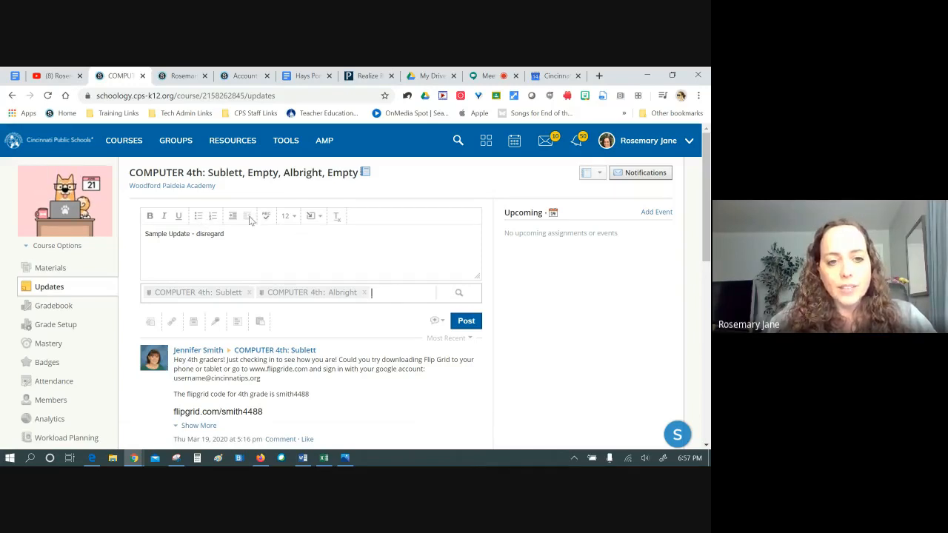
pyautogui.moveTo(235, 234); pyautogui.dragTo(131, 224)
pyautogui.hotkey('ctrl', 'c')
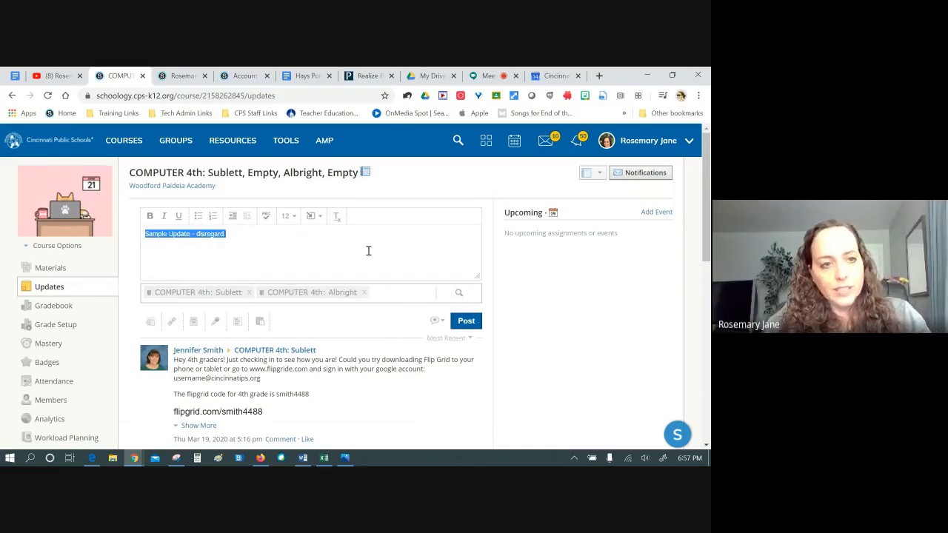
pyautogui.click(48, 96)
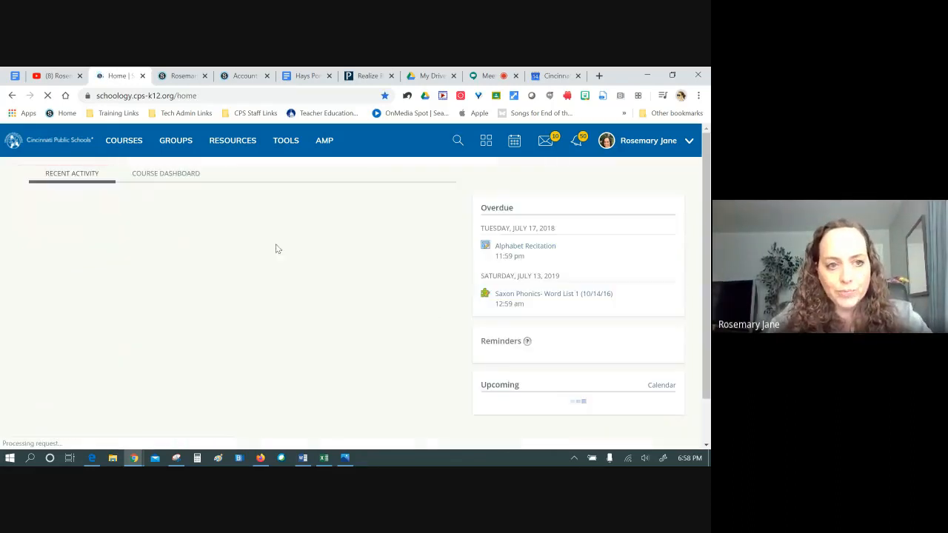
# Start a new Home-page update and paste in the 'Sample Update - disregard' text
pyautogui.click(78, 211)
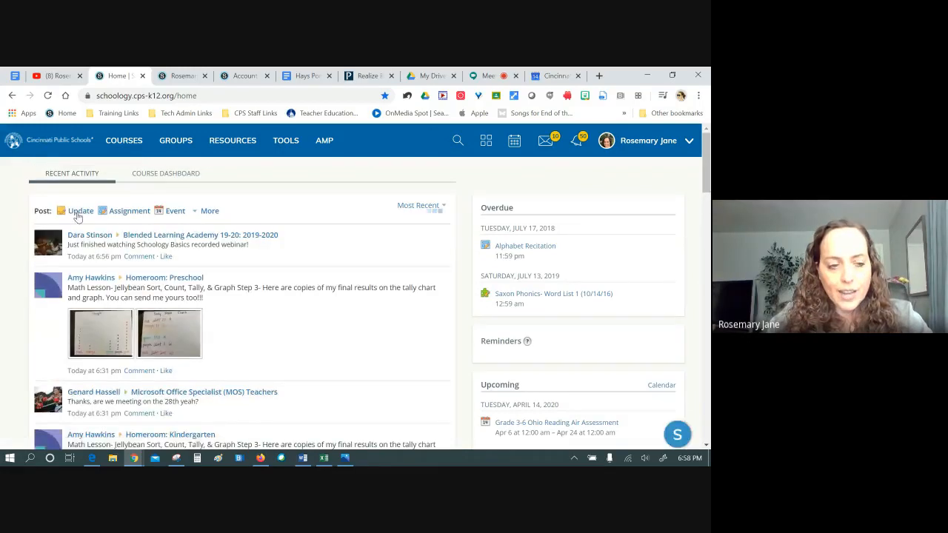
pyautogui.click(77, 310)
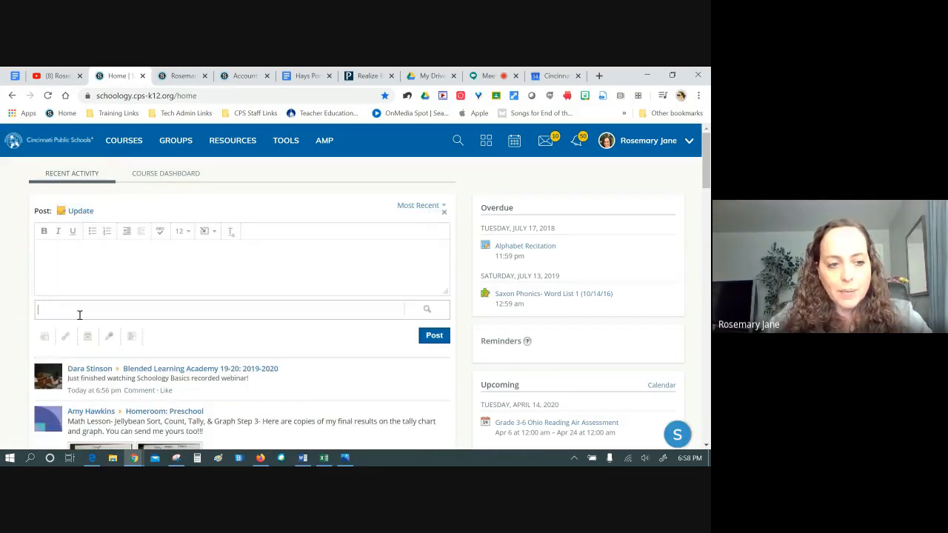
pyautogui.click(95, 265)
pyautogui.hotkey('ctrl', 'v')
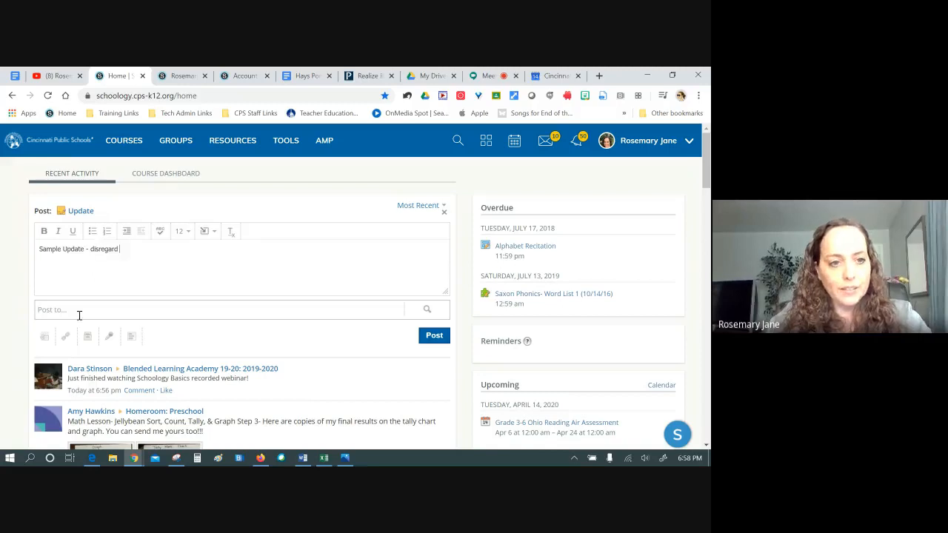
# Add COMPUTER 4th Sublett and Albright plus Friday and Monday Spencer Center strings sections as recipients
pyautogui.click(72, 310)
pyautogui.write('C')
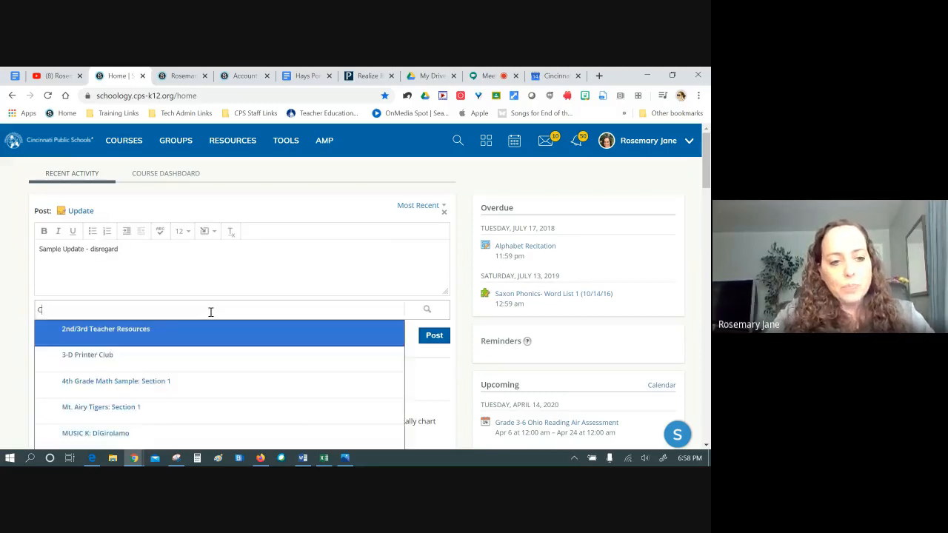
pyautogui.write('omputer 4')
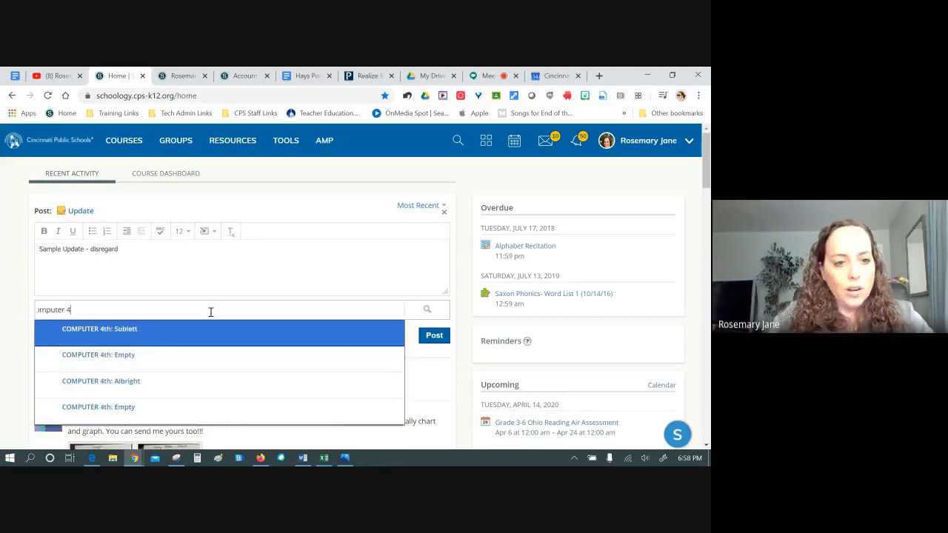
pyautogui.click(204, 333)
pyautogui.write('c')
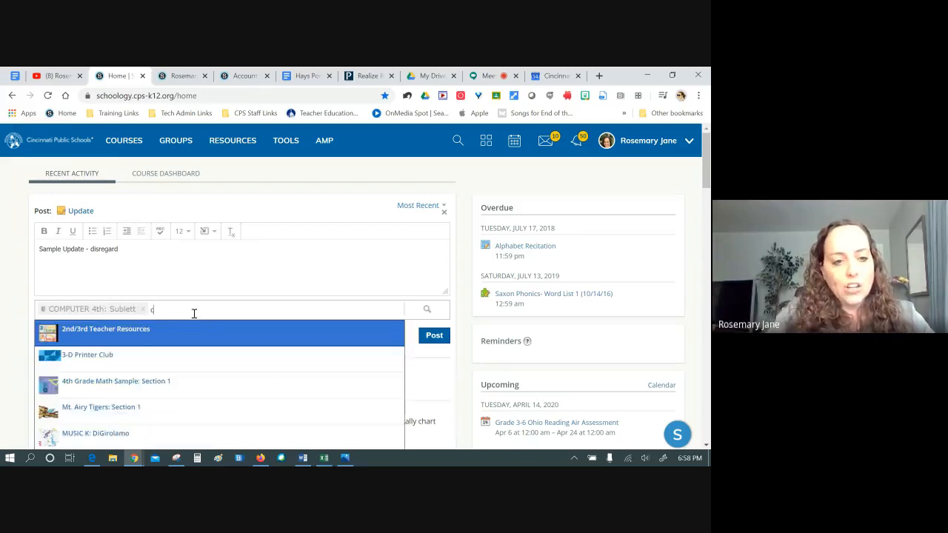
pyautogui.write('omputer')
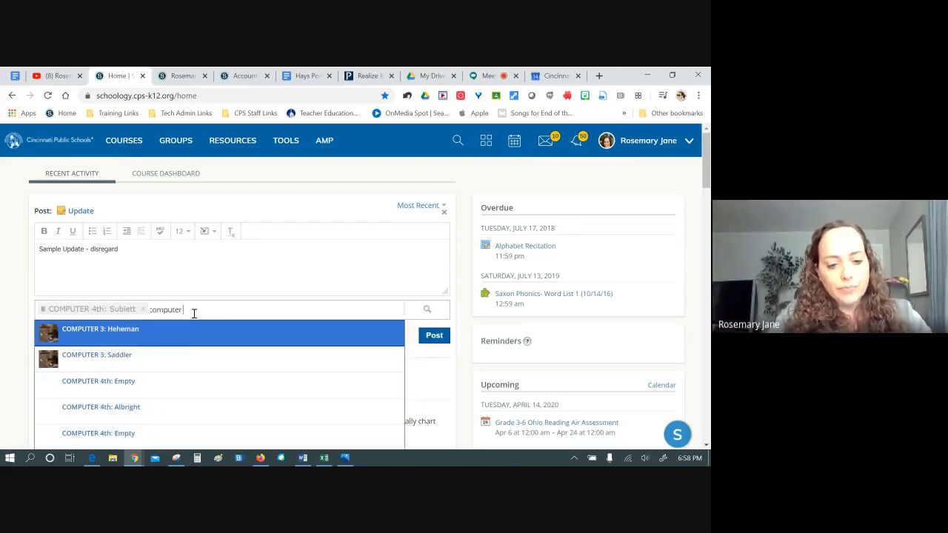
pyautogui.write(' 4')
pyautogui.click(162, 359)
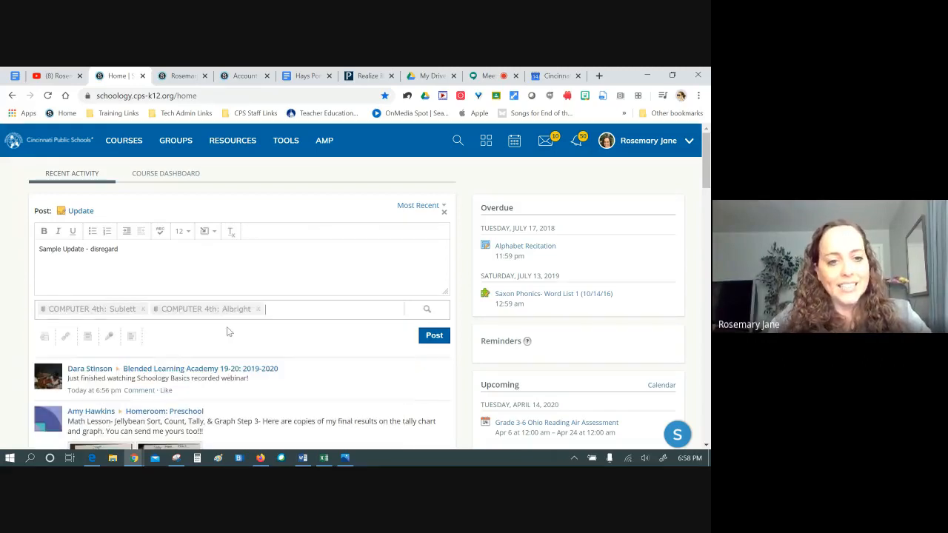
pyautogui.write('beg')
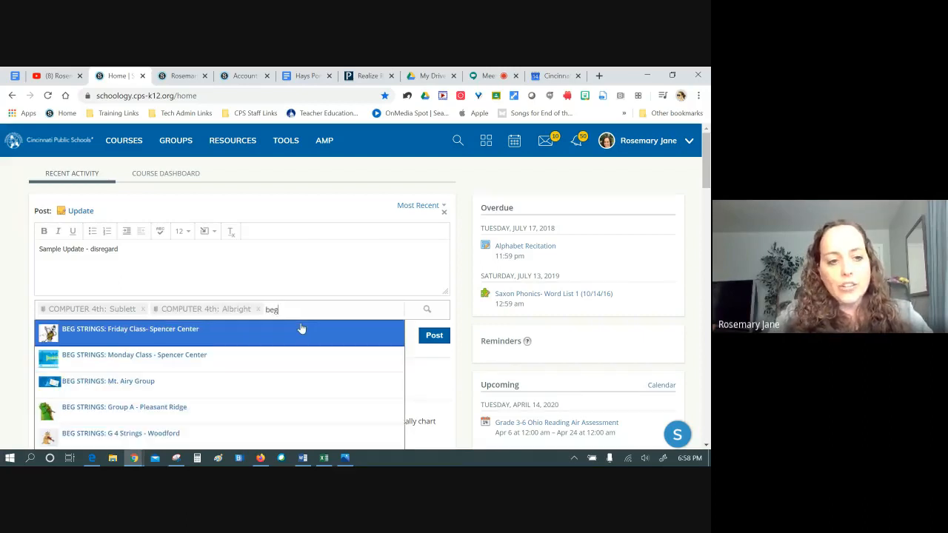
pyautogui.click(231, 337)
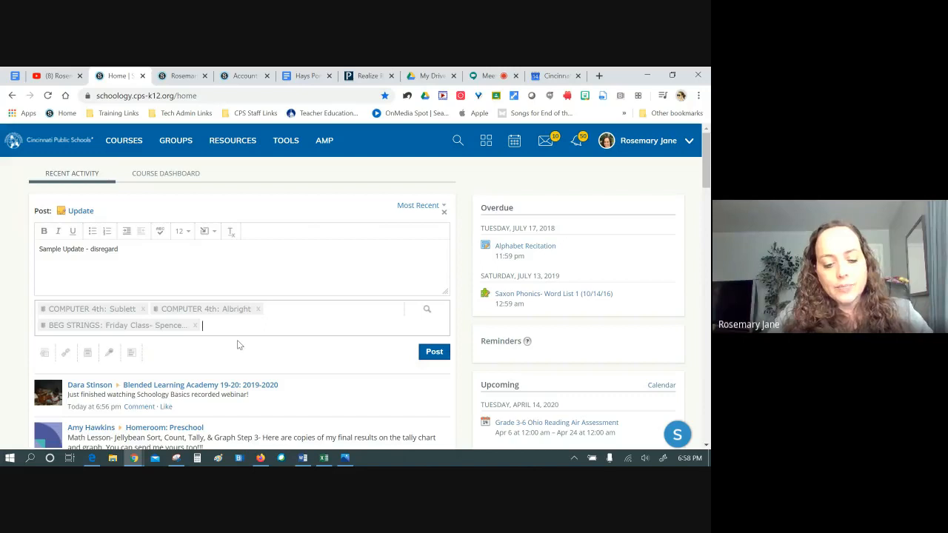
pyautogui.write('beg')
pyautogui.click(231, 357)
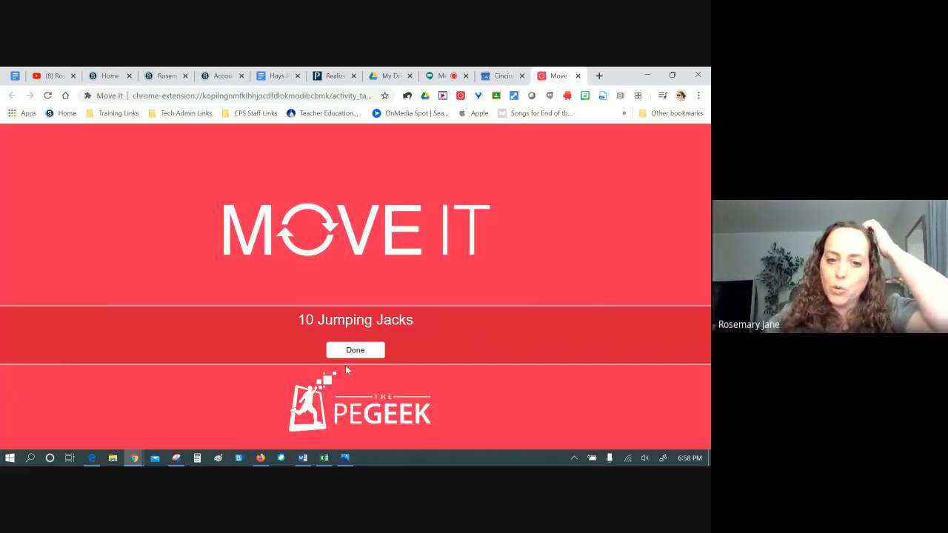
pyautogui.click(350, 351)
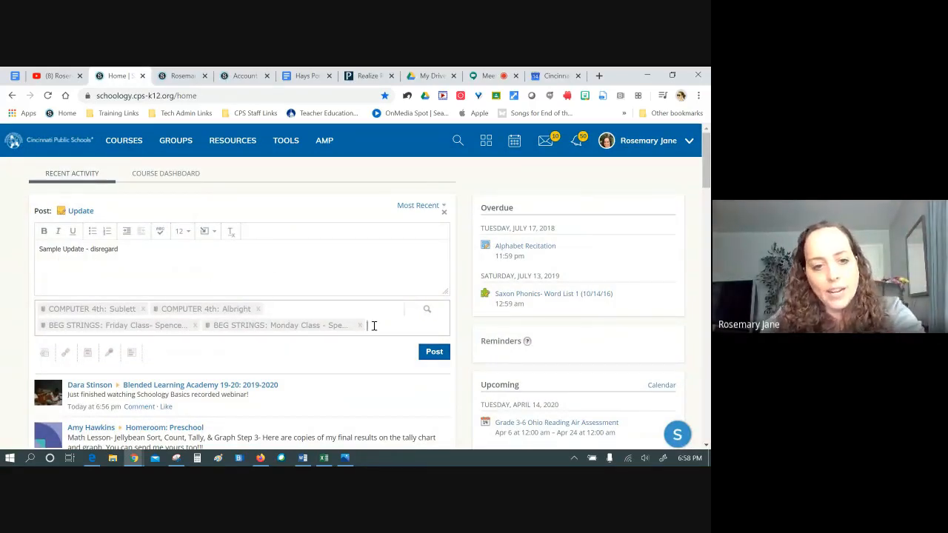
# Replace the recipients with three practice courses, starting with Brett's Practice Course, and post the update
pyautogui.press('BackSpace')
pyautogui.press('BackSpace')
pyautogui.press('BackSpace')
pyautogui.press('BackSpace')
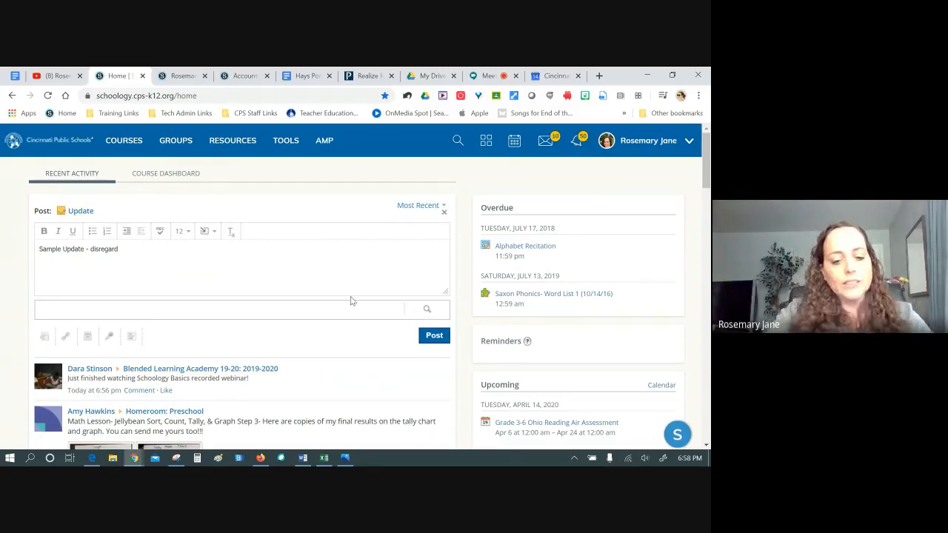
pyautogui.write('pract')
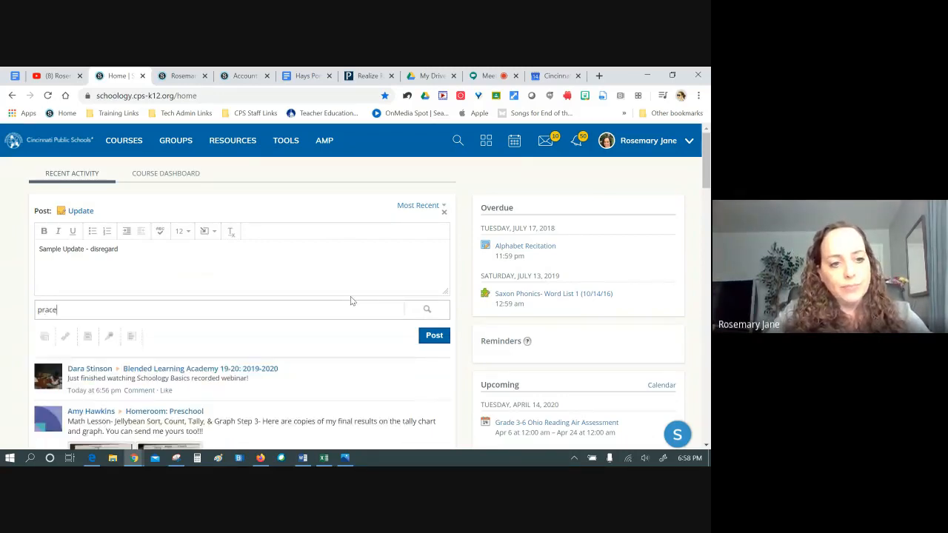
pyautogui.click(149, 332)
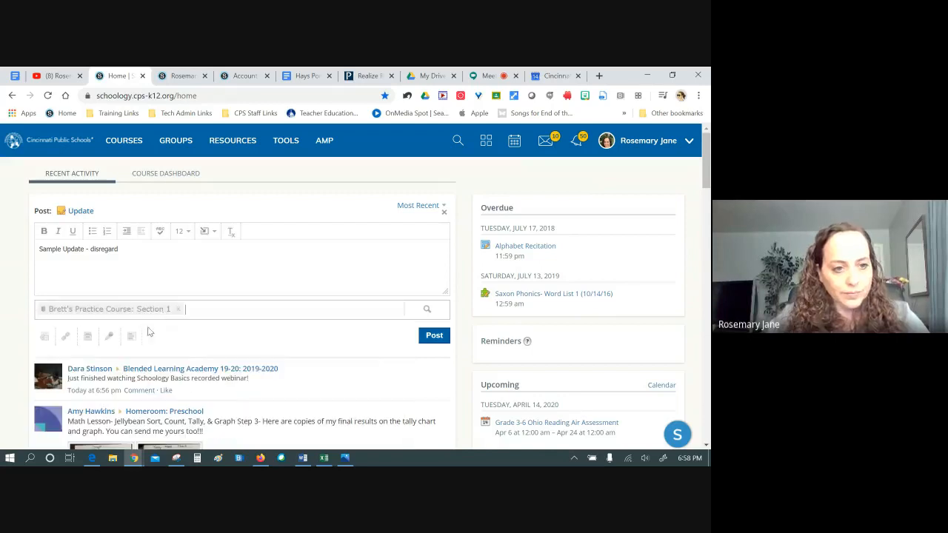
pyautogui.write('prac')
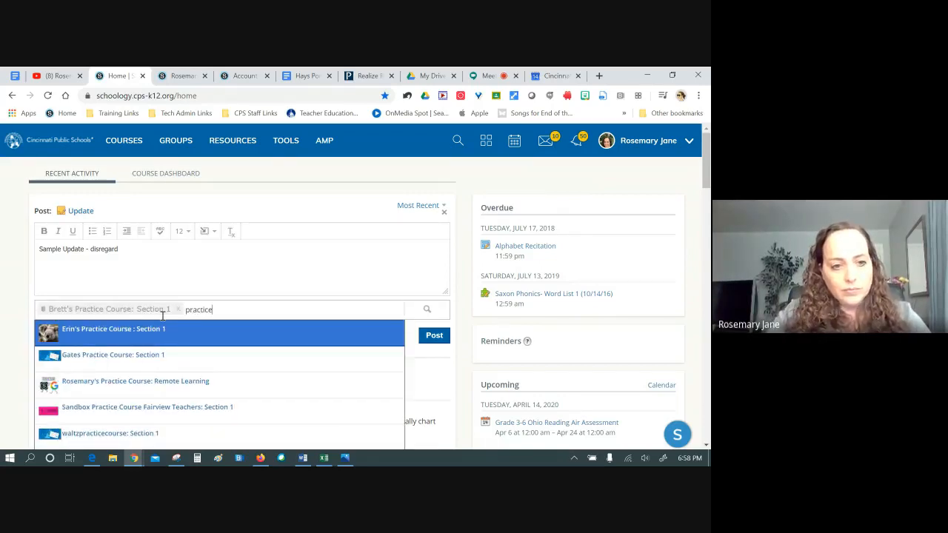
pyautogui.write('tice')
pyautogui.click(156, 328)
pyautogui.write('pract')
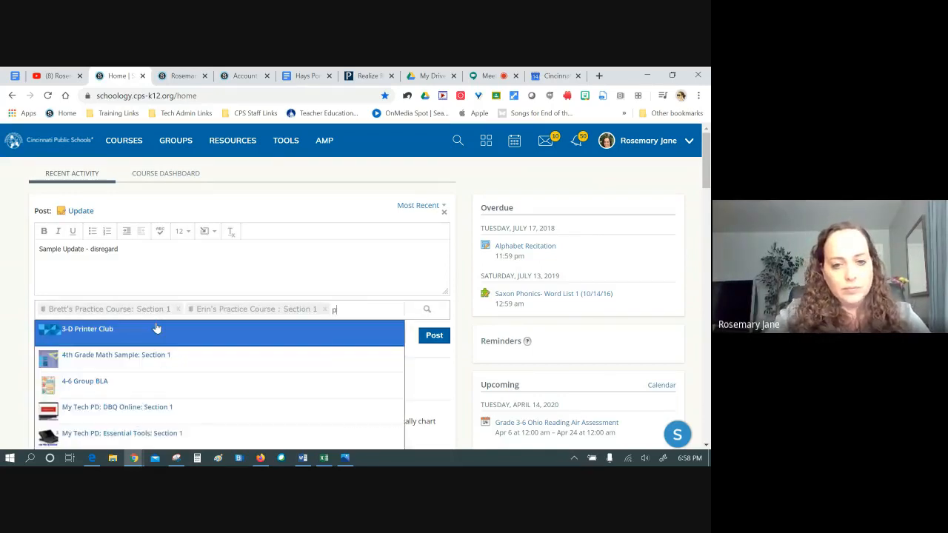
pyautogui.click(158, 332)
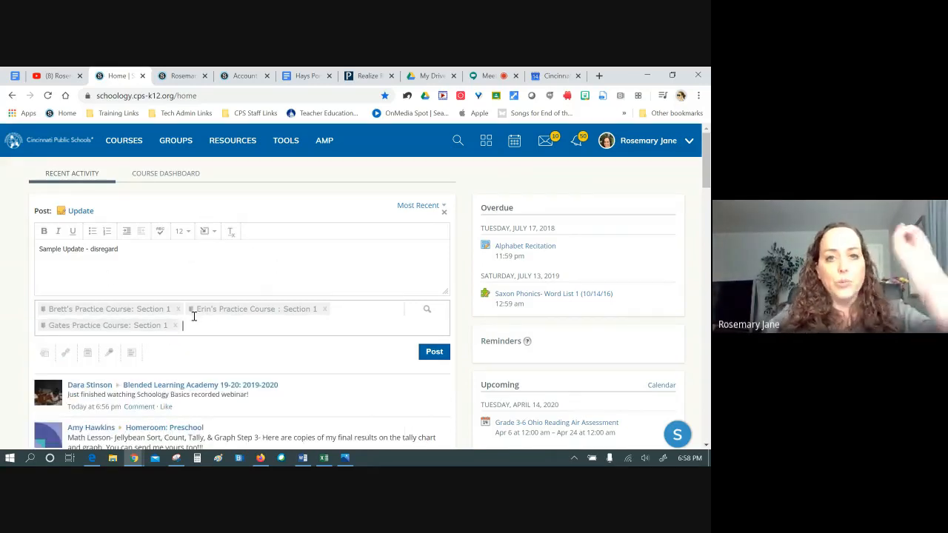
pyautogui.click(435, 354)
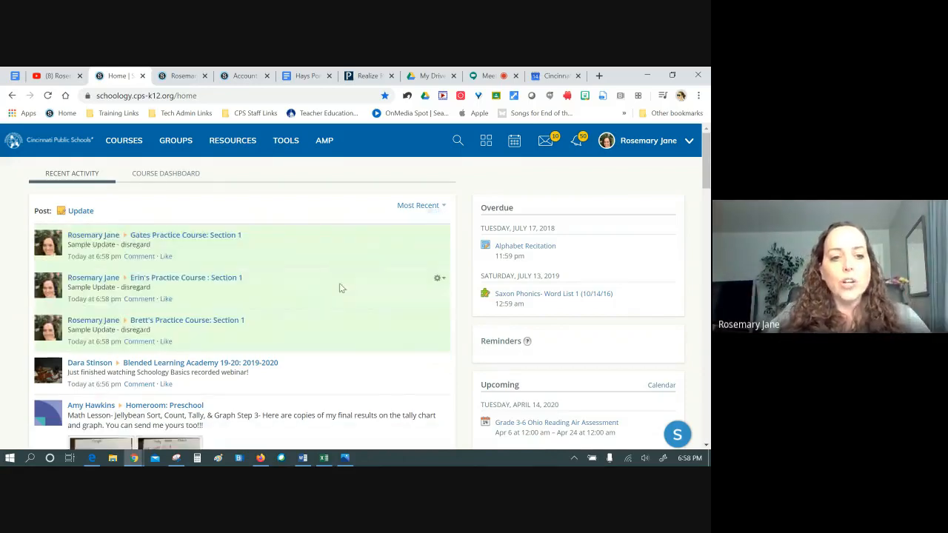
pyautogui.scroll(-3, 163, 391)
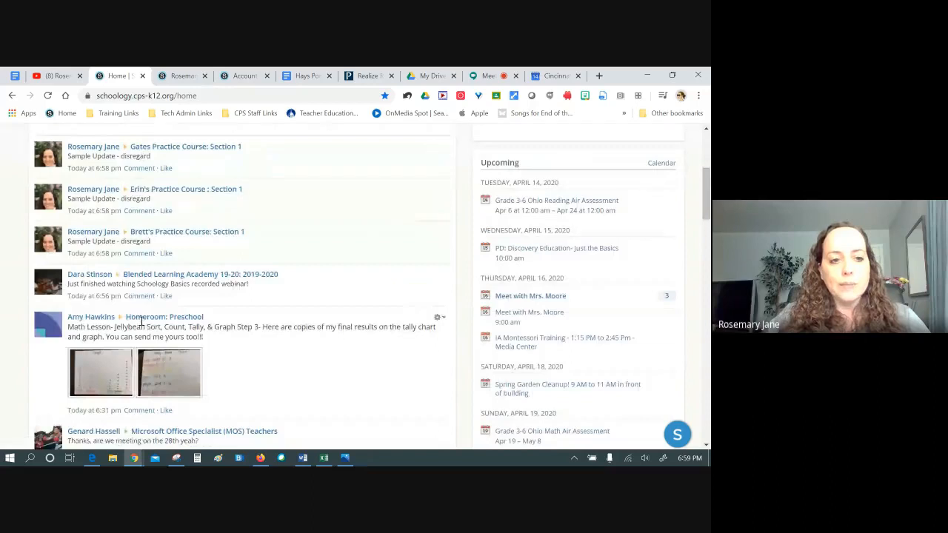
pyautogui.scroll(2, 162, 220)
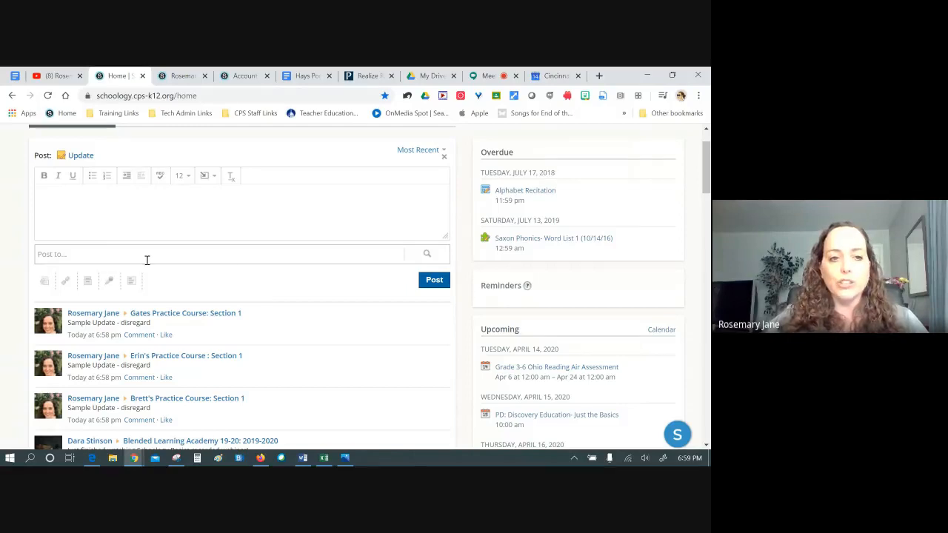
pyautogui.scroll(1, 148, 252)
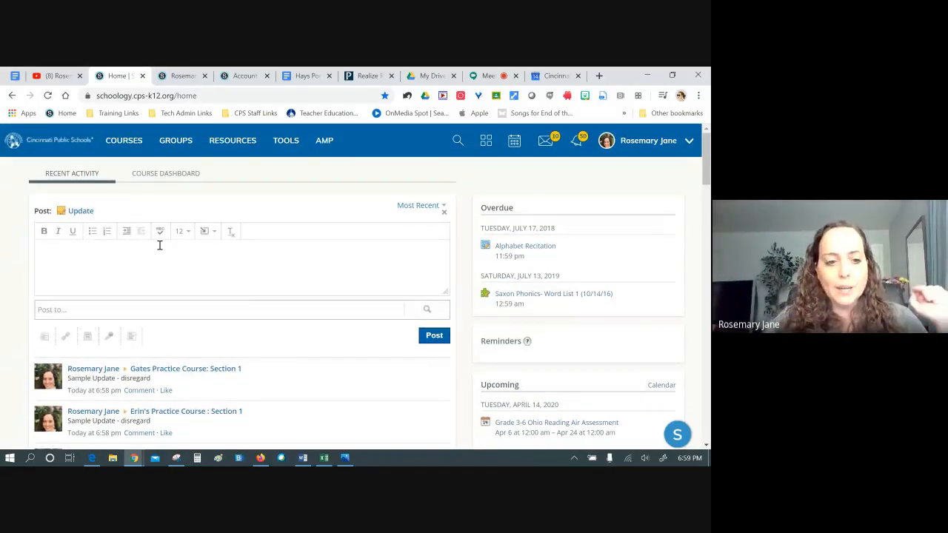
pyautogui.scroll(-3, 129, 379)
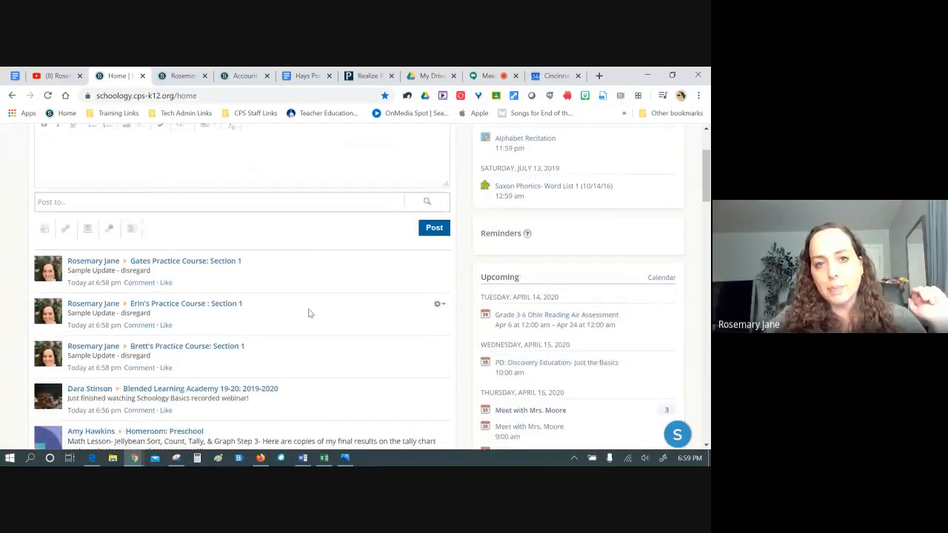
pyautogui.scroll(3, 231, 236)
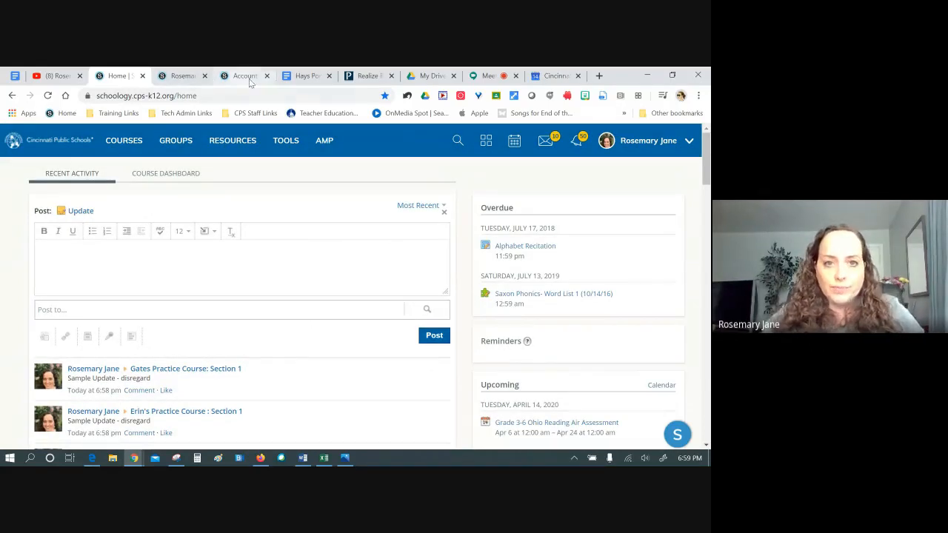
# Check the Meet call, turn the account settings tab into the Schoology Home page, then return to Meet
pyautogui.click(490, 76)
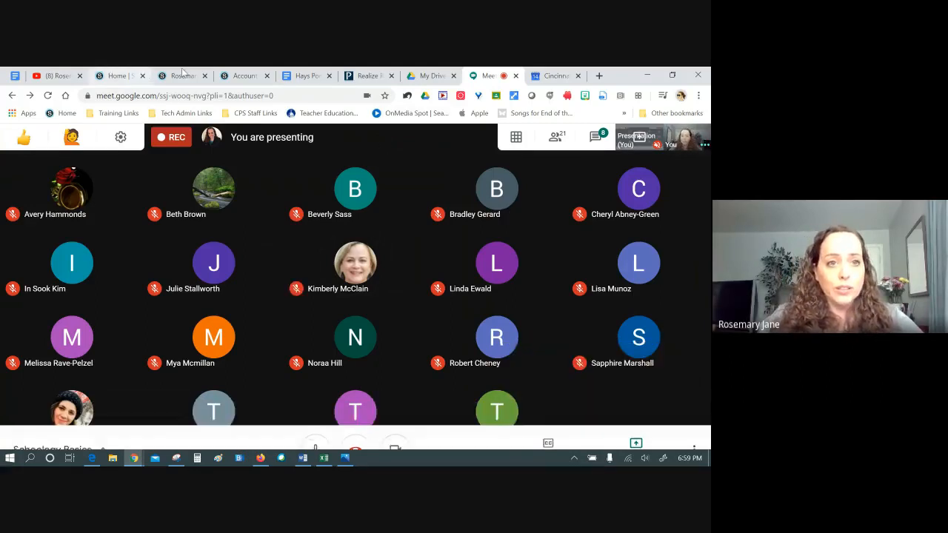
pyautogui.click(244, 77)
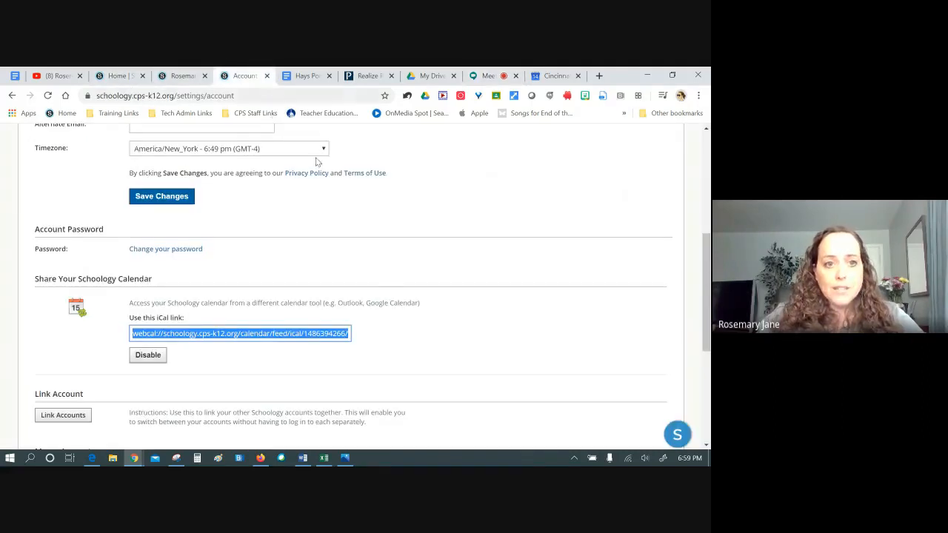
pyautogui.scroll(10, 317, 161)
pyautogui.click(55, 143)
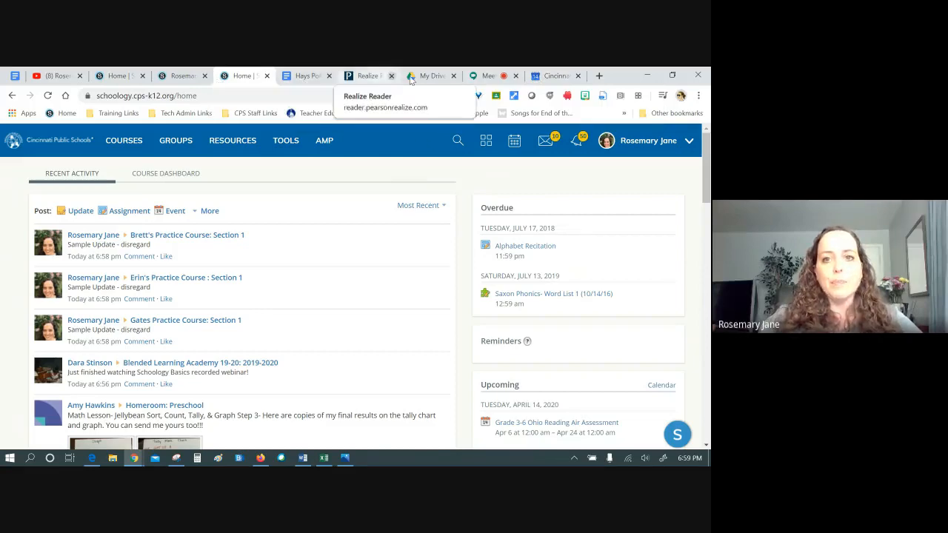
pyautogui.click(490, 85)
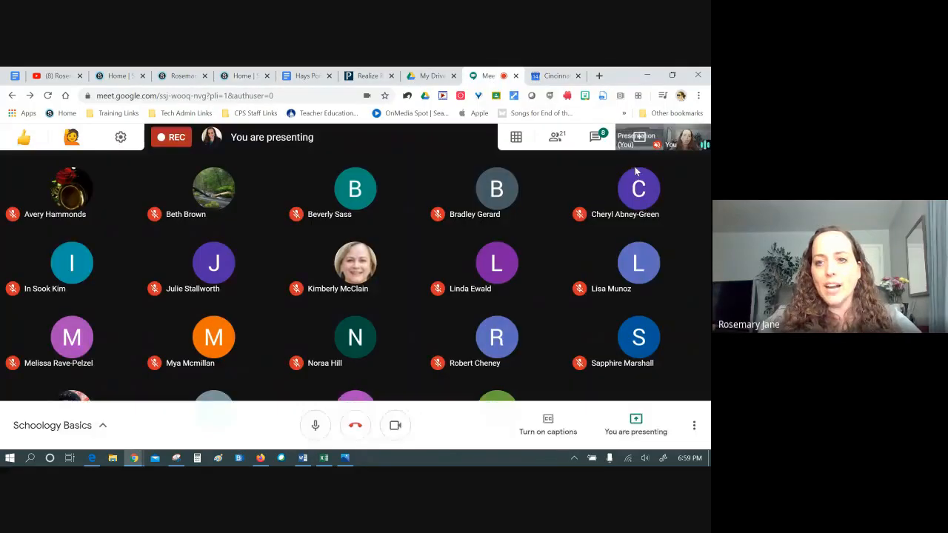
# Open the Schoology All-in-One Guide Google Docs link from the meeting chat
pyautogui.click(592, 137)
pyautogui.scroll(5, 621, 333)
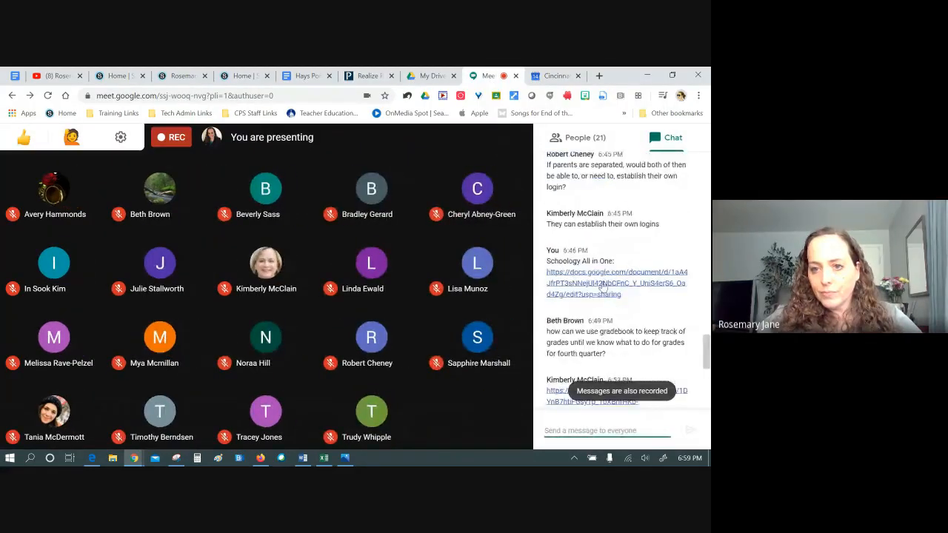
pyautogui.click(602, 285)
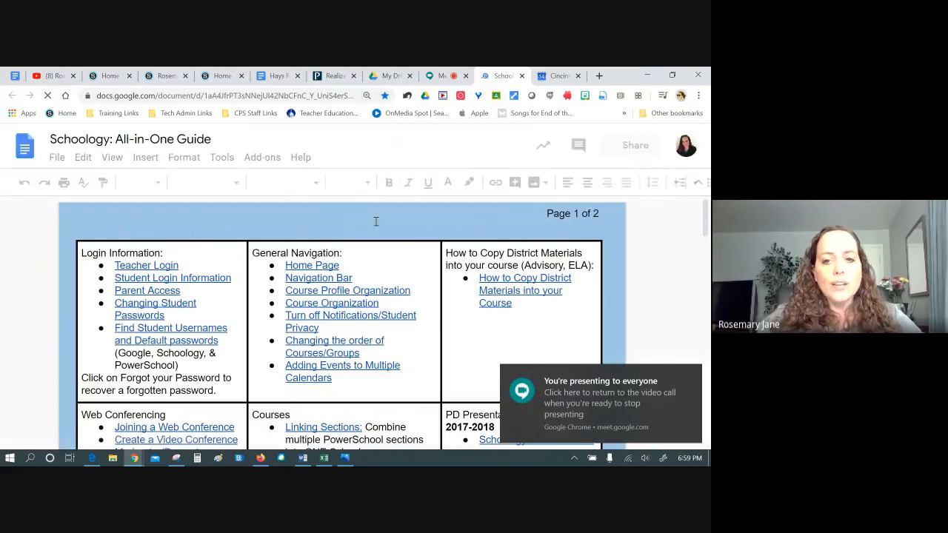
pyautogui.scroll(-3, 378, 220)
# Drag the Changing Section Names link in front of Linking Sections in the Courses list
pyautogui.scroll(-3, 379, 220)
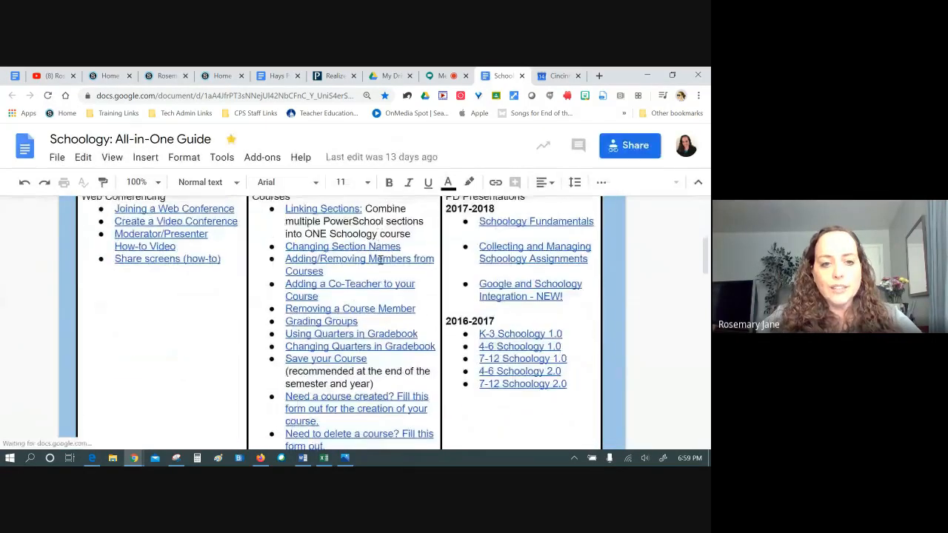
pyautogui.scroll(3, 347, 321)
pyautogui.scroll(-2, 323, 271)
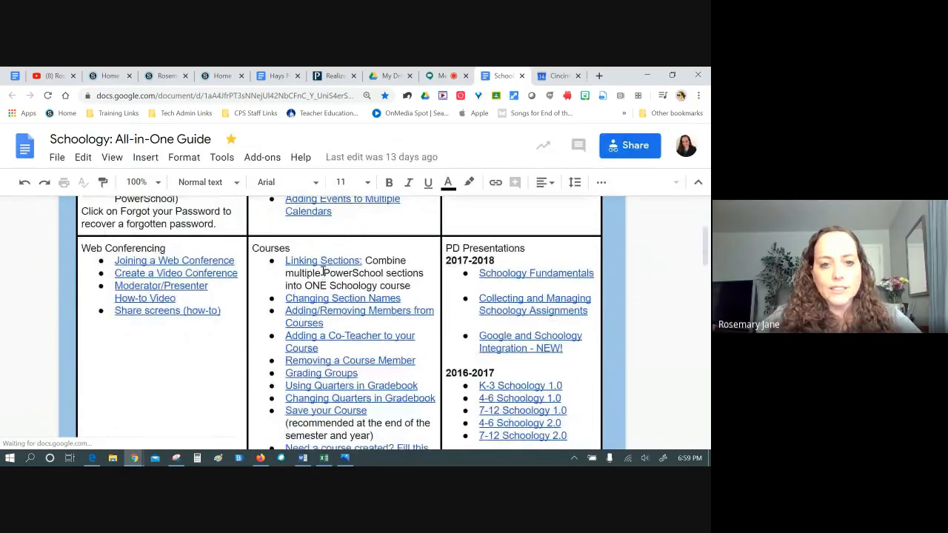
pyautogui.click(283, 260)
pyautogui.moveTo(284, 261); pyautogui.dragTo(363, 273)
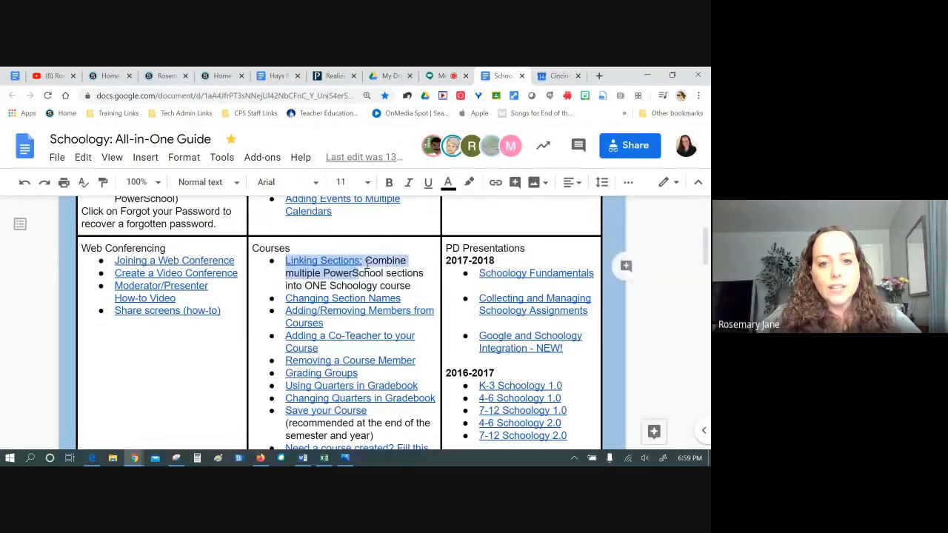
pyautogui.click(353, 270)
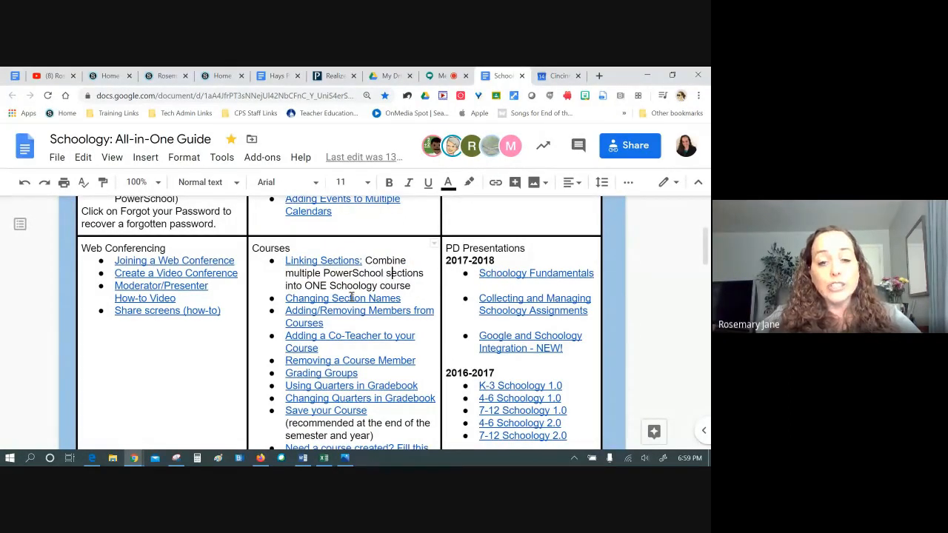
pyautogui.moveTo(403, 298); pyautogui.dragTo(287, 297)
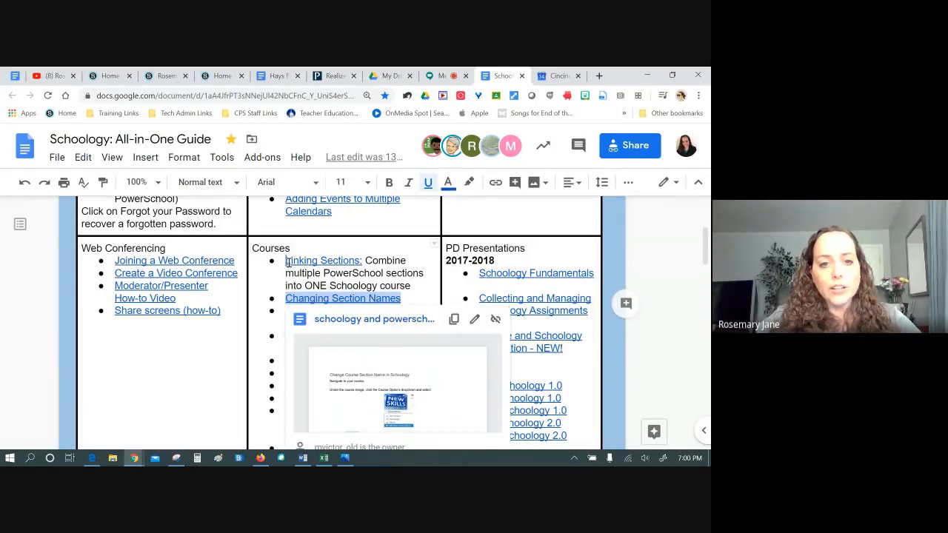
pyautogui.moveTo(287, 261); pyautogui.dragTo(286, 261)
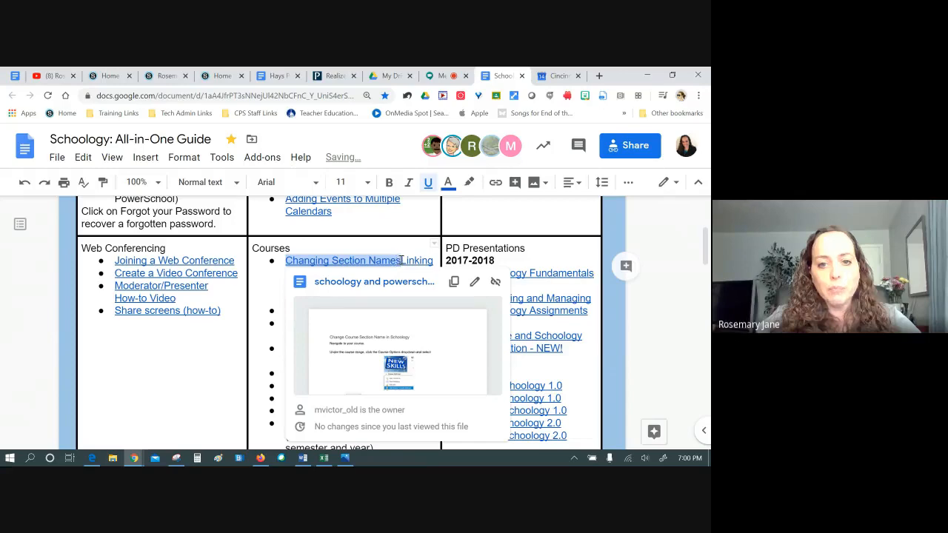
# Put Linking Sections on its own bullet and delete the leftover empty bullet
pyautogui.click(400, 260)
pyautogui.press('Return')
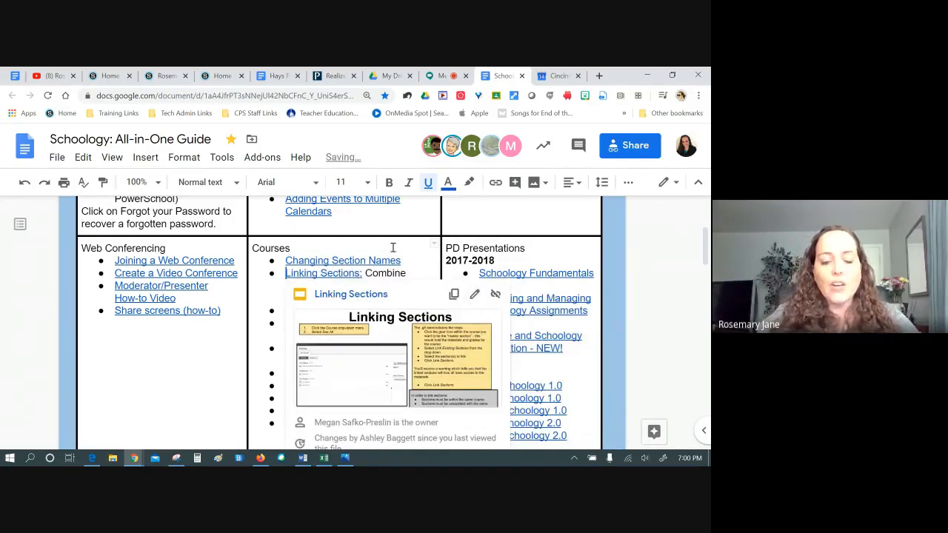
pyautogui.click(393, 248)
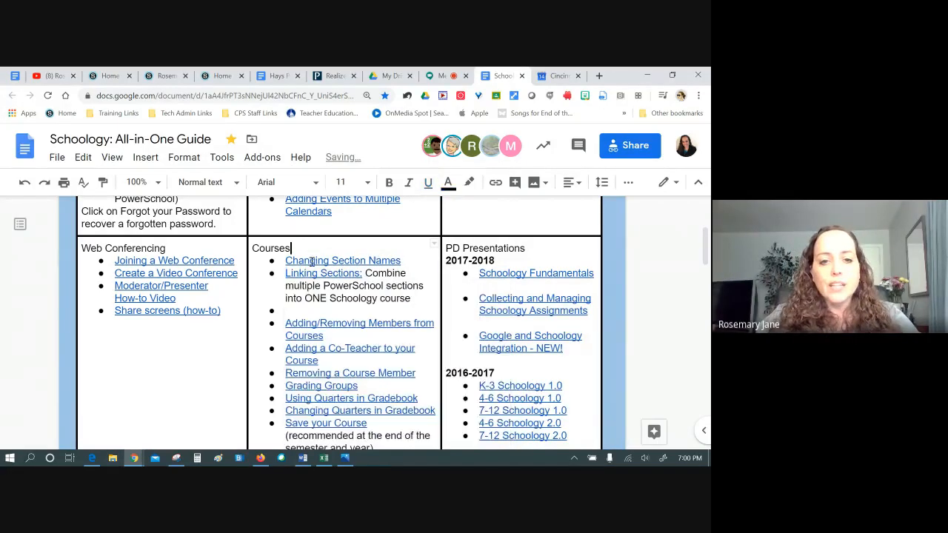
pyautogui.click(300, 312)
pyautogui.press('BackSpace')
pyautogui.press('BackSpace')
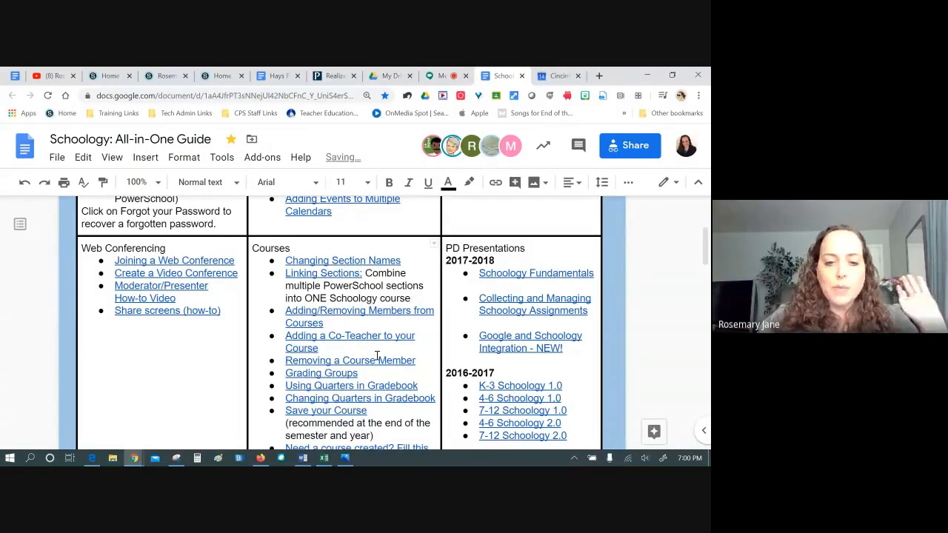
# Scroll through the two-page guide from Login Information to Guides for Students
pyautogui.scroll(3, 343, 348)
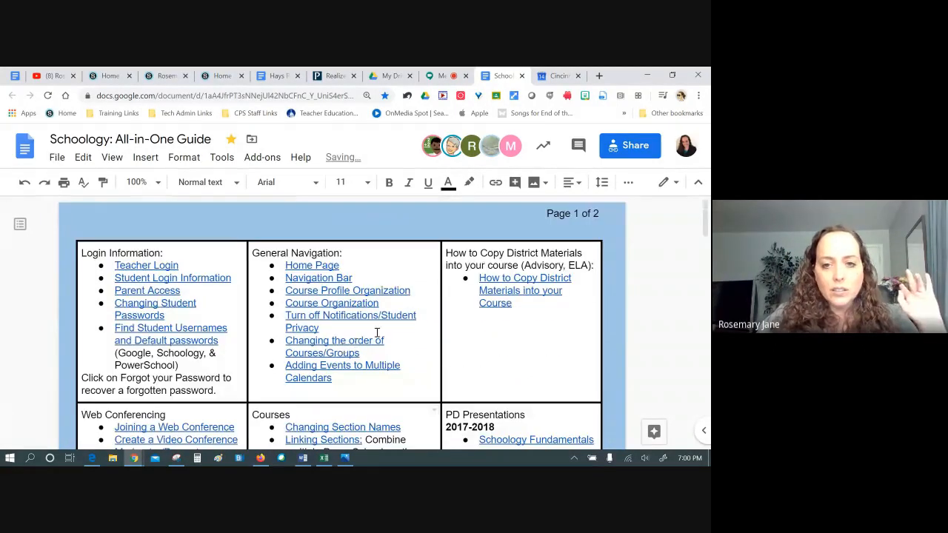
pyautogui.scroll(-1, 444, 335)
pyautogui.scroll(-5, 454, 334)
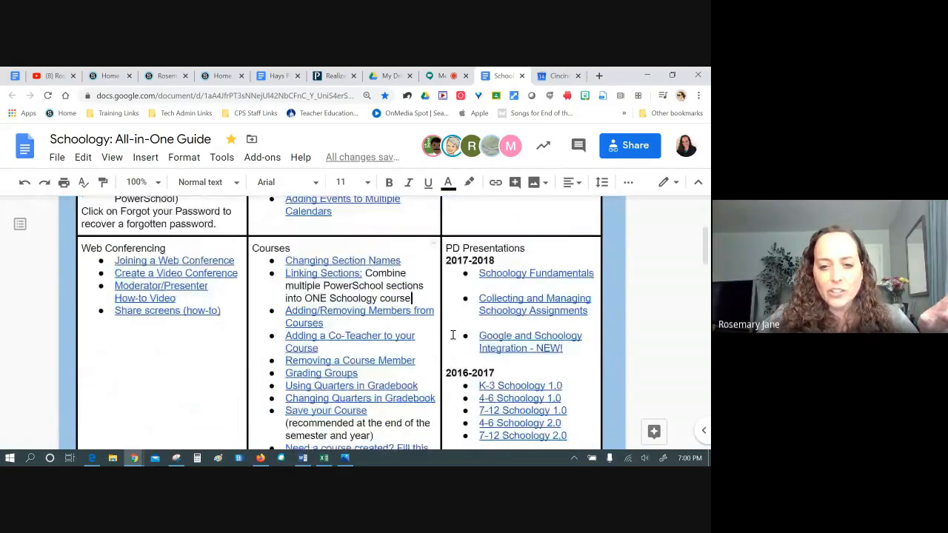
pyautogui.scroll(-3, 449, 335)
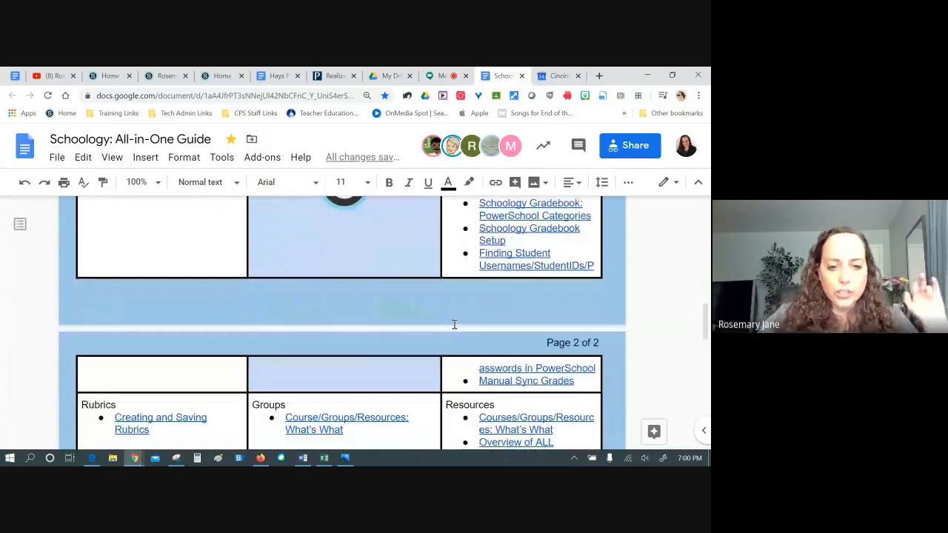
pyautogui.scroll(-2, 454, 328)
pyautogui.scroll(-2, 499, 335)
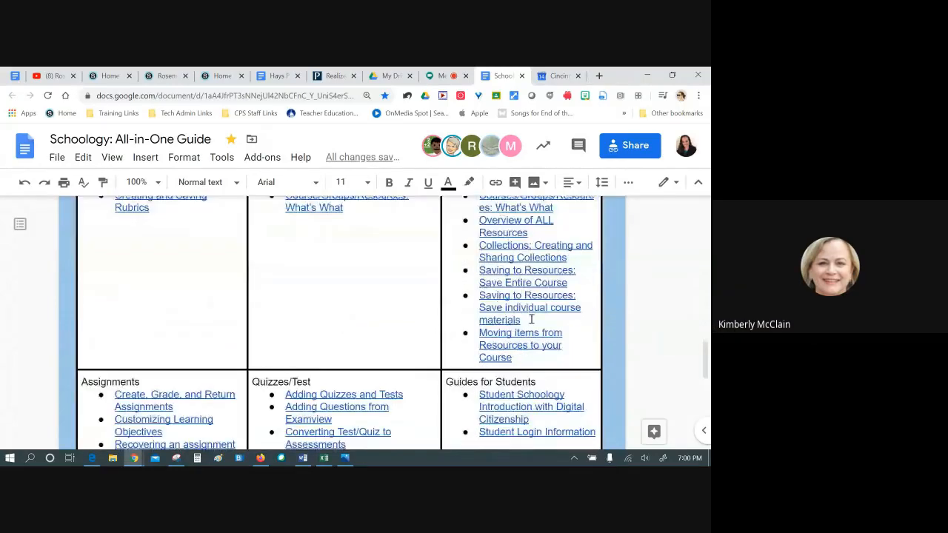
pyautogui.scroll(-2, 531, 319)
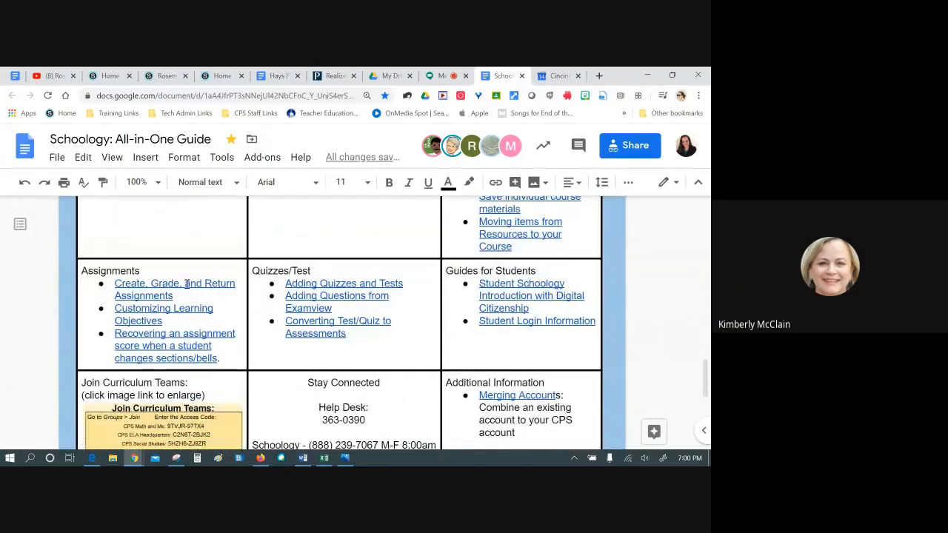
pyautogui.scroll(15, 531, 322)
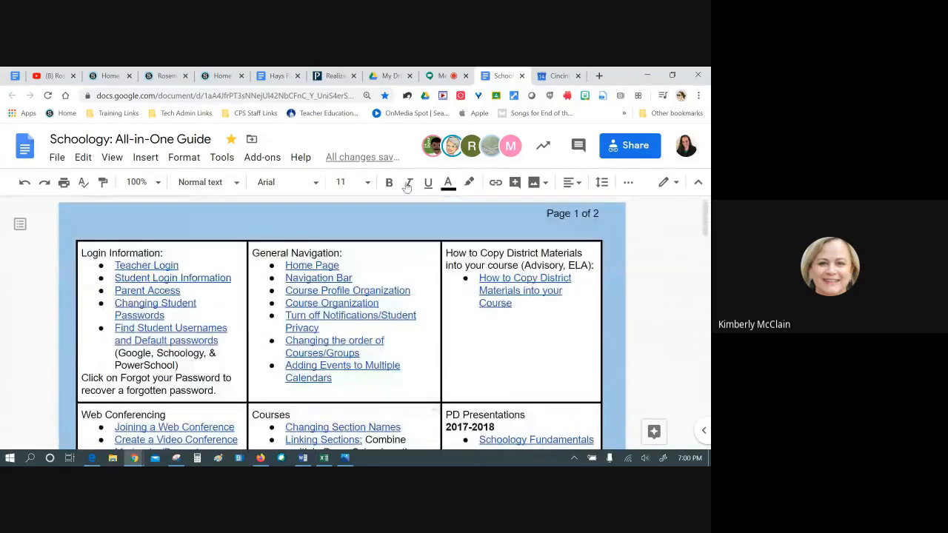
# Return to the Meet call and scroll the chat to the posted forms.gle feedback link
pyautogui.click(442, 76)
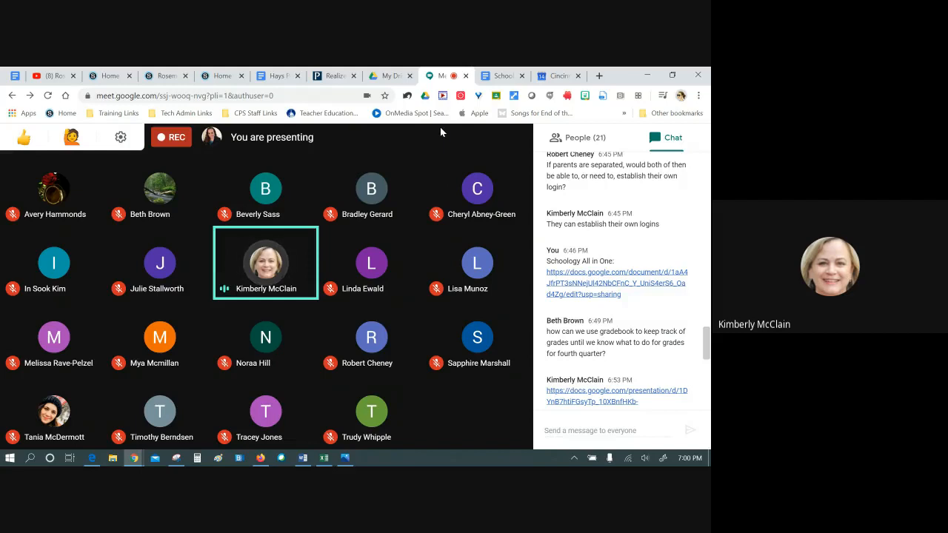
pyautogui.scroll(-10, 657, 259)
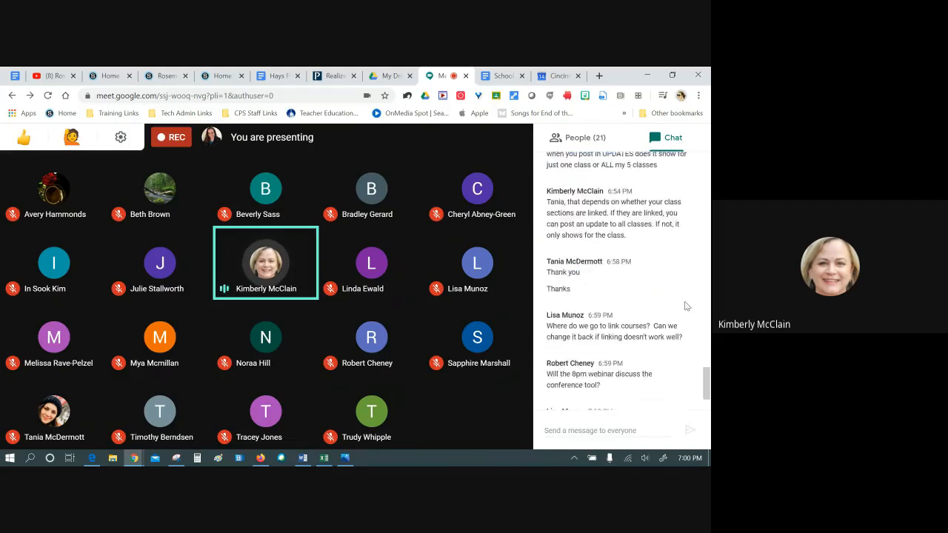
pyautogui.scroll(-2, 684, 305)
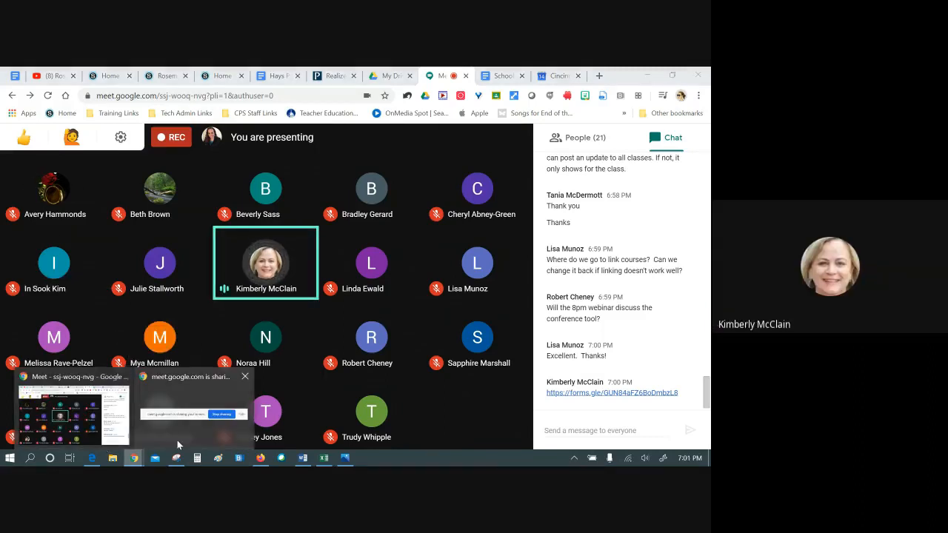
# Open the Earn Contact Hours and Provide Feedback form and scroll through its first questions
pyautogui.click(589, 392)
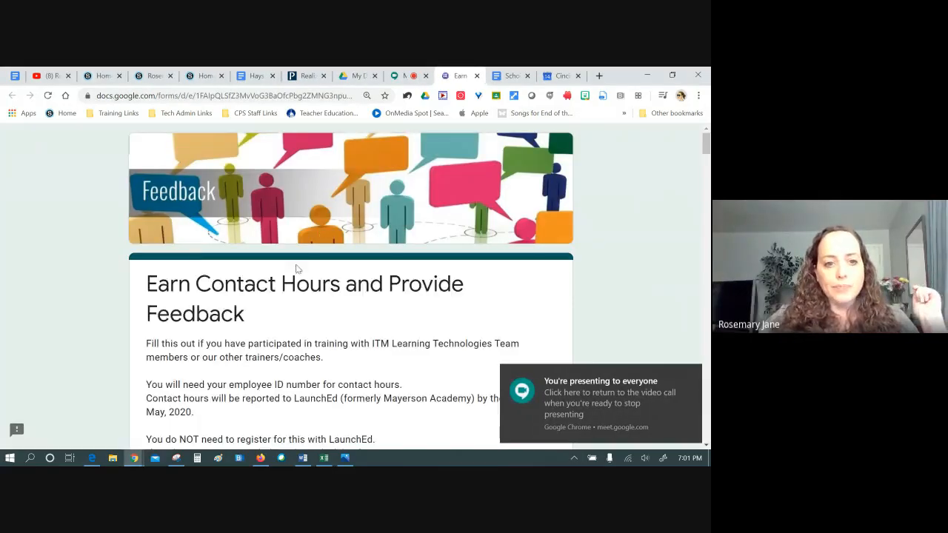
pyautogui.scroll(-6, 296, 266)
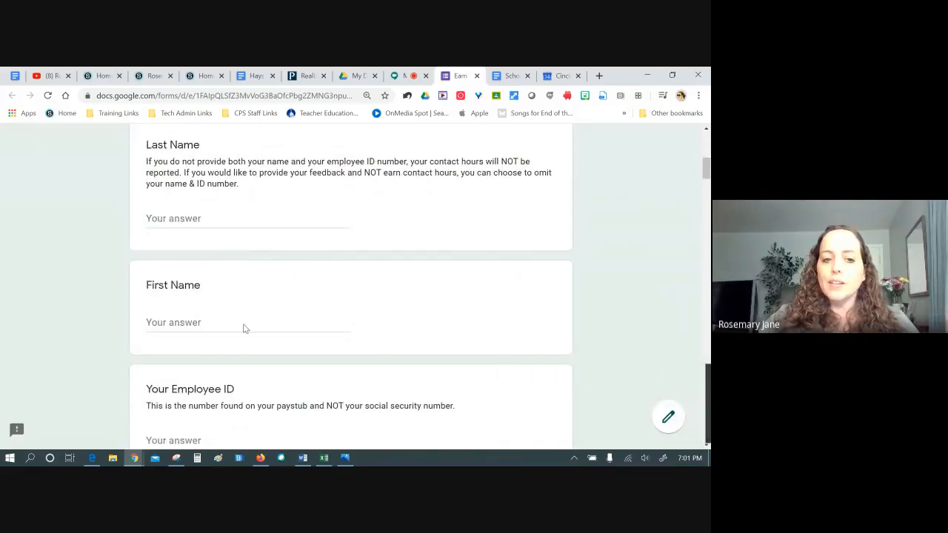
pyautogui.scroll(-2, 245, 328)
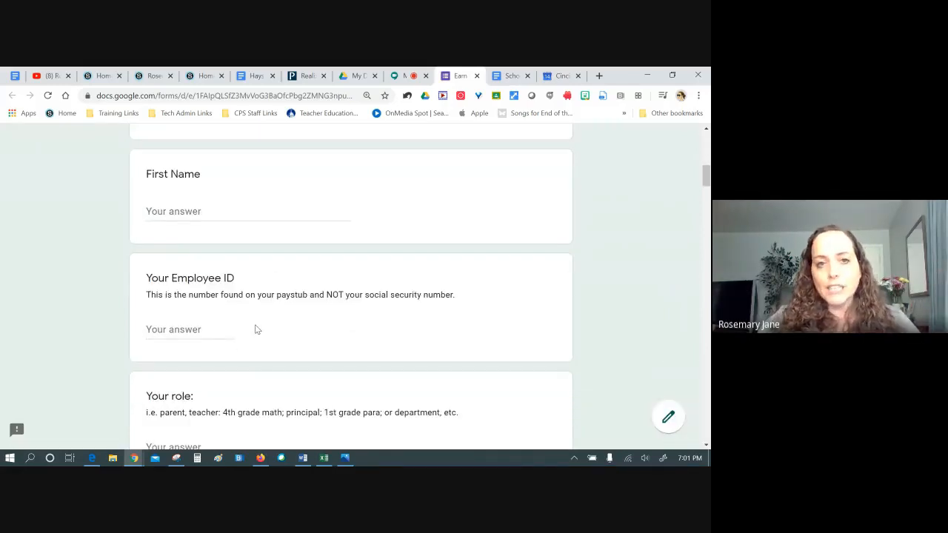
pyautogui.scroll(-3, 287, 305)
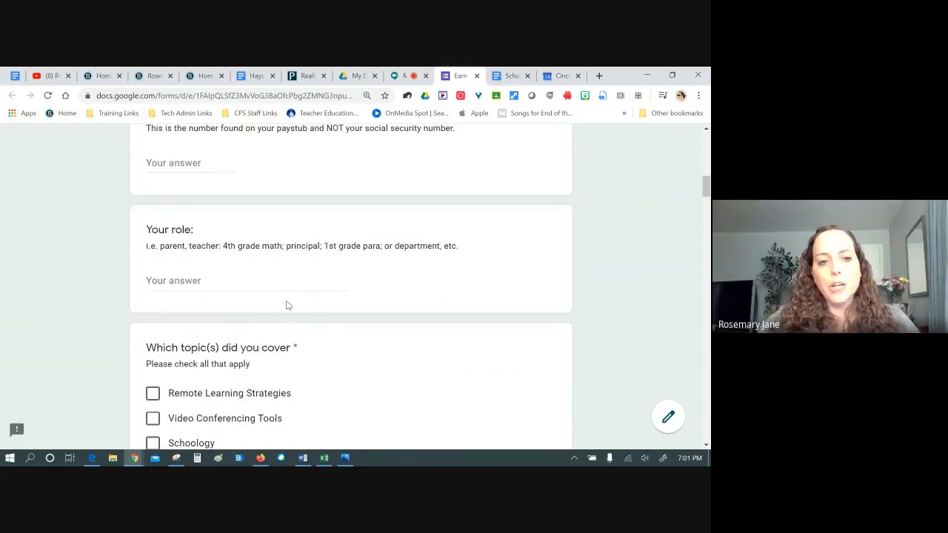
pyautogui.scroll(-5, 383, 243)
pyautogui.scroll(3, 370, 243)
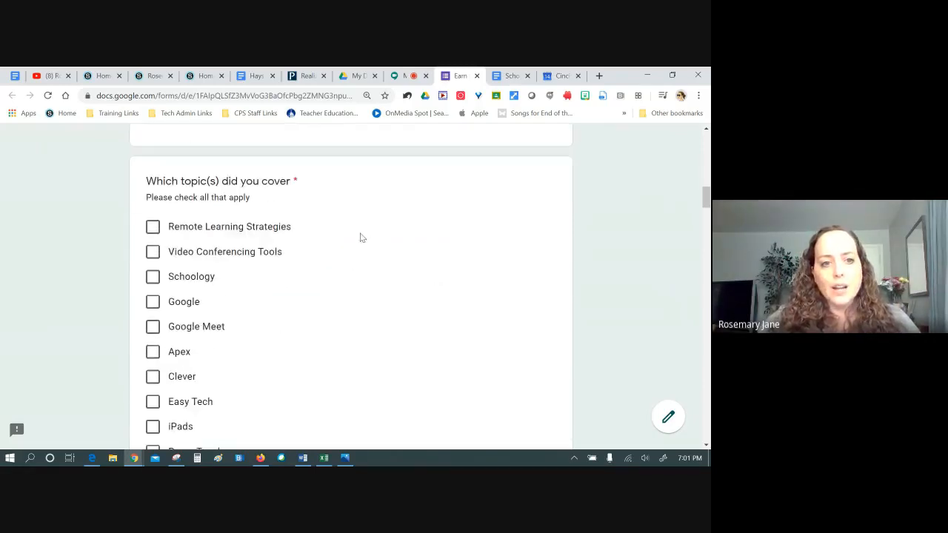
pyautogui.scroll(-2, 360, 237)
pyautogui.scroll(2, 281, 184)
pyautogui.scroll(-1, 251, 202)
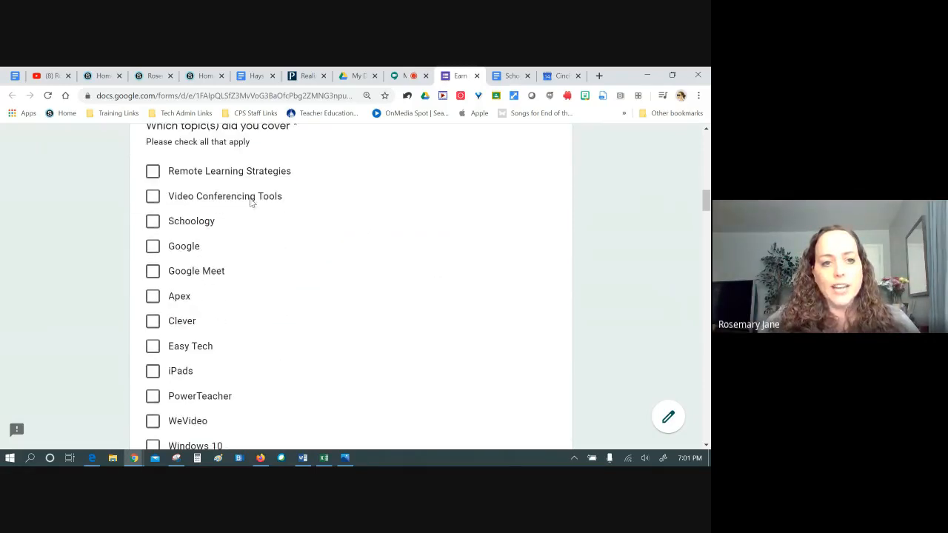
pyautogui.scroll(-7, 290, 235)
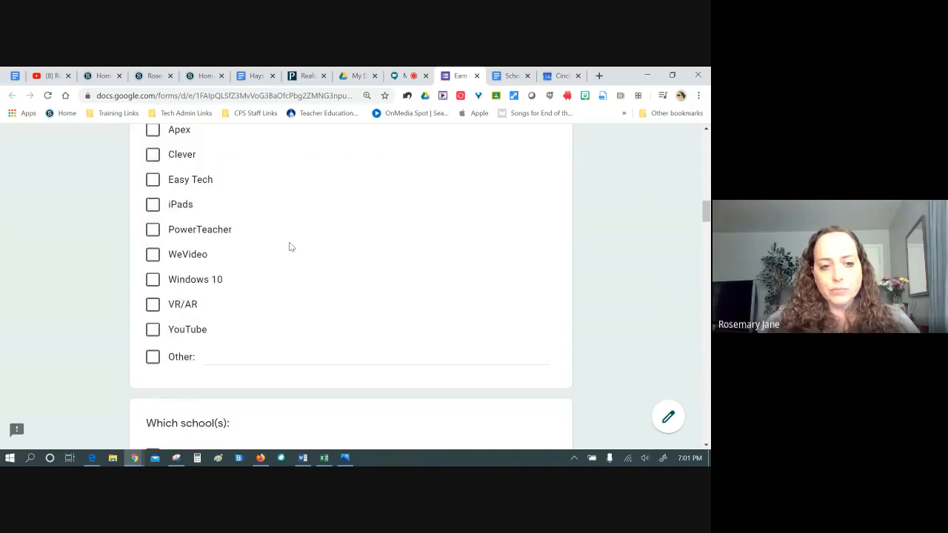
pyautogui.scroll(-20, 288, 240)
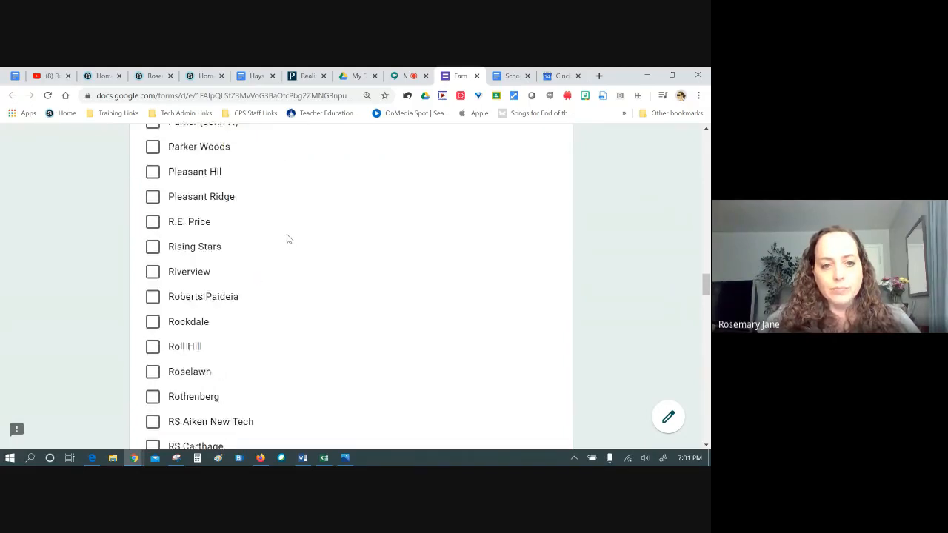
pyautogui.scroll(-4, 289, 230)
pyautogui.scroll(2, 282, 217)
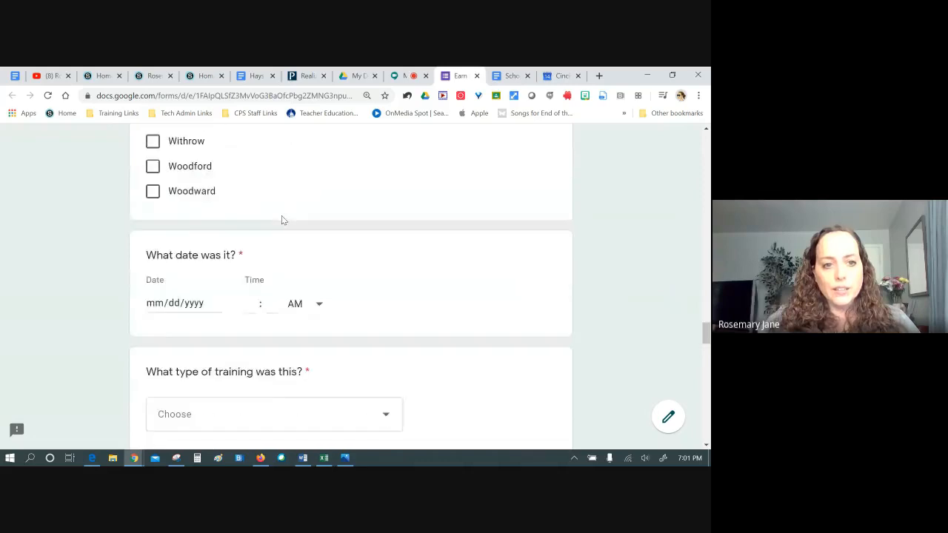
pyautogui.scroll(-1, 282, 219)
pyautogui.scroll(-2, 282, 219)
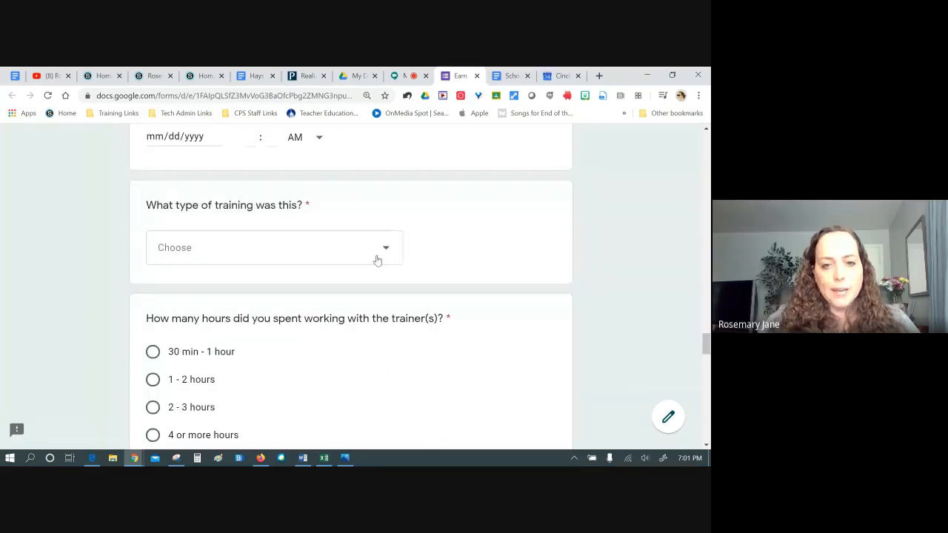
# Preview the training-type choices without picking one, then scroll to the closing training links
pyautogui.click(384, 253)
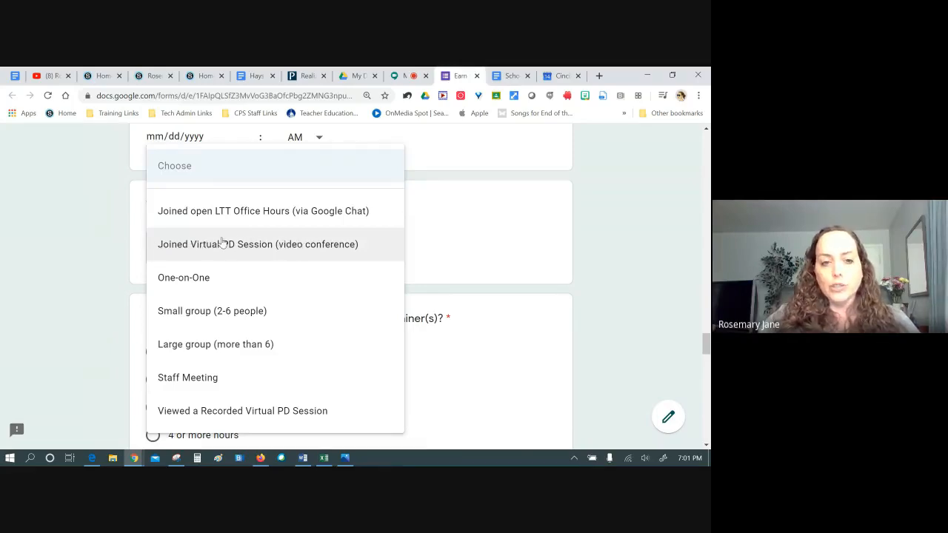
pyautogui.click(604, 250)
pyautogui.scroll(-2, 621, 252)
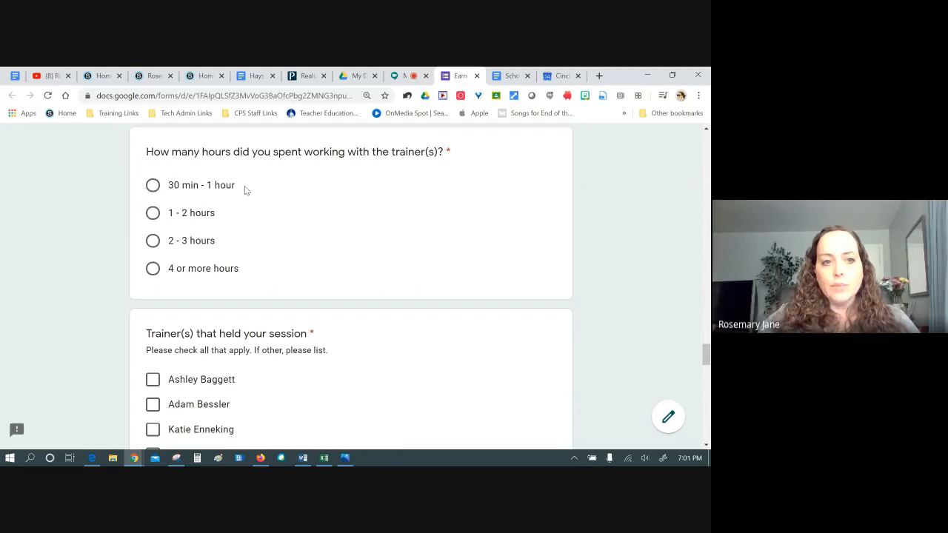
pyautogui.scroll(-2, 252, 189)
pyautogui.scroll(-1, 256, 190)
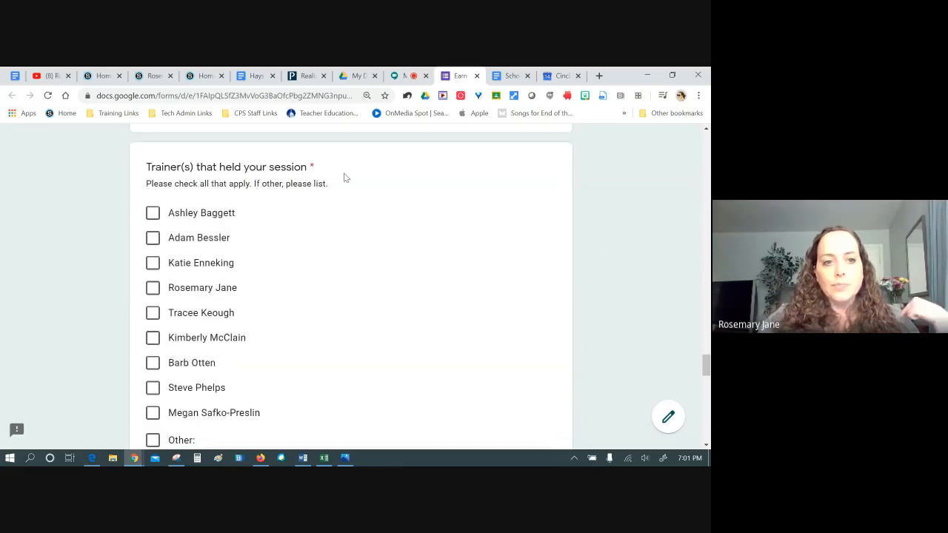
pyautogui.scroll(-1, 331, 178)
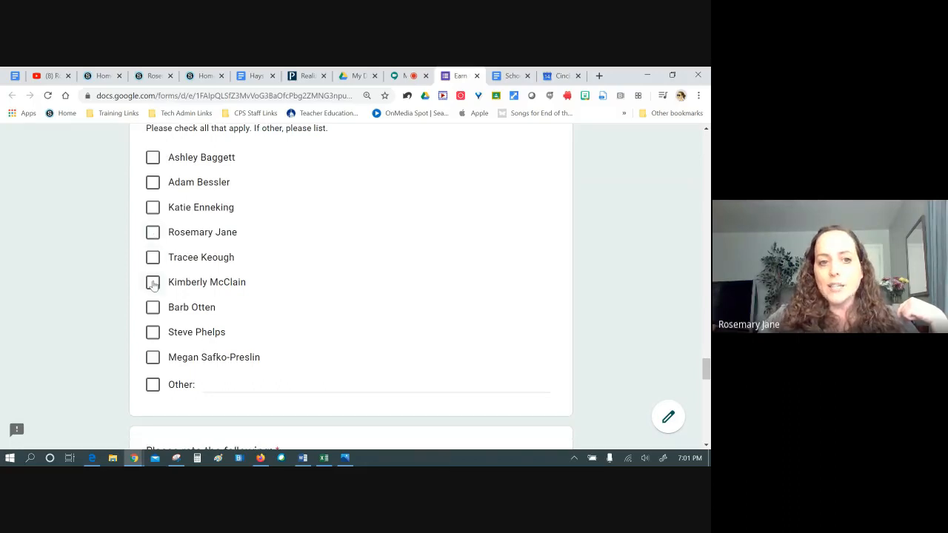
pyautogui.scroll(-4, 663, 308)
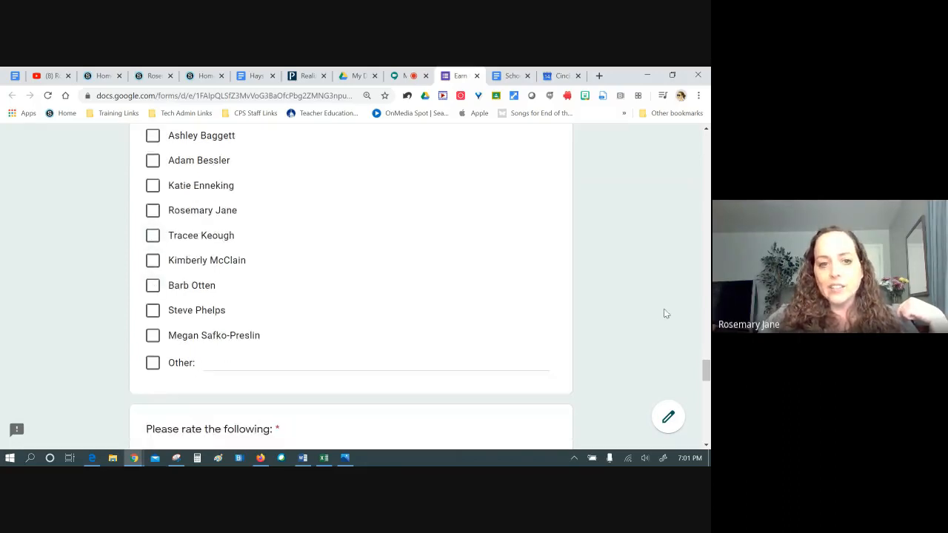
pyautogui.scroll(-2, 677, 292)
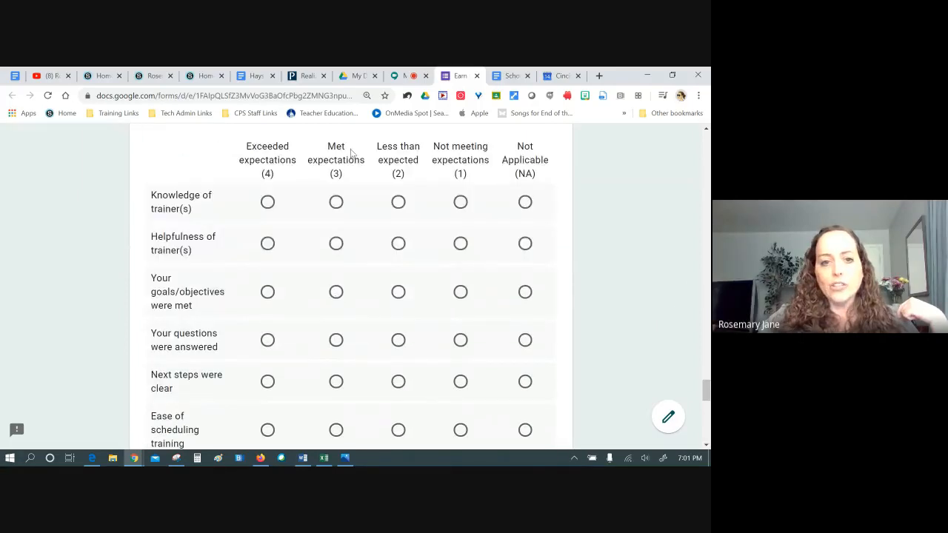
pyautogui.scroll(-2, 605, 322)
pyautogui.scroll(-2, 574, 277)
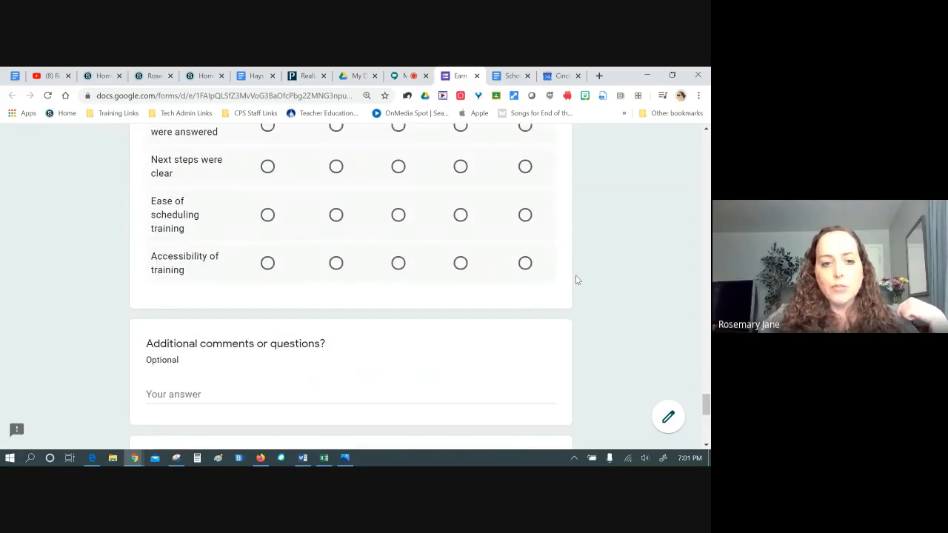
pyautogui.scroll(-1, 578, 280)
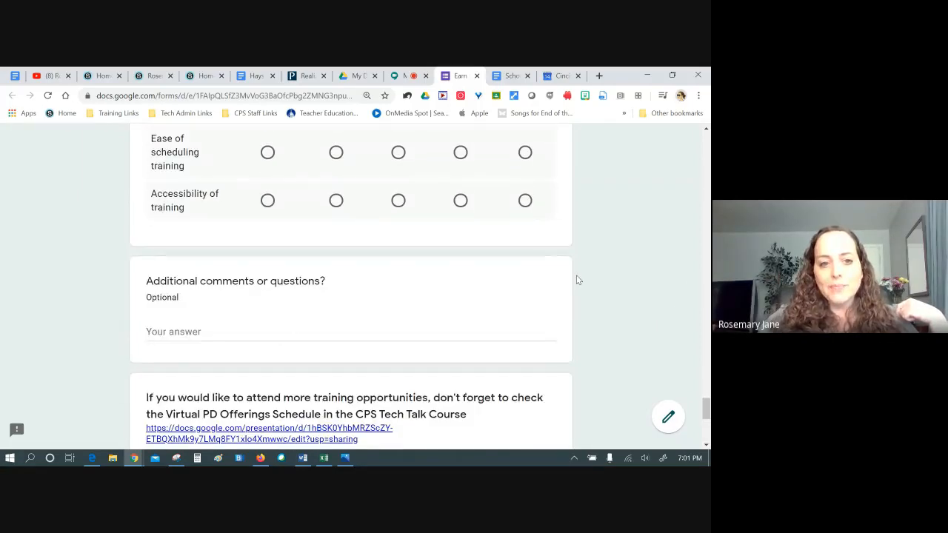
pyautogui.scroll(-3, 577, 278)
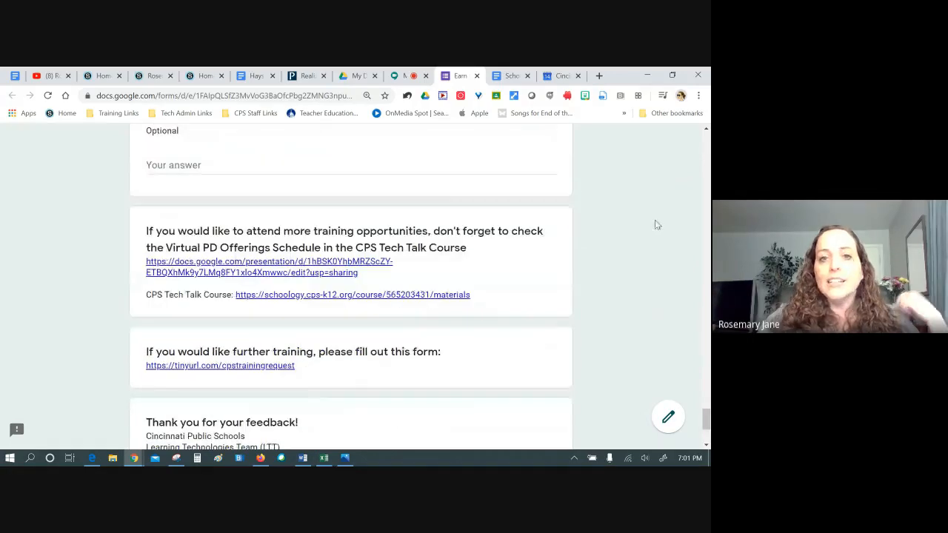
# Open the Virtual PD Offerings Schedule presentation in a new tab and view it
pyautogui.rightClick(232, 268)
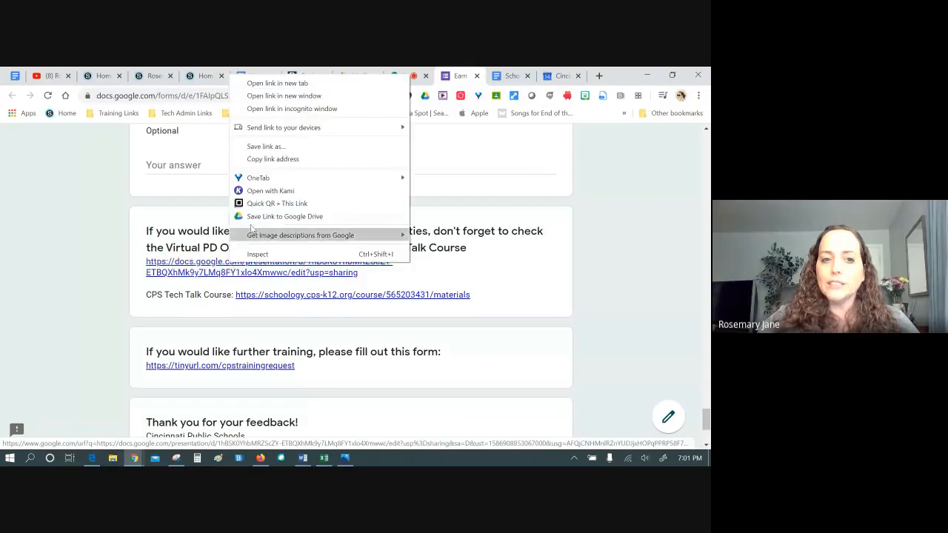
pyautogui.click(274, 83)
pyautogui.click(465, 76)
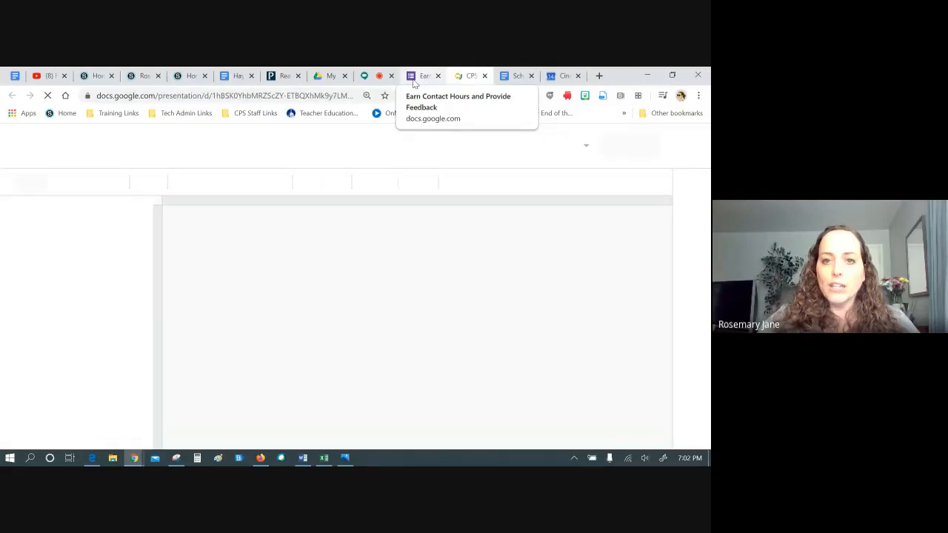
pyautogui.click(416, 77)
# Scroll the feedback form again, then go back to the Google Meet call
pyautogui.scroll(-1, 322, 248)
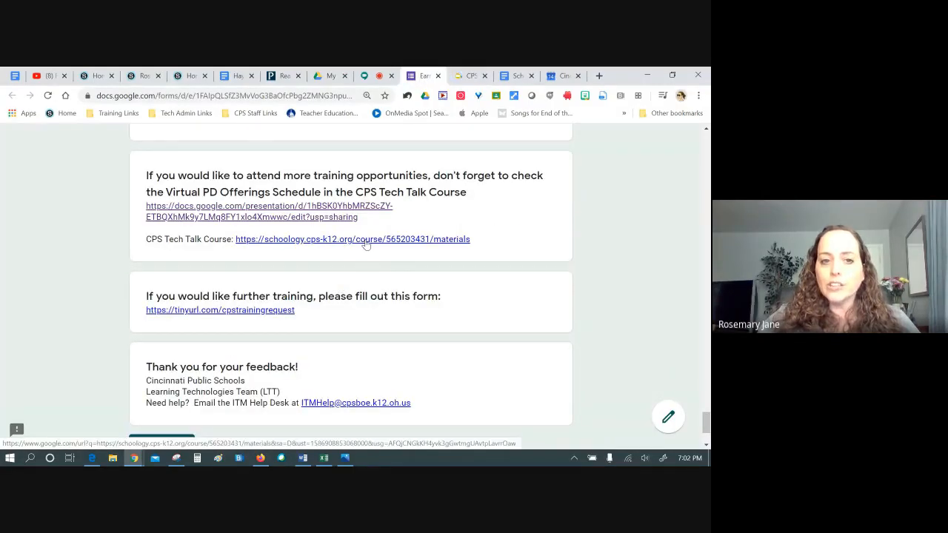
pyautogui.scroll(-1, 323, 188)
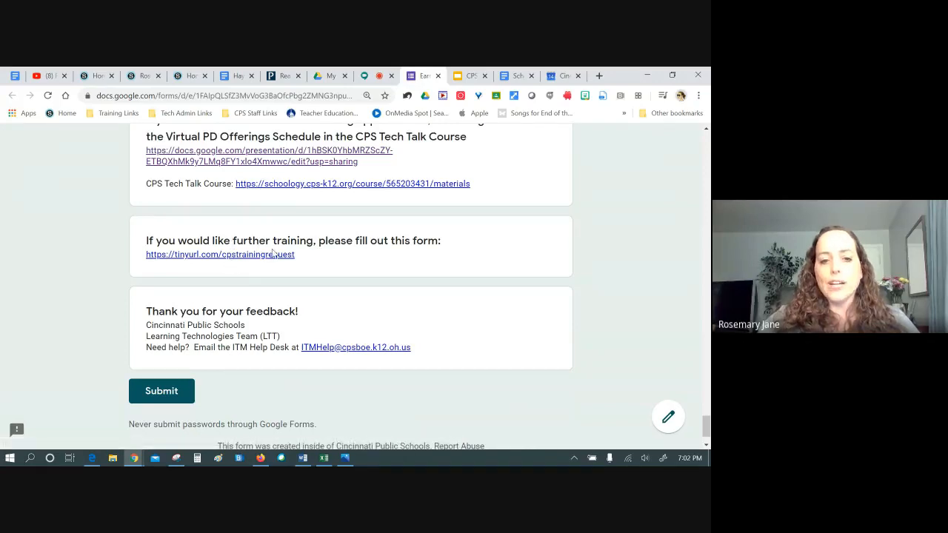
pyautogui.scroll(5, 307, 338)
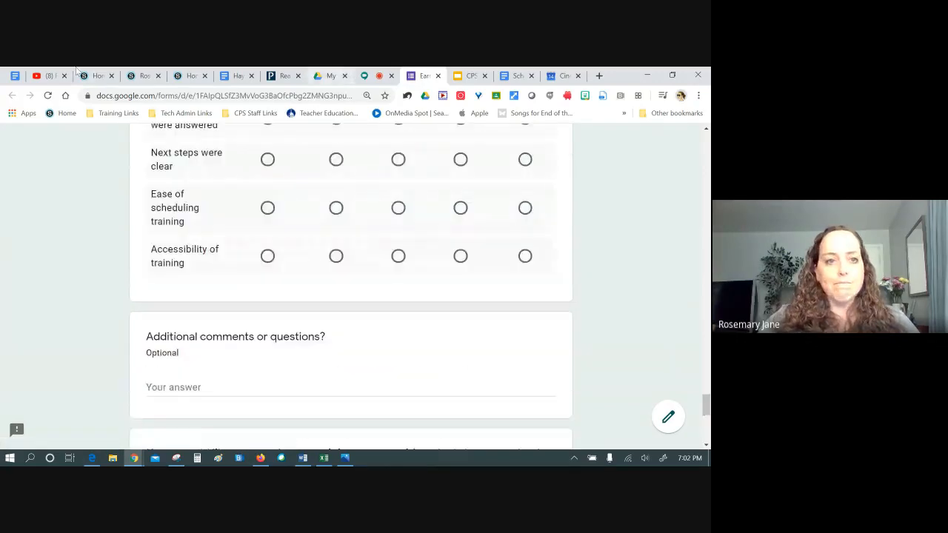
pyautogui.click(373, 77)
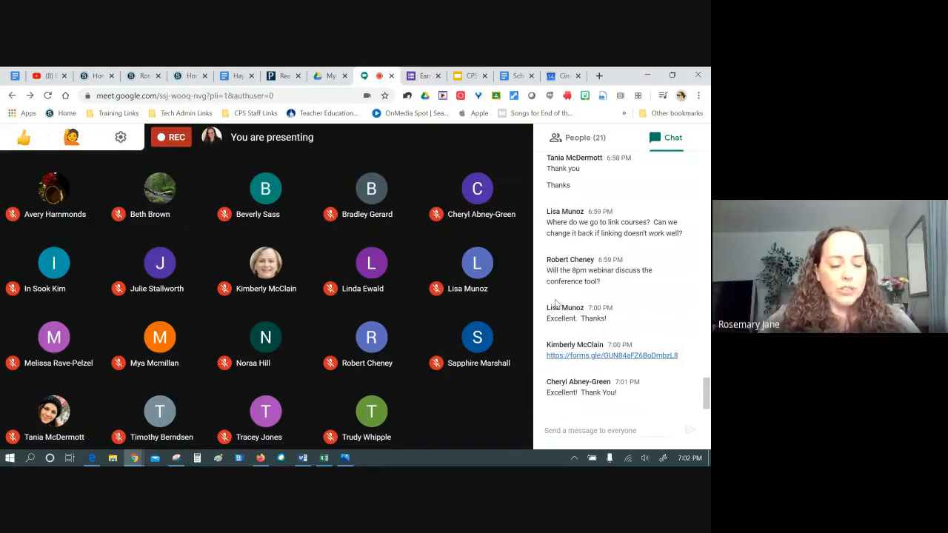
# Close the chat panel and choose Stop recording from the More options menu
pyautogui.click(494, 141)
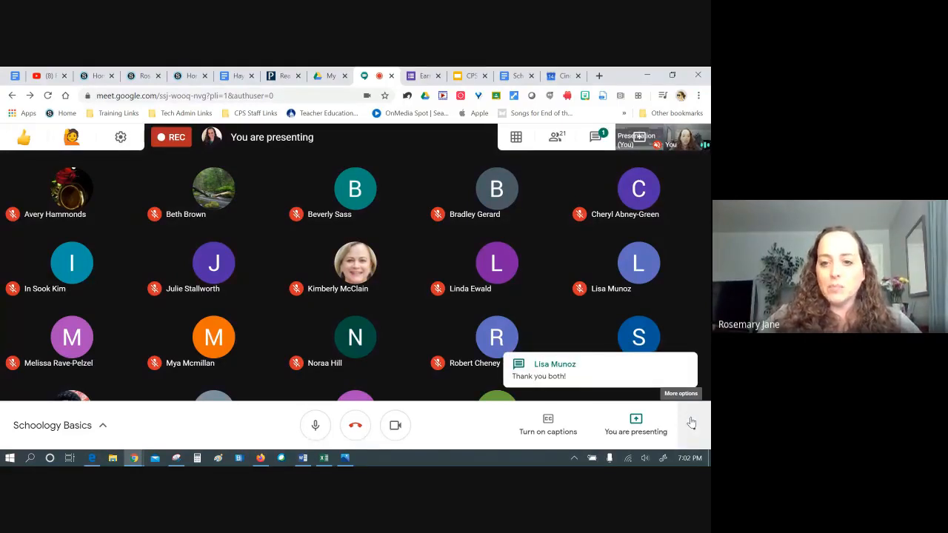
pyautogui.click(691, 423)
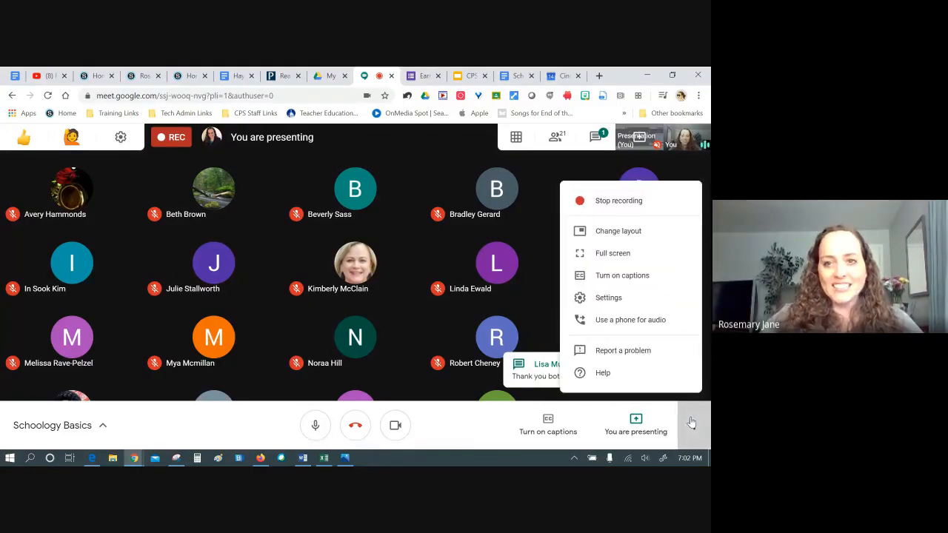
pyautogui.press('Return')
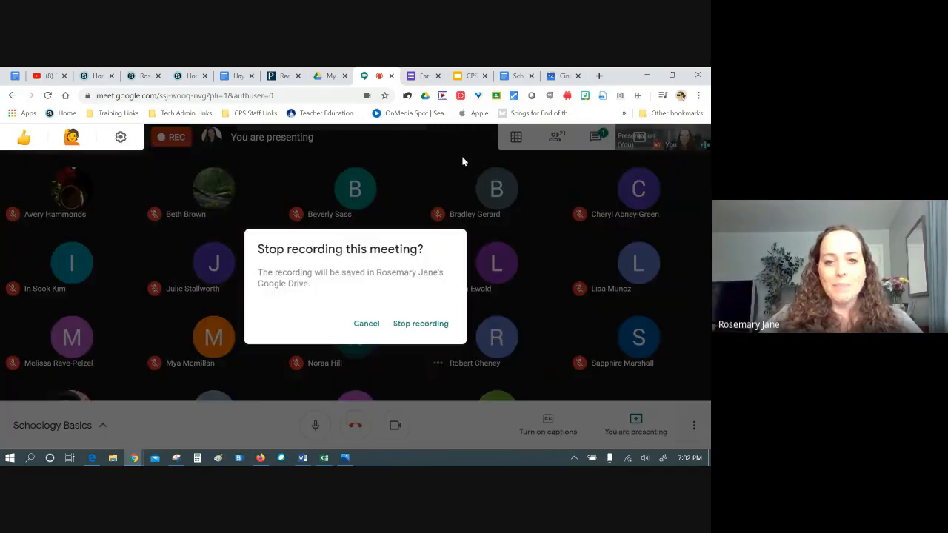